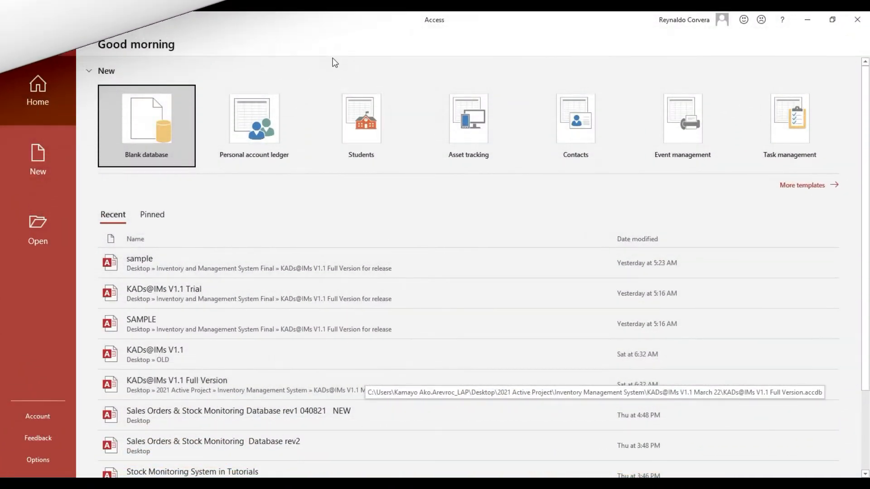
Create a blank database named Loan Payment Database, stored on the Desktop.
click(164, 124)
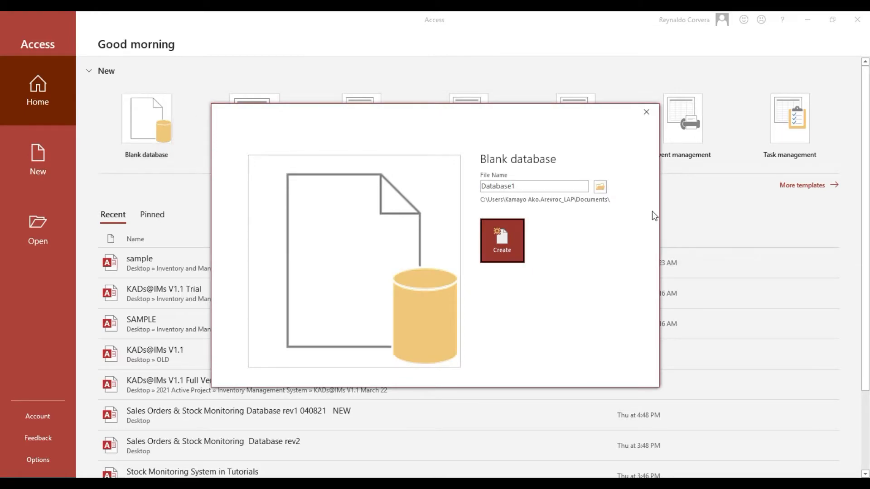
click(601, 190)
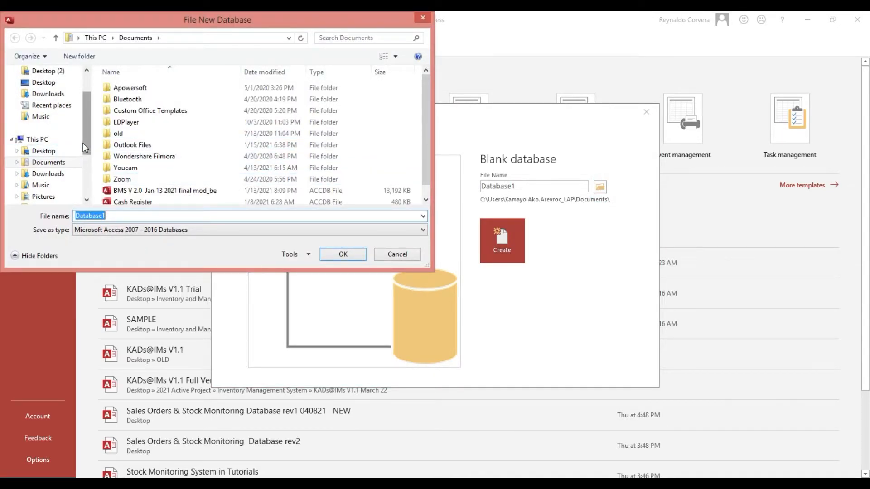
drag(84, 143, 86, 106)
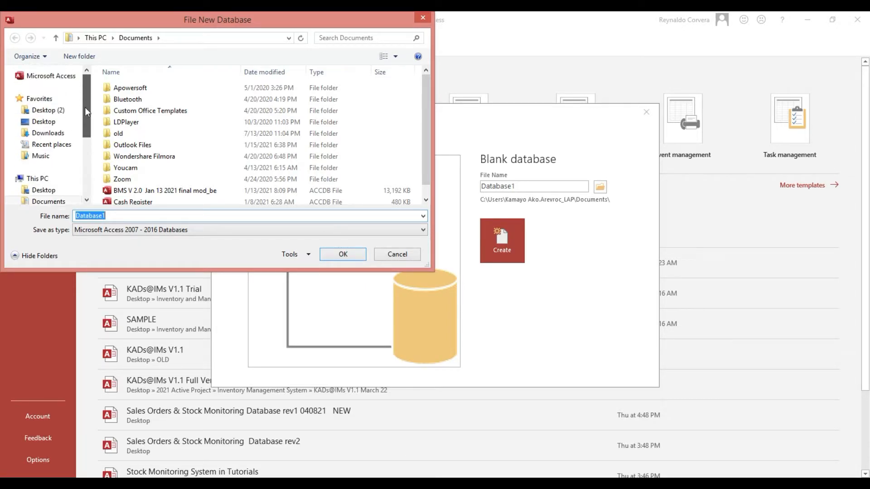
click(50, 123)
click(119, 219)
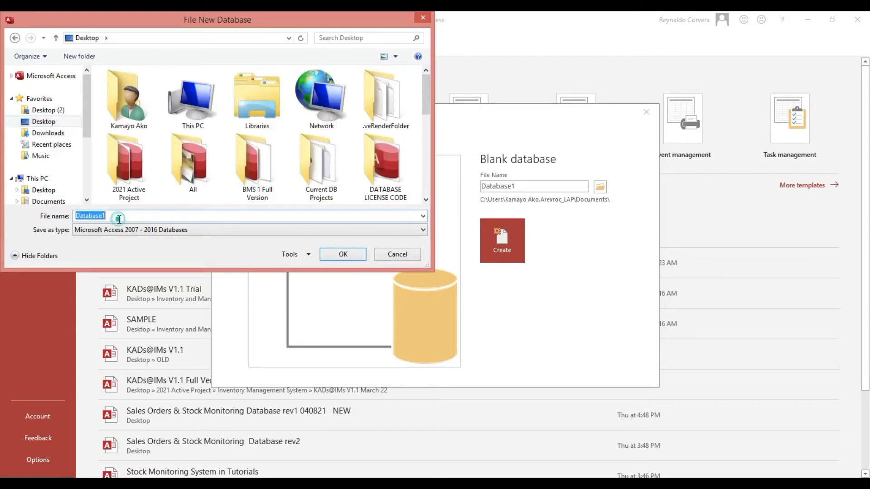
text(L)
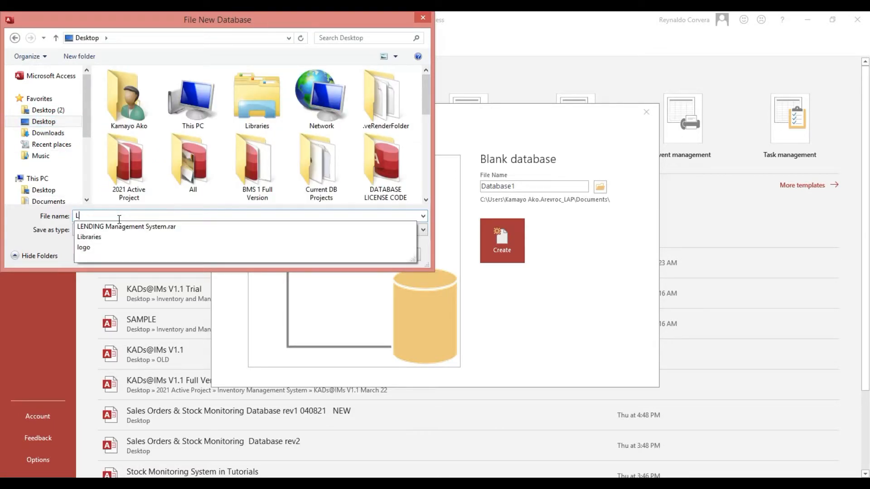
text(oan)
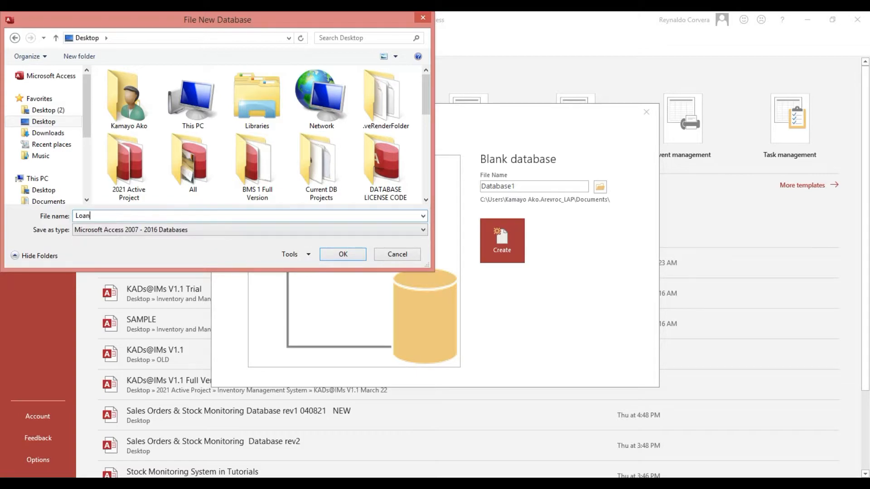
text( Payment Database)
click(330, 258)
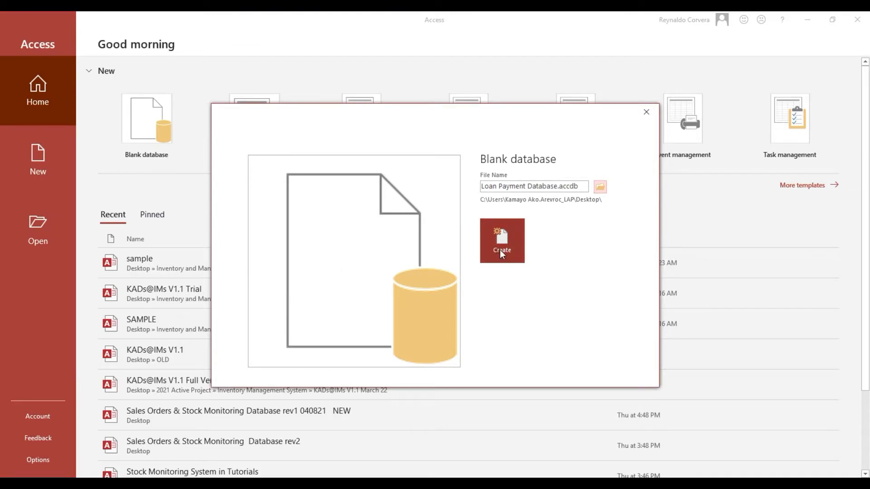
click(500, 250)
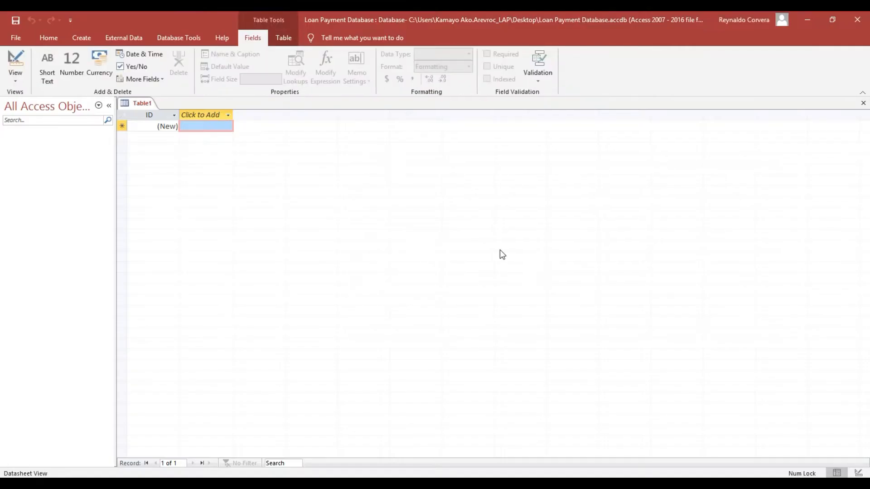
Close the empty default table and start a new table in Design view.
click(864, 104)
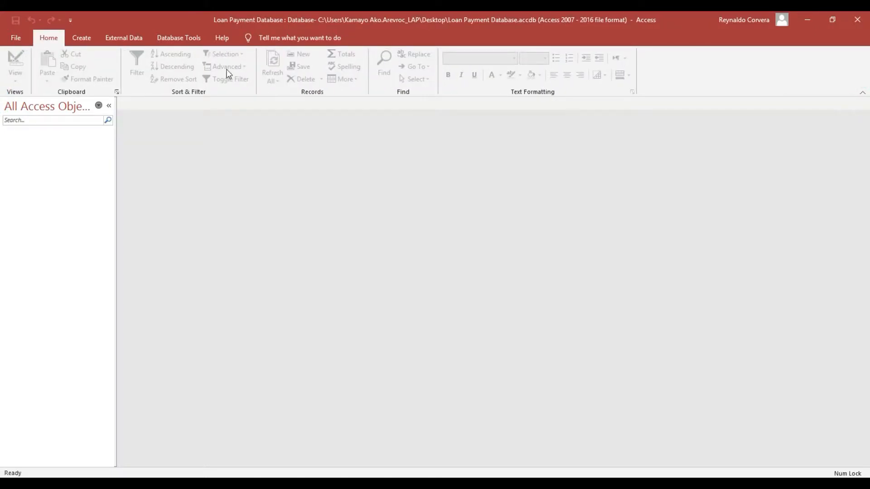
click(83, 42)
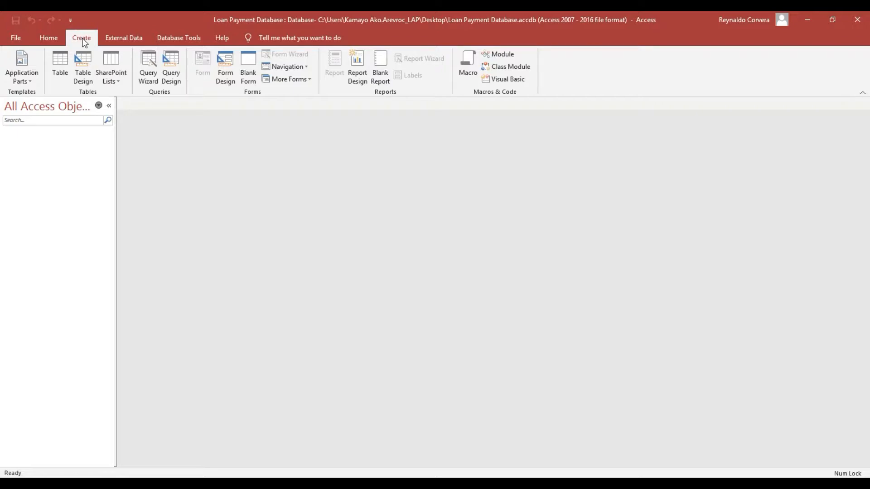
click(81, 70)
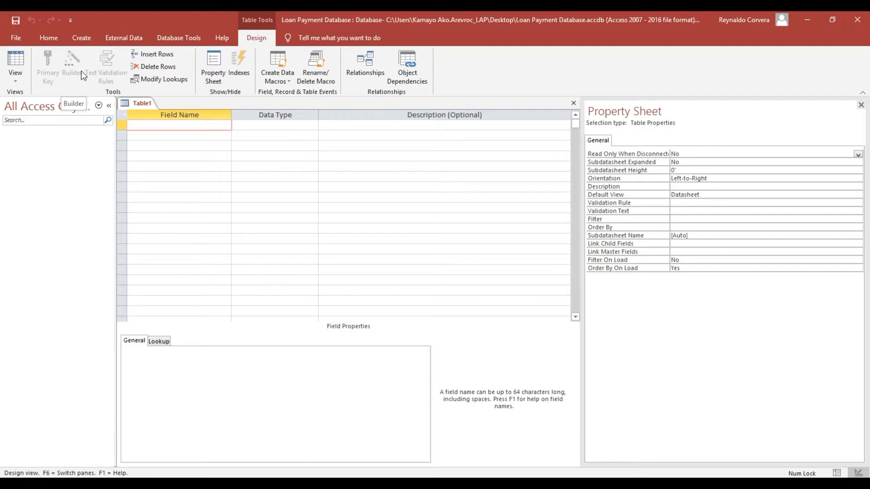
Add a field named ContractId with the AutoNumber data type and make it the primary key.
text(Co)
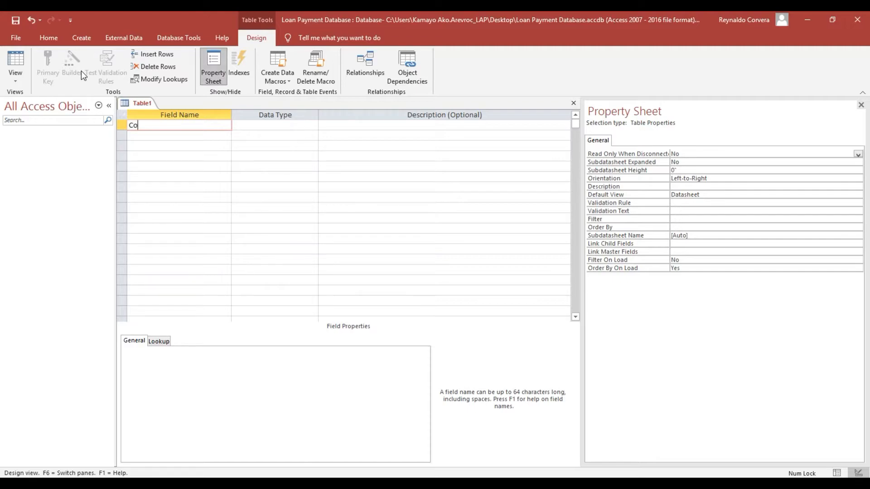
text(ntractId)
key(Tab)
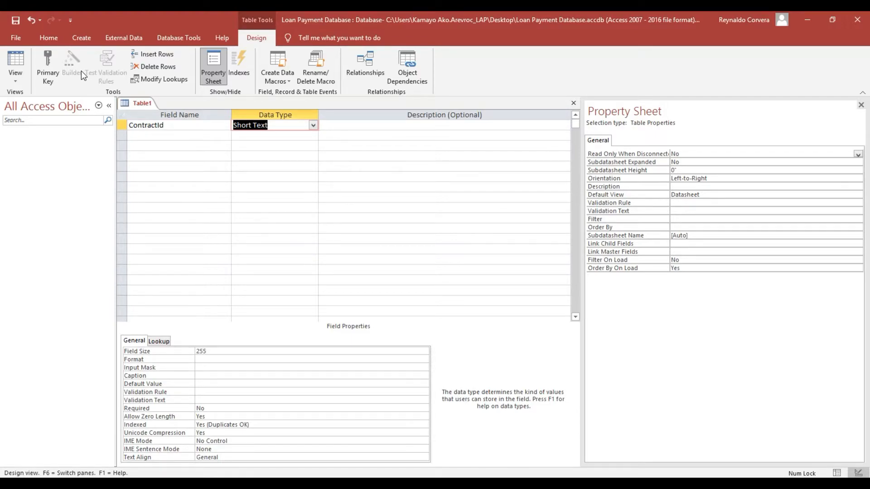
text(autoNumber)
right_click(120, 125)
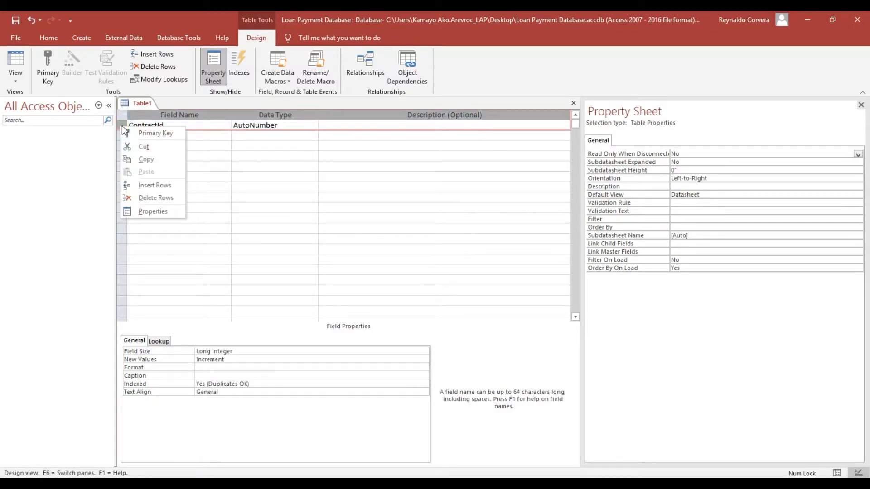
click(136, 133)
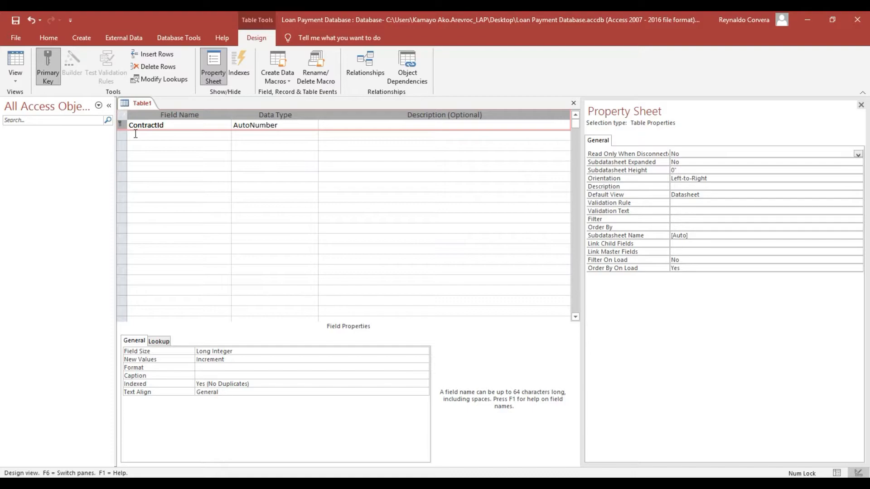
Save the new table under the name Contract.
key(ctrl+s)
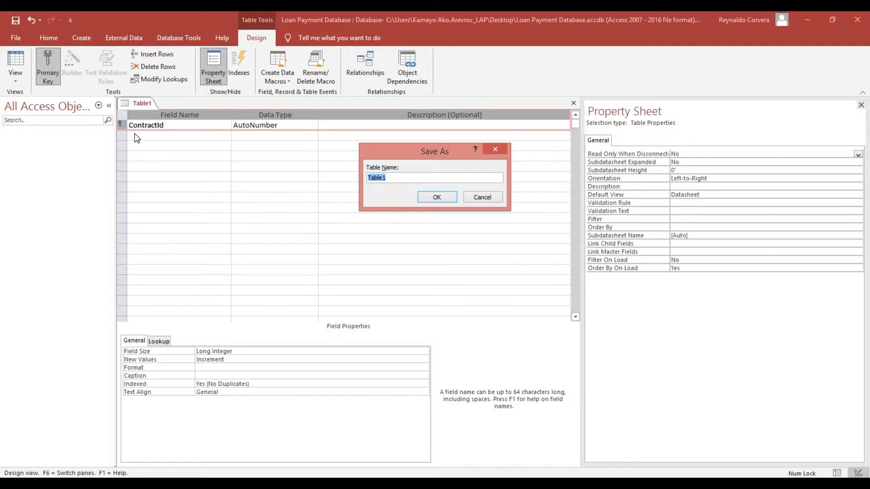
text(Contract)
click(426, 200)
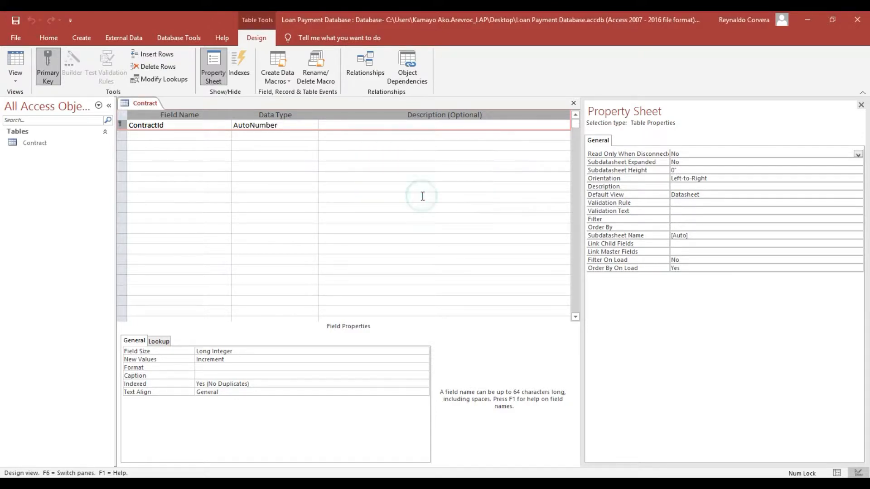
Add a second field named TotalPeriod with the Number data type below ContractId.
click(187, 137)
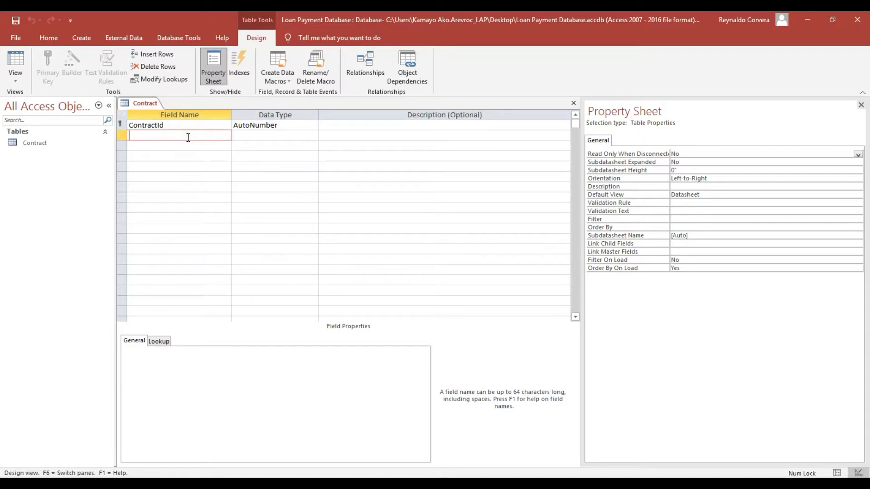
text(TotalPeriod)
key(Tab)
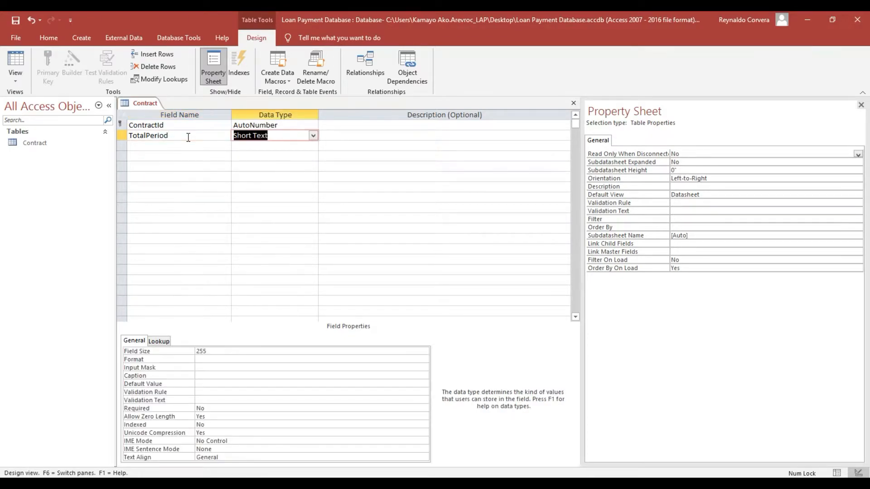
text(number)
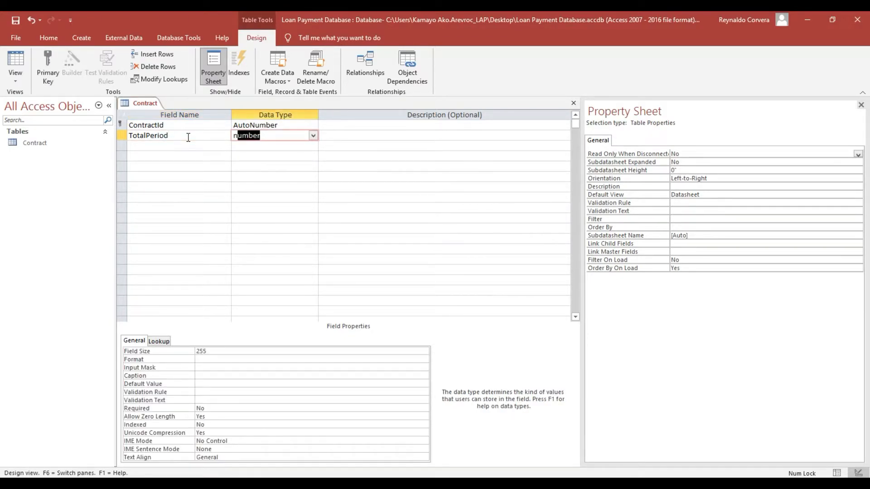
key(Tab)
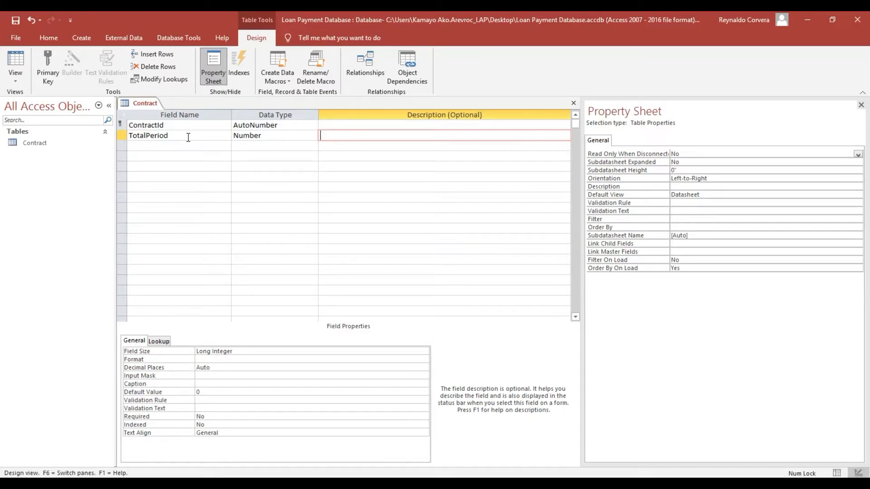
click(189, 136)
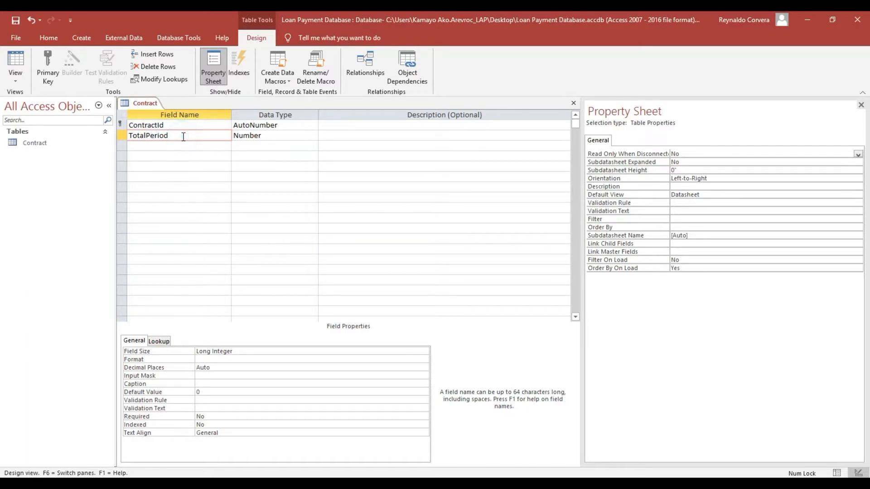
drag(167, 136, 101, 136)
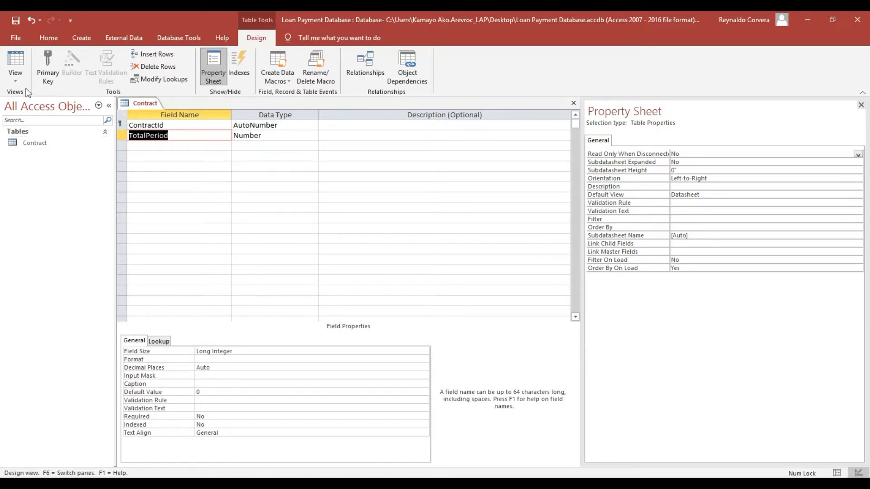
click(190, 135)
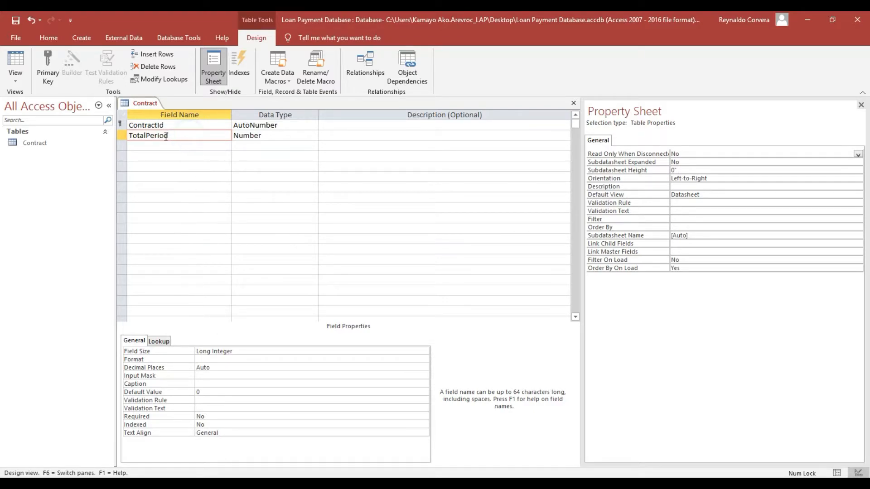
click(150, 136)
Open the Contract table in Datasheet view, saving the design changes, and widen the TotalPeriod column.
double_click(40, 142)
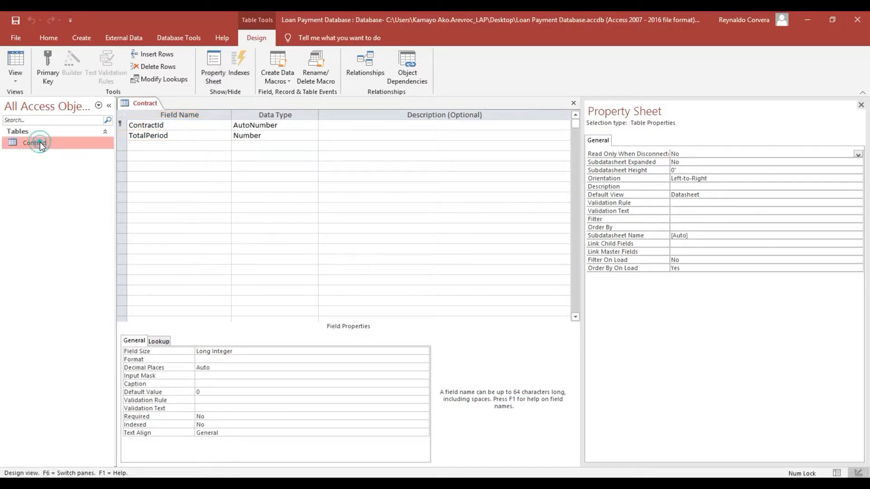
click(408, 289)
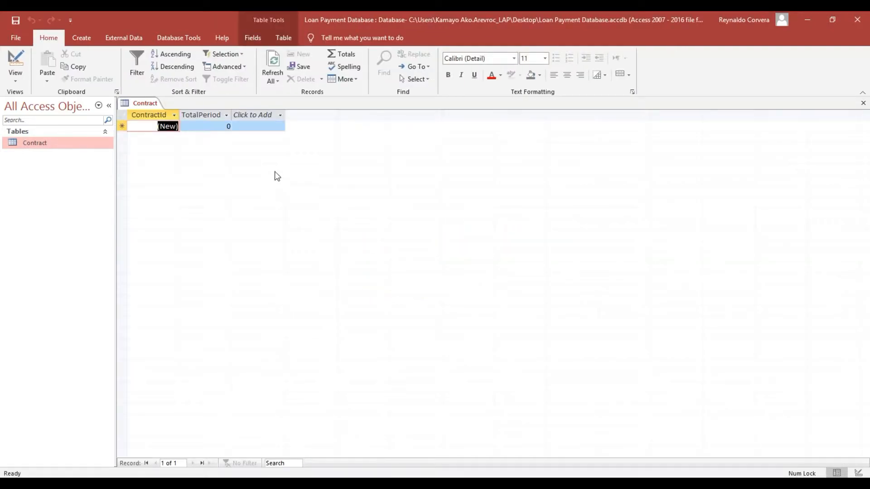
drag(233, 113, 254, 113)
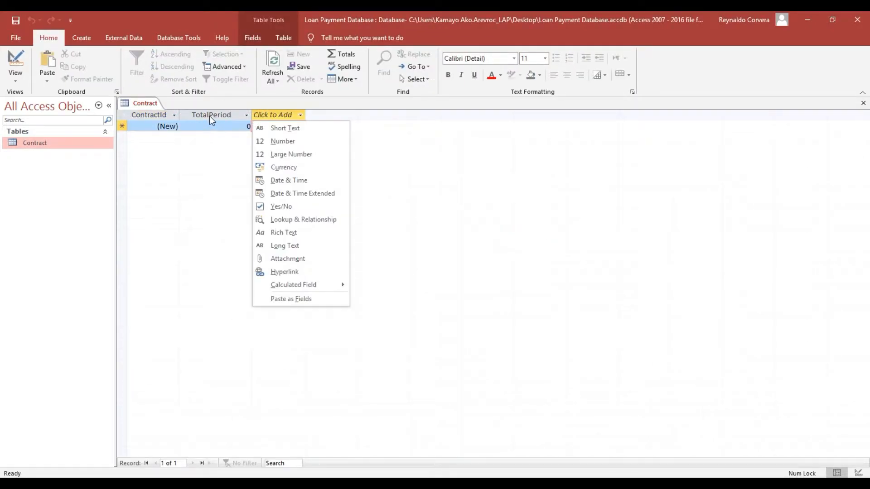
click(210, 116)
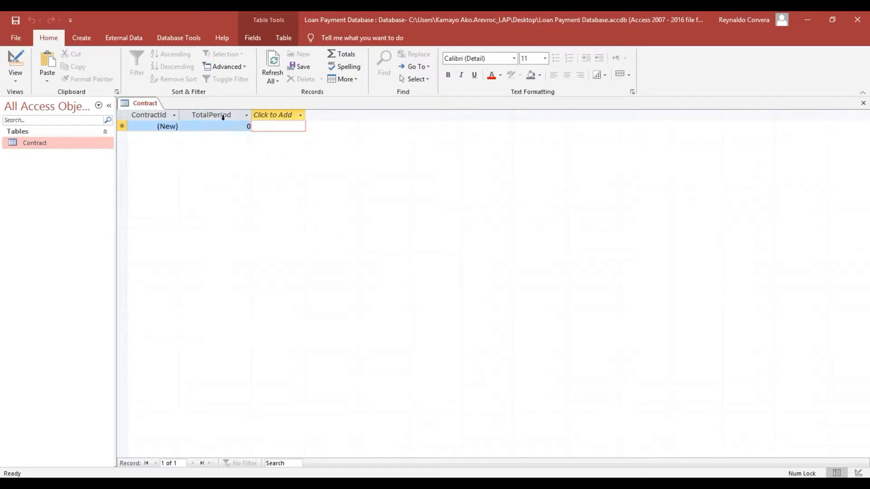
Set the TotalPeriod field's caption to "Total Period" in the Contract table's design, then save and reopen the table's datasheet.
right_click(53, 145)
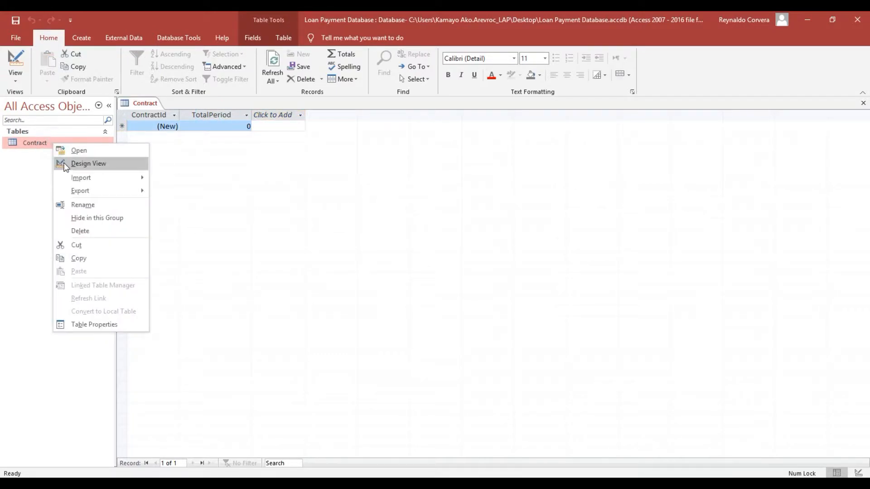
click(64, 163)
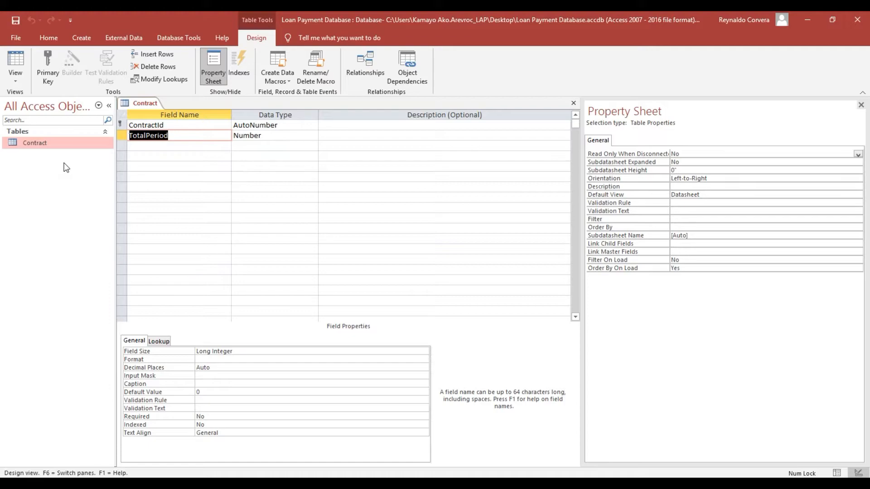
drag(183, 137, 128, 134)
key(ctrl+c)
click(136, 383)
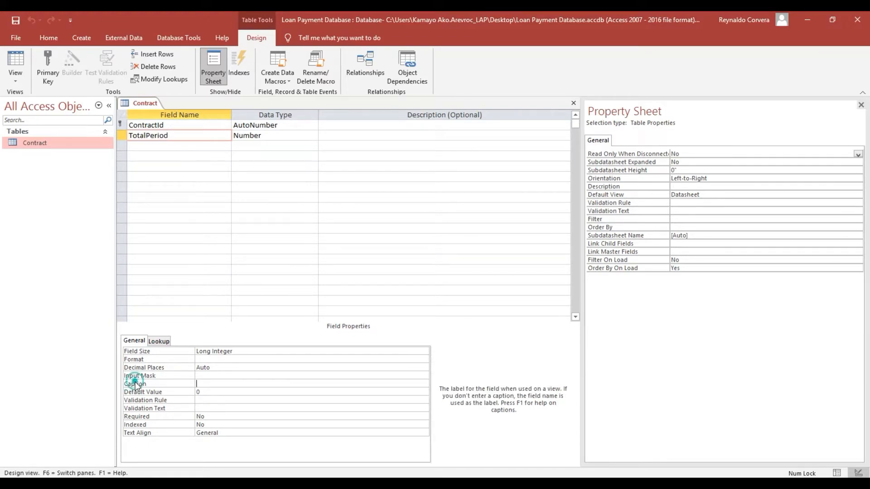
key(ctrl+v)
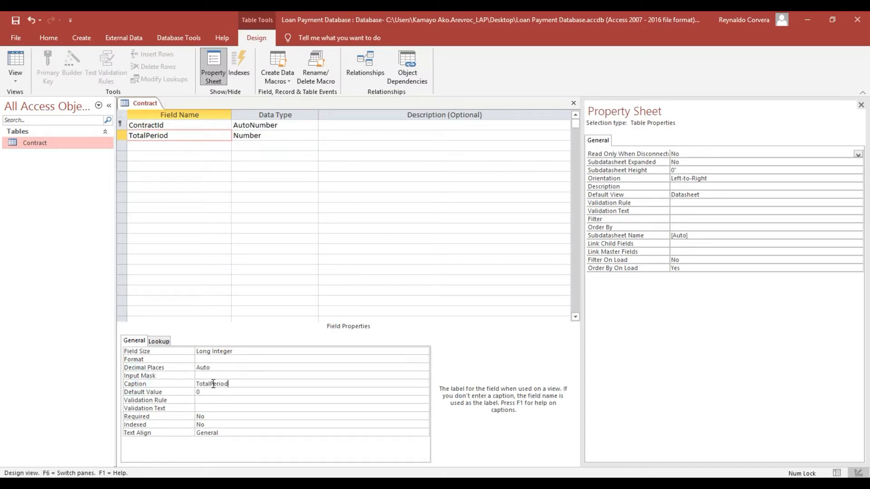
click(212, 384)
click(222, 393)
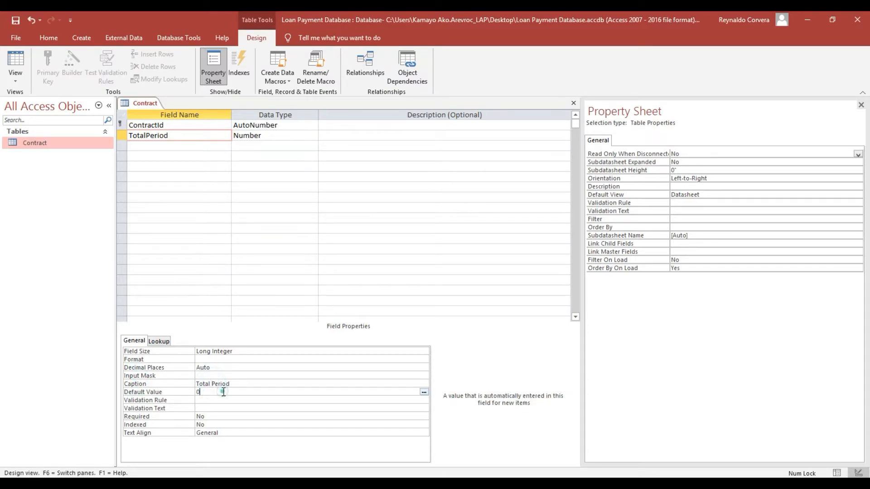
double_click(67, 143)
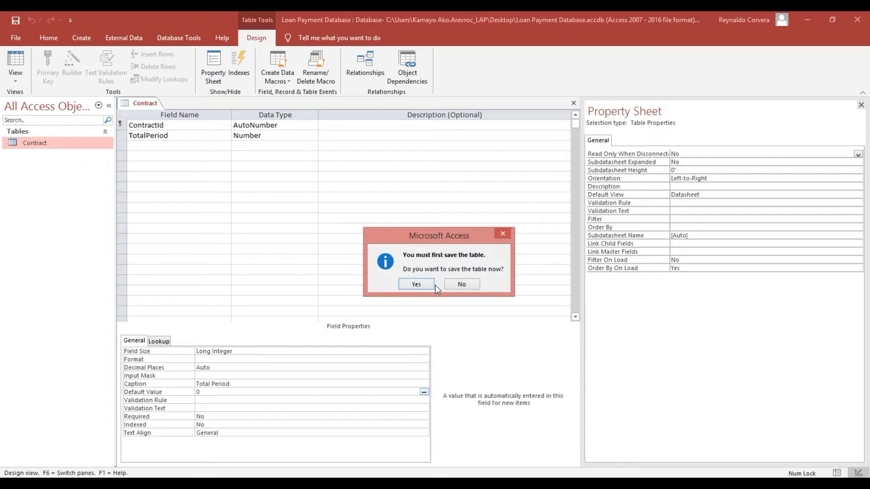
click(425, 285)
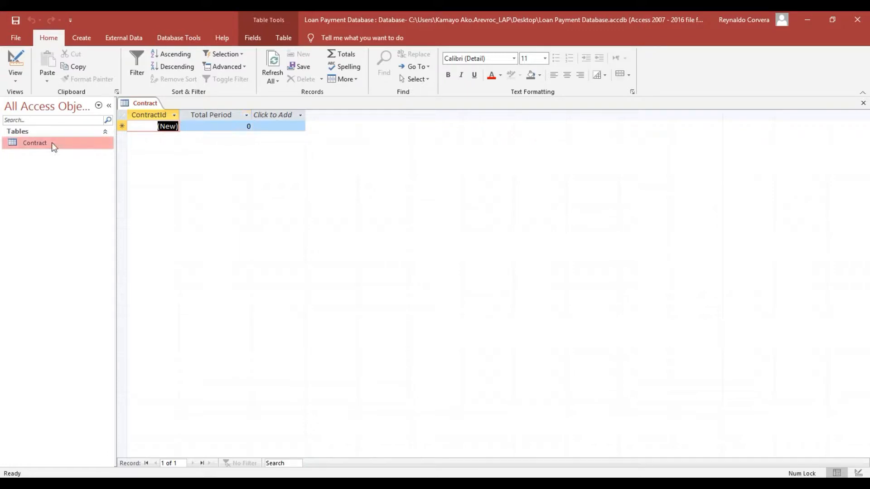
Reopen the Contract table in Design view and add an InterestRate field with the Number data type below TotalPeriod.
click(210, 113)
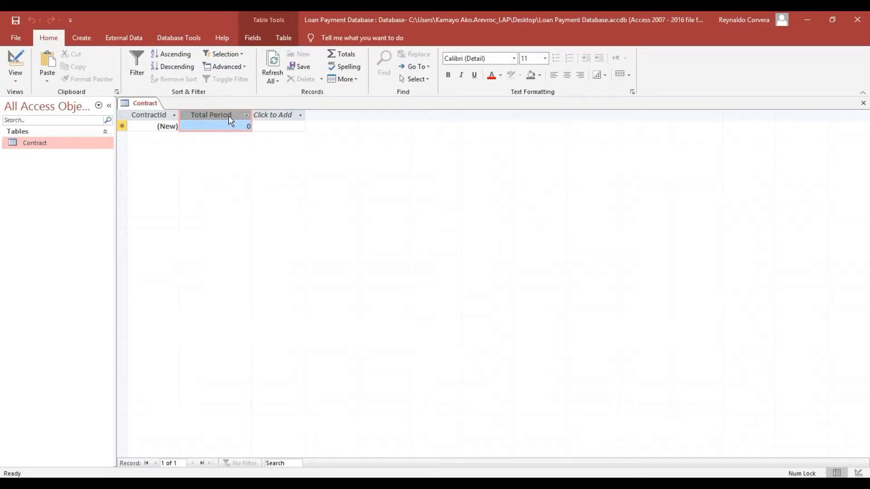
right_click(34, 142)
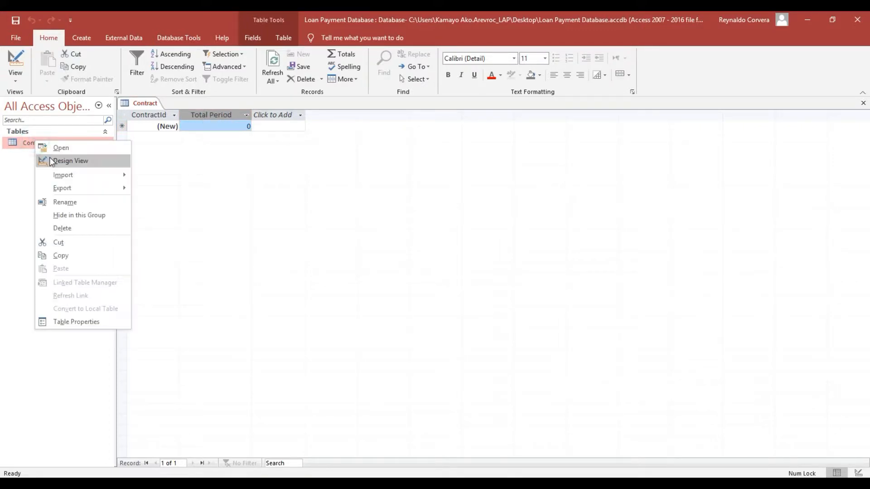
click(68, 161)
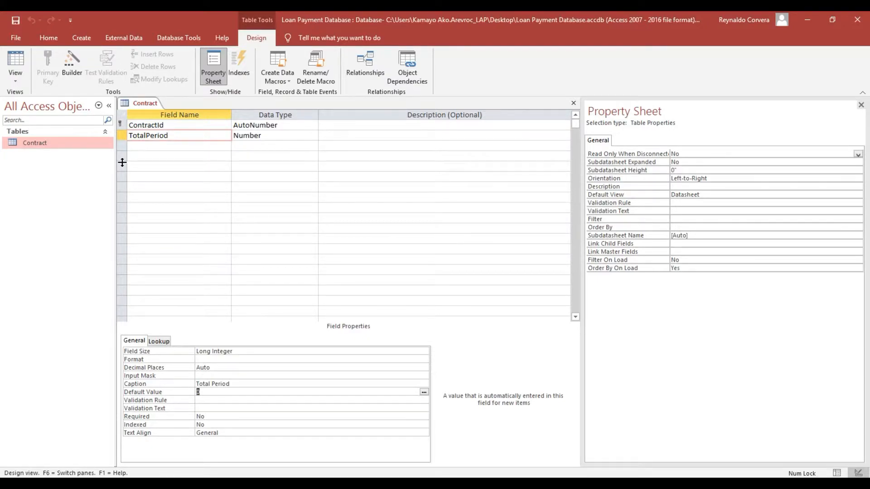
click(152, 146)
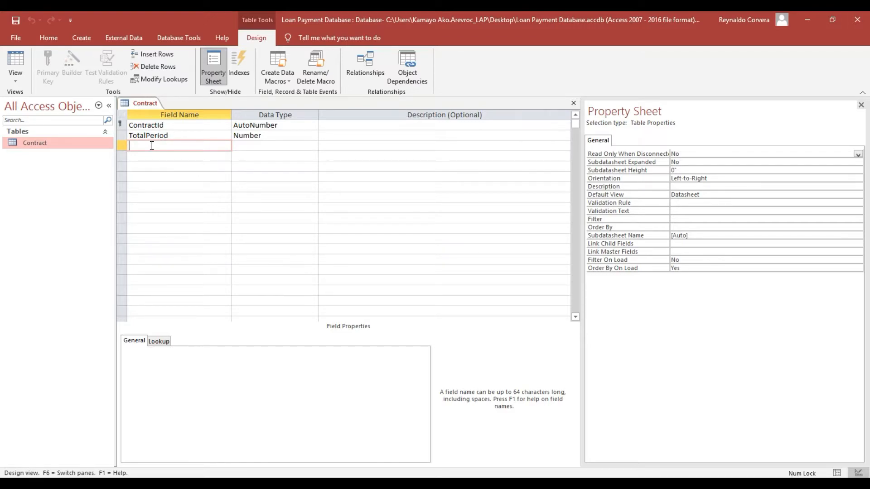
text(InterestRate)
key(Tab)
text(n)
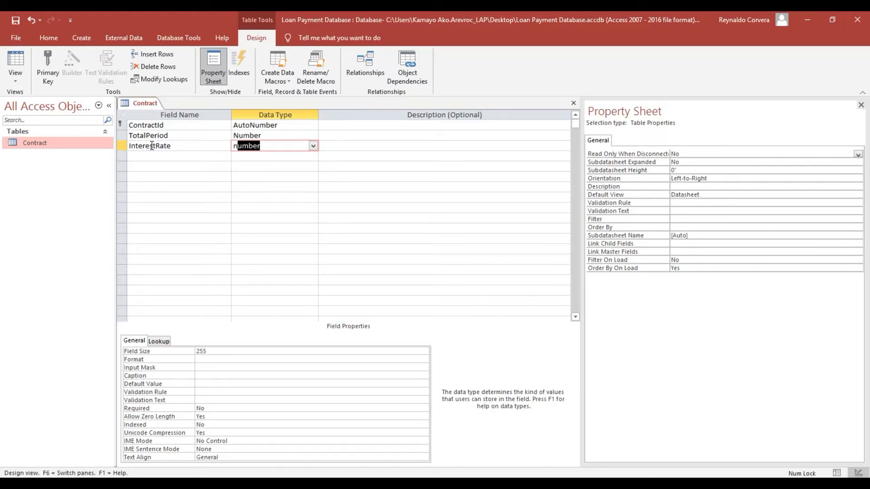
click(171, 148)
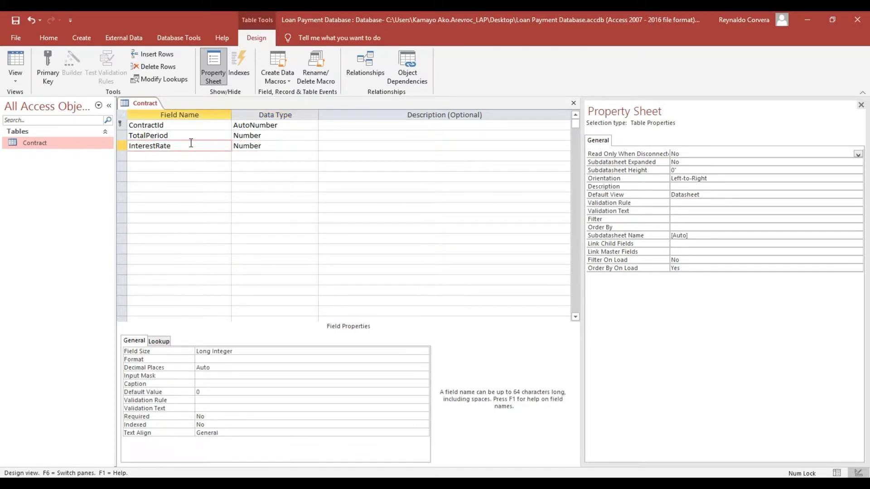
Set the InterestRate field's size to Decimal, with a scale of 4 and 4 decimal places.
click(137, 352)
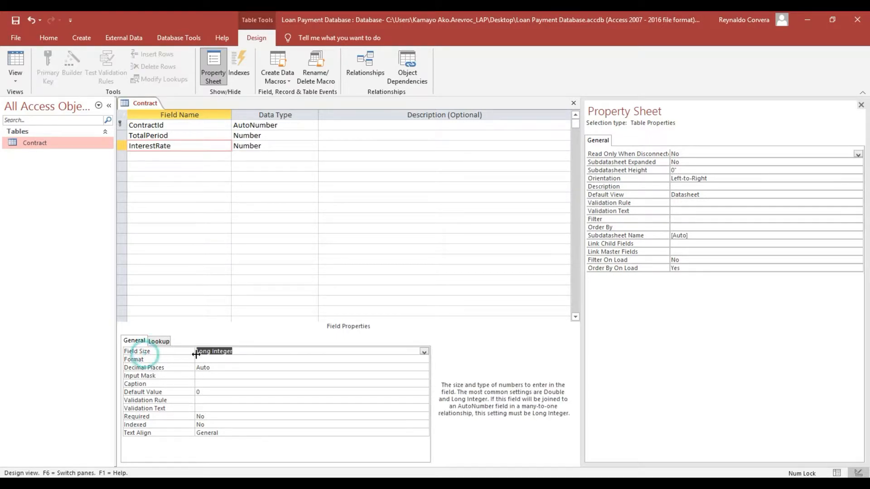
click(424, 350)
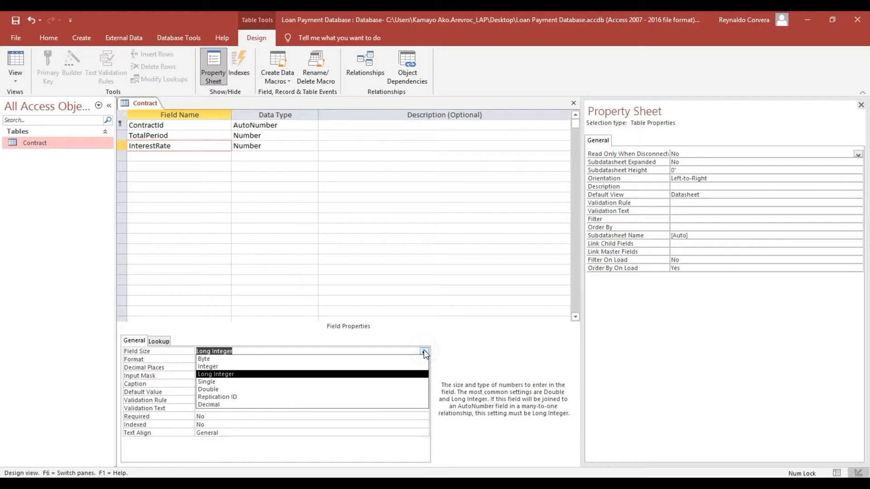
click(202, 406)
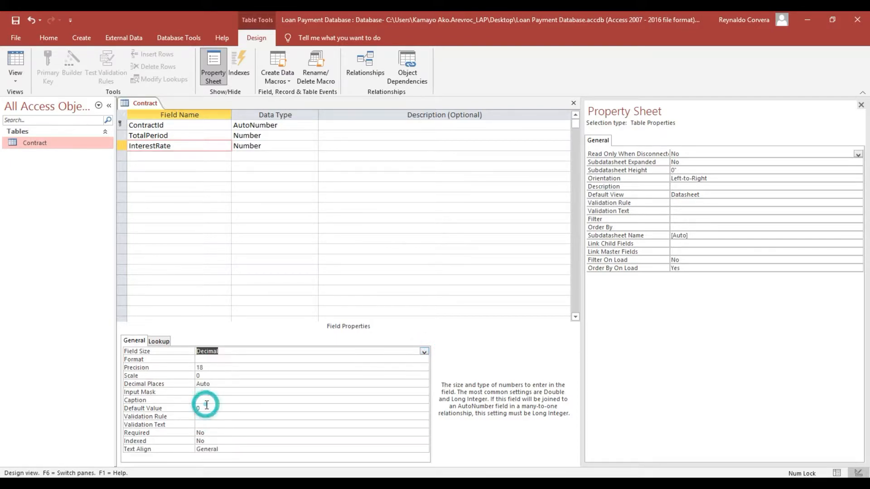
click(149, 370)
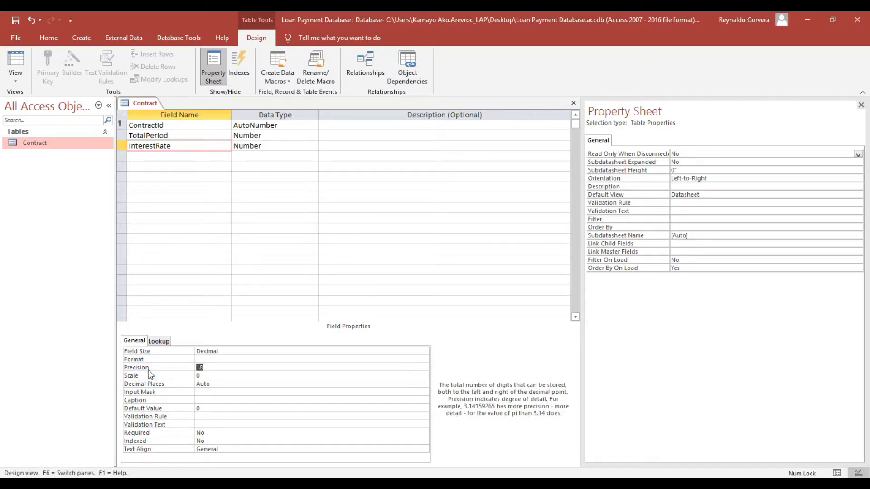
drag(209, 378, 177, 377)
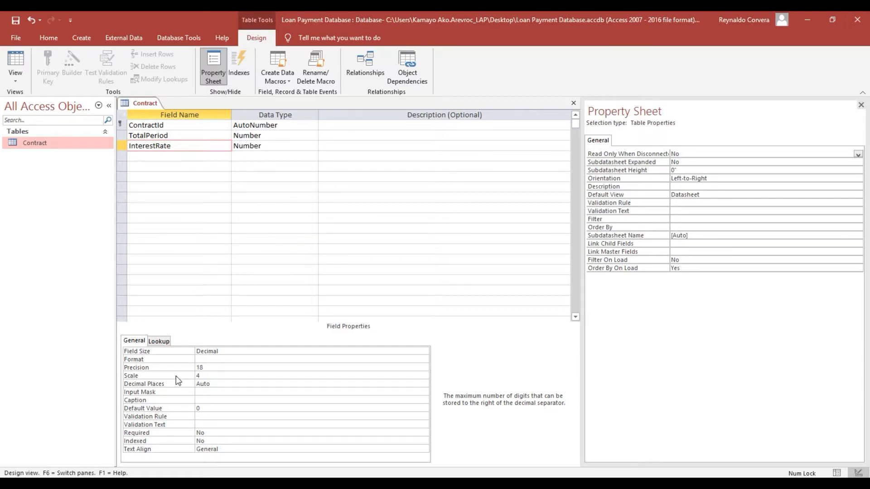
key(Return)
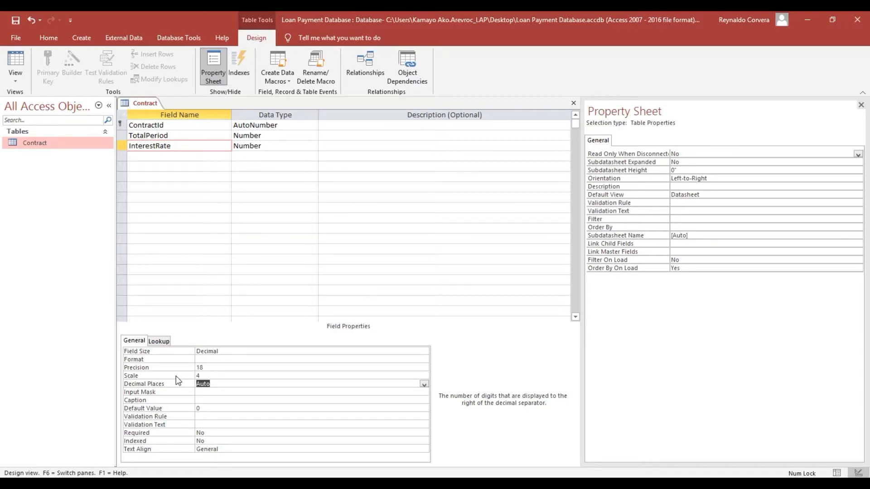
text(4)
key(Return)
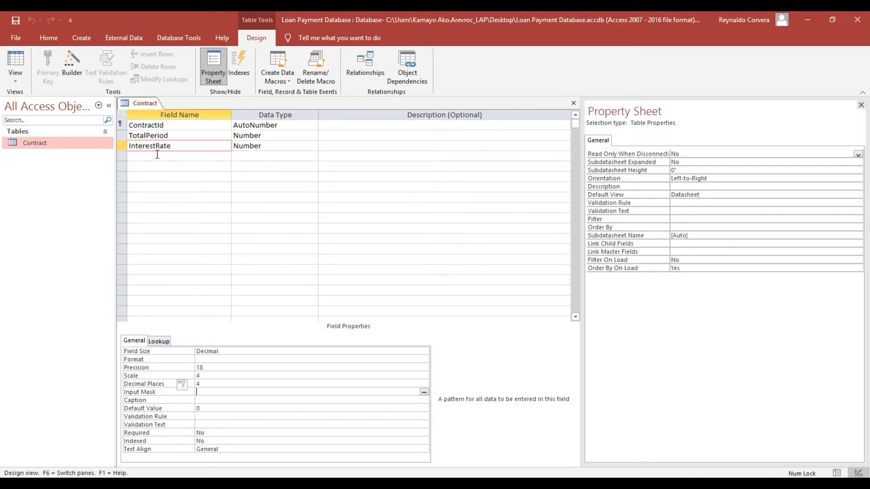
double_click(184, 143)
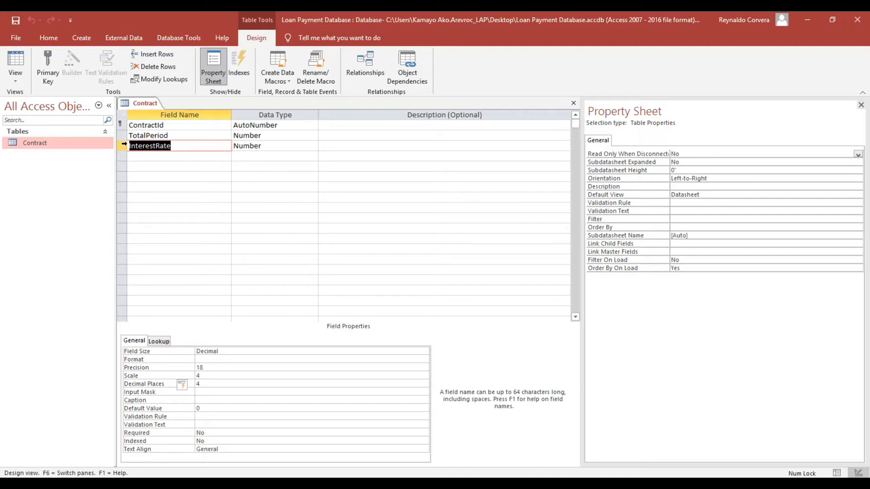
Add a fourth field named PresentVaue with the Number data type below InterestRate.
click(174, 157)
text(P)
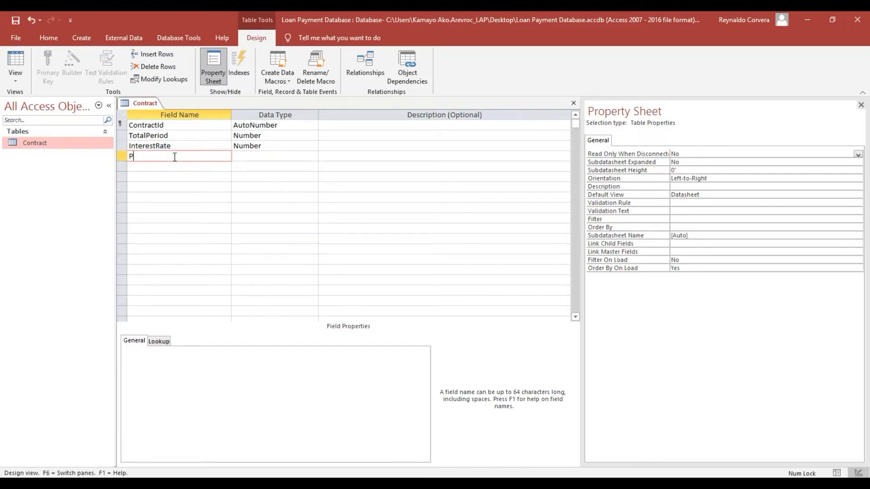
text(resentVaue)
key(Tab)
text(b)
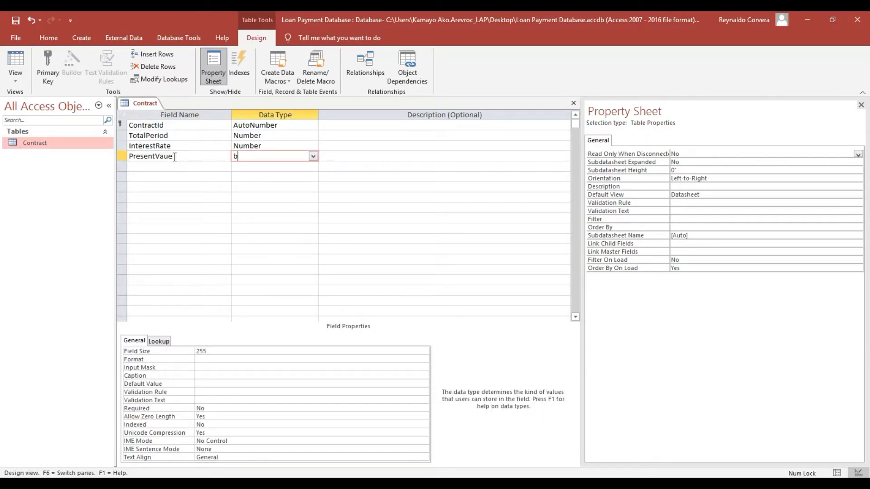
key(BackSpace)
text(n)
Copy the PresentVaue field's name into its caption and split it with a space to read "Present Vaue".
click(199, 155)
drag(213, 155, 122, 145)
key(ctrl+c)
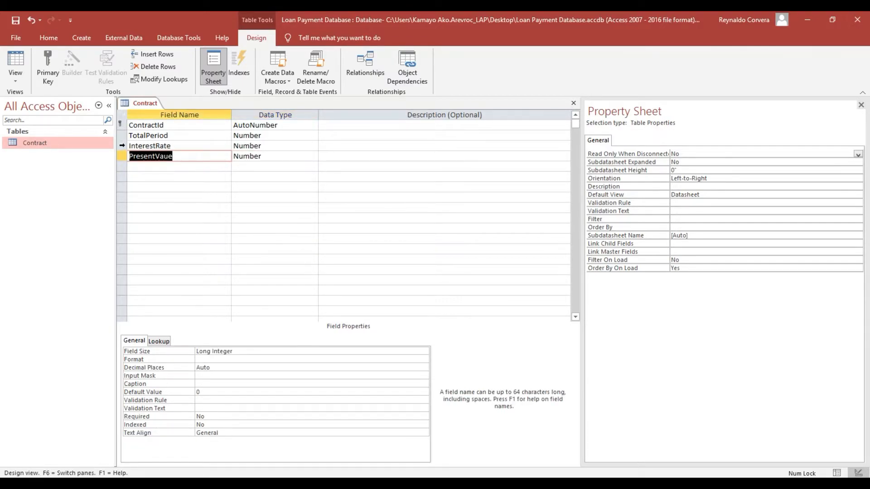
click(137, 384)
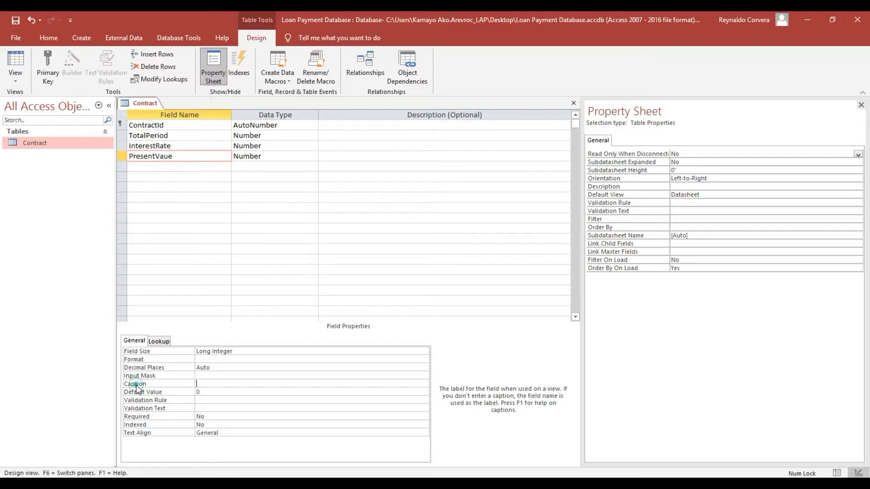
key(ctrl+v)
click(216, 384)
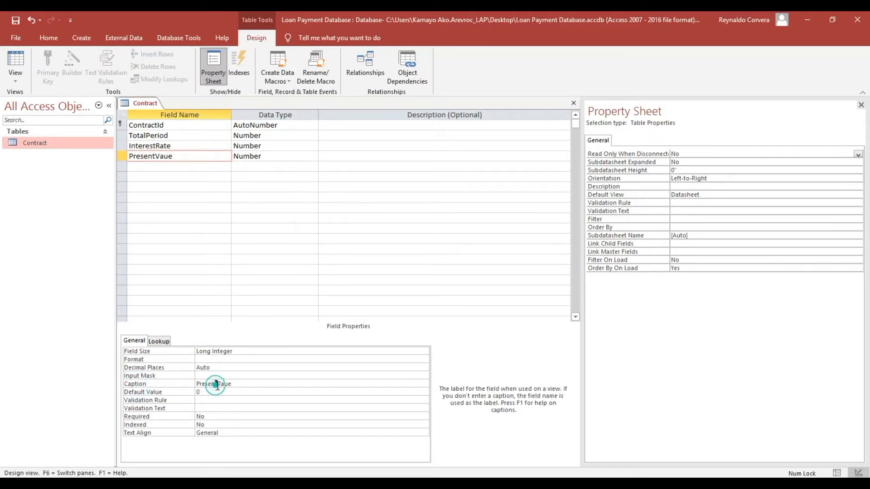
click(216, 385)
click(258, 384)
Copy the InterestRate field's name into that field's caption.
click(132, 145)
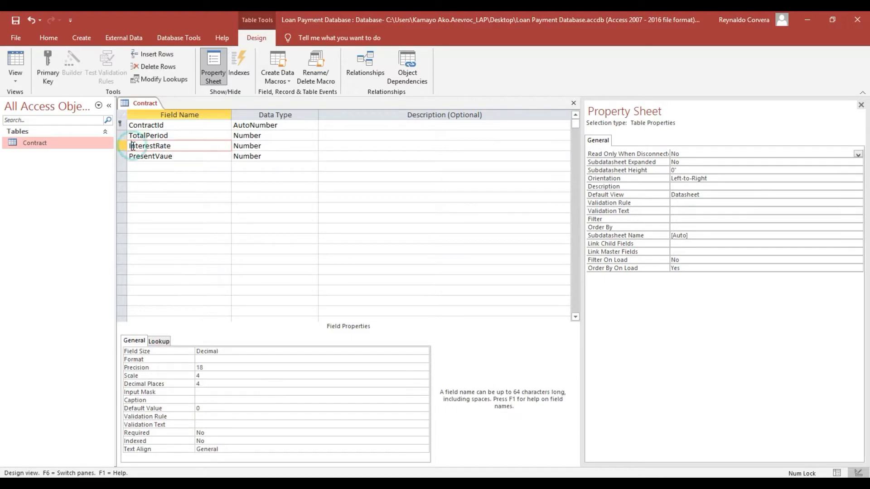
double_click(190, 146)
key(ctrl+c)
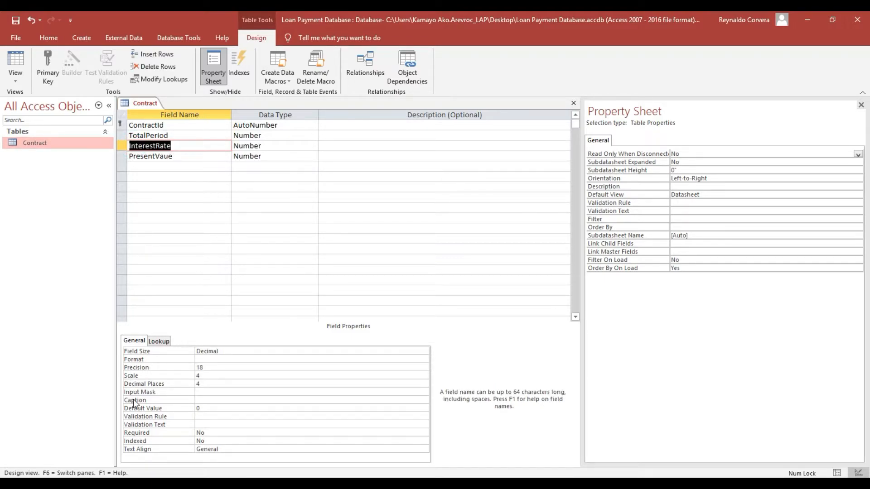
click(133, 401)
key(ctrl+v)
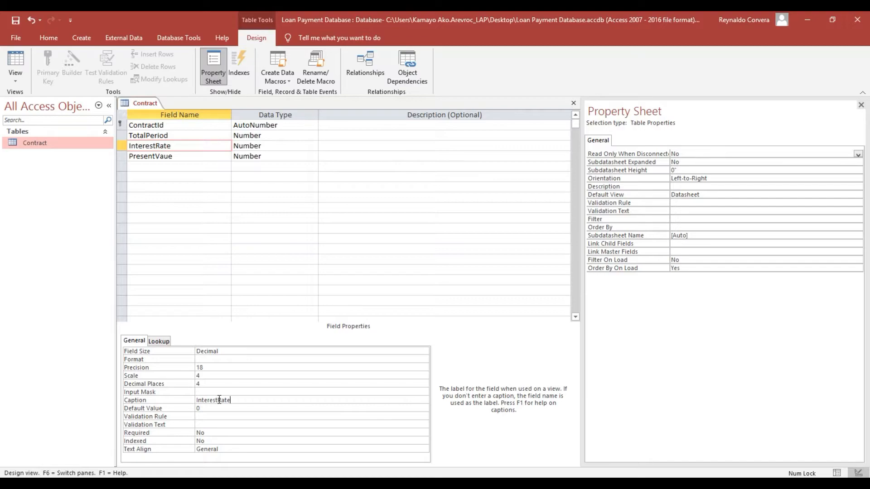
click(217, 399)
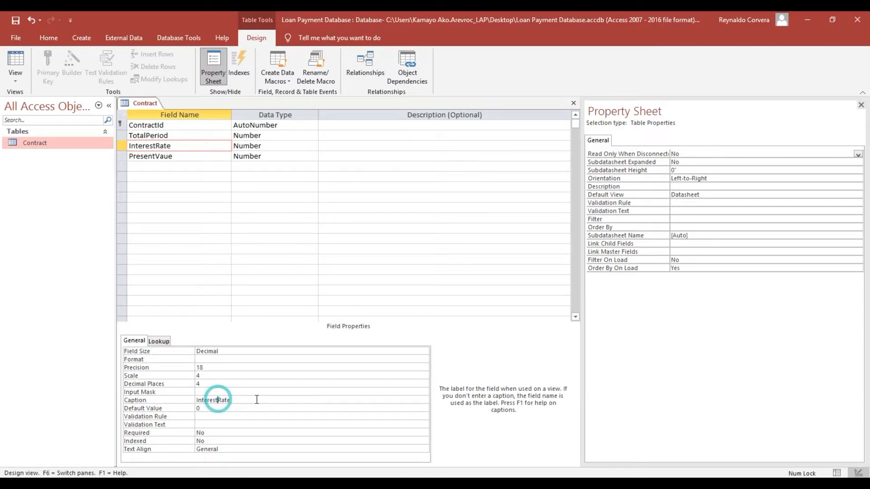
Set the PresentVaue field's size to Decimal, with a scale of 2 and 2 decimal places.
click(195, 156)
click(238, 352)
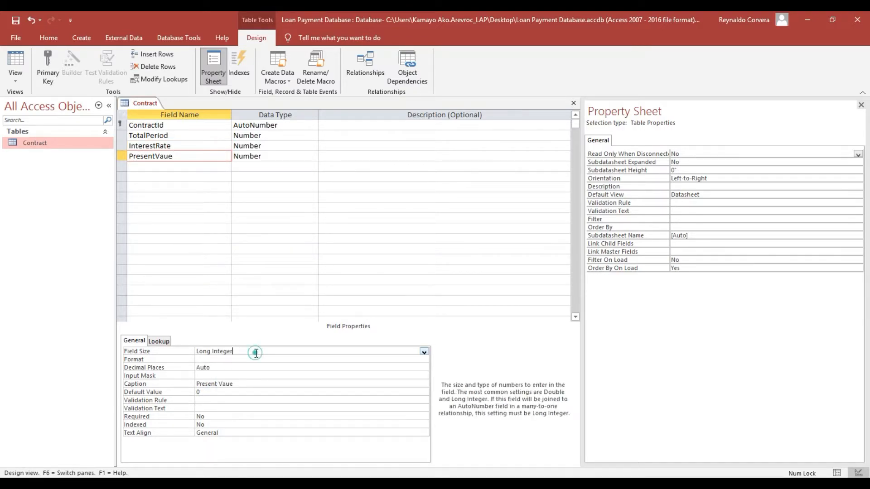
click(424, 352)
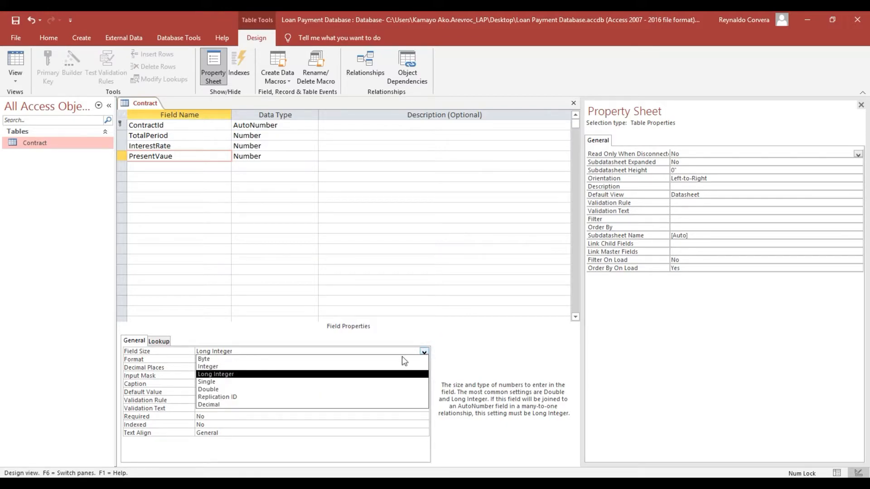
click(233, 405)
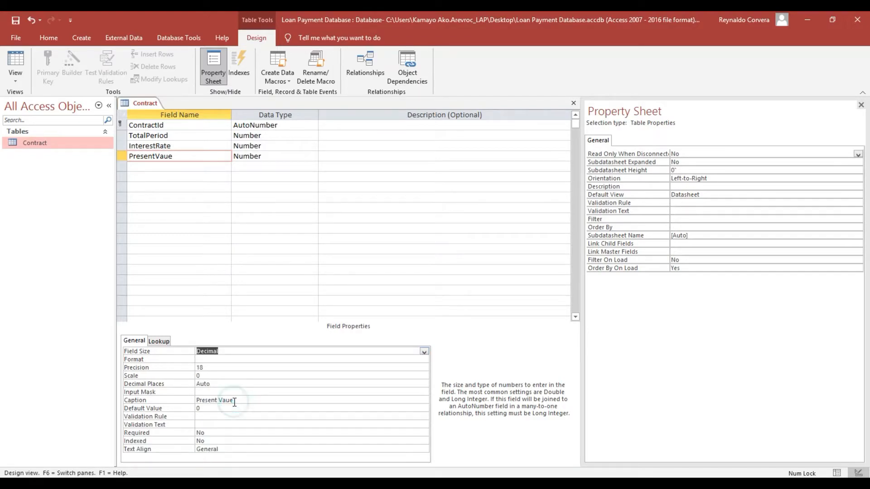
click(212, 368)
click(214, 376)
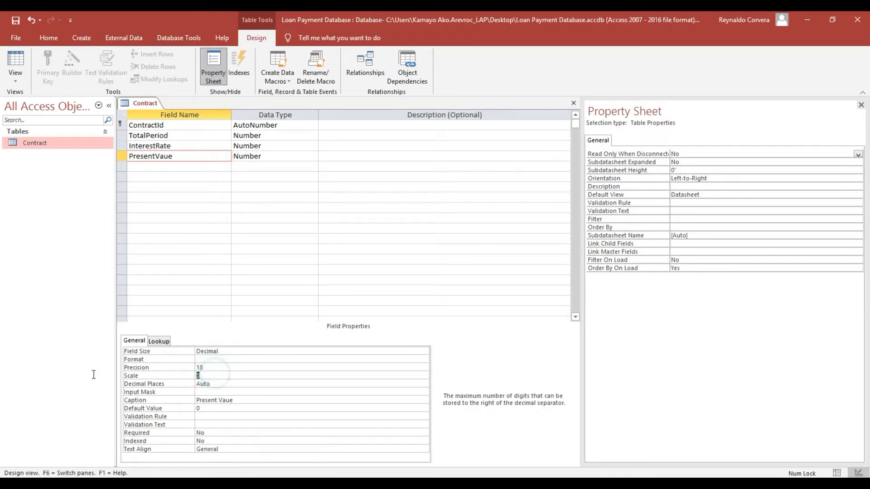
text(2)
key(Return)
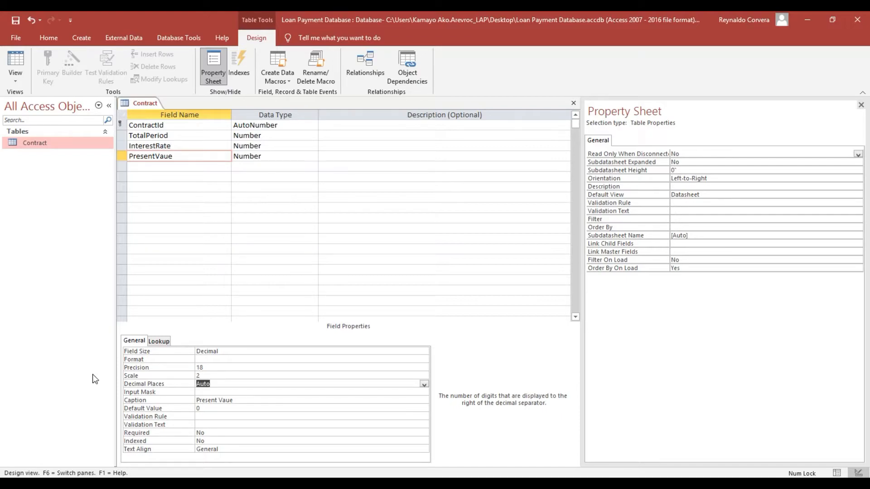
text(2)
key(Return)
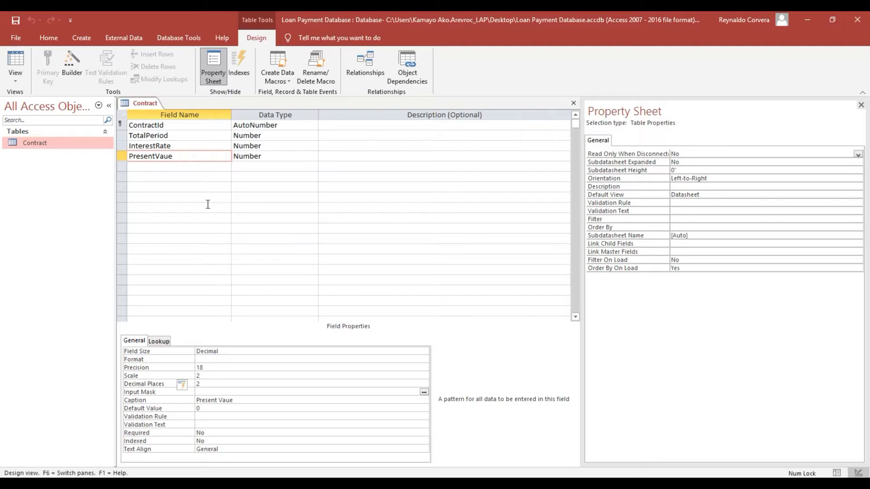
Add a fifth field named StartDate with the Date/Time data type below PresentVaue.
click(136, 169)
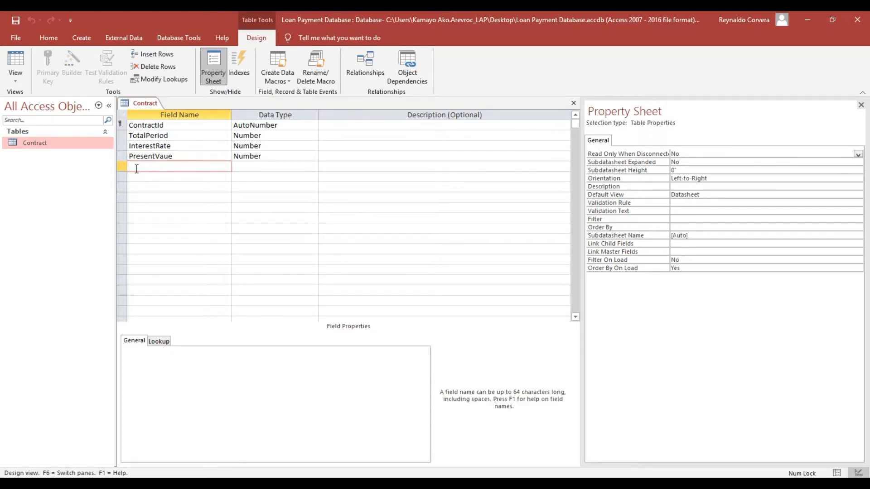
text(StartDate)
key(Tab)
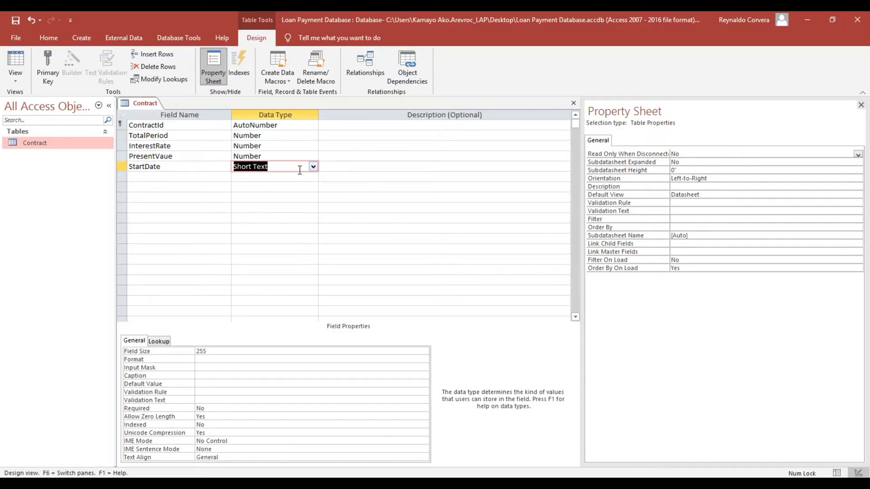
text(date/Time)
Set the StartDate field's format to Medium Date and apply the format change everywhere the field is used.
click(136, 355)
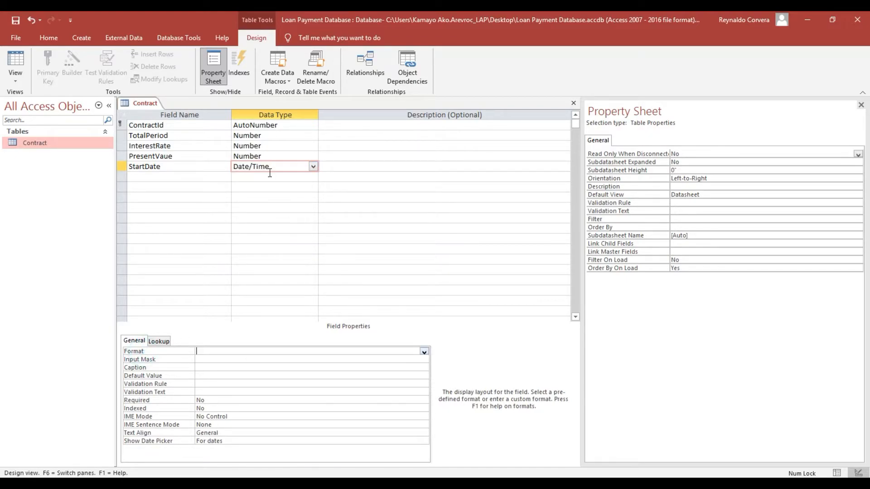
click(426, 353)
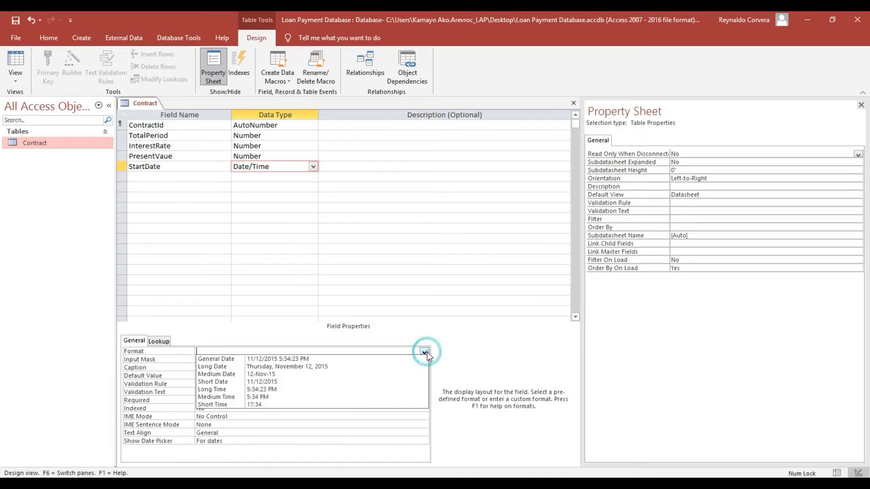
click(285, 374)
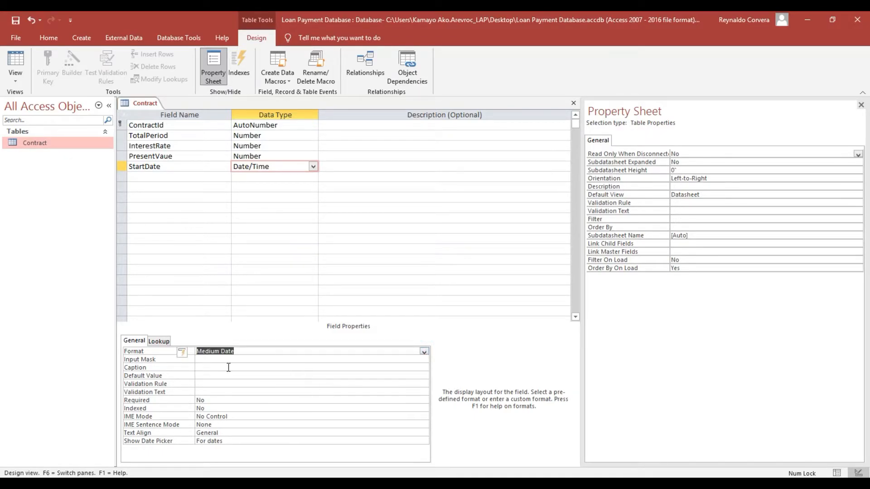
click(186, 353)
click(198, 368)
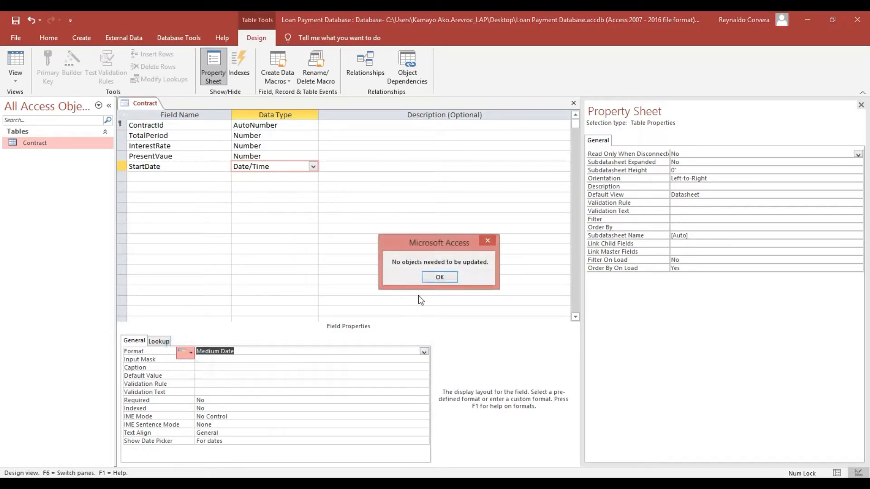
Give the StartDate field the caption Start Date, based on its field name.
click(436, 278)
click(172, 167)
key(ctrl+c)
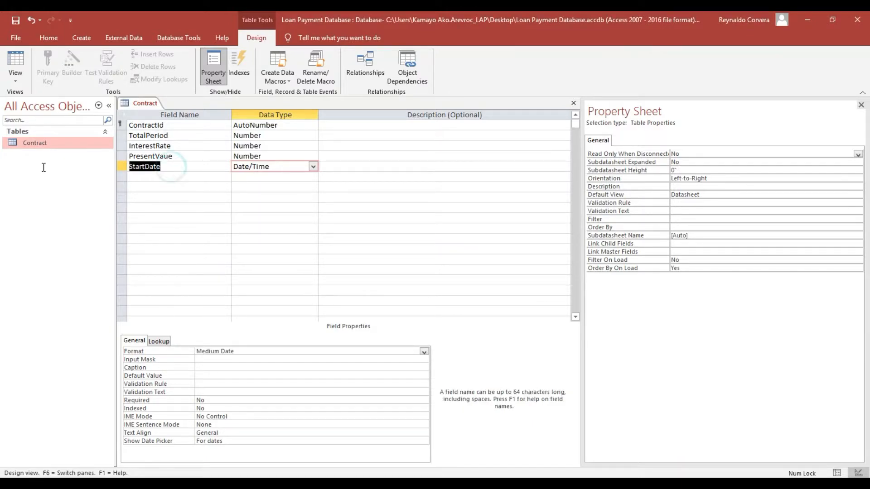
click(129, 368)
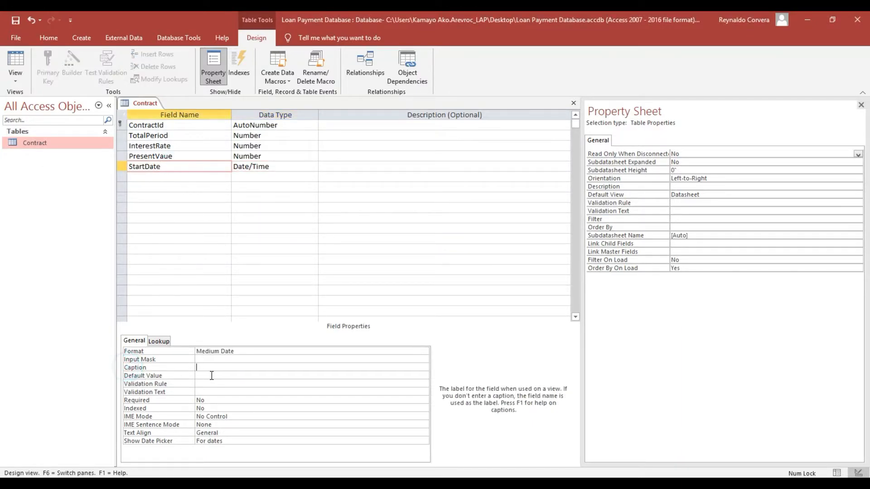
key(ctrl+v)
click(210, 367)
click(218, 375)
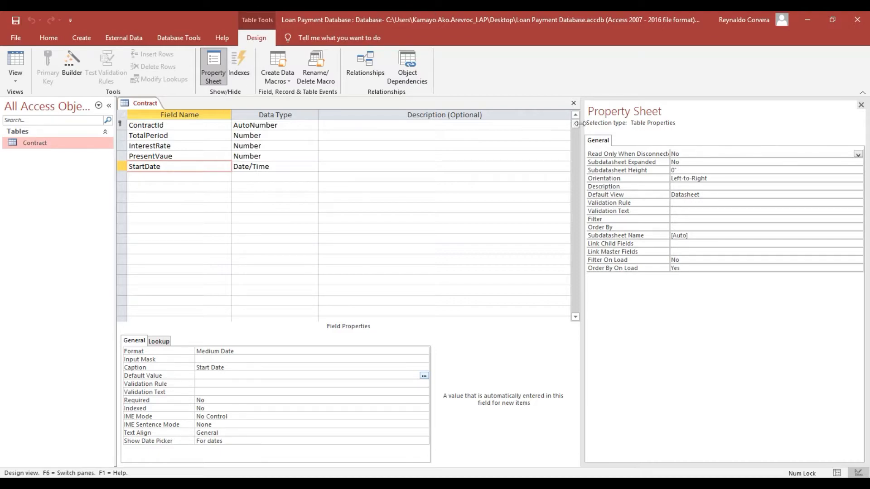
Close the Contract table and reopen it in Design View.
click(573, 108)
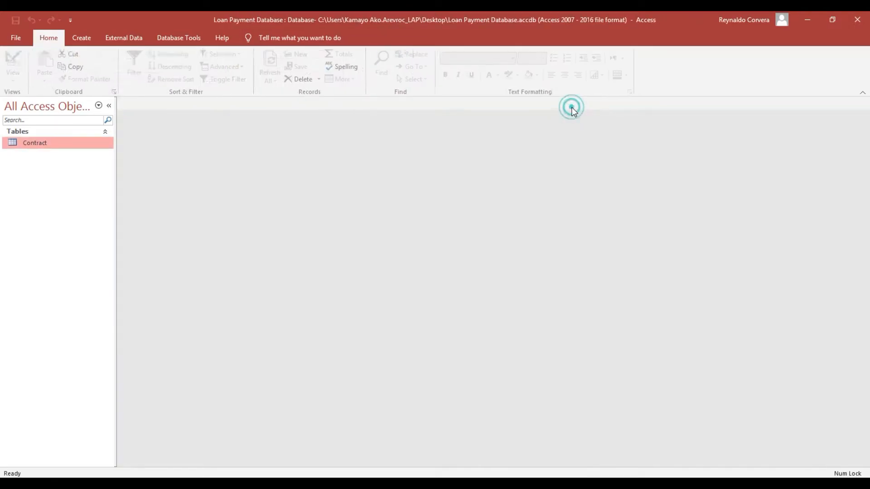
right_click(79, 145)
click(101, 165)
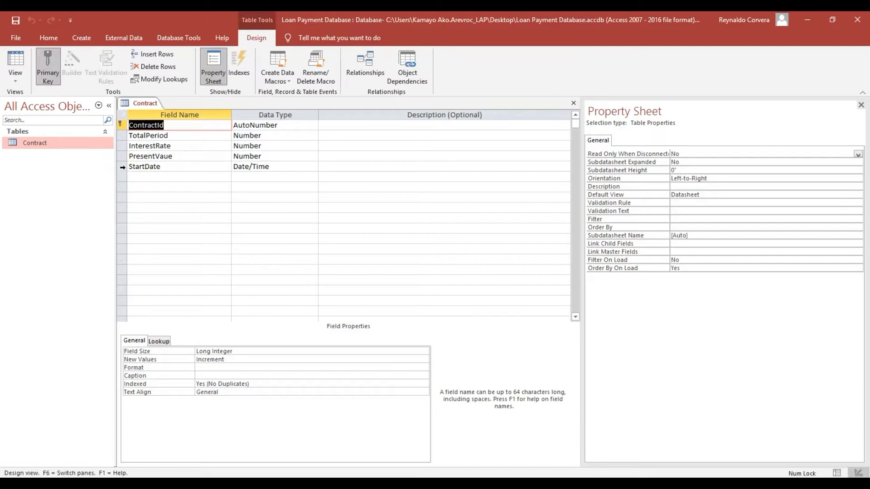
Add a sixth field named PaymentType with the Number data type below StartDate.
click(122, 167)
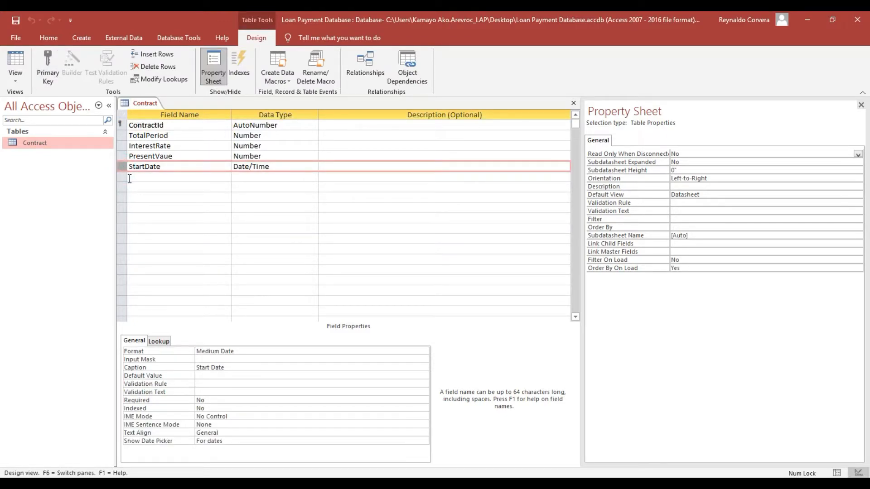
click(129, 179)
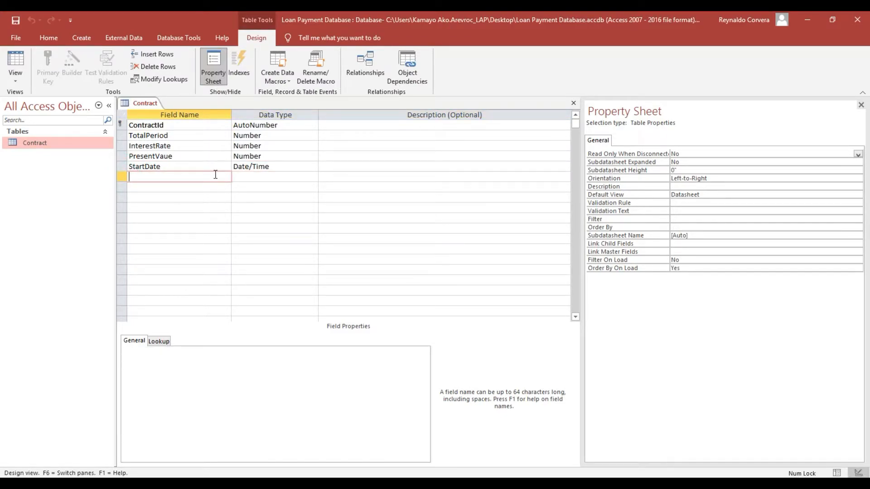
text(Pay)
text(mentType)
key(Tab)
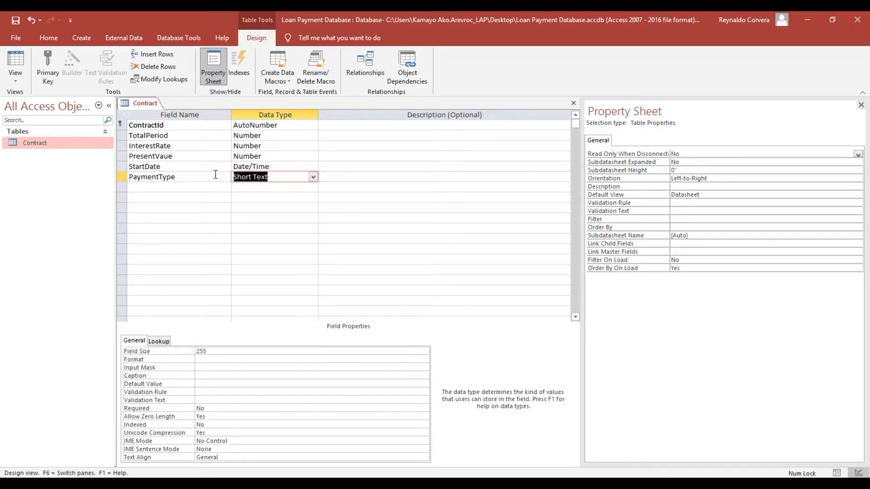
text(number)
Set the PaymentType field's lookup to display as a Combo Box with a Value List row source type.
click(158, 342)
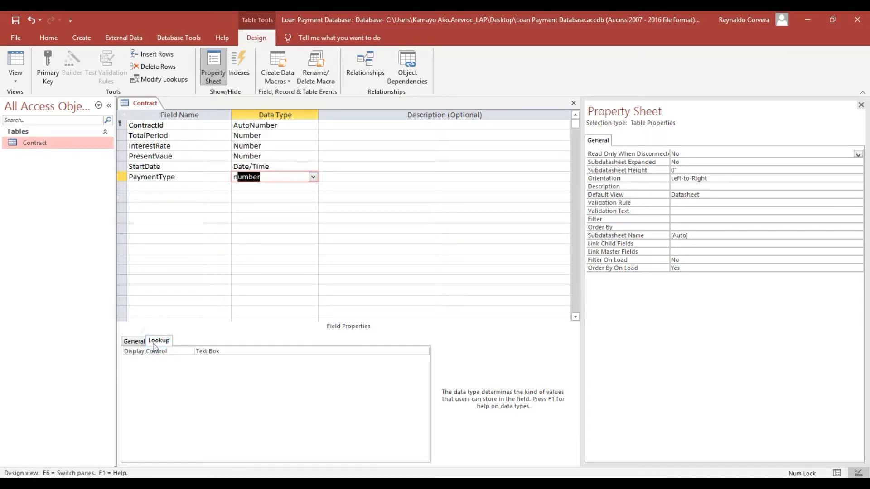
click(243, 351)
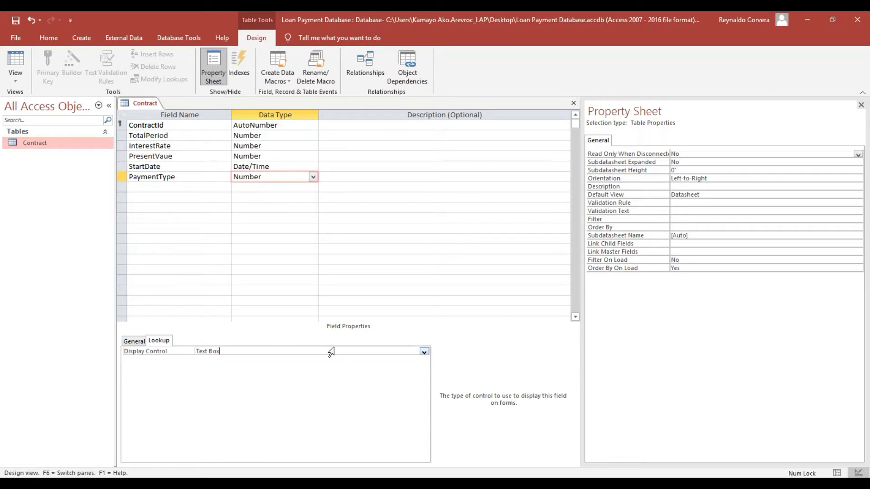
click(424, 352)
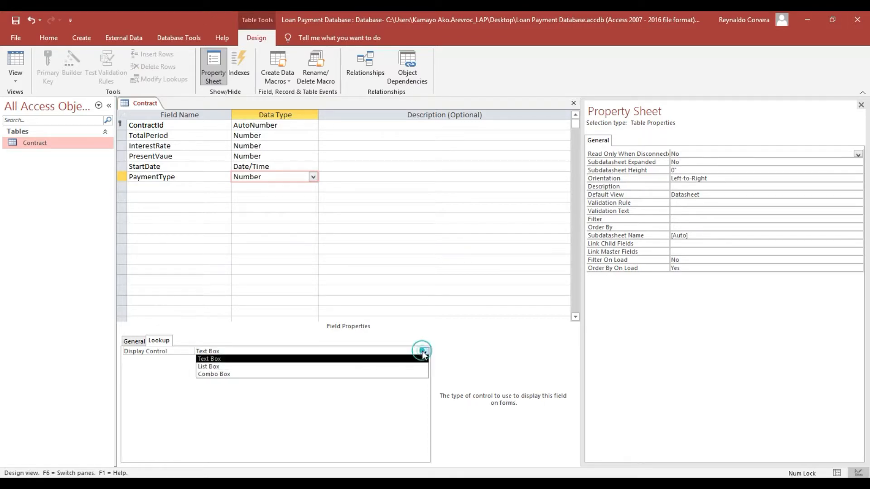
click(222, 375)
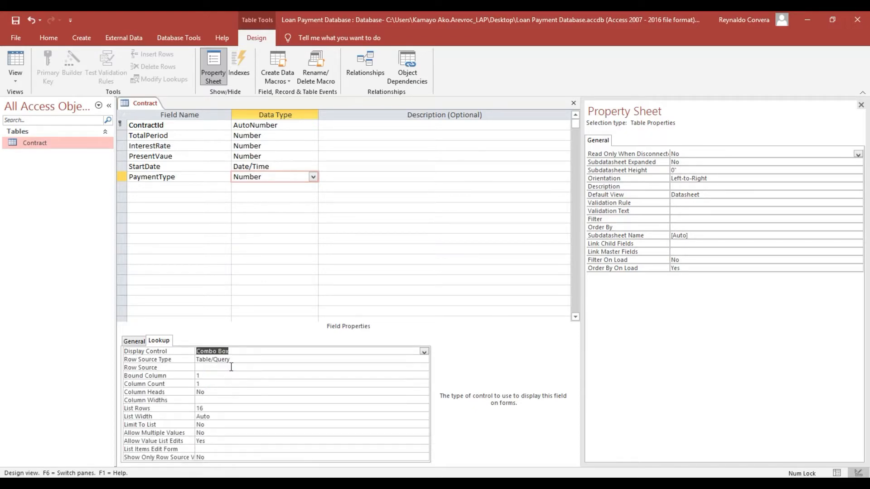
click(245, 360)
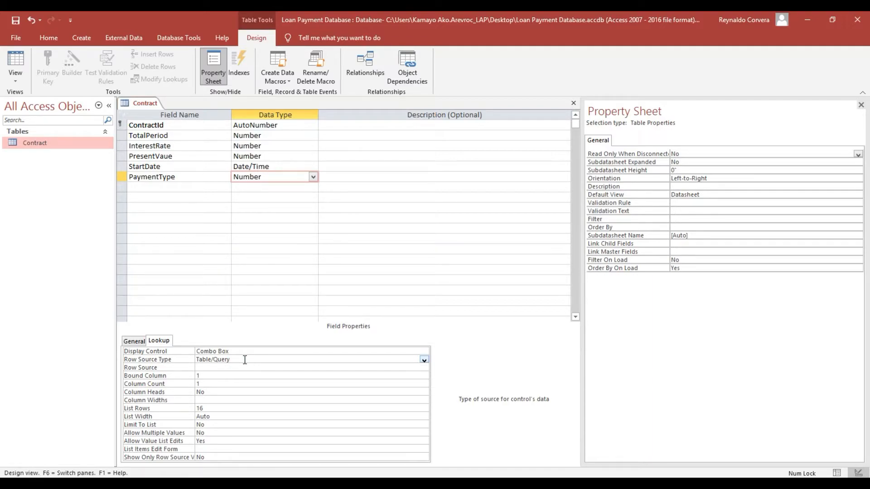
click(428, 363)
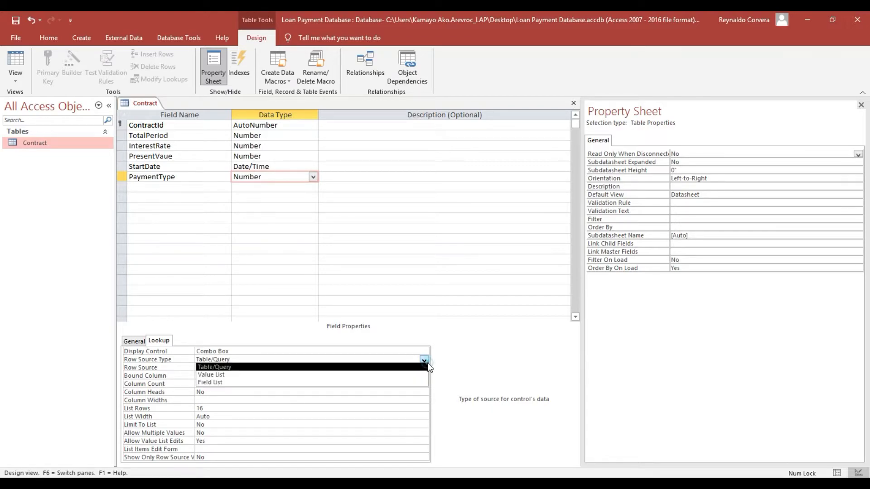
click(213, 376)
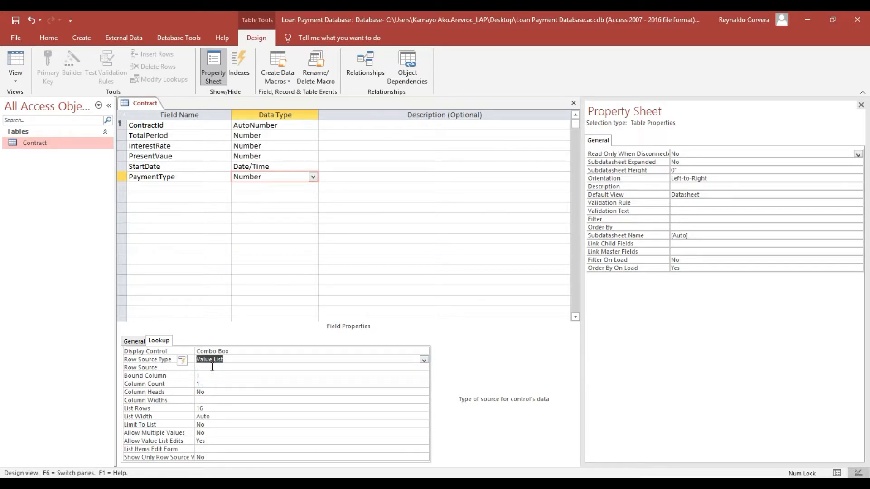
Enter 1;"Monthly";3;"Quarterly";6;"Six Monthly";12;"Yearly" as the PaymentType lookup's row source.
click(212, 368)
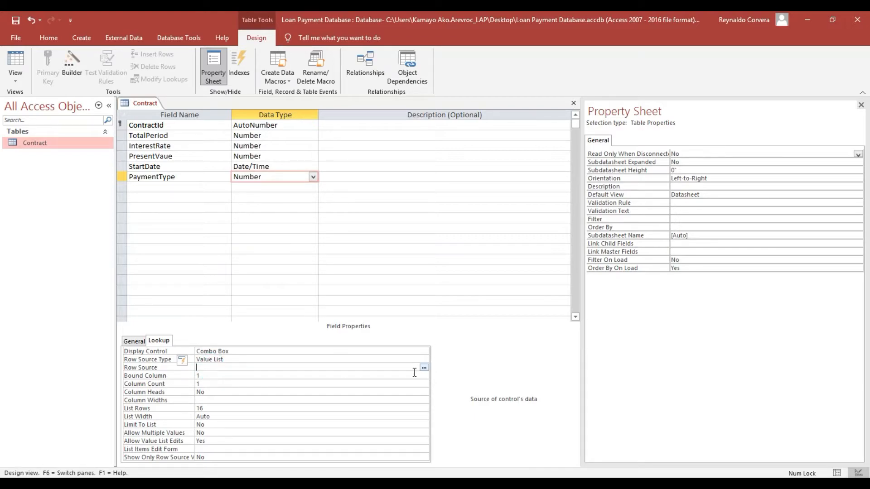
right_click(374, 367)
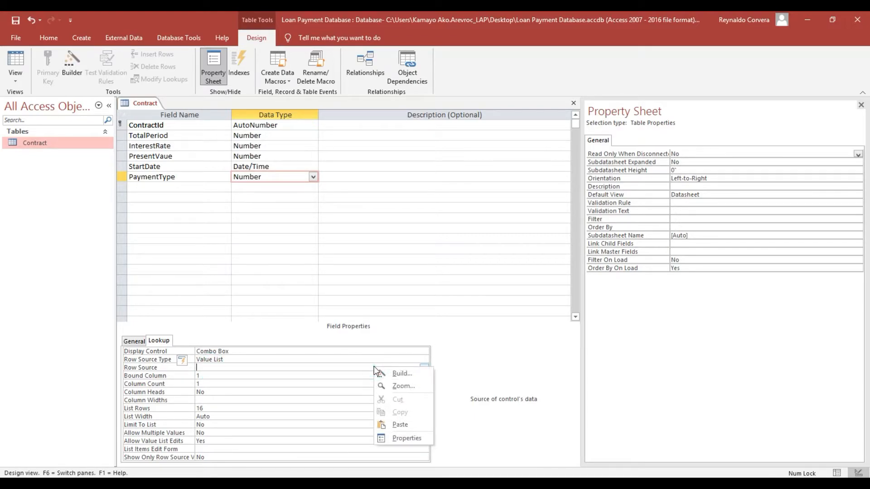
click(399, 387)
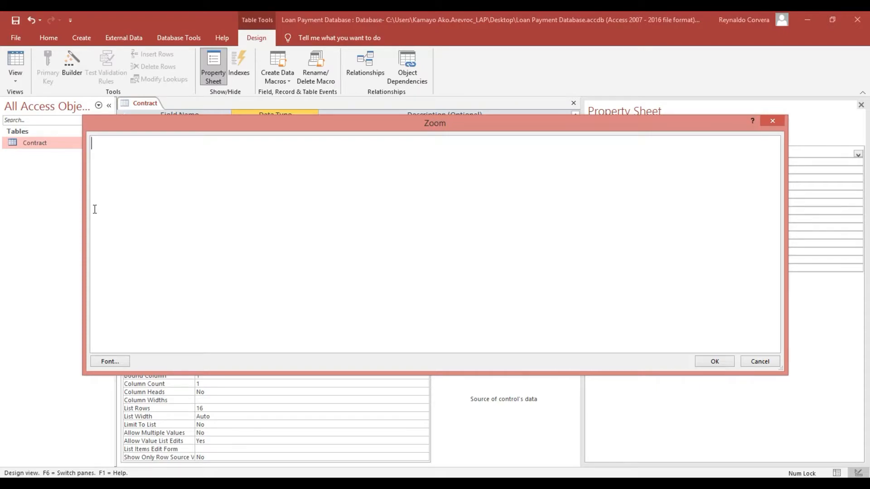
text(1;"Monthly)
text(;3;)
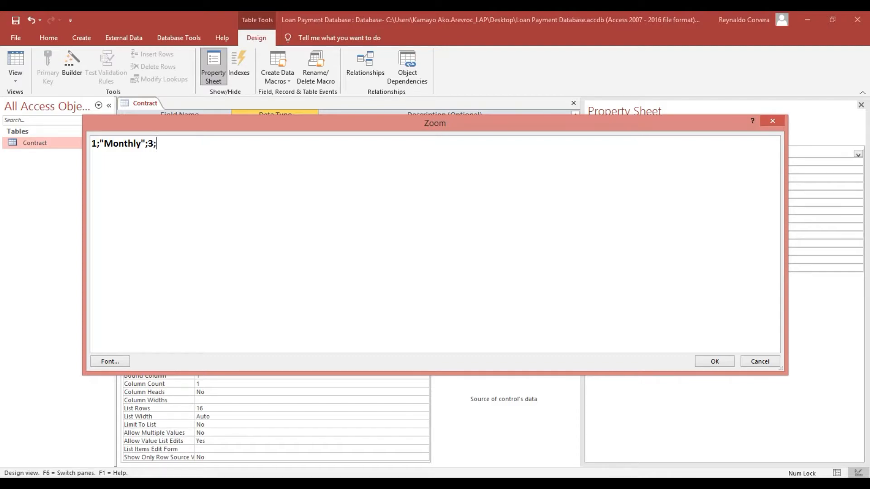
text("Quarterly";6;"Six Monthly)
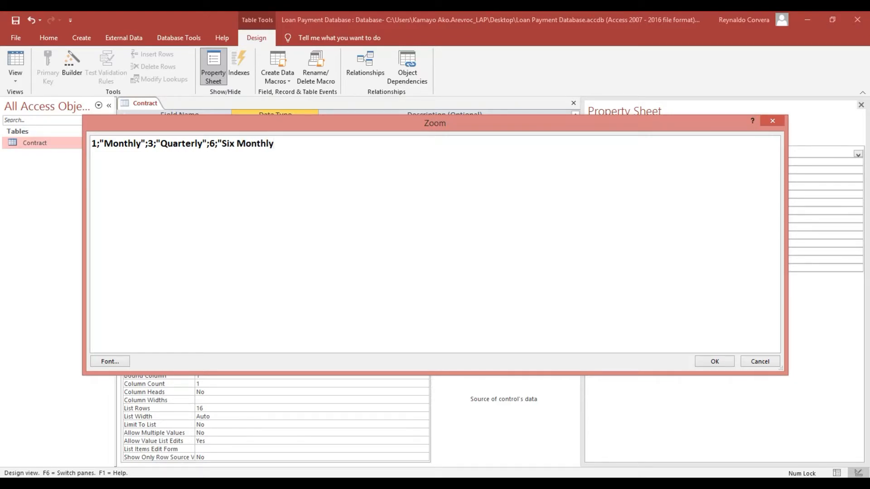
text(";12")
key(BackSpace)
text(;)
text("Yearly")
click(174, 149)
click(246, 148)
click(716, 361)
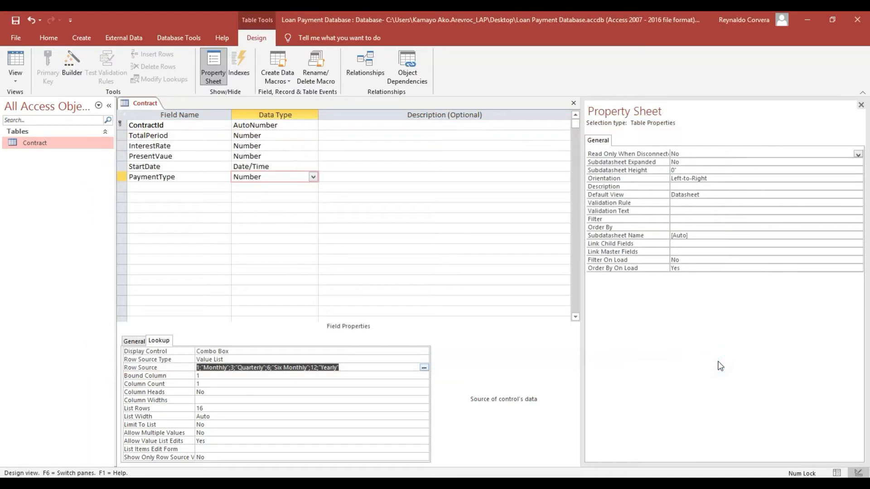
Set the PaymentType lookup's column count to 2 and its column widths to 0";1.2".
click(145, 378)
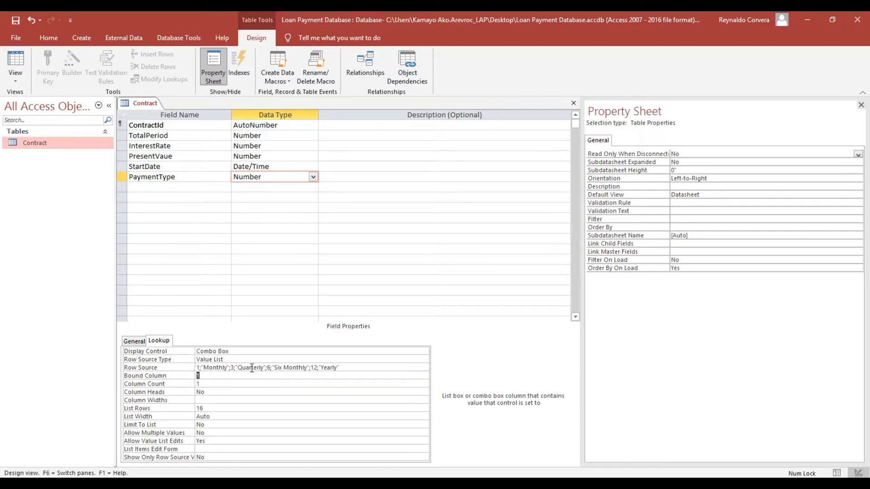
click(151, 385)
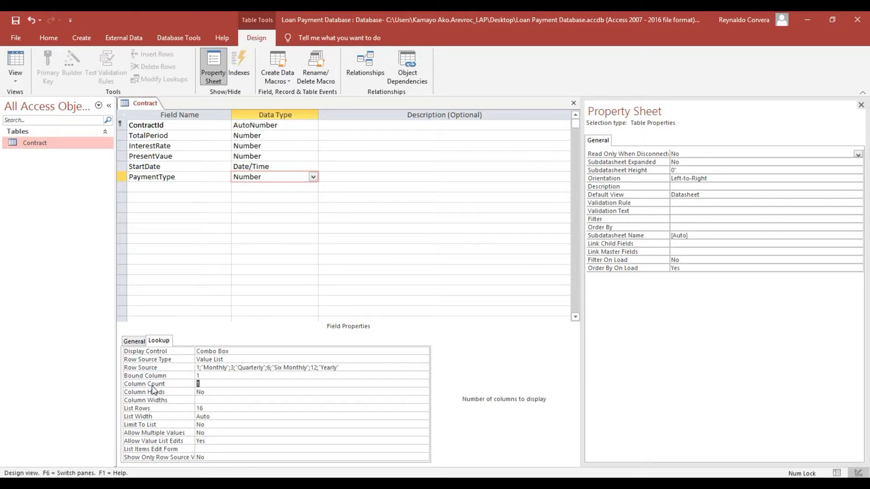
text(2)
key(Return)
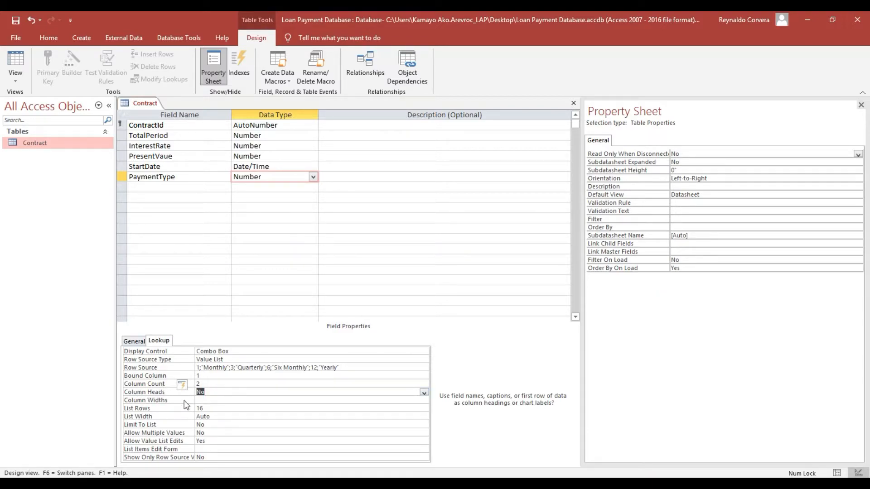
click(212, 400)
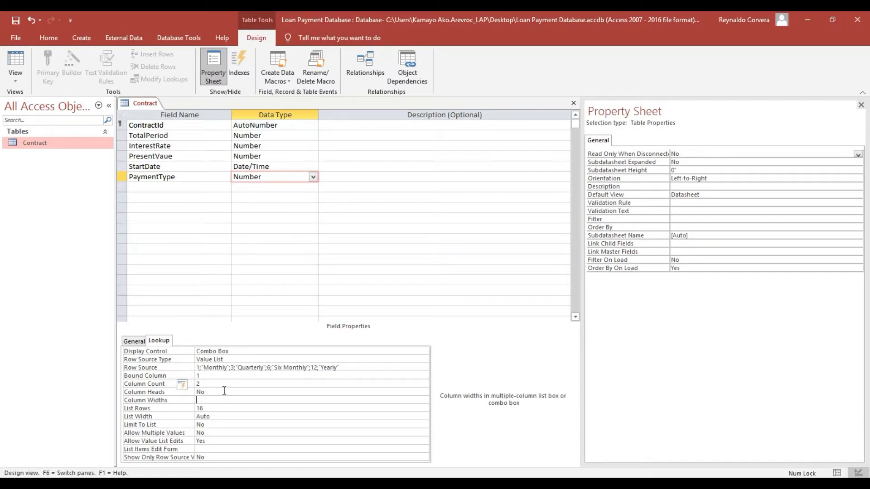
text(0;)
key(BackSpace)
text(;1.2)
key(Return)
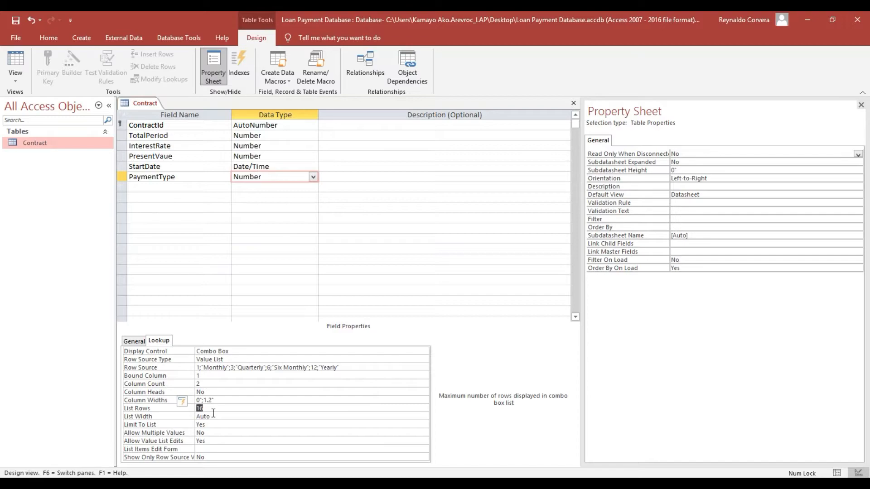
Limit the PaymentType lookup to 8 list rows and save the Contract table.
text(8)
key(Return)
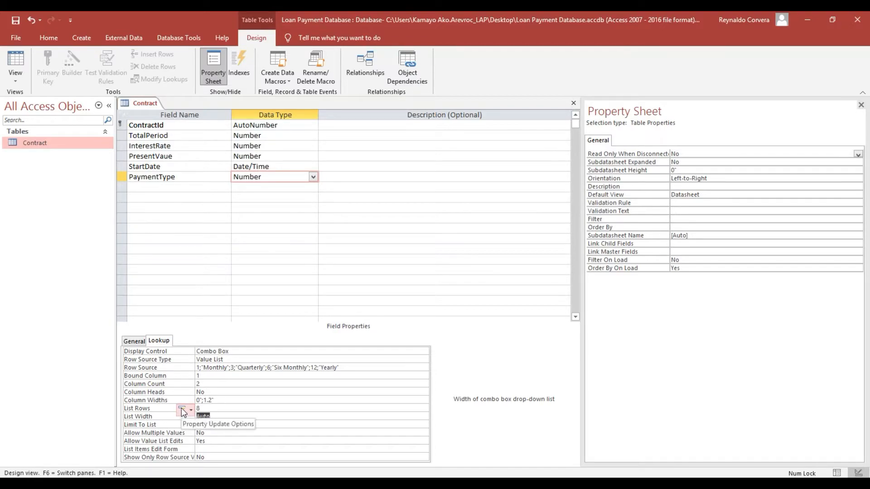
click(17, 20)
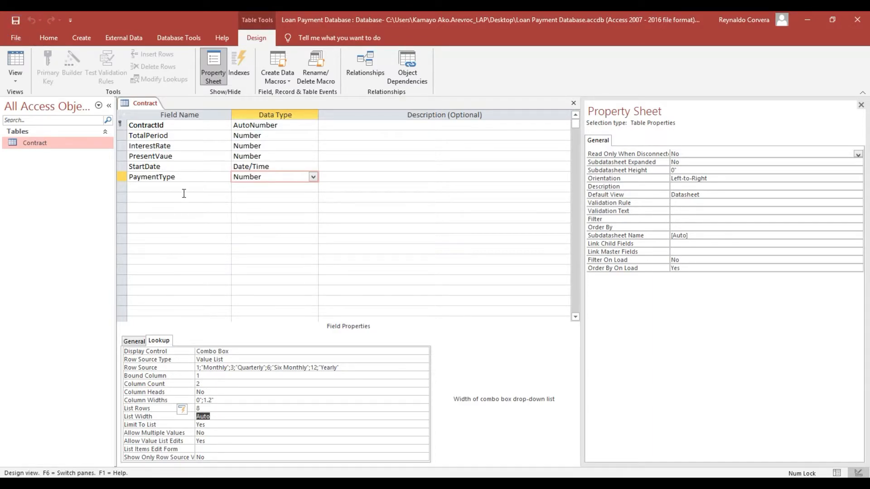
Open the Contract table in Datasheet View and widen the PaymentType column to fit its heading.
click(44, 142)
double_click(45, 141)
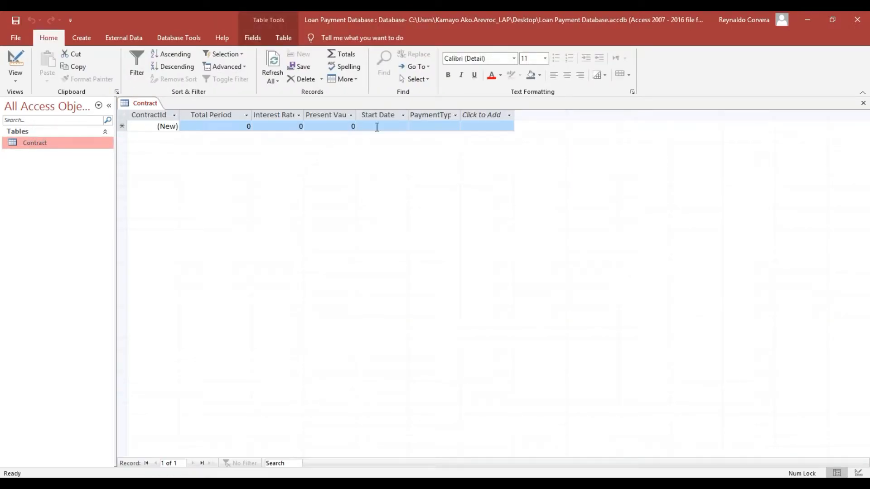
click(376, 126)
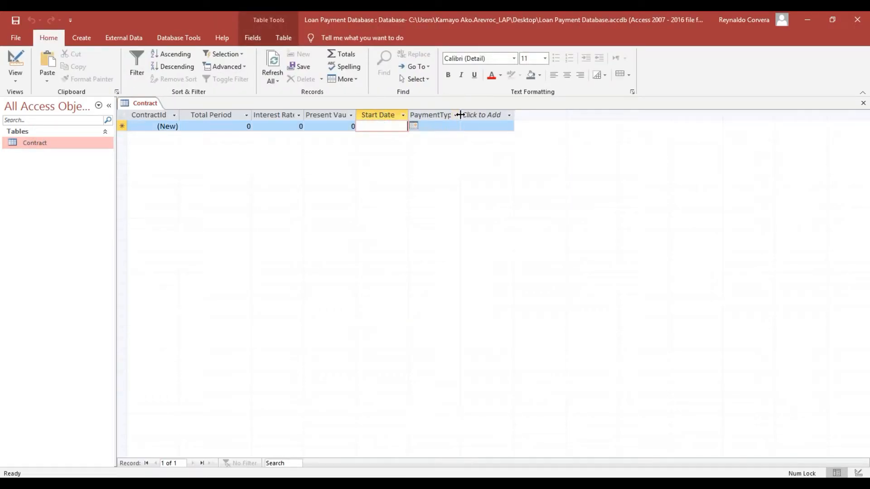
double_click(460, 115)
Check the choices offered by the PaymentType drop-down list in the new record.
click(451, 127)
click(458, 125)
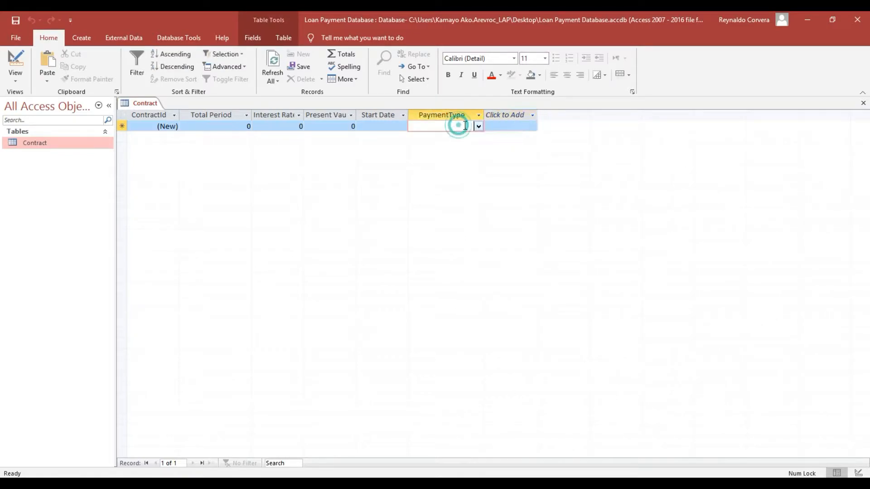
click(478, 126)
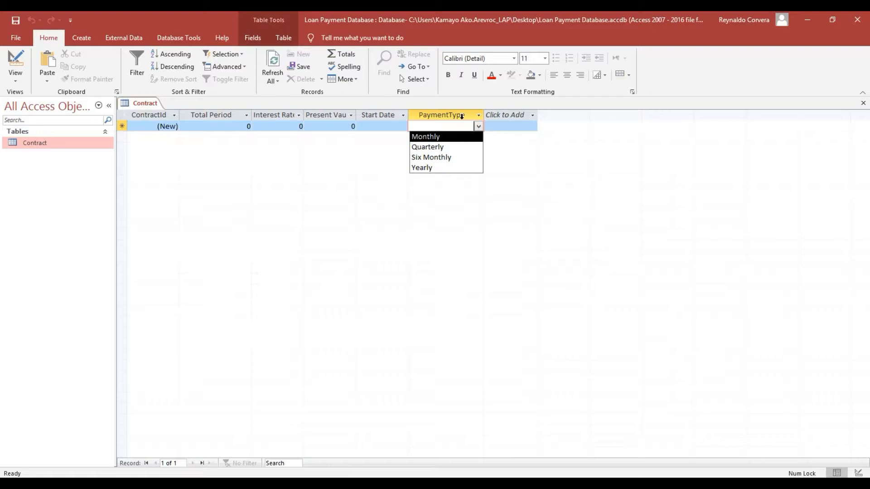
Return the Contract table to Design View and select the PaymentType field's row.
right_click(74, 150)
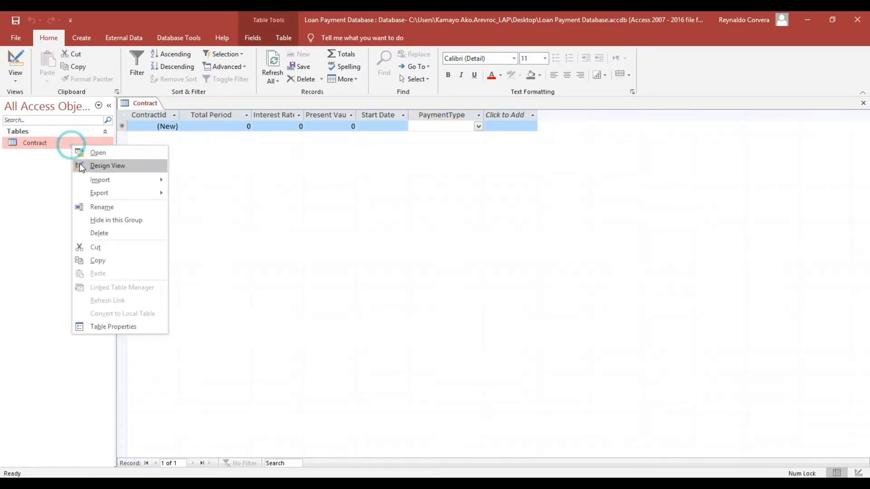
click(81, 164)
click(147, 187)
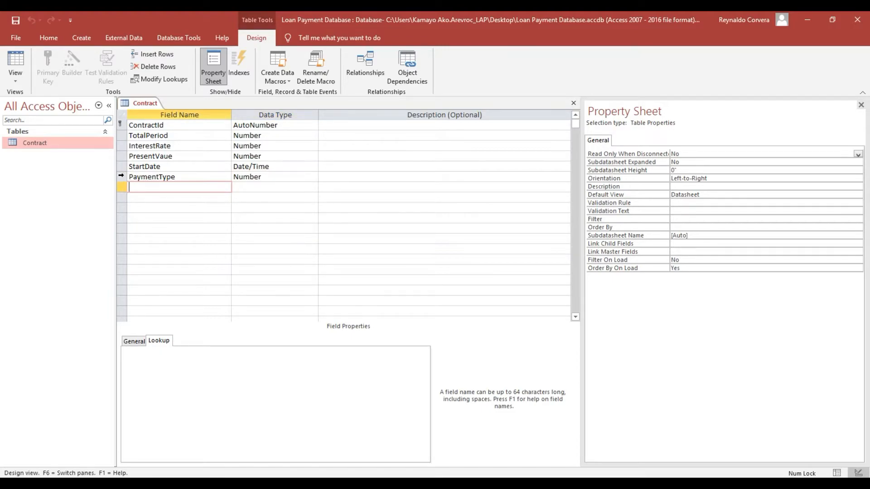
click(121, 177)
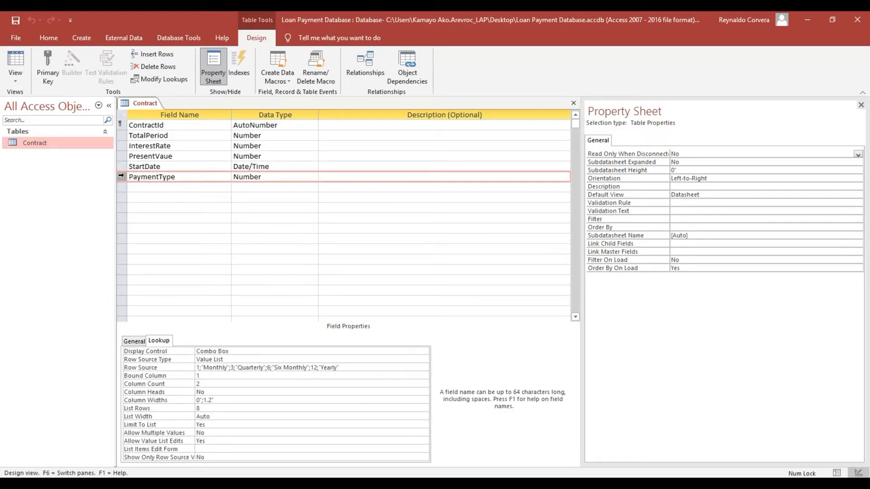
Duplicate the PaymentType field into the next empty row and rename the copy PaymentMode.
click(120, 188)
key(ctrl+v)
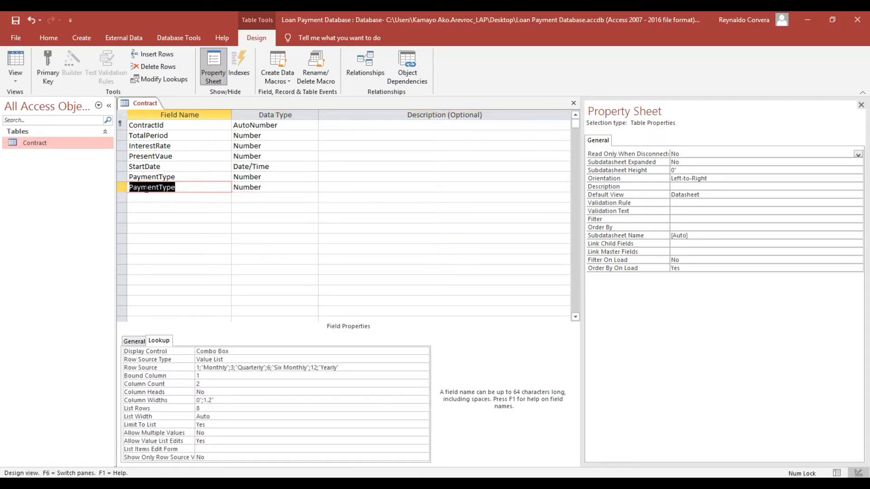
click(193, 188)
drag(201, 187, 105, 187)
text(Payment)
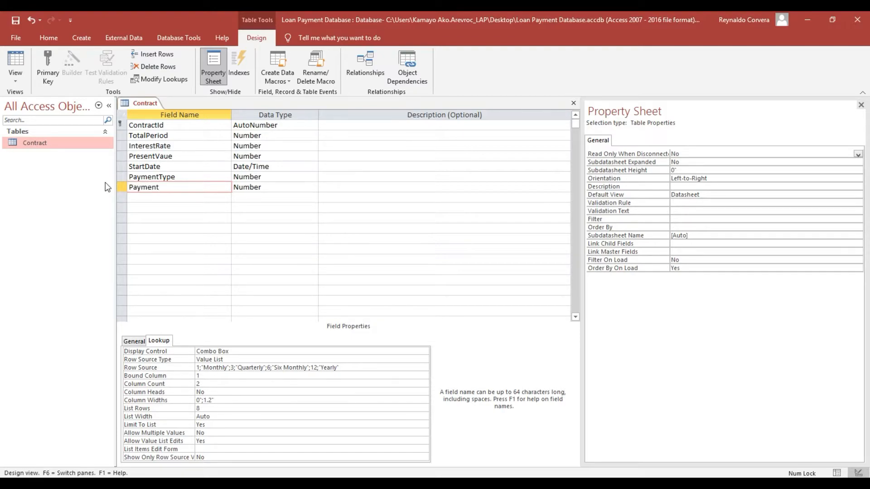
text(Mode)
key(Return)
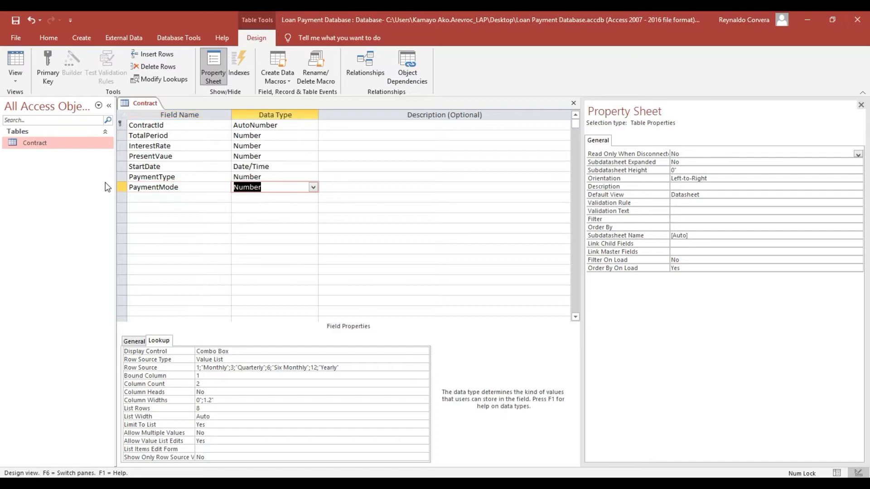
Set the PaymentType field's caption to "Payment Type", based on its field name.
click(157, 176)
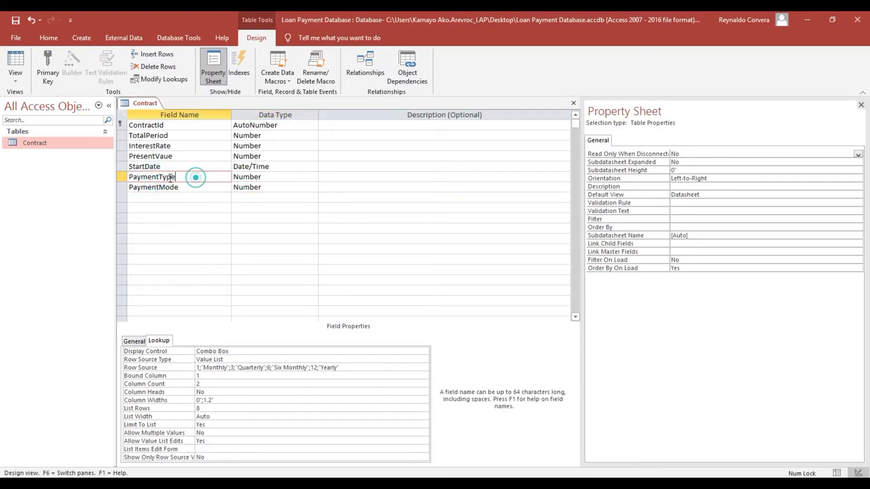
double_click(197, 178)
key(ctrl+c)
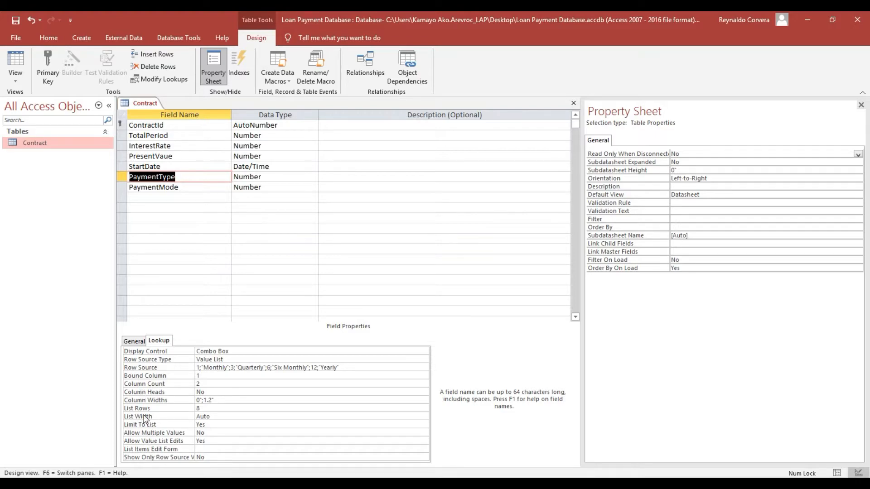
click(135, 341)
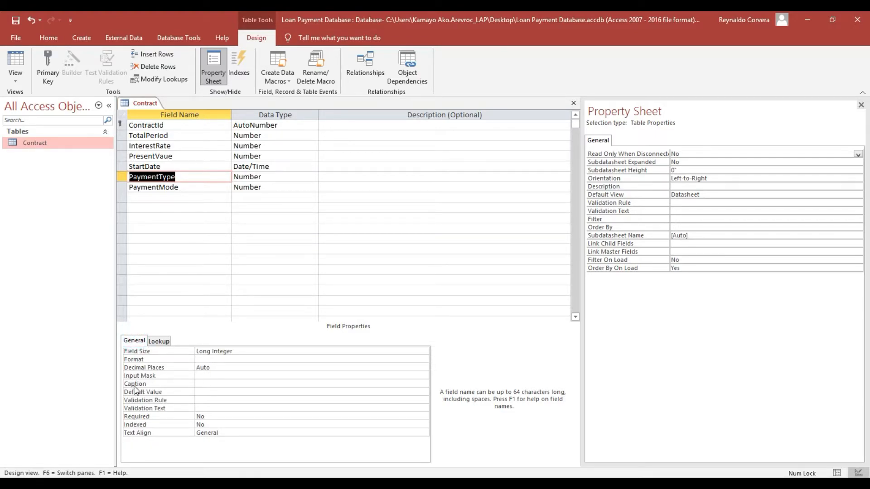
click(136, 385)
key(ctrl+v)
click(221, 385)
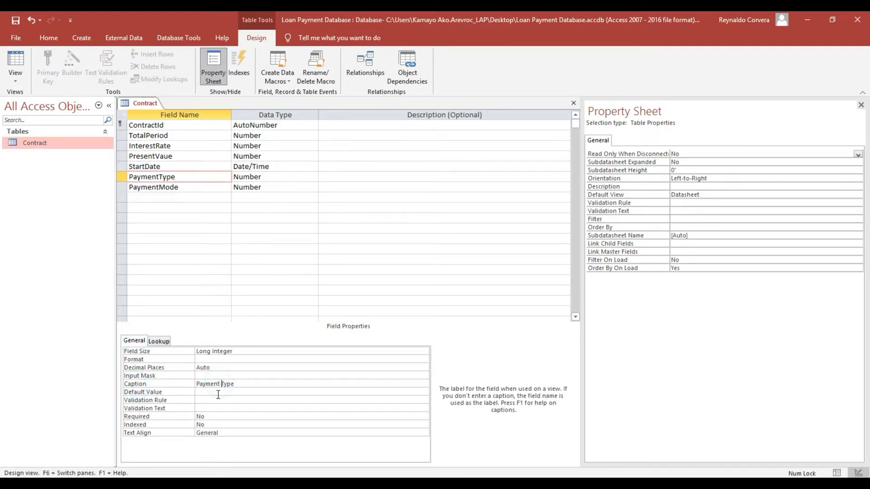
click(215, 392)
Set the PaymentMode field's caption to "Payment Mode", based on its field name.
click(189, 188)
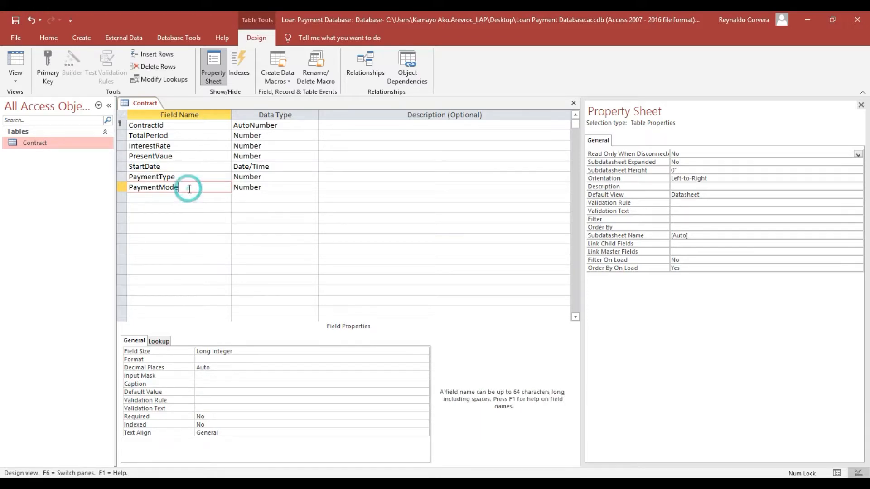
double_click(191, 188)
key(ctrl+c)
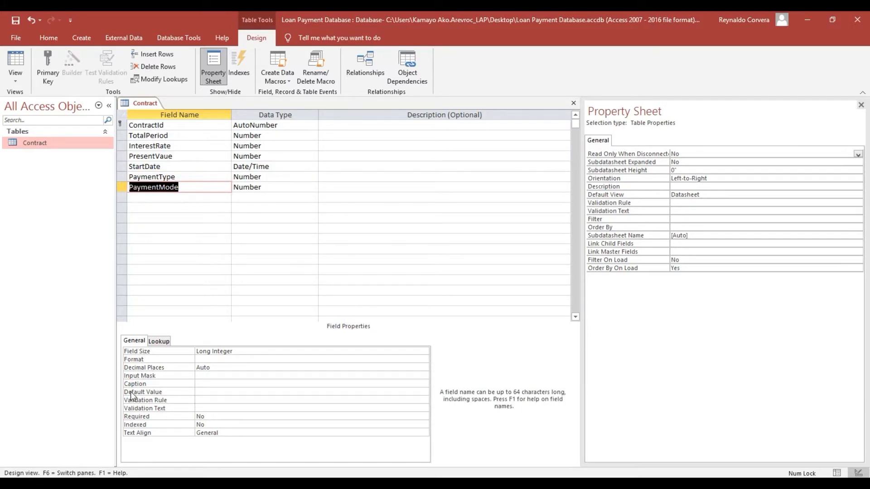
click(132, 384)
key(ctrl+v)
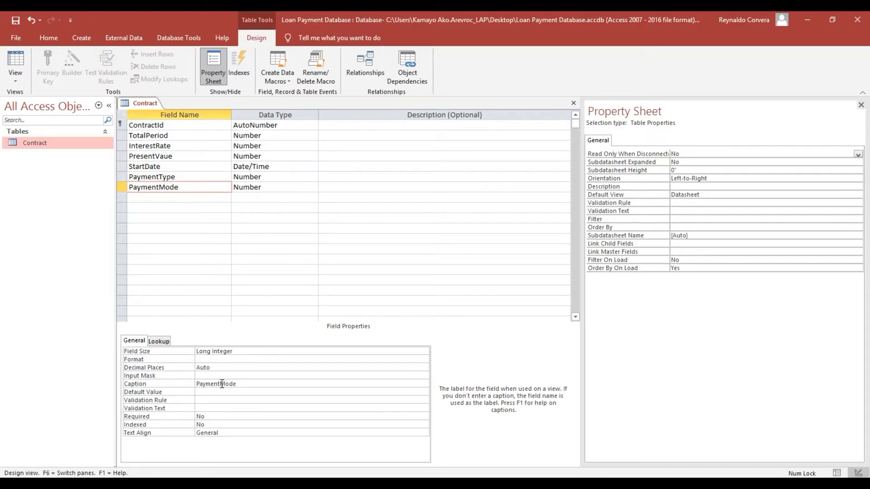
click(217, 384)
Replace the PaymentMode lookup's row source with 0;"End of Period";1;"Beginning Of Period".
click(160, 343)
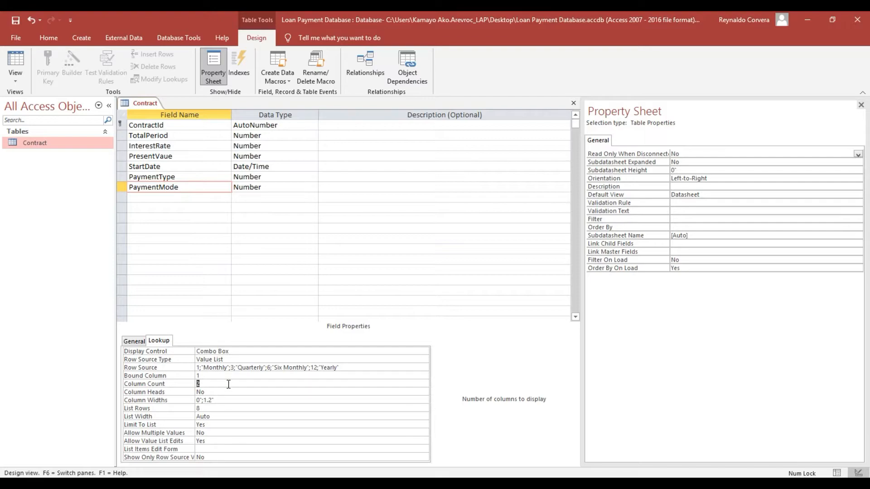
click(229, 367)
right_click(230, 368)
click(238, 389)
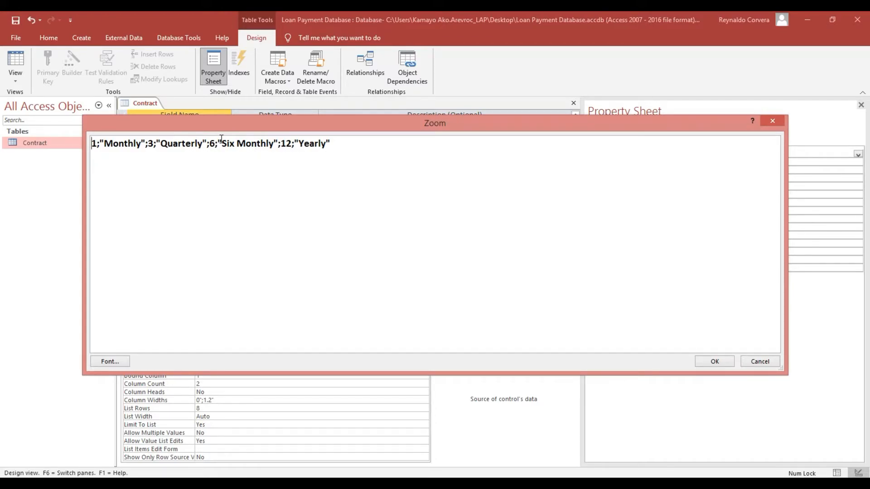
drag(390, 143, 5, 141)
key(Delete)
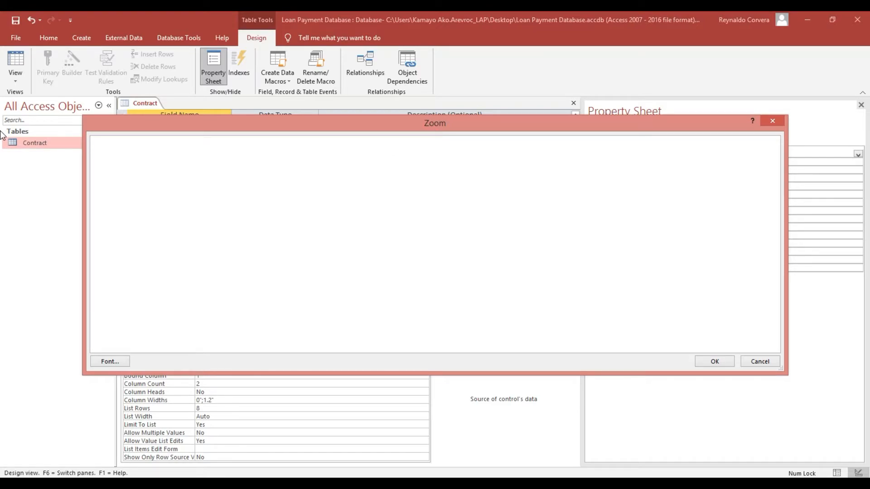
text(0;"End of Period)
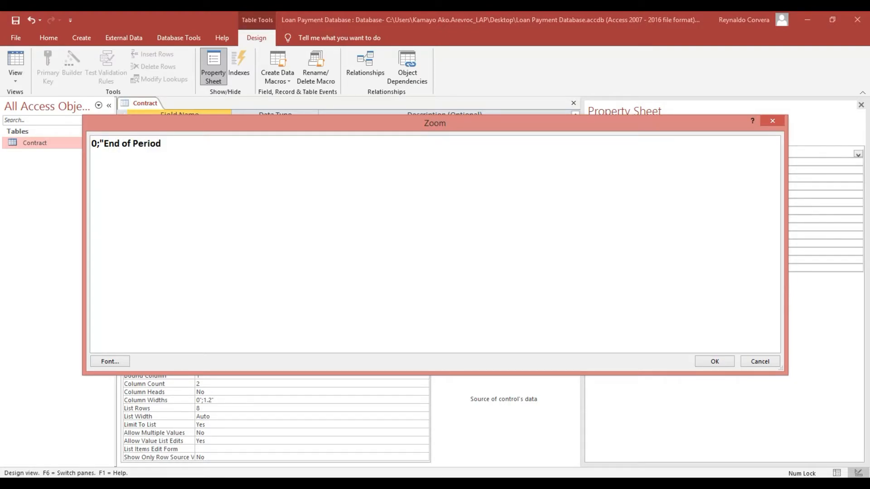
text(";1;"Beginning Of )
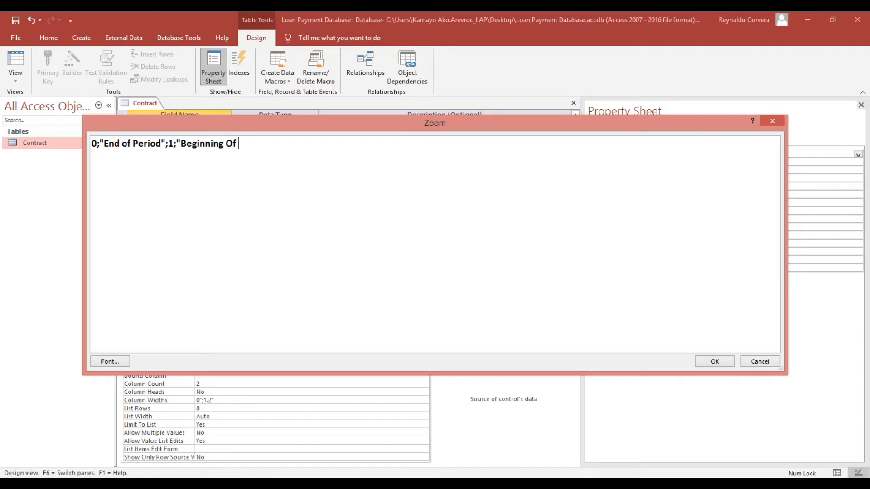
text(Period")
click(714, 361)
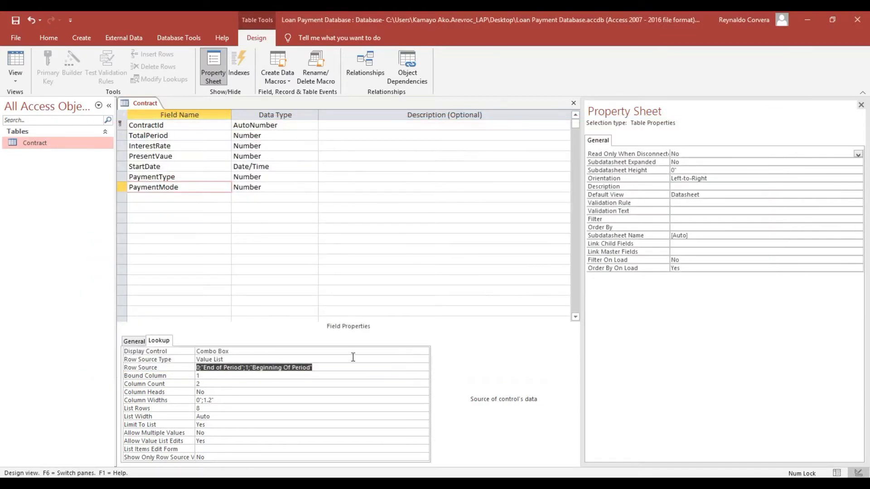
Review the PaymentMode lookup's bound column and column widths, and save the Contract table.
click(214, 377)
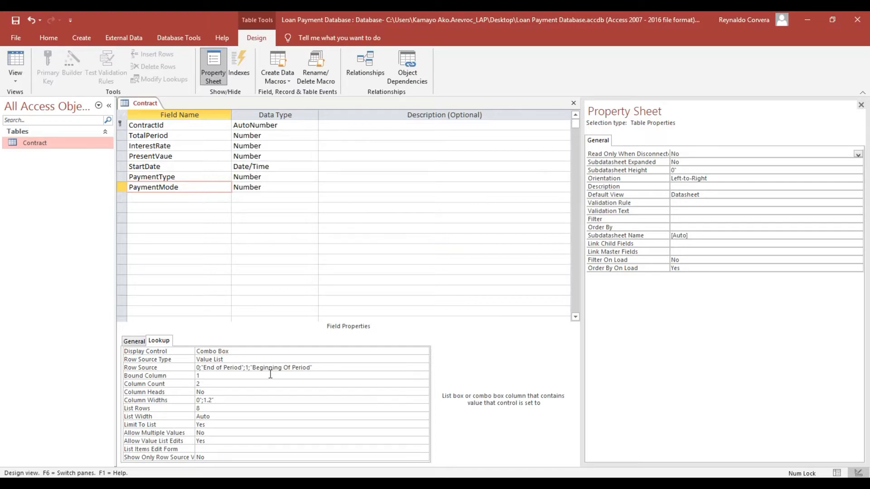
click(159, 402)
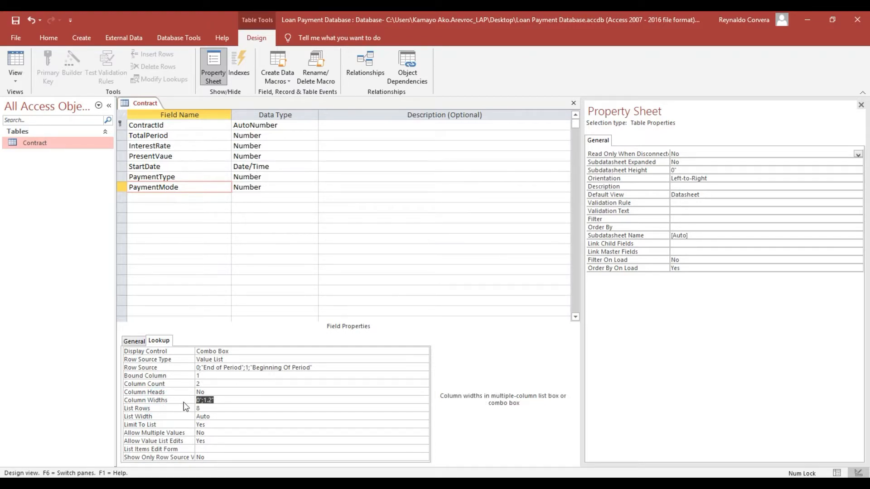
click(200, 401)
click(16, 20)
Open the Contract table in Datasheet View and widen the Payment Mode column to fit its heading.
double_click(47, 145)
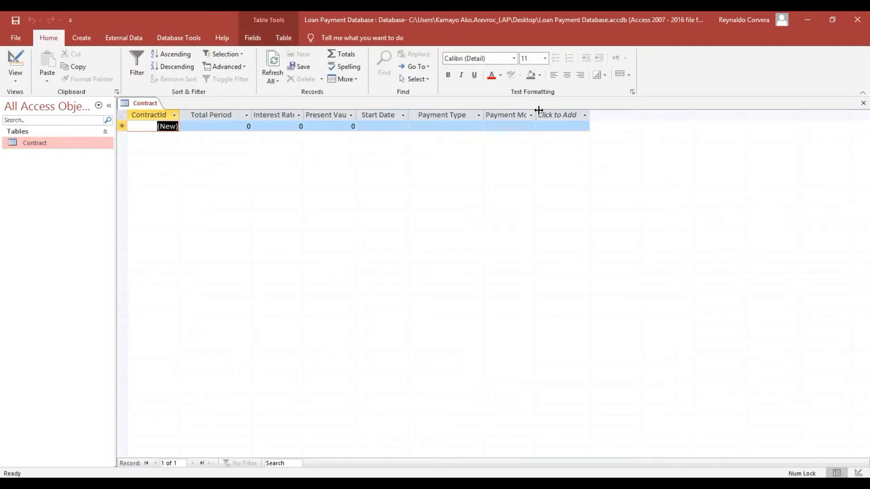
drag(538, 110, 571, 111)
click(572, 113)
Check the choices offered by the Payment Mode drop-down list in the new record.
click(544, 129)
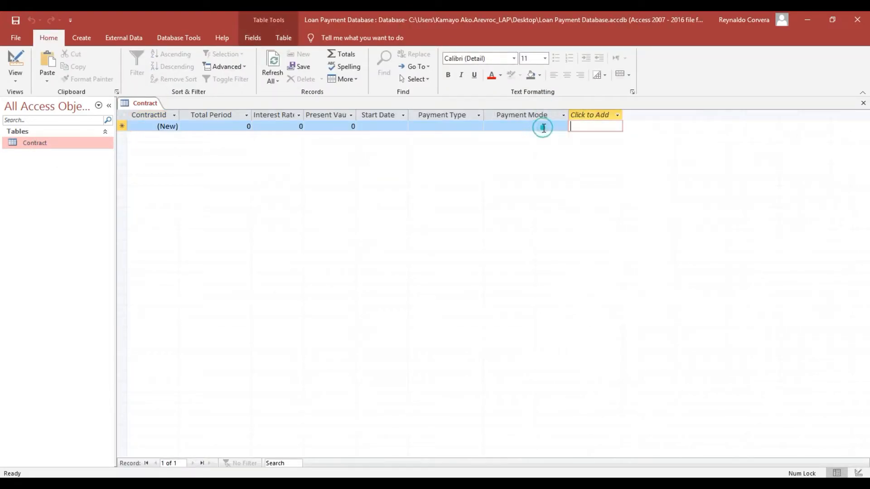
click(555, 127)
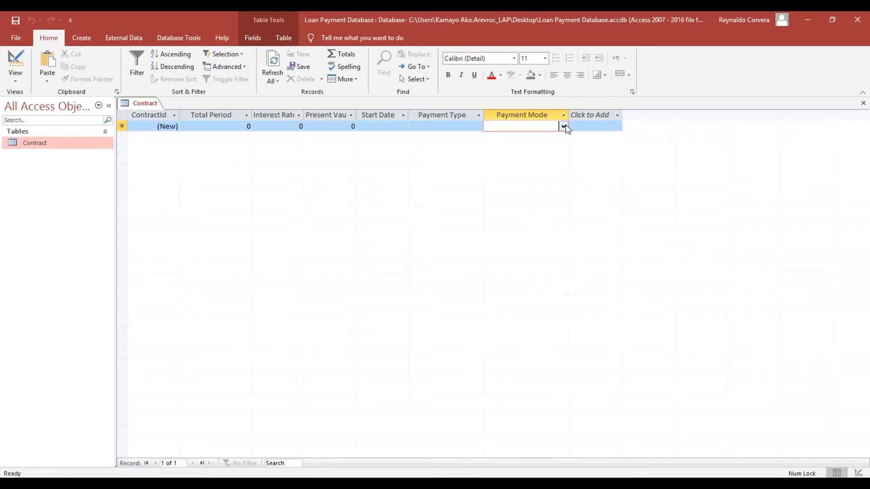
click(564, 127)
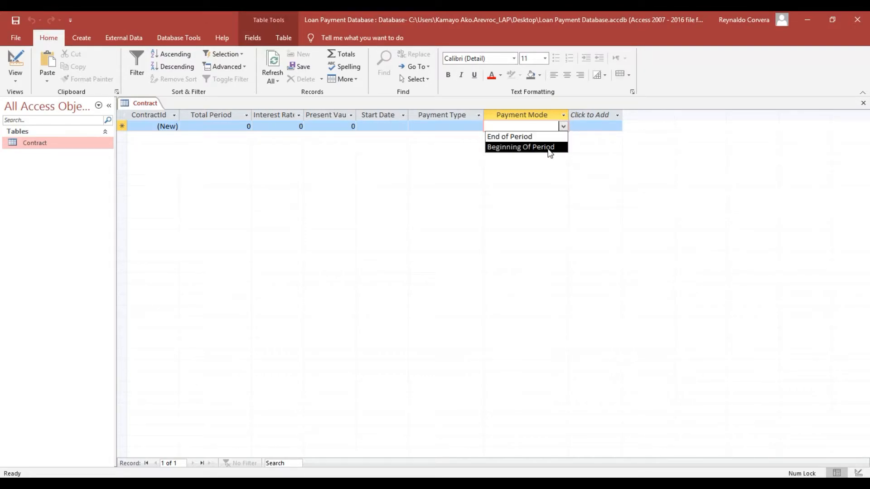
Return the Contract table to Design View and close it, saving the layout changes.
click(70, 141)
right_click(70, 143)
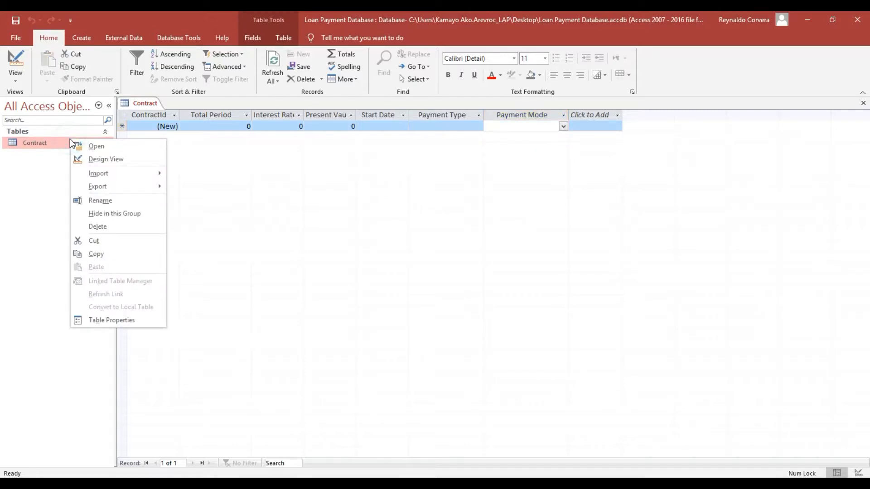
click(95, 159)
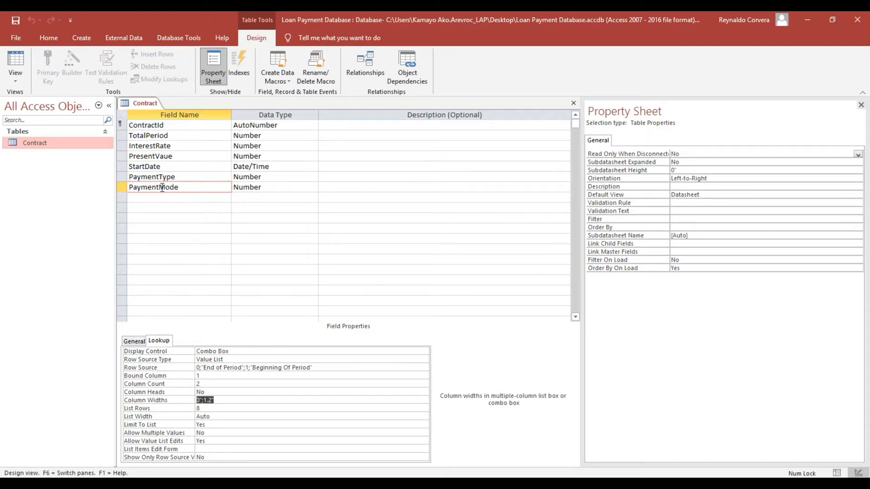
click(575, 104)
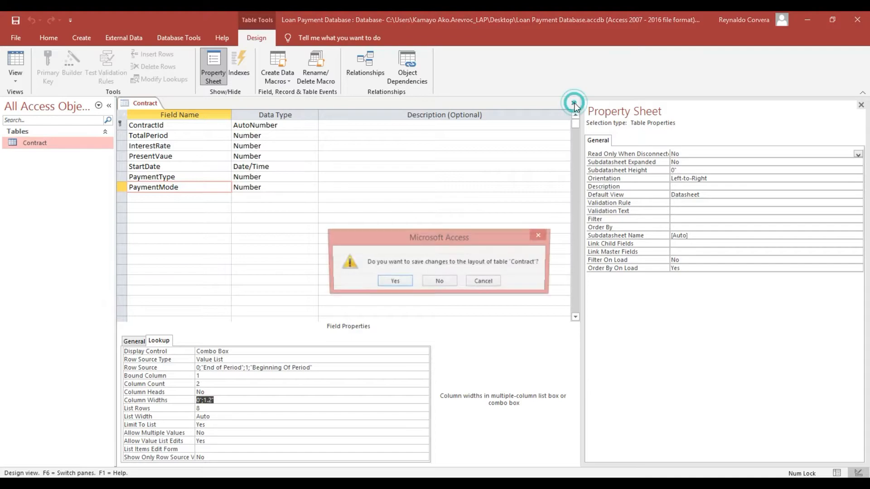
click(394, 285)
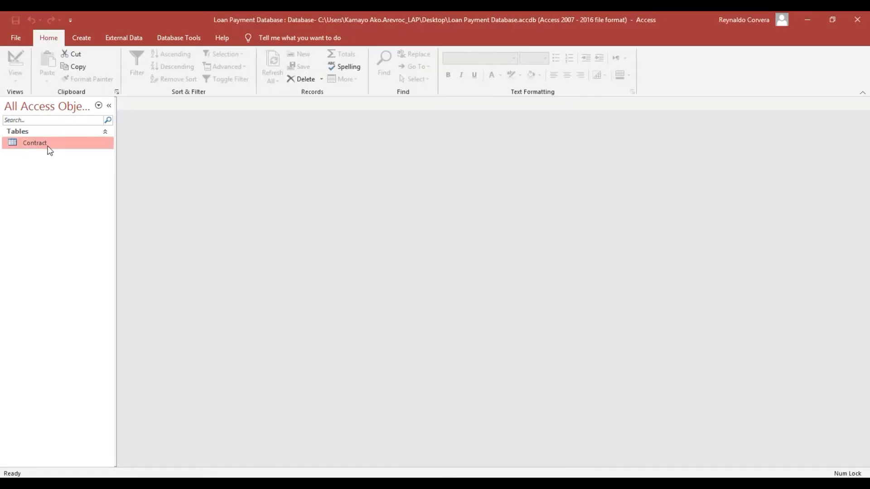
Rename the Contract table as Contracts.
click(47, 144)
click(60, 144)
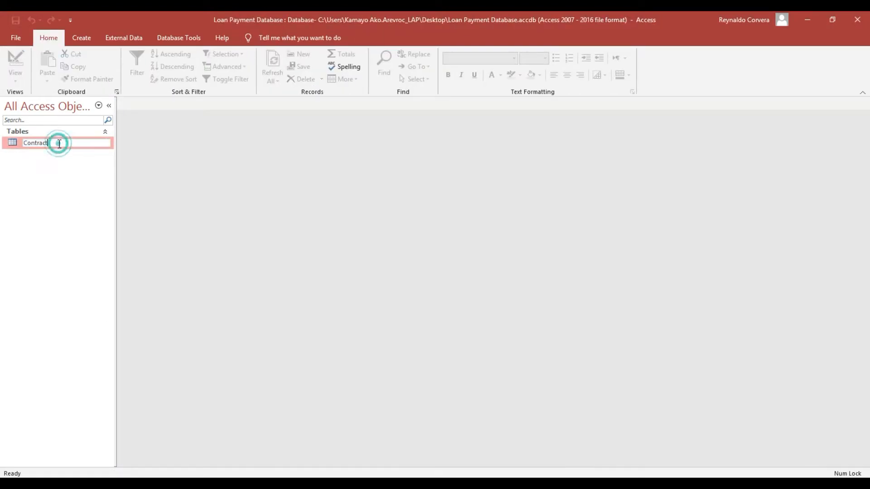
text(s)
key(Return)
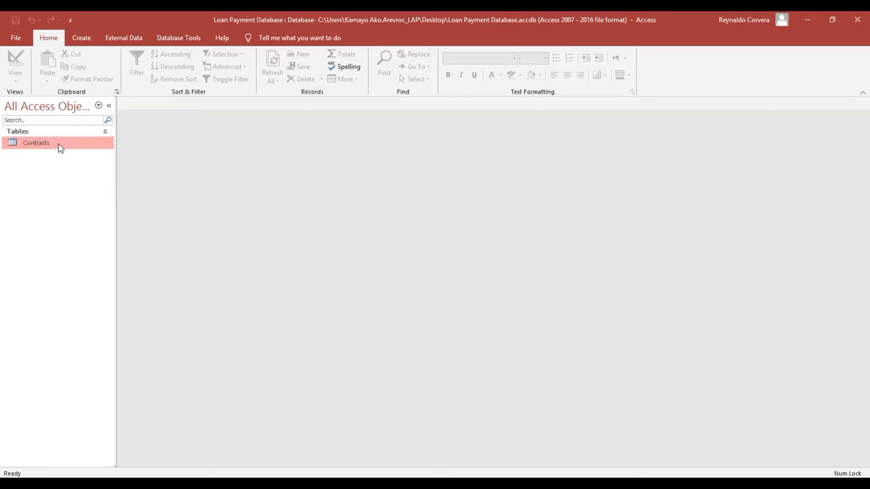
Open the Contracts table in Design View and review the properties of each field from TotalPeriod to PaymentMode.
right_click(58, 144)
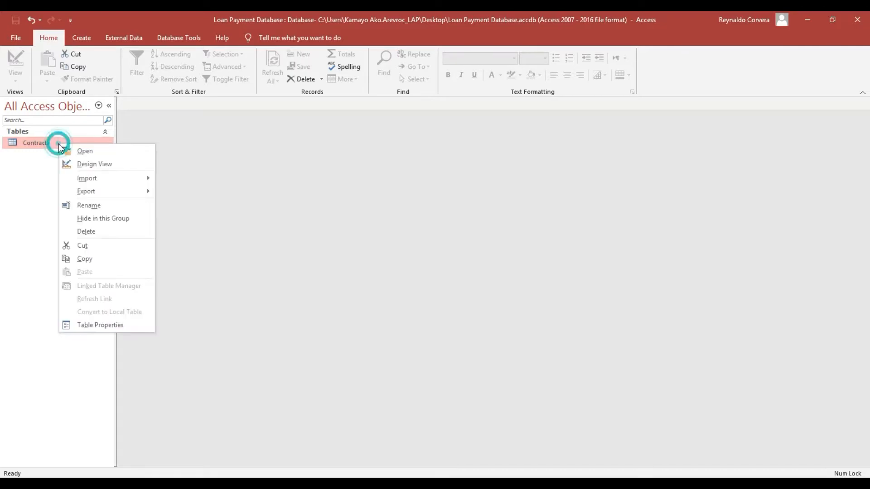
click(70, 163)
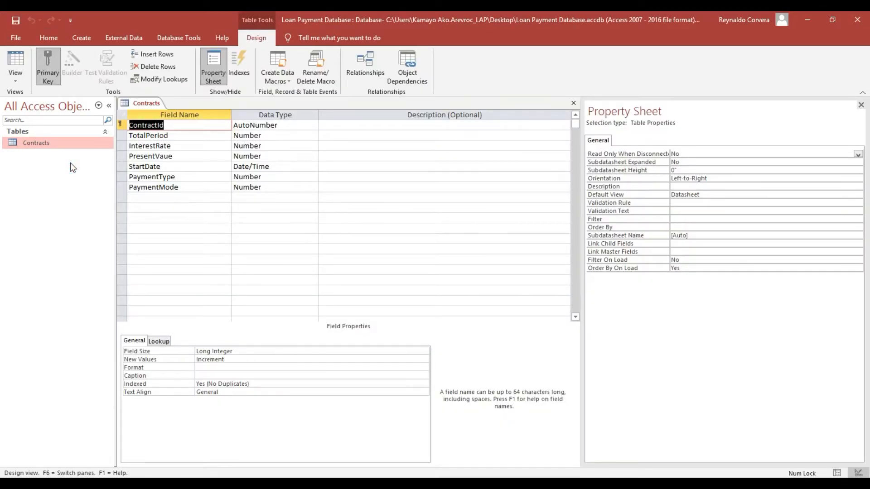
click(187, 136)
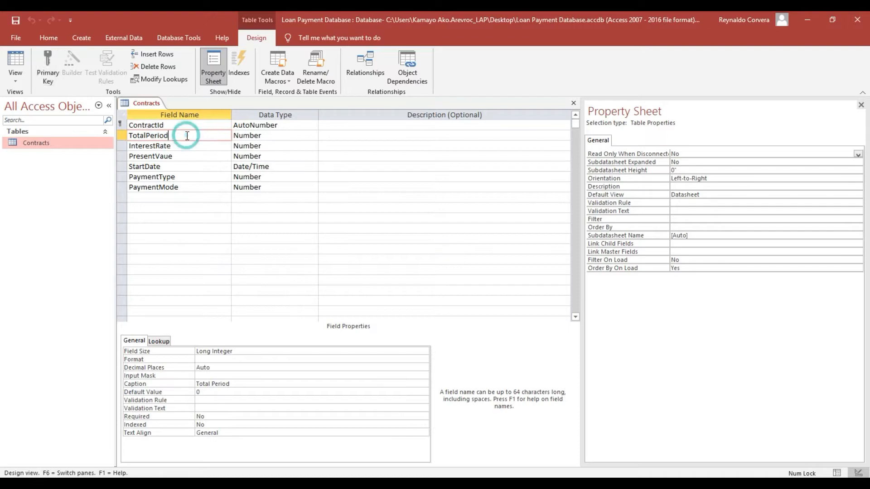
click(183, 146)
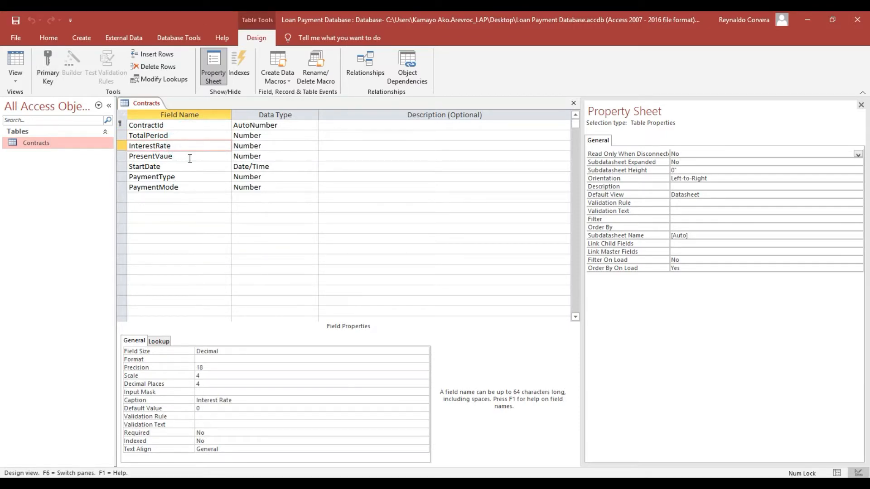
click(189, 156)
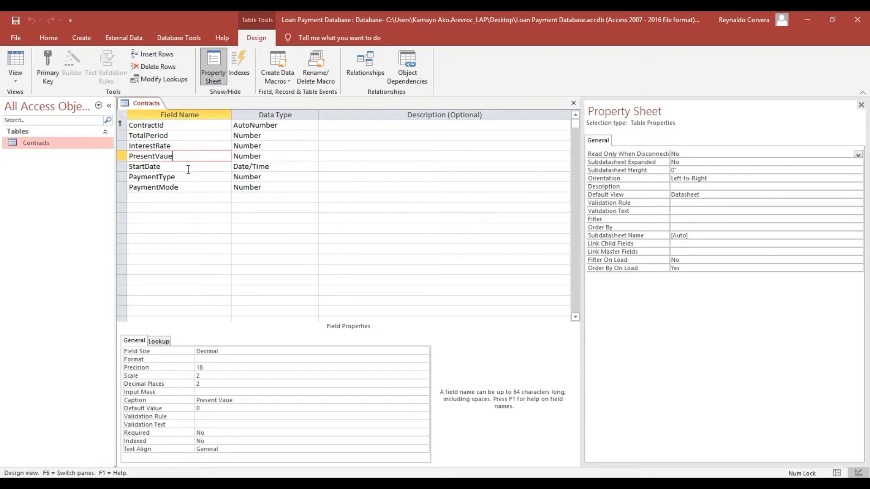
click(187, 167)
click(187, 178)
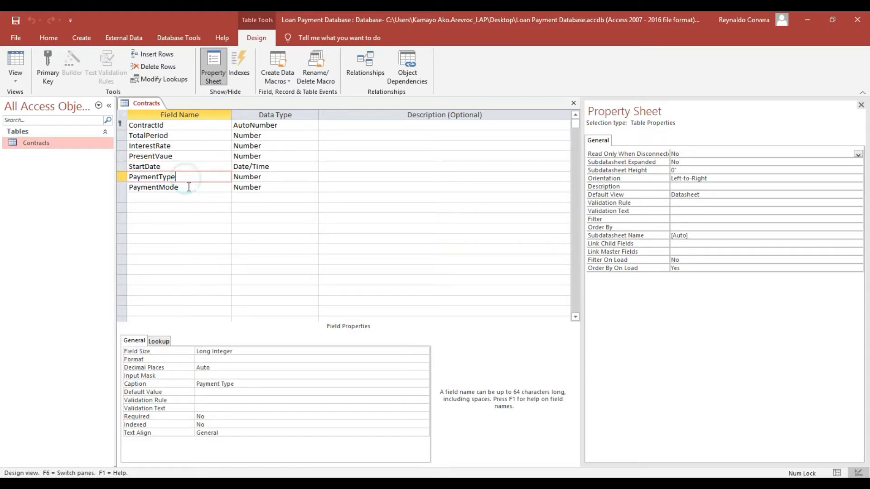
click(188, 187)
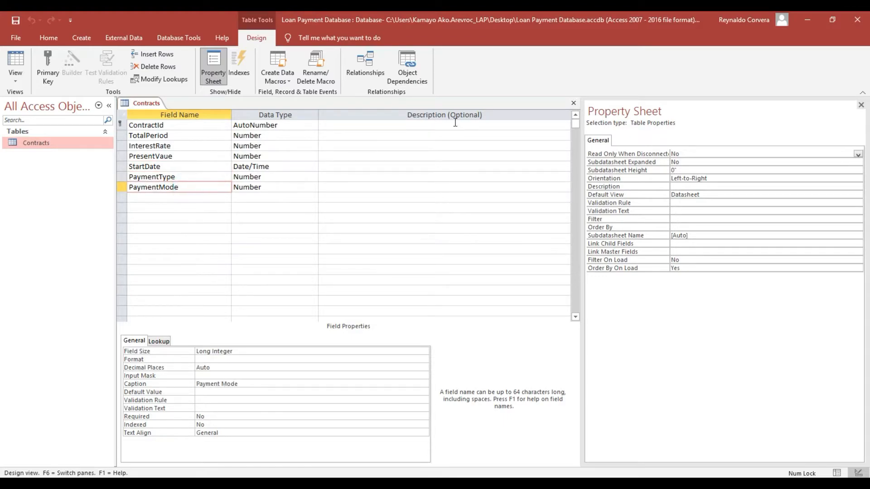
Close the Contracts table and start a new table in Design View with a Num field of data type Number.
click(574, 102)
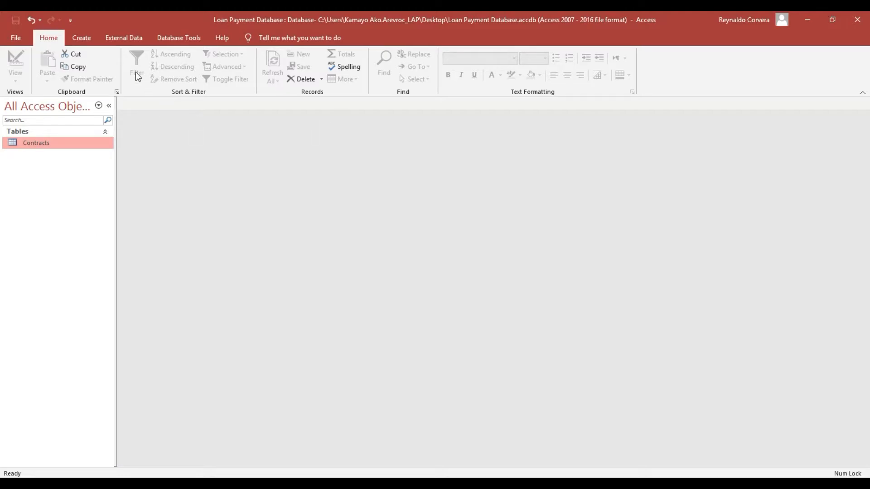
click(81, 38)
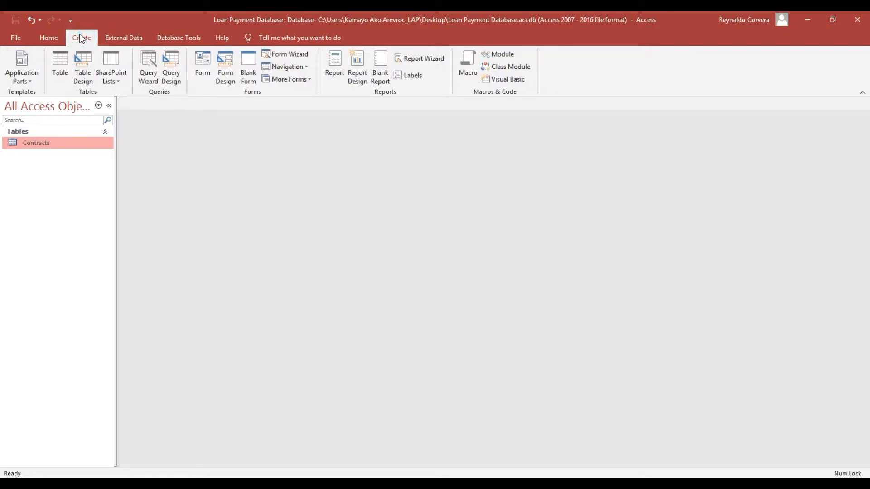
click(83, 68)
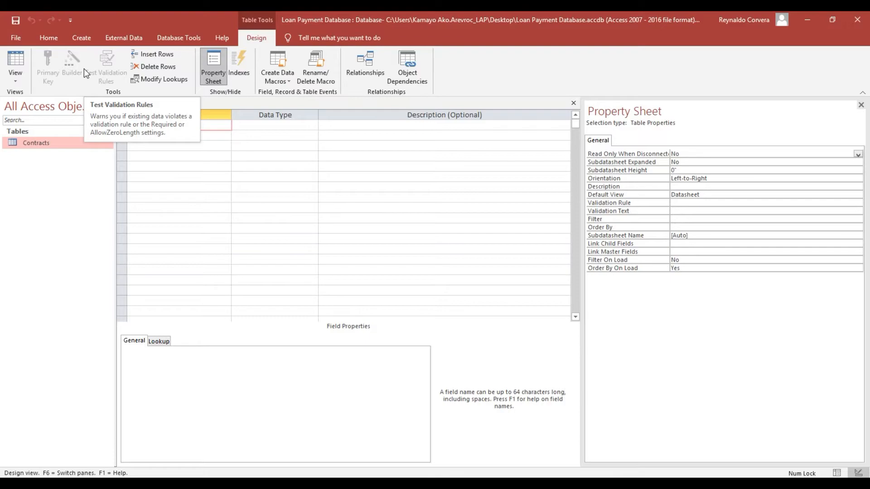
text(Nu)
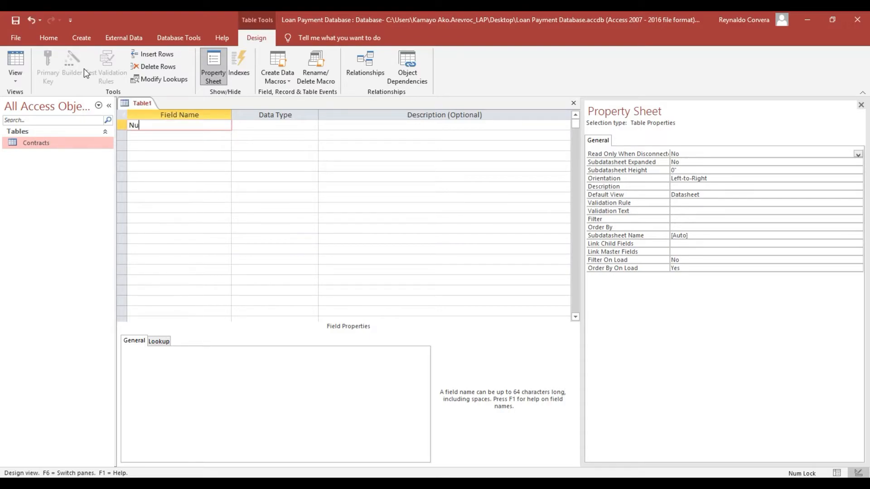
text(m)
key(Tab)
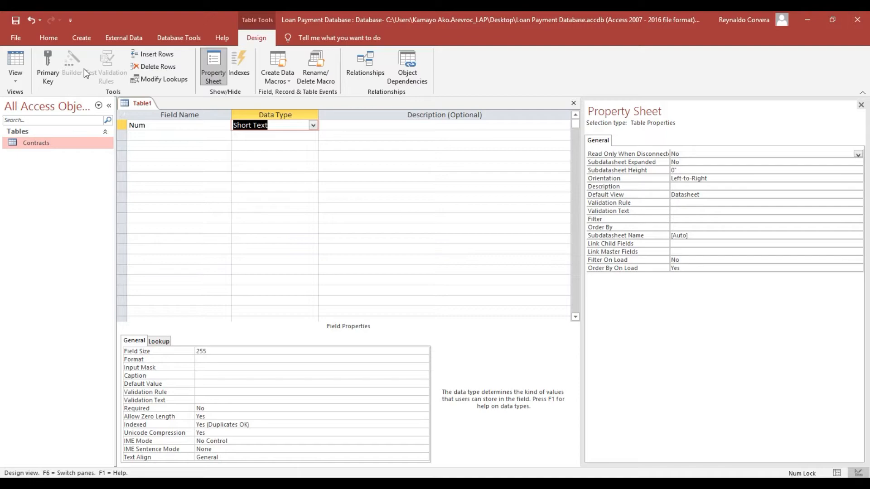
text(number)
key(Tab)
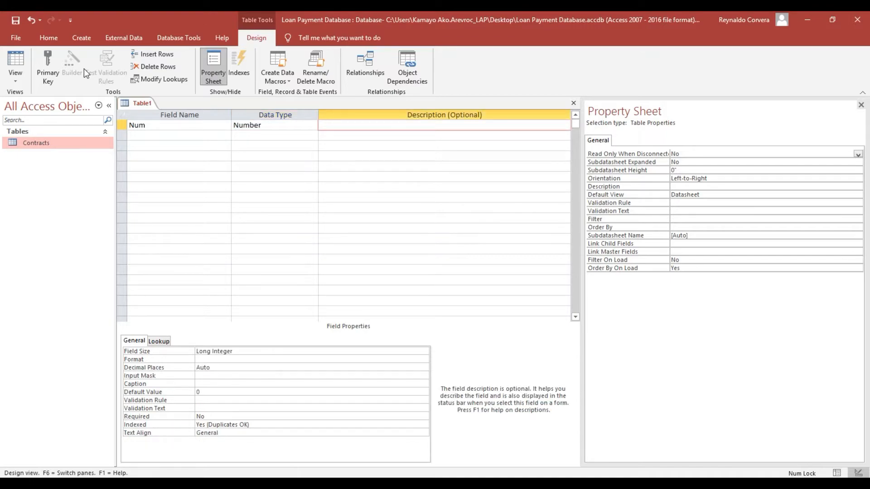
Save the new table as Nums without creating a primary key, and close it.
click(176, 126)
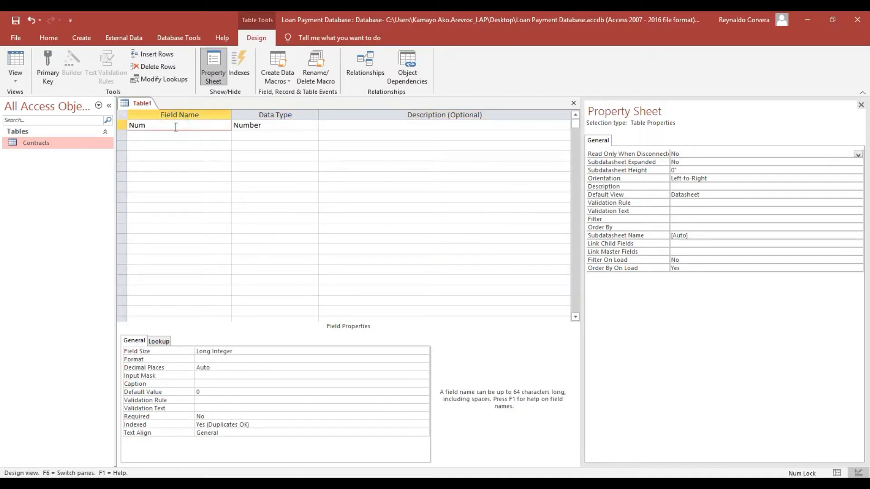
key(ctrl+s)
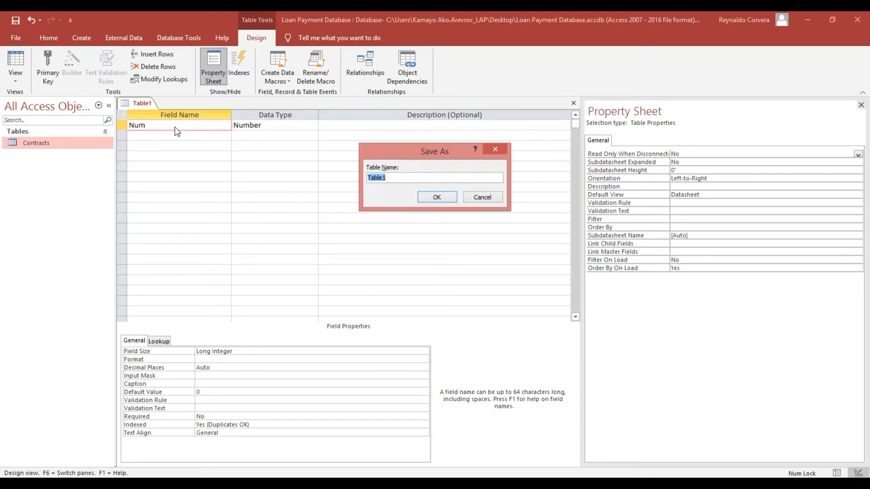
text(Nums)
click(436, 197)
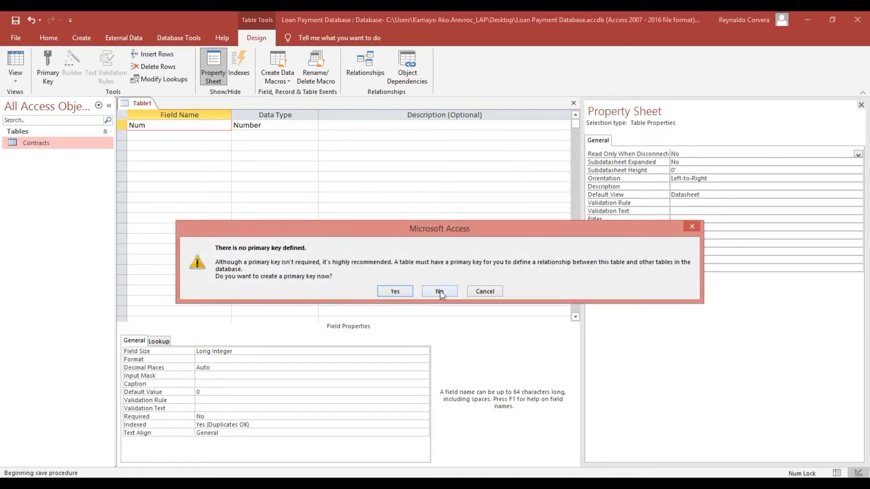
click(439, 292)
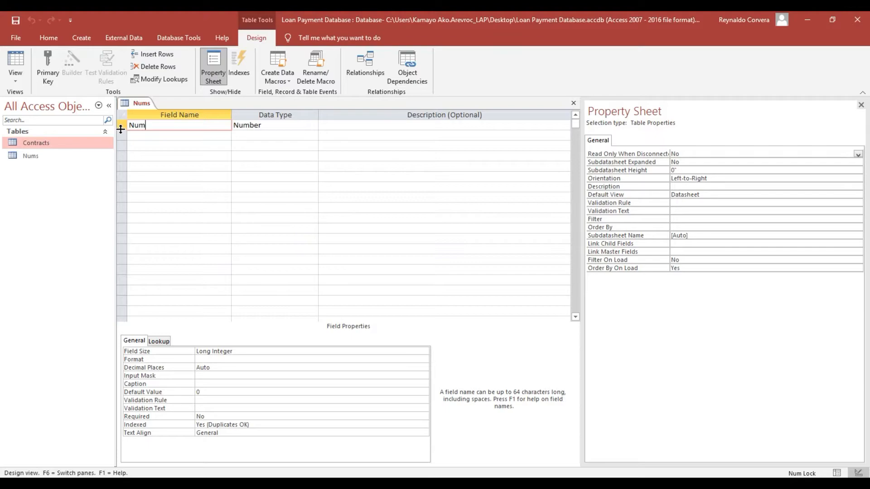
click(574, 104)
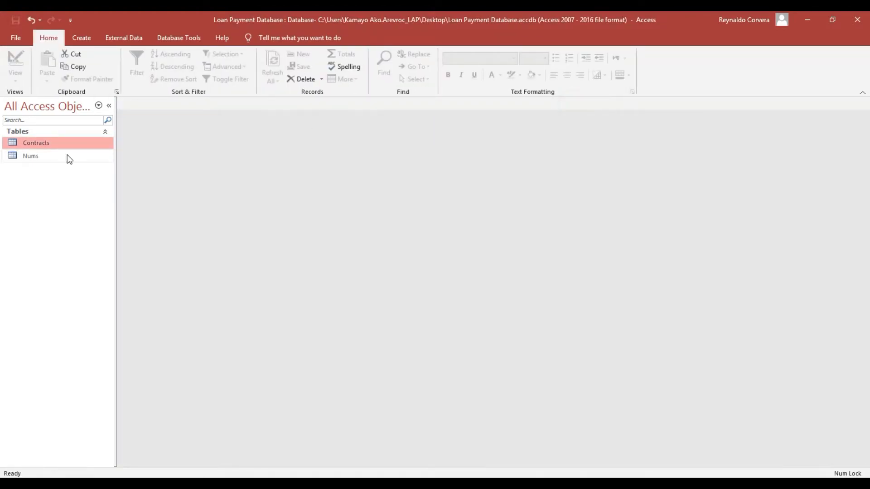
Open the Nums table and enter ten records in the Num field with the values 0 through 9.
double_click(31, 157)
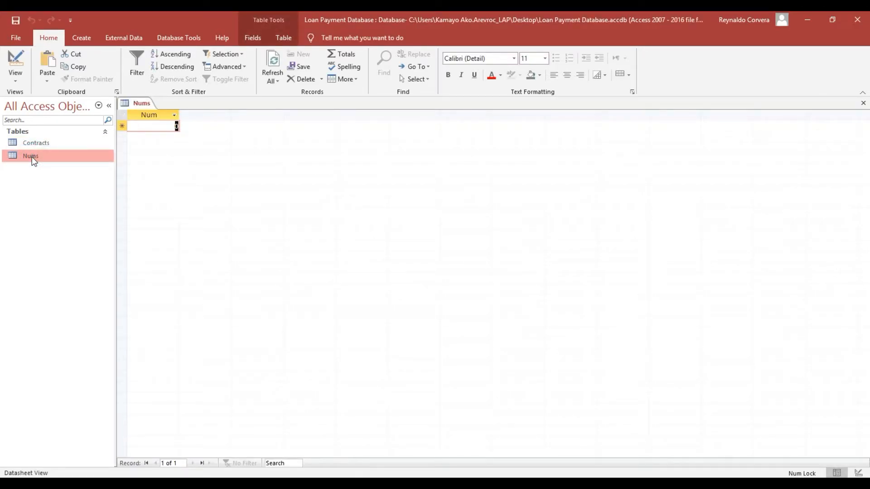
text(0)
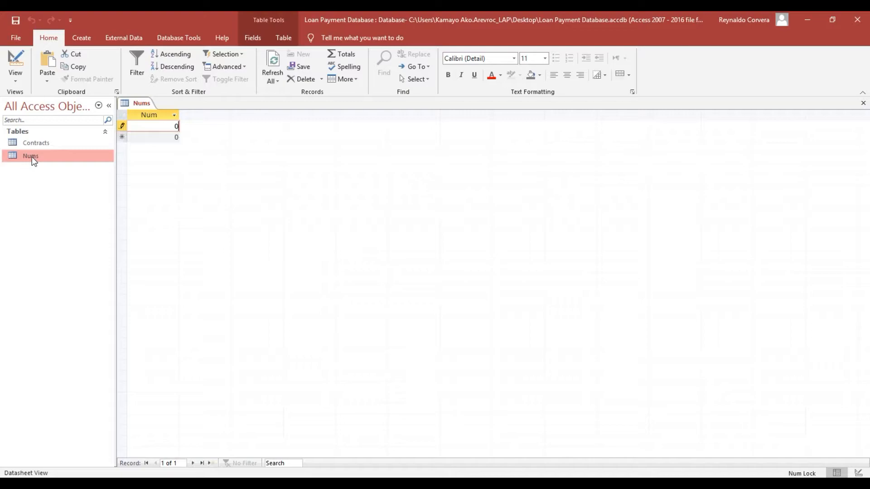
key(Return)
text(1)
key(Return)
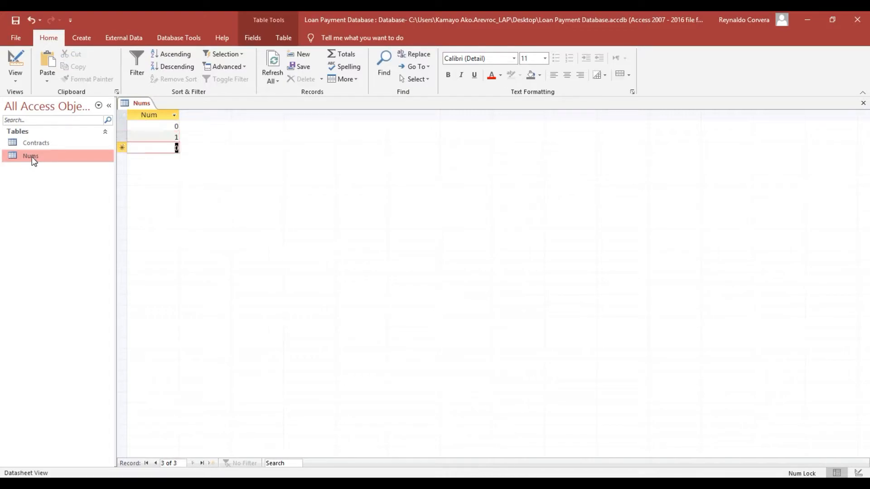
text(2)
key(Return)
text(3)
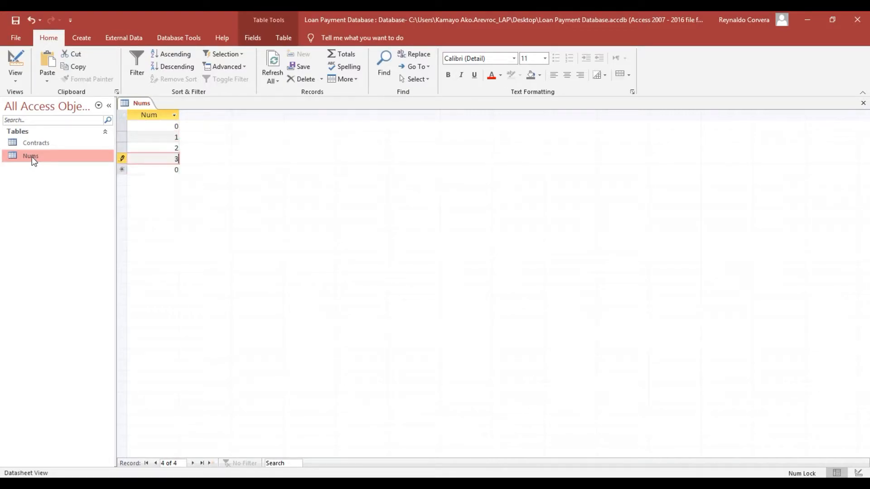
key(Return)
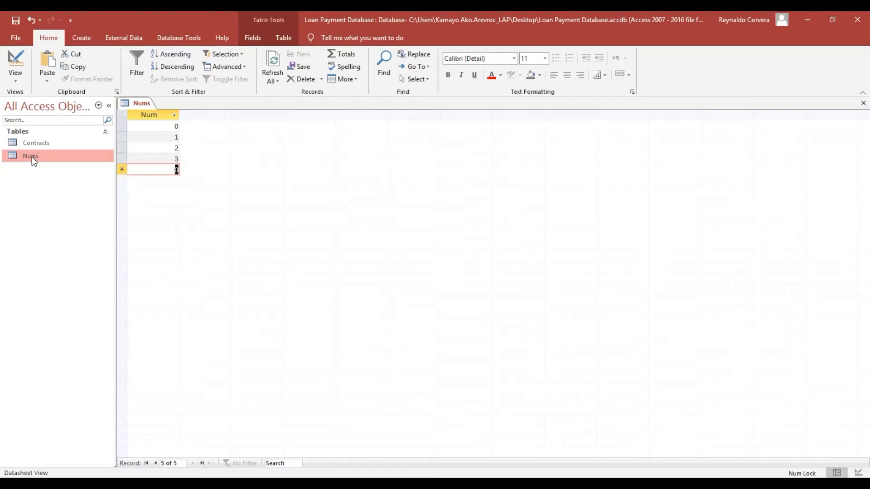
text(4)
key(Return)
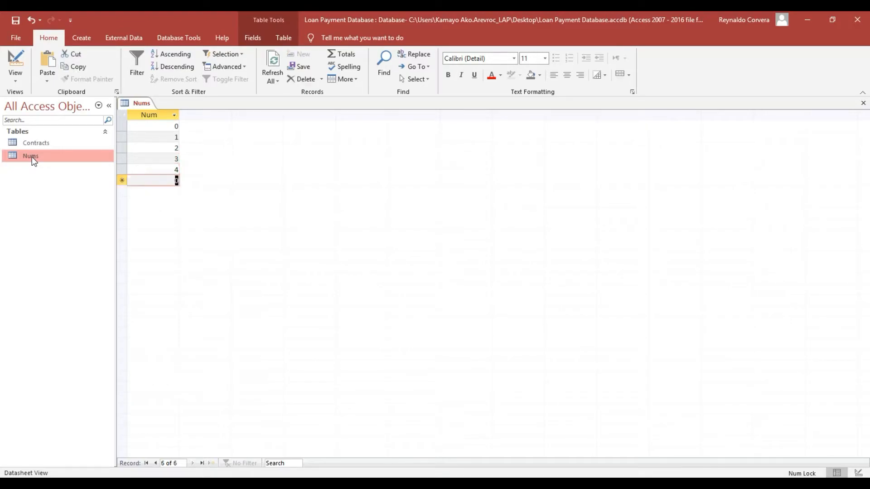
text(5)
key(Return)
text(6)
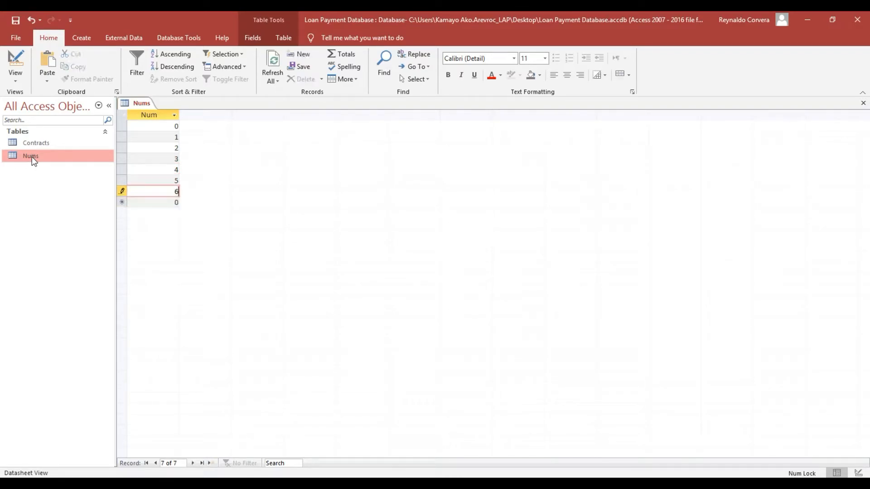
key(Return)
text(7)
key(Return)
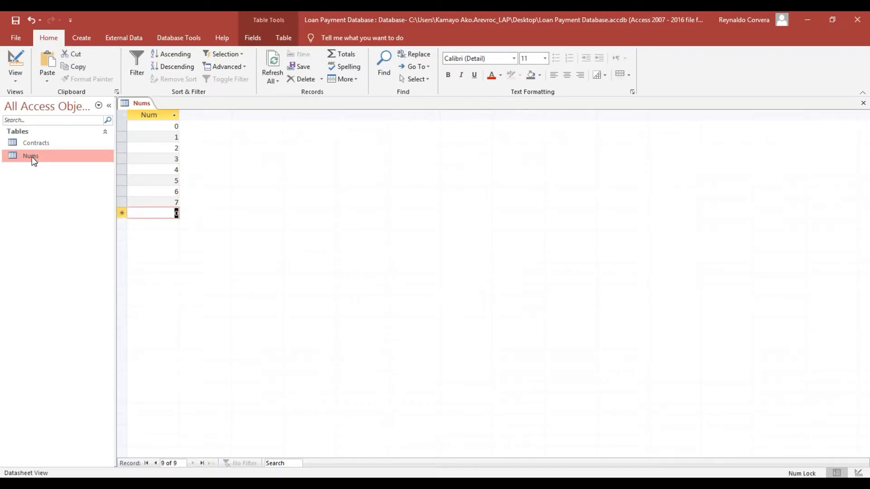
text(8)
key(Return)
text(9)
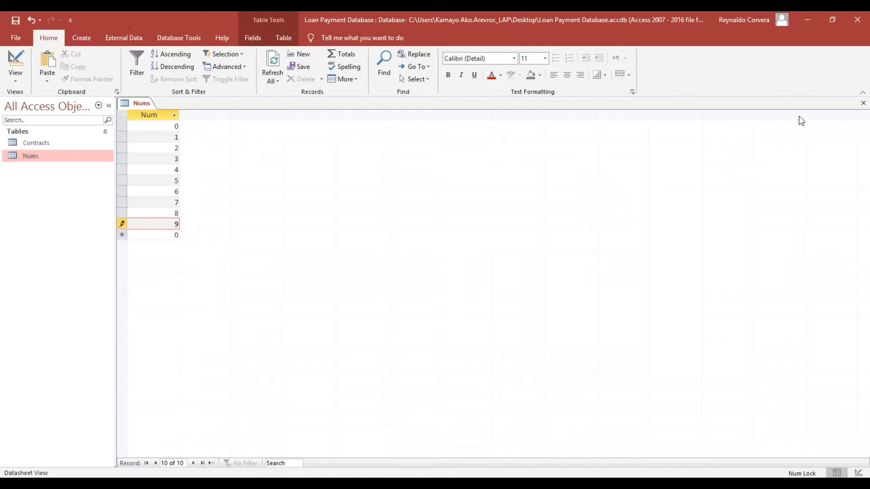
Clear the Num field's default value in Design View, save the change, check the Nums datasheet and close it.
right_click(70, 157)
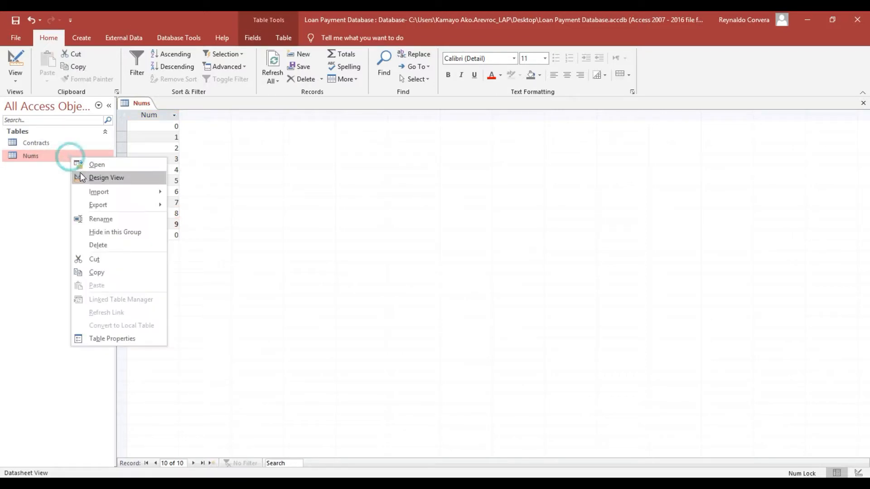
click(80, 173)
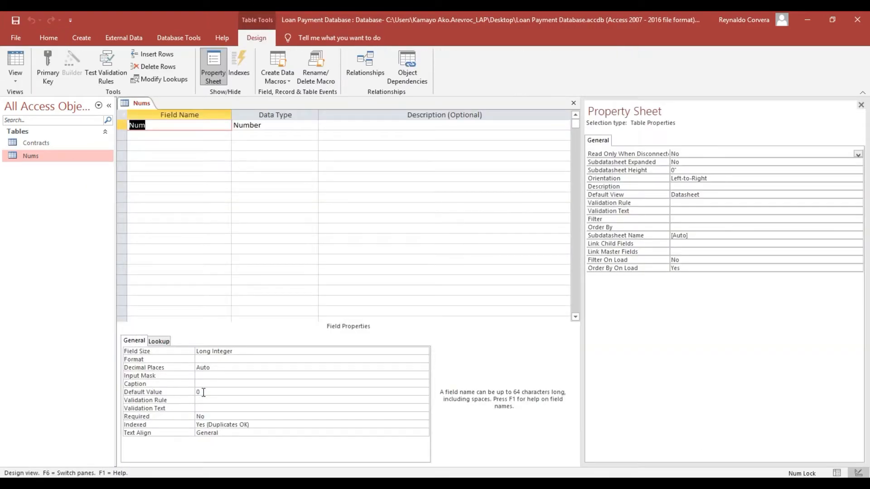
click(200, 392)
key(Delete)
key(Return)
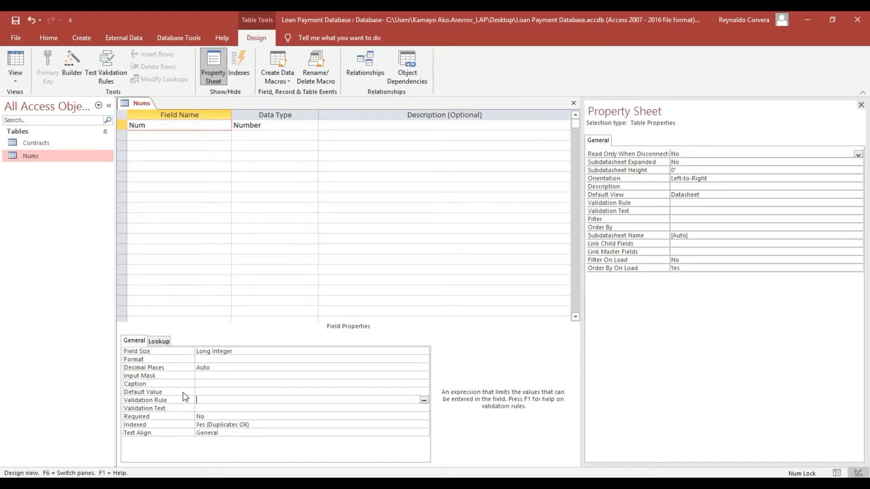
double_click(30, 154)
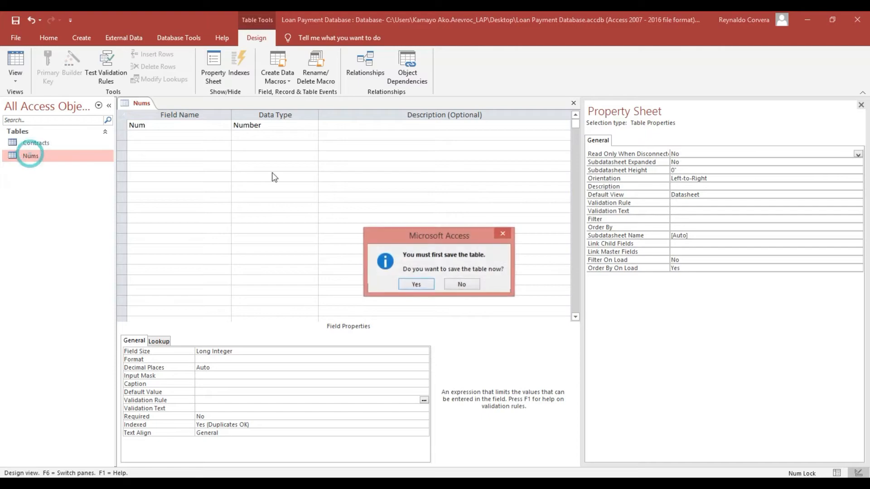
click(415, 284)
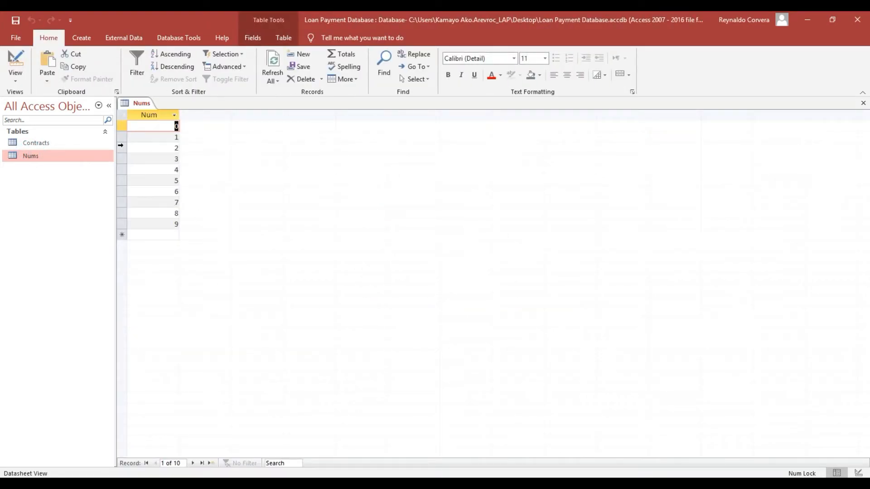
click(862, 104)
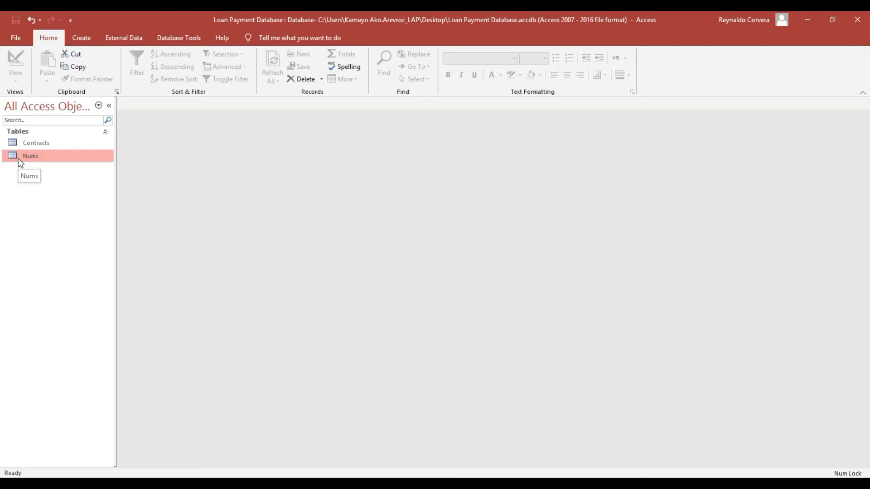
click(41, 143)
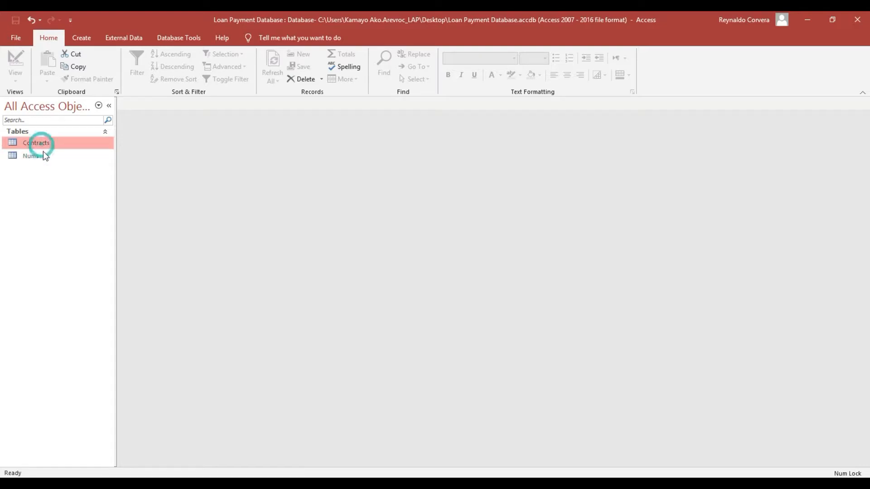
click(43, 154)
click(45, 141)
click(50, 155)
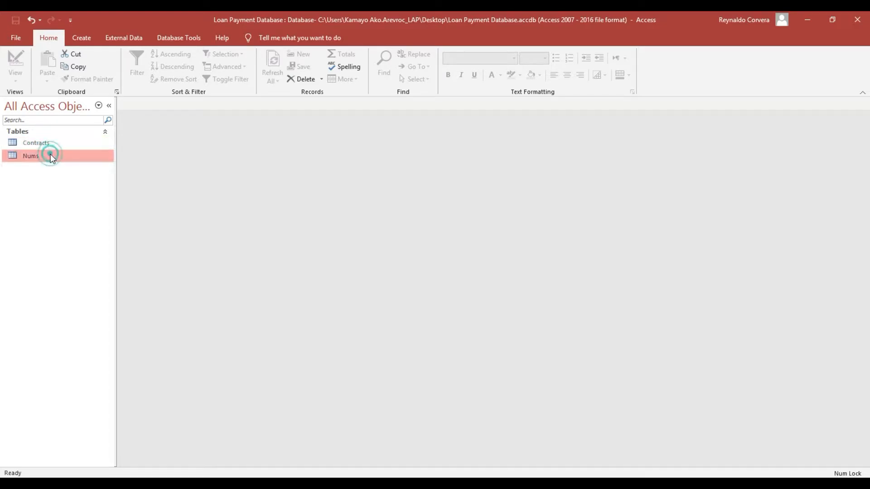
Create a new query in Design View and add the Nums table to it three times.
click(83, 37)
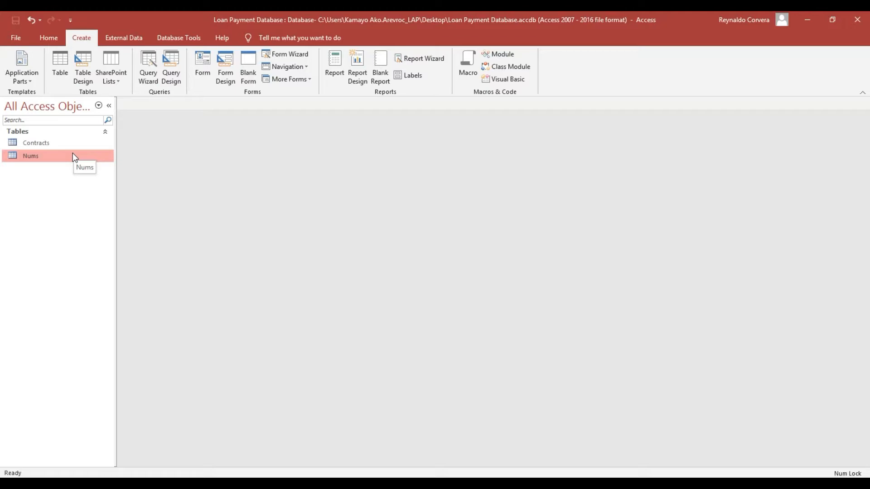
click(171, 70)
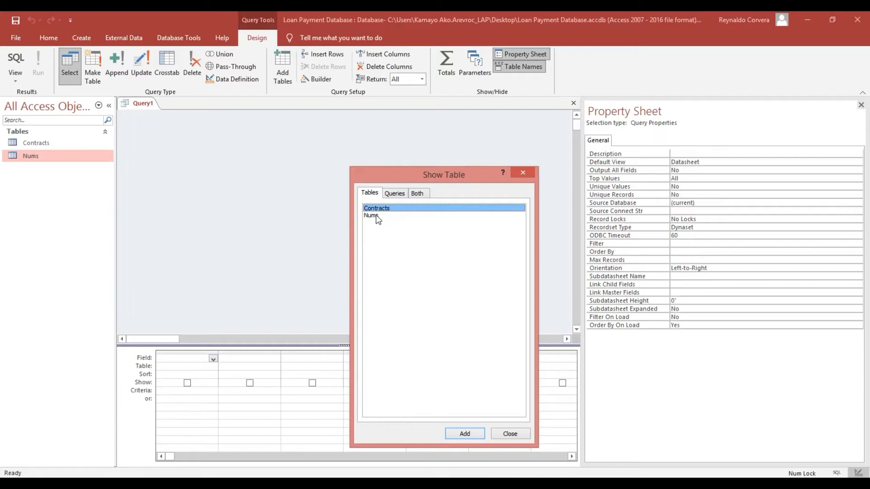
double_click(375, 217)
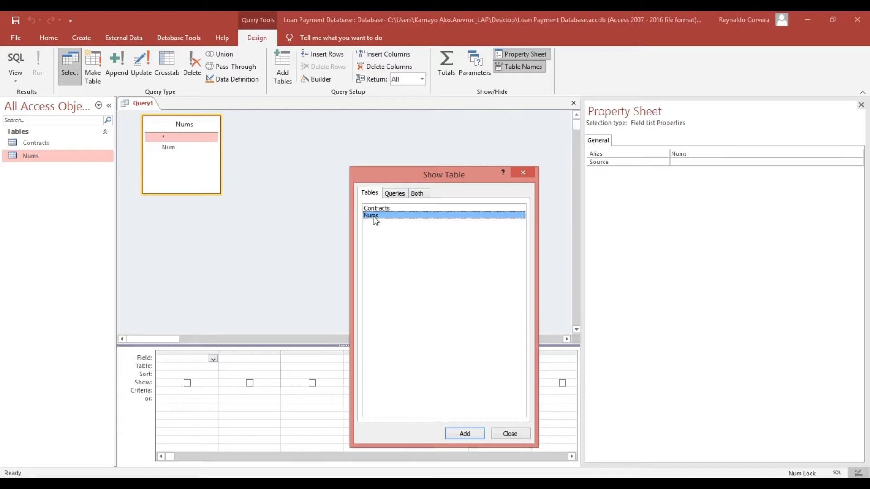
double_click(374, 217)
double_click(374, 217)
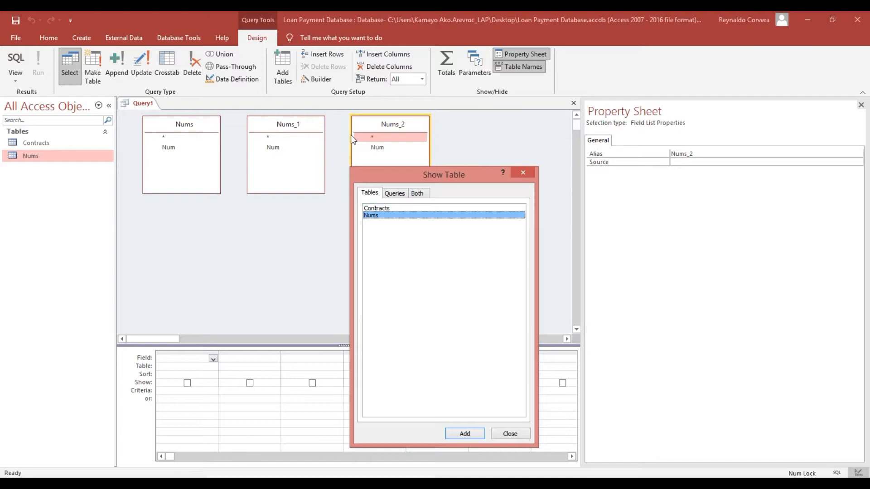
click(503, 436)
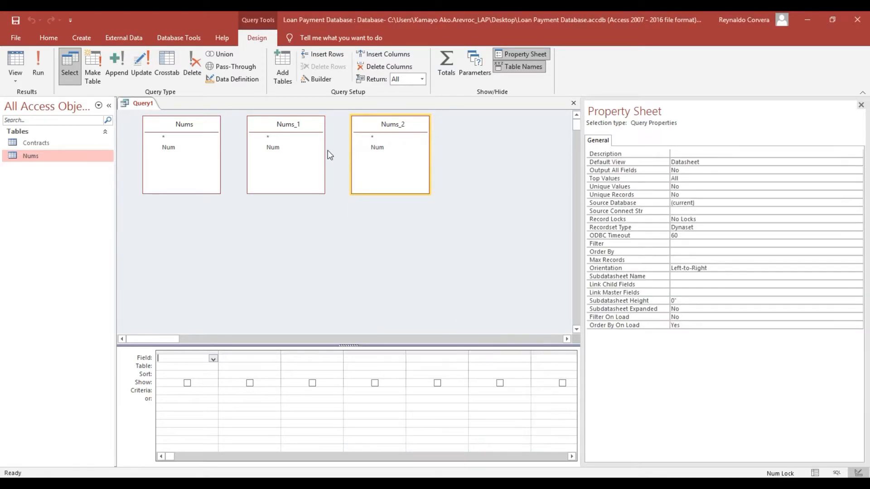
Rearrange the Nums, Nums_1 and Nums_2 field lists closer together in the query design.
drag(195, 125, 197, 130)
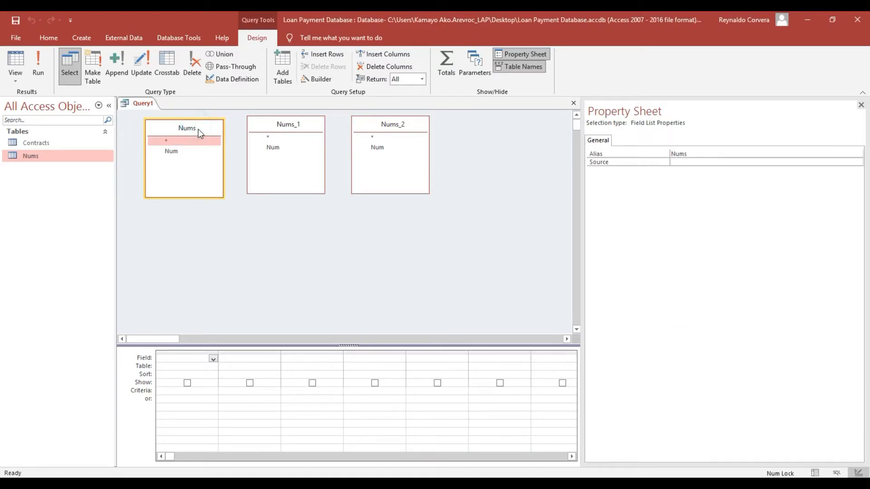
drag(267, 125, 262, 128)
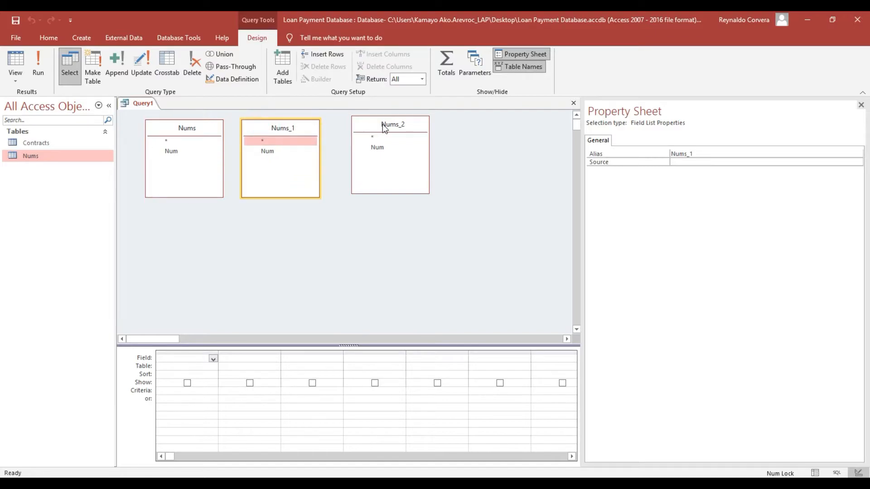
drag(384, 129, 366, 134)
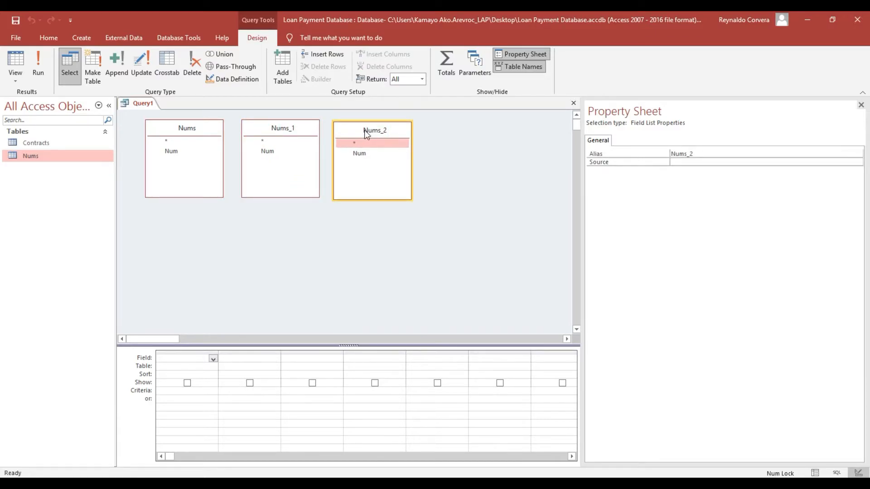
Add a calculated field to the query's first column with the expression InstNo:Nums.Num+(Nums_1.Num*10)+(Nums_2.Num*100).
click(173, 360)
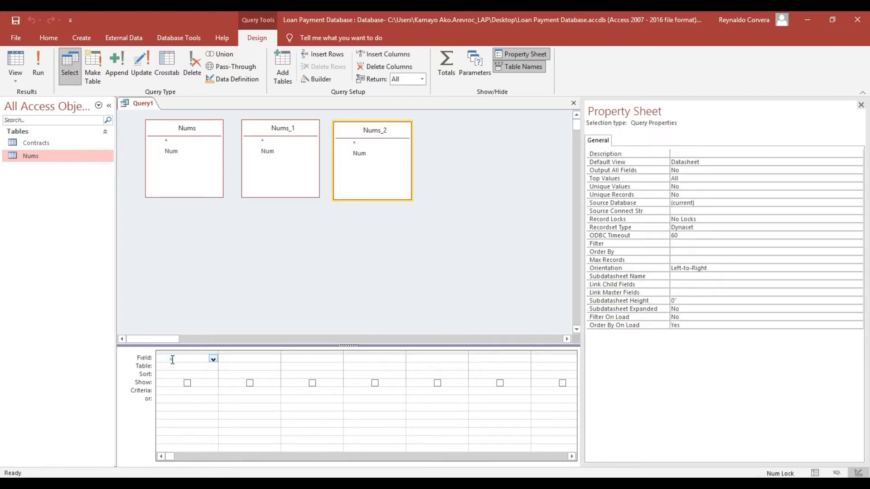
right_click(172, 359)
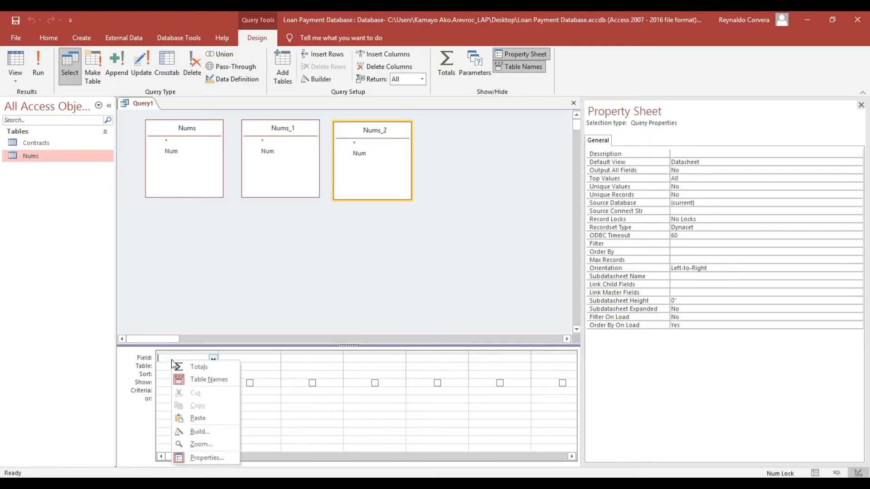
click(190, 444)
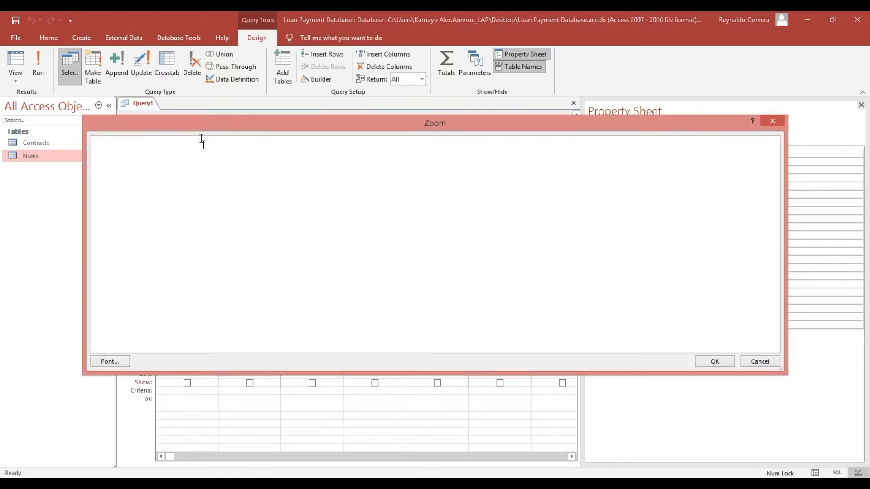
drag(192, 118, 286, 222)
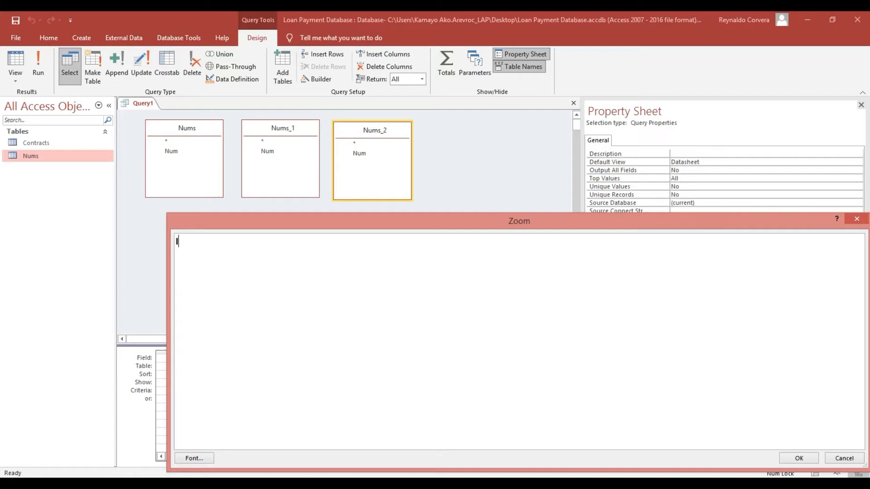
text(InstNo:)
text(Nums.Num)
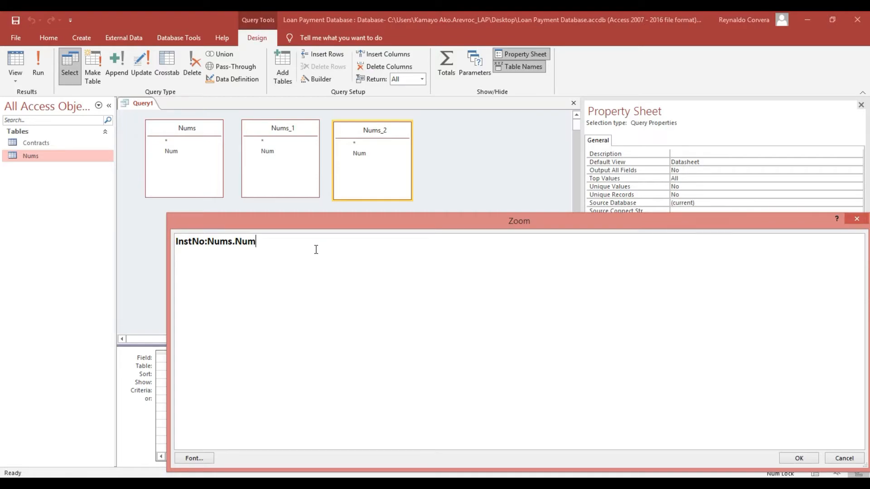
text(+)
text((Nums_1)
text(.Num*10)+()
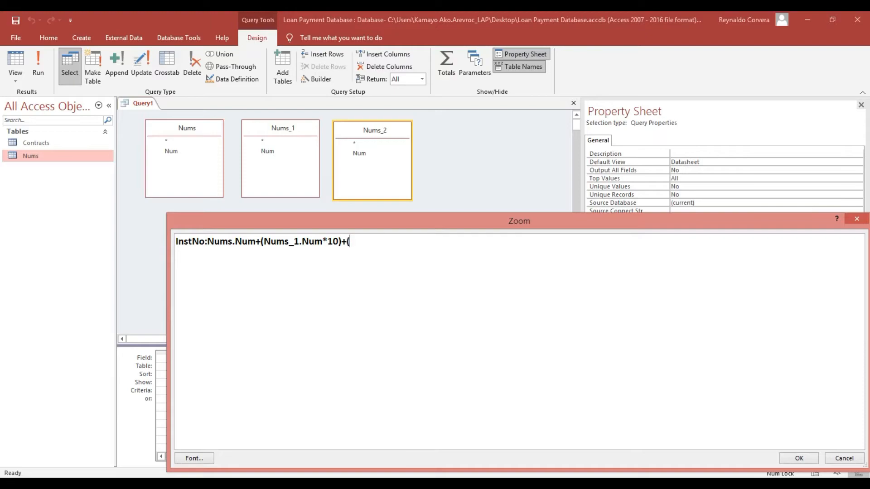
text(Nums_2.Num*100)
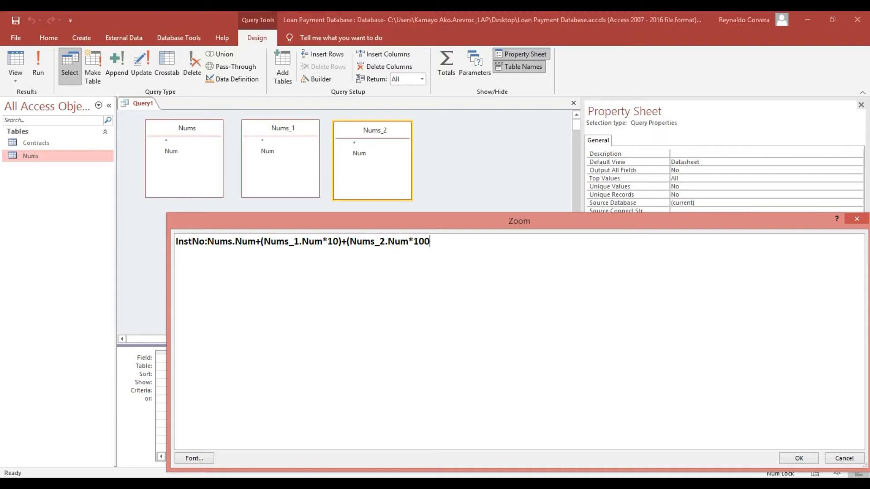
text())
double_click(210, 243)
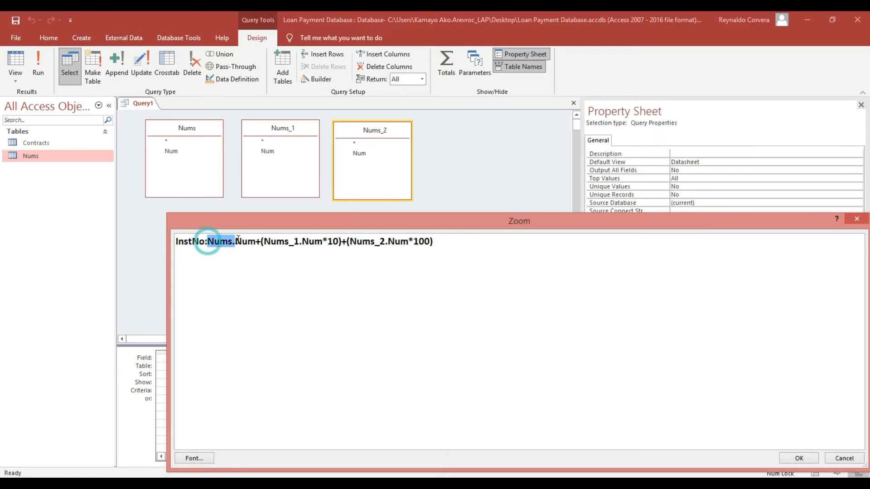
click(238, 244)
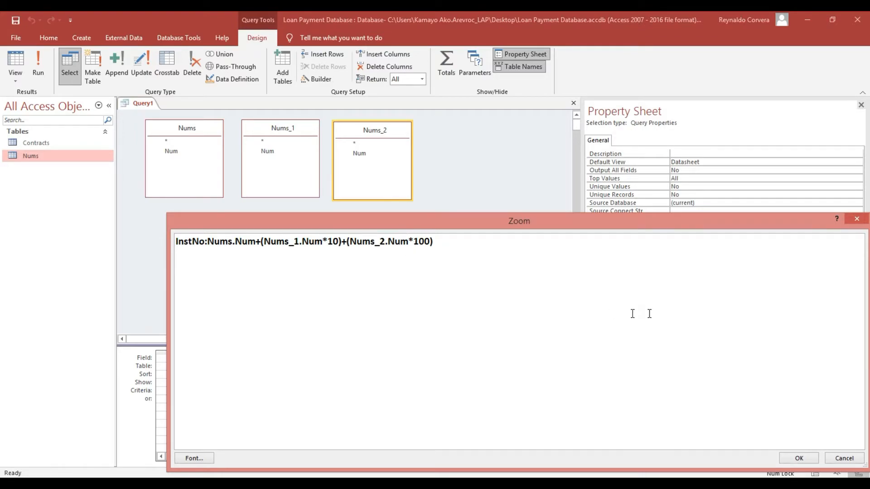
click(804, 458)
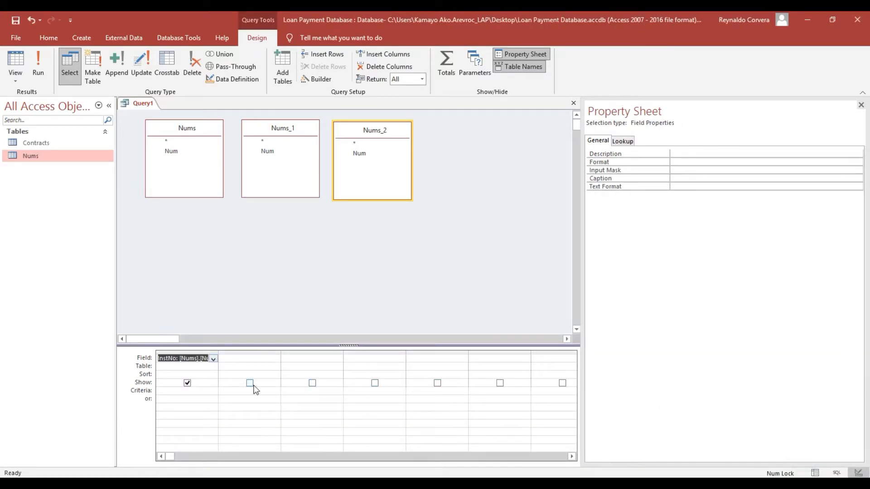
Widen the InstNo column to fit its full expression and sort it in ascending order.
drag(220, 351, 369, 352)
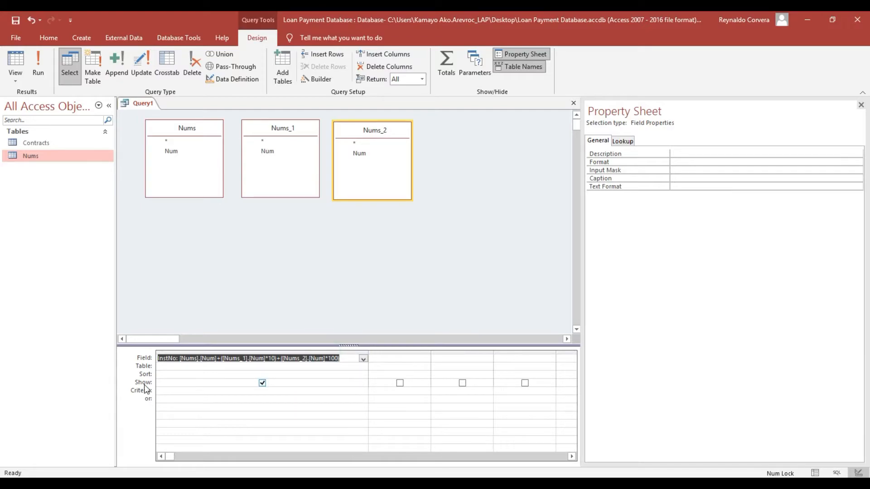
double_click(173, 374)
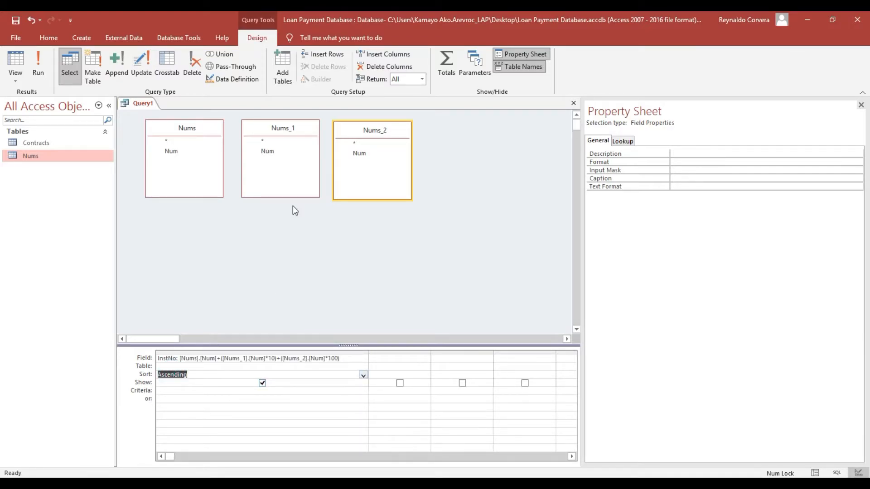
Save the query as ExNums and close it.
click(16, 21)
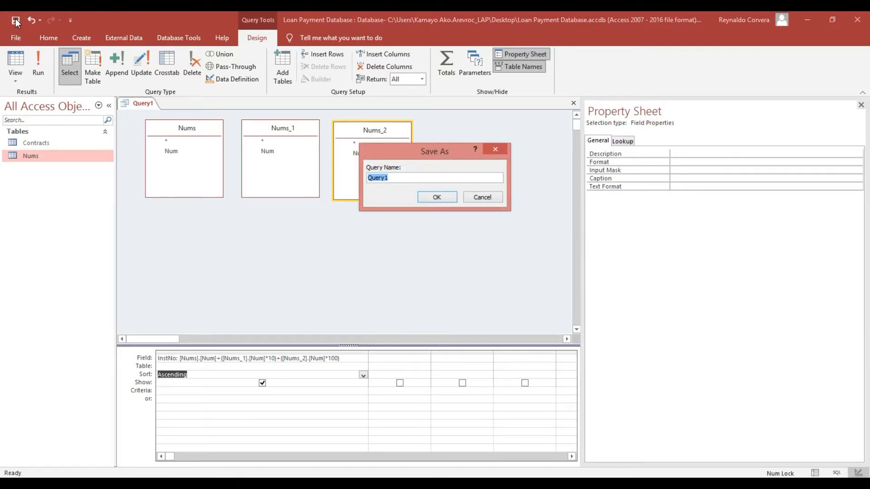
text(ExNums)
click(429, 198)
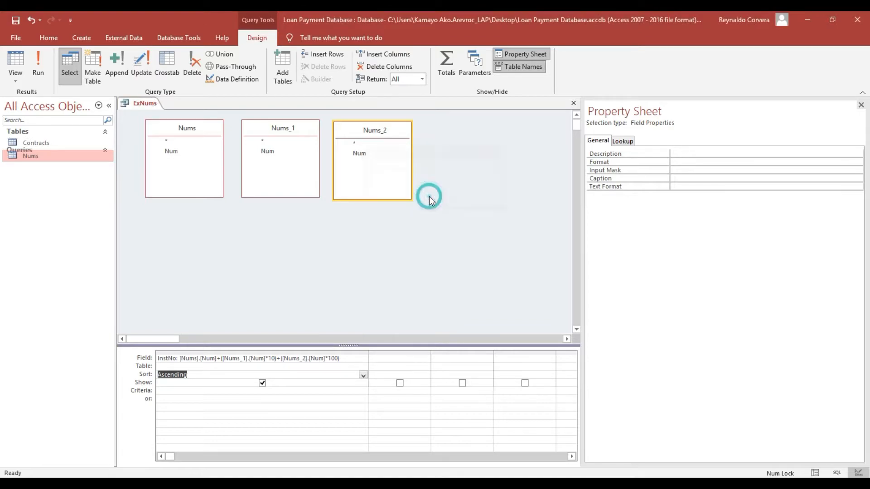
click(574, 104)
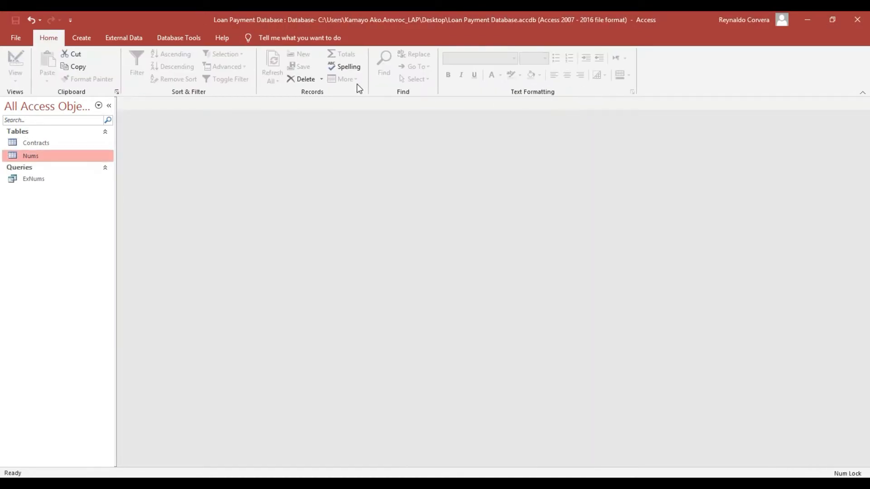
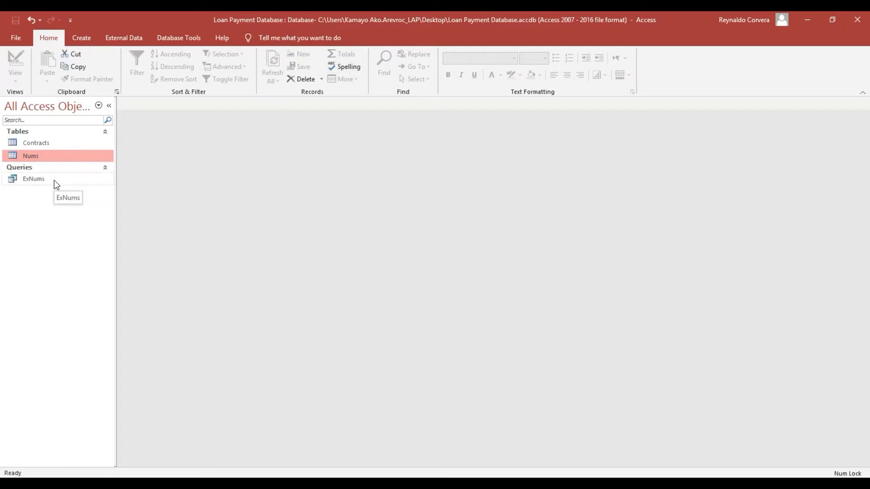
Create a new VBA module and rename it mod1.
click(83, 37)
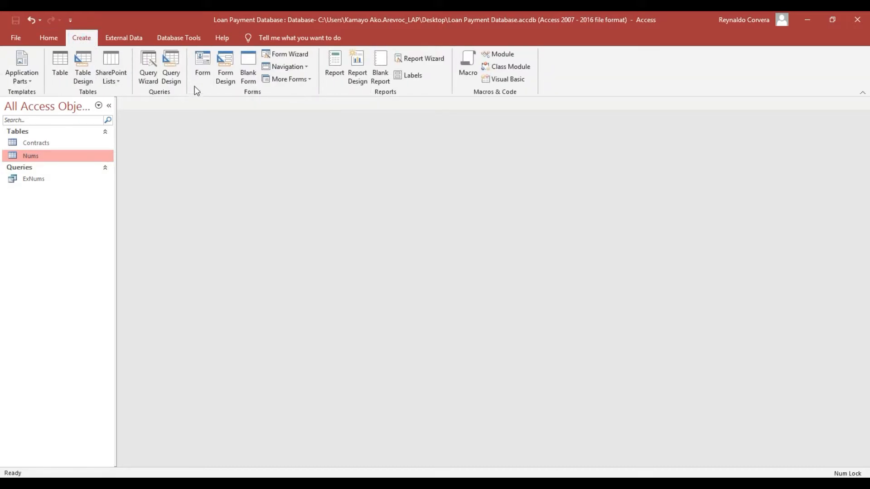
click(506, 53)
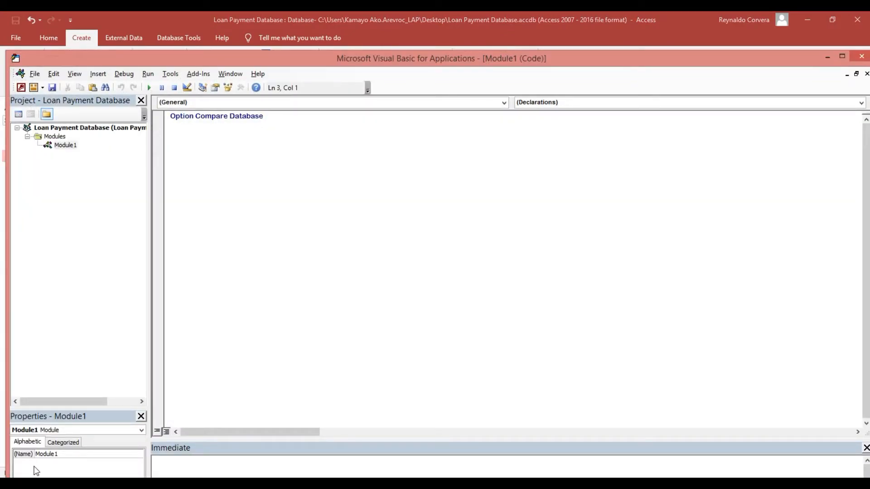
click(74, 455)
double_click(73, 456)
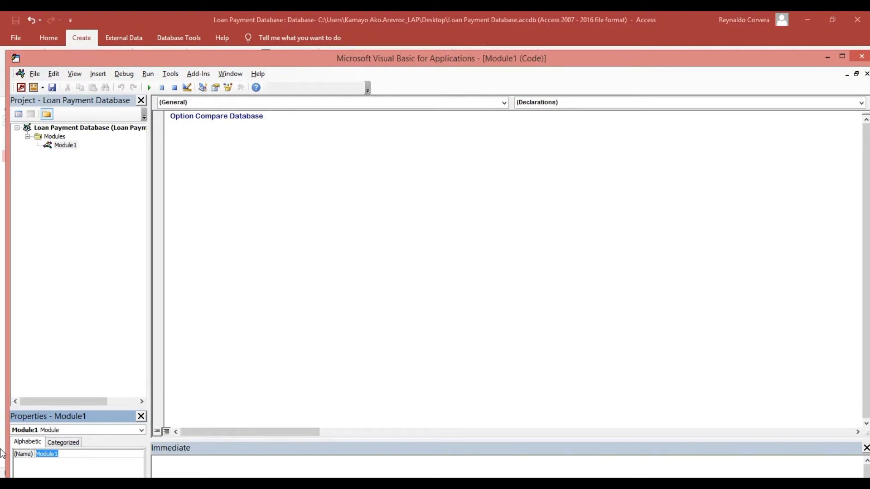
text(mod1)
click(240, 181)
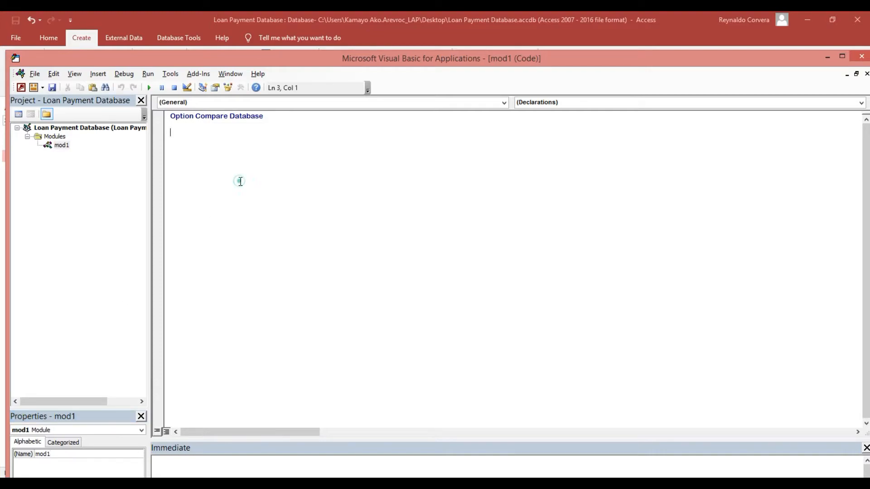
Start a function named TotInt in the mod1 code with the first parameter IntRt As Double.
click(229, 131)
text(Function)
text(TotInt(IN)
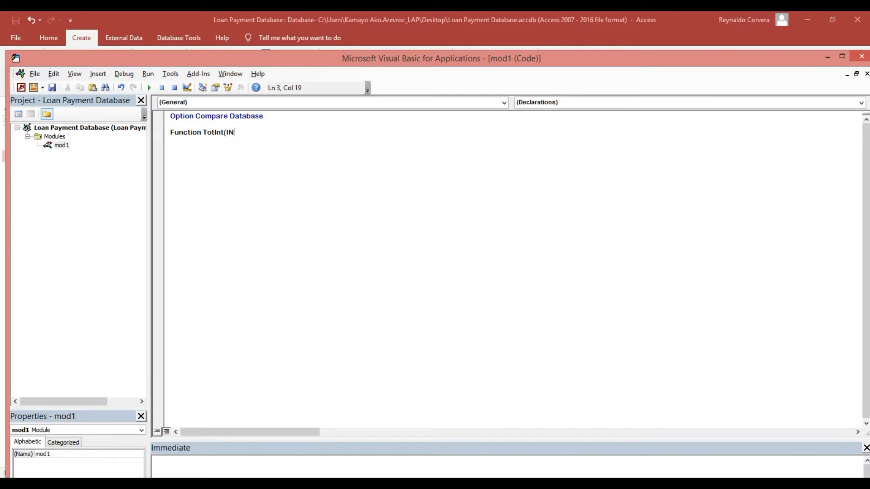
key(BackSpace)
text(ntRt As do)
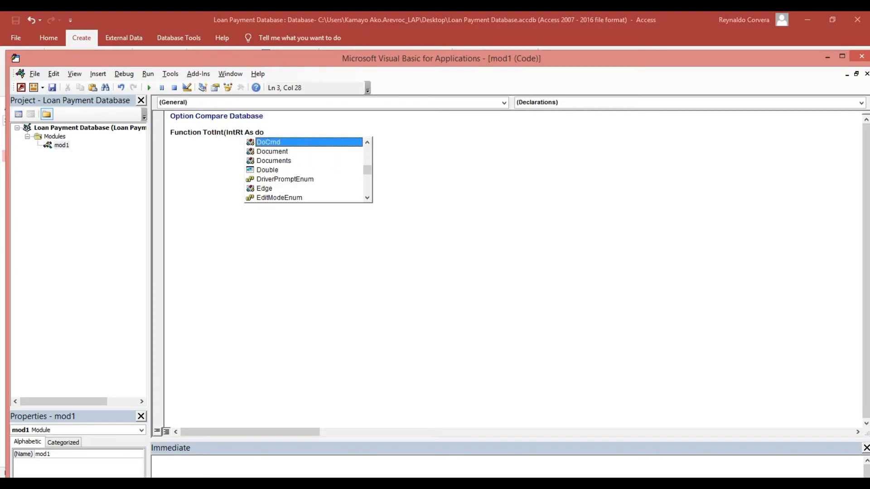
text(u)
key(Tab)
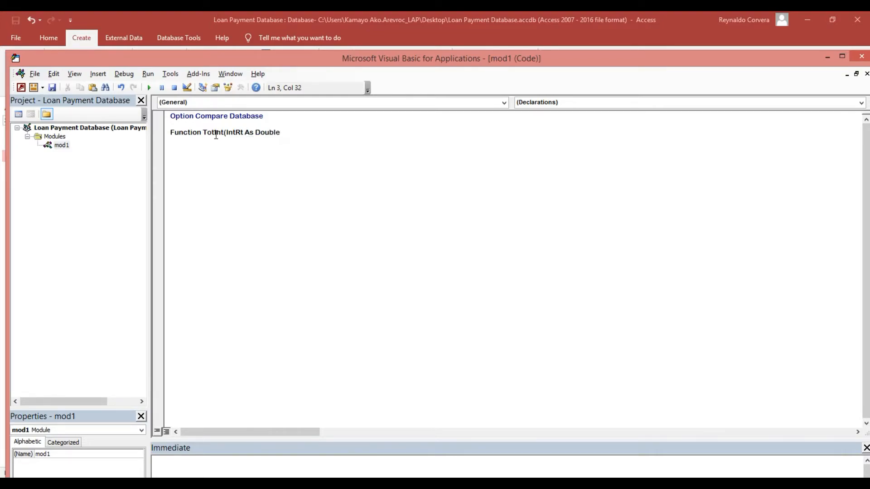
Add the parameters TotPay as Long and TotAmt as Double to the TotInt function declaration.
text(, TotPay as lon)
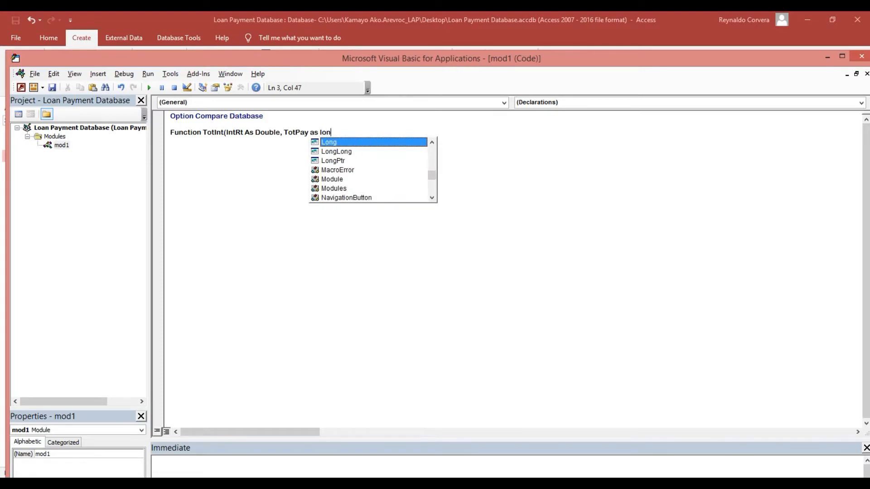
key(Tab)
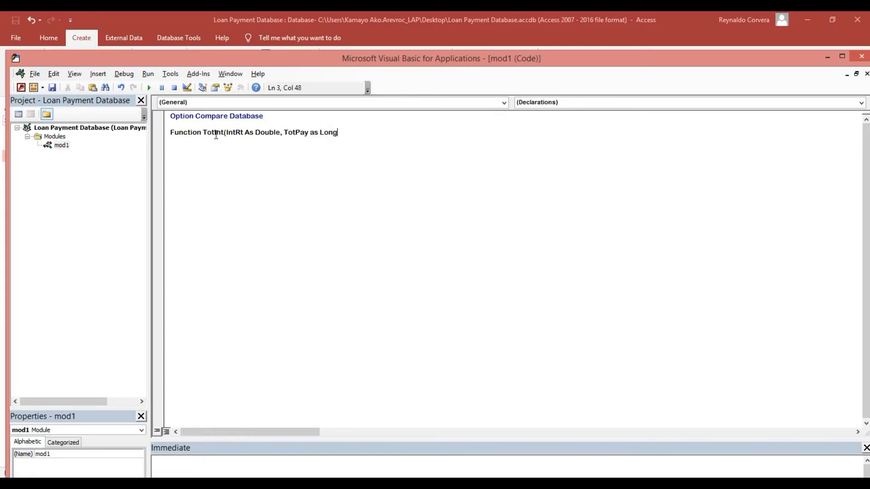
text(,TotAmt as dou)
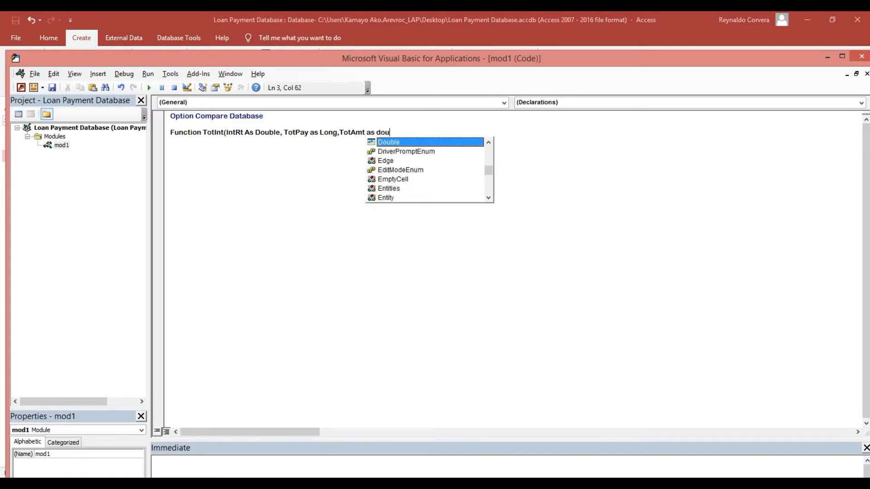
key(Tab)
text(,)
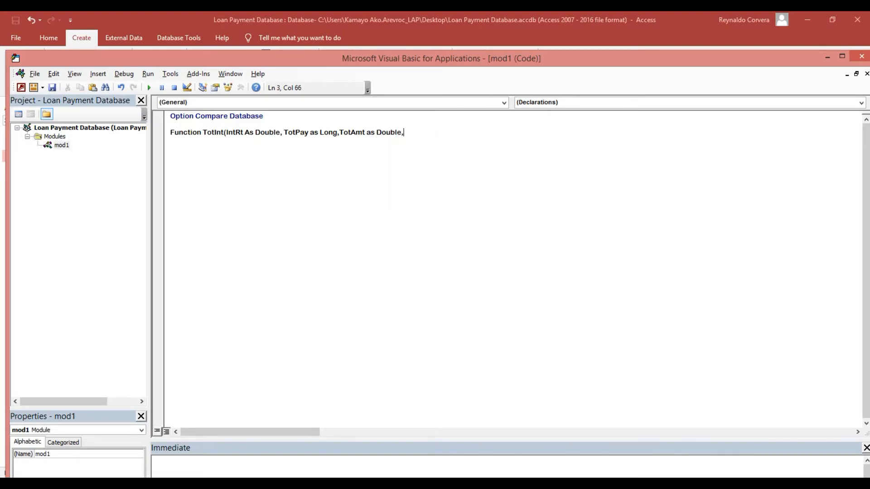
Add the parameters StartPeriod, EndPeriod and PaymentMode, each as Long, to the TotInt function declaration.
text( StartPeriod as lon)
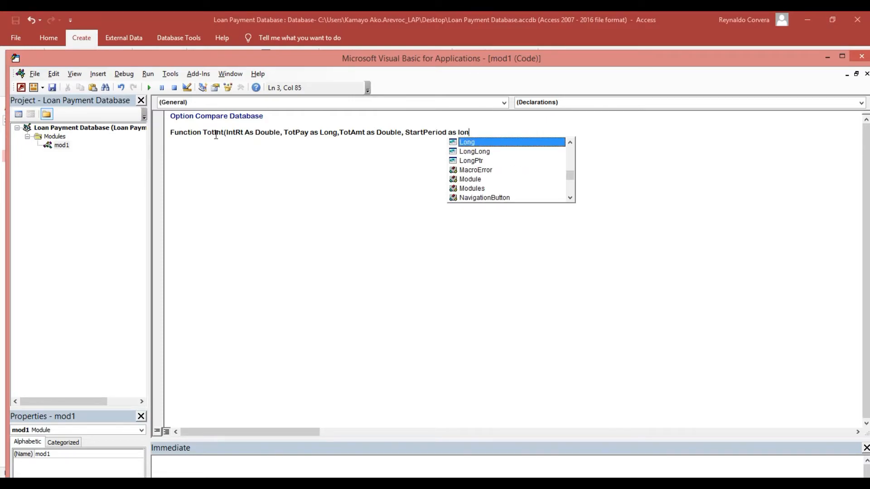
key(Tab)
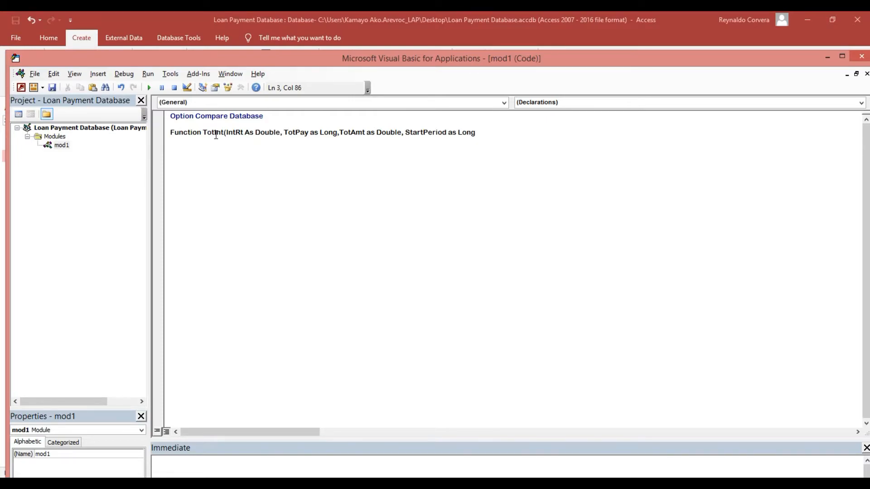
text(, EndPeriod as long)
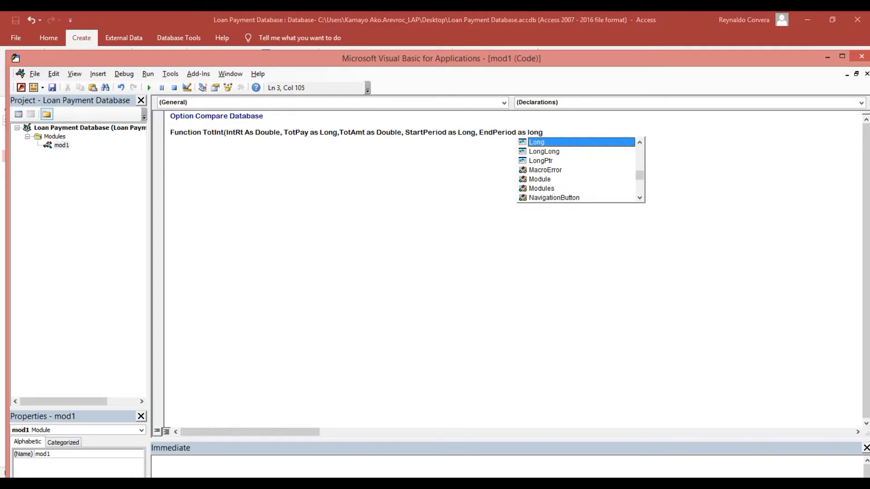
text(,Pa)
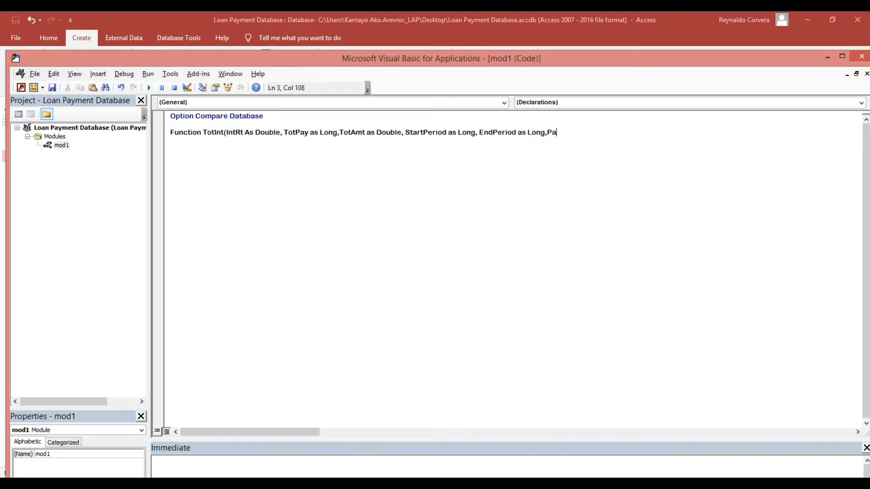
text(ymentMode as Long)
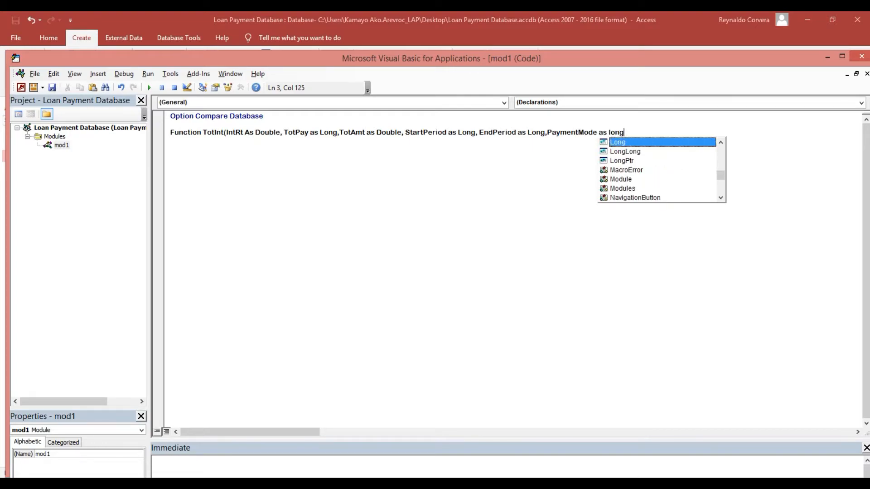
key(Tab)
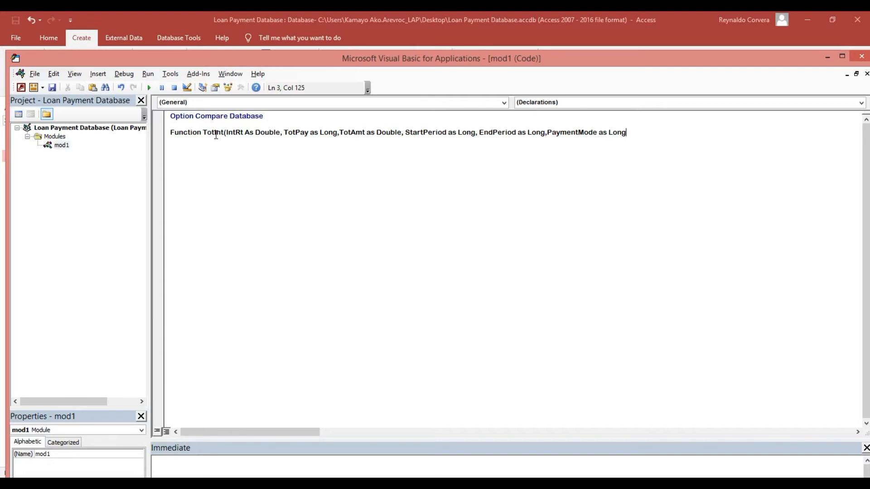
Close the TotInt parameter list, set the function's return type to Double, and add blank lines in its body.
text() as d)
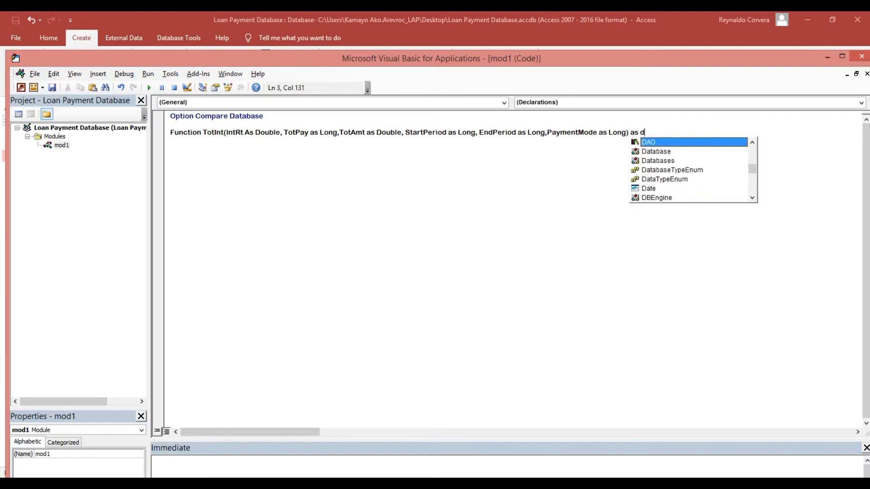
text(ou)
key(Tab)
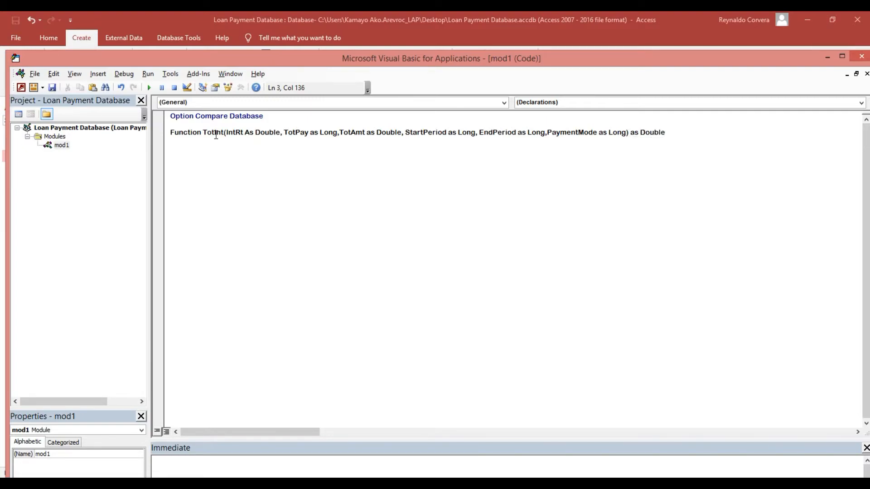
key(Return)
key(Return)
key(Return)
key(Return)
key(Return)
key(Return)
key(Return)
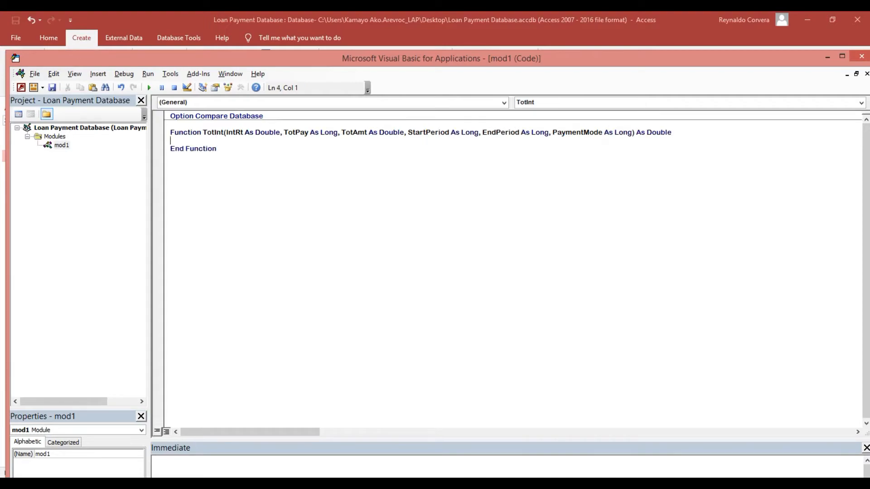
Declare the variables i As Long and j As Double at the start of the TotInt function body.
key(Up)
key(Up)
key(Up)
key(Up)
key(Up)
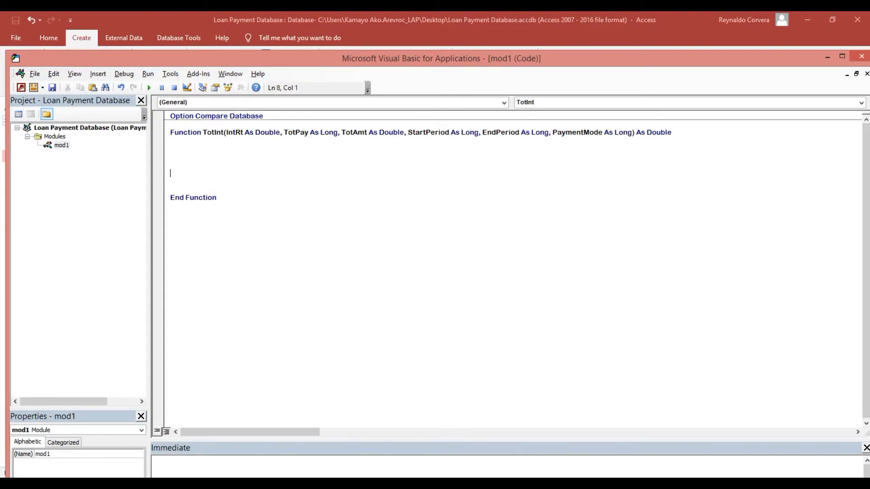
text(Dim i as long)
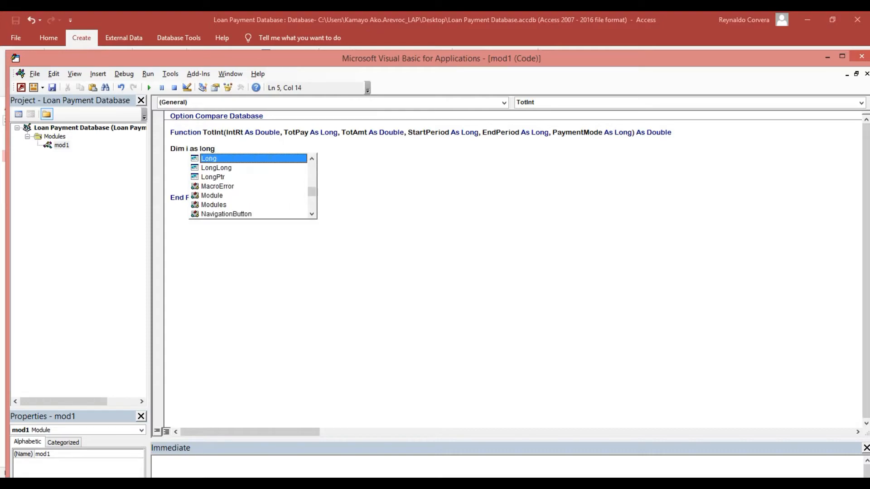
key(Return)
key(Return)
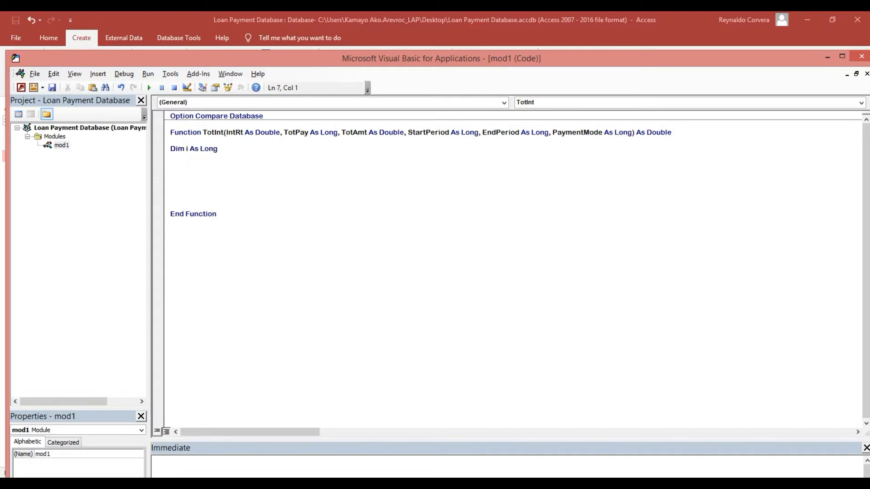
text(Dim j as dou)
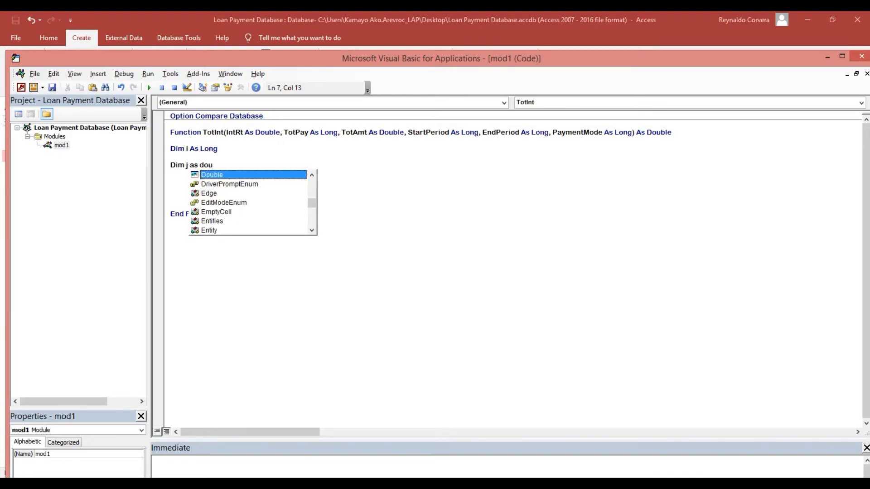
key(Tab)
key(Return)
key(Return)
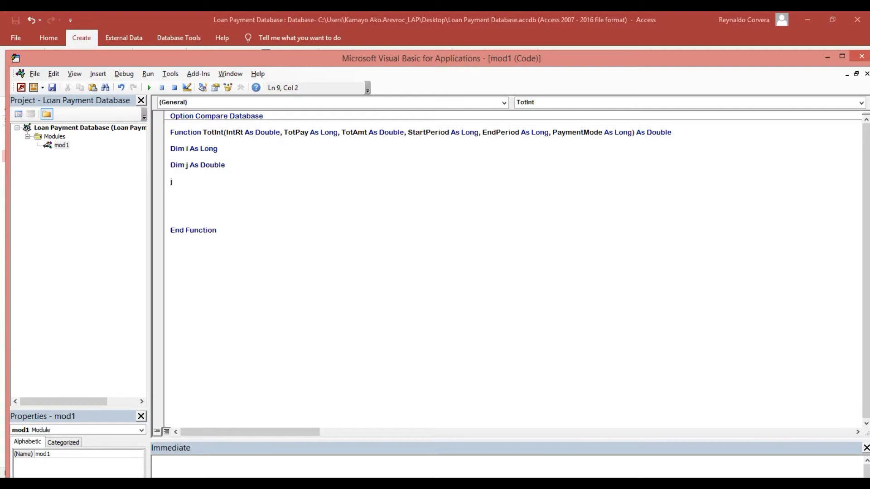
Initialise j to 0 and open a For loop with i running from StartPeriod To EndPeriod.
text(=0)
key(Return)
key(Return)
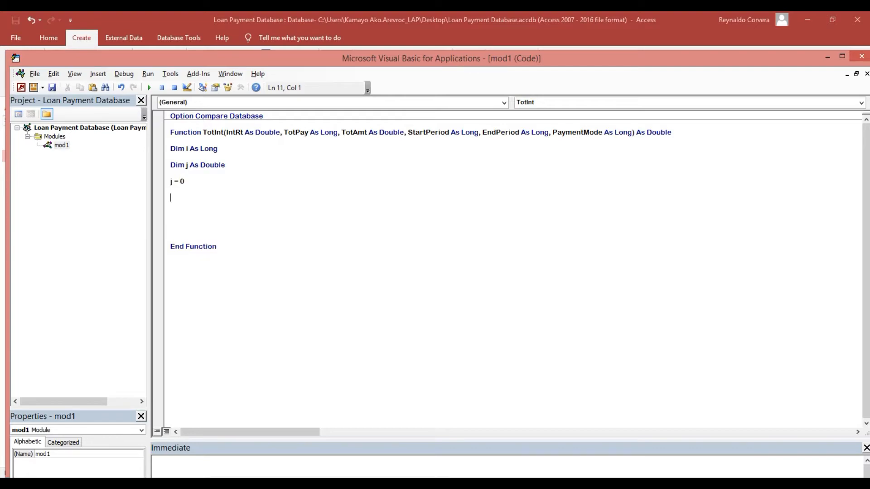
text(For i = StartPeriod To End)
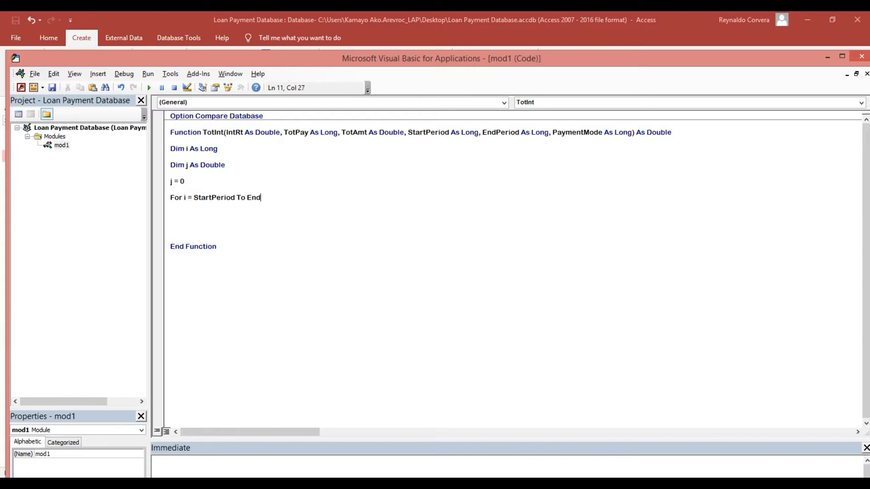
text(Period)
key(Return)
key(Return)
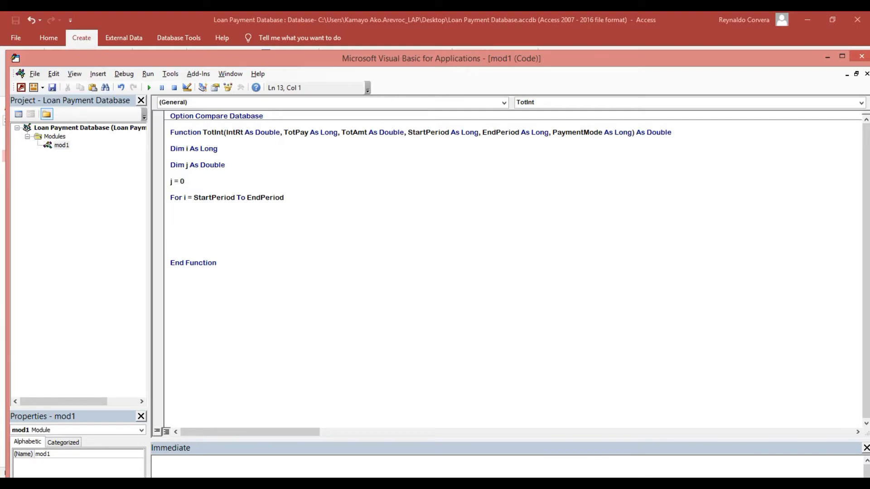
Begin the loop's accumulation line by assigning j the sum of j and an IPmt function call.
text(j =)
text(=)
text( j )
text(+)
text( I)
text(Pmt)
text(()
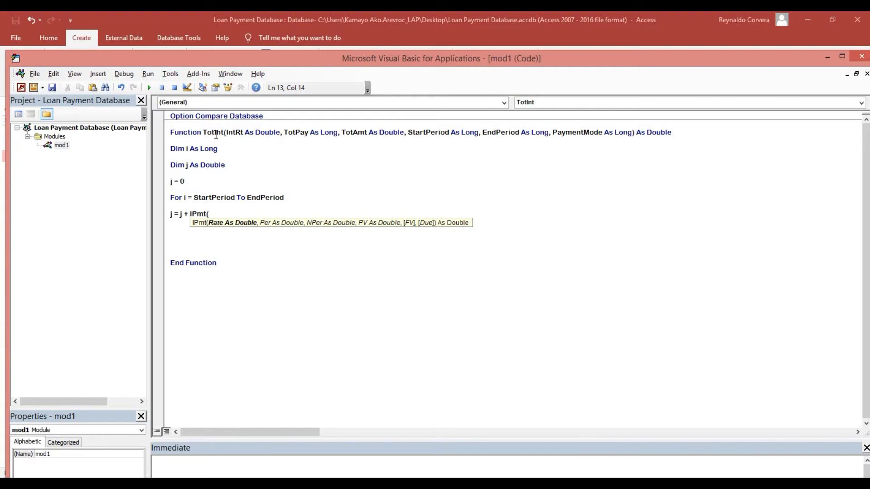
Complete the IPmt call with the arguments IntRt, i, TotPay, TotAmt, 0 and PaymentMode.
text(IntRt,)
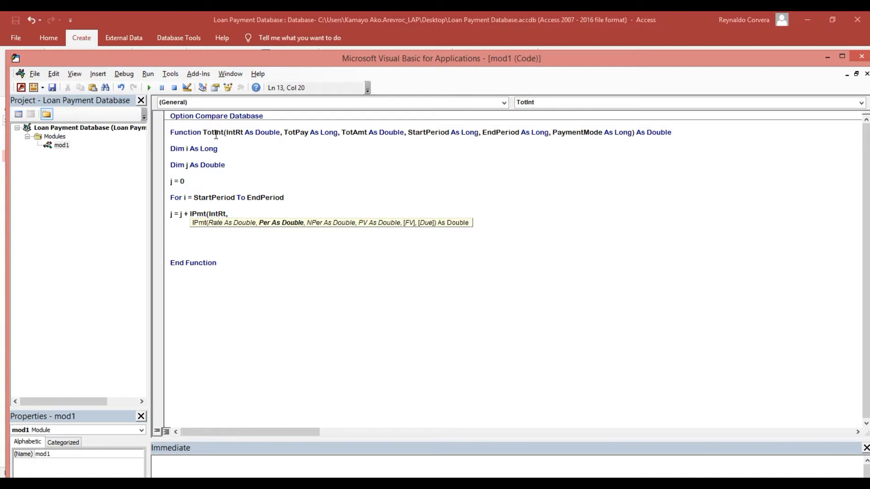
text(i,T)
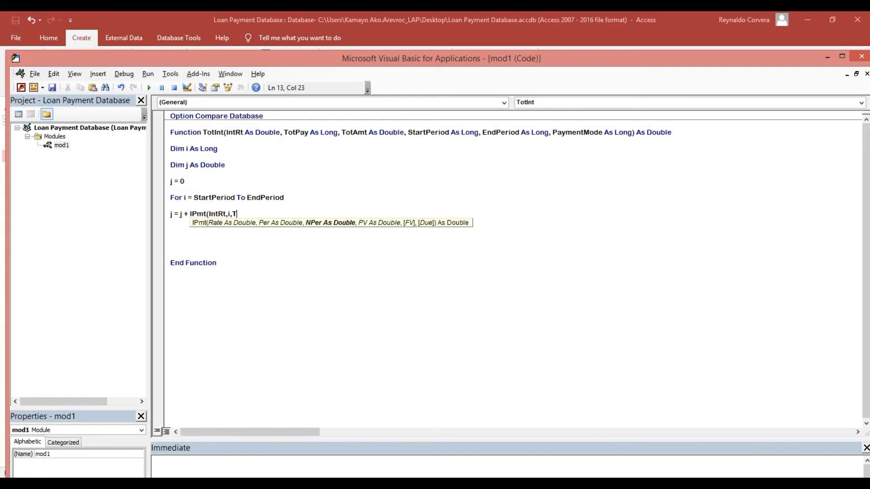
text(oTp)
key(BackSpace)
key(BackSpace)
text(TPay)
key(BackSpace)
key(BackSpace)
key(BackSpace)
key(BackSpace)
text(tPay,T)
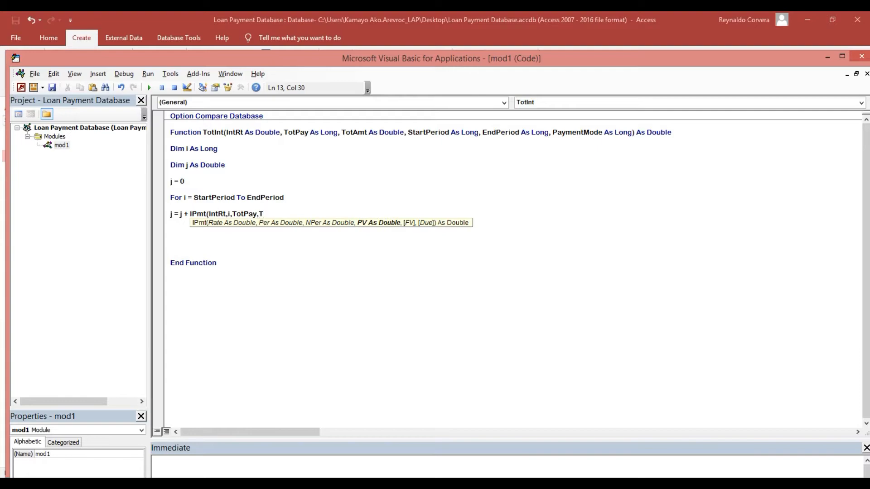
text(otAmt,)
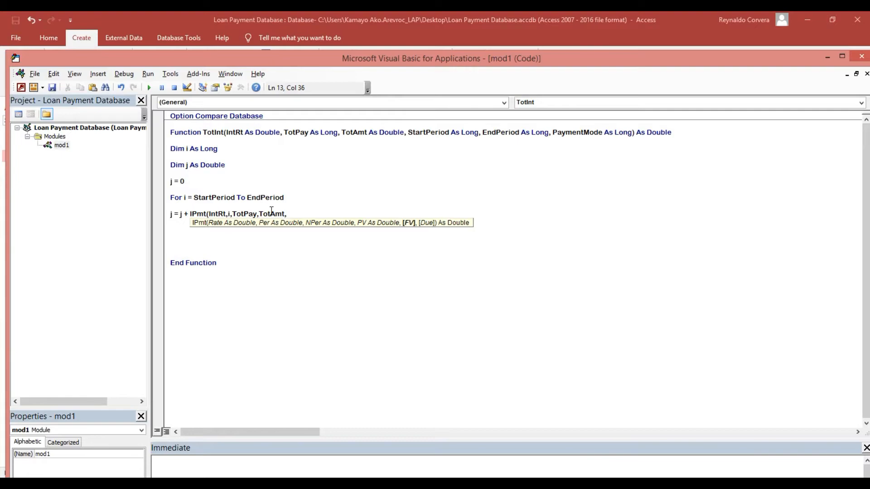
text(0,Payment)
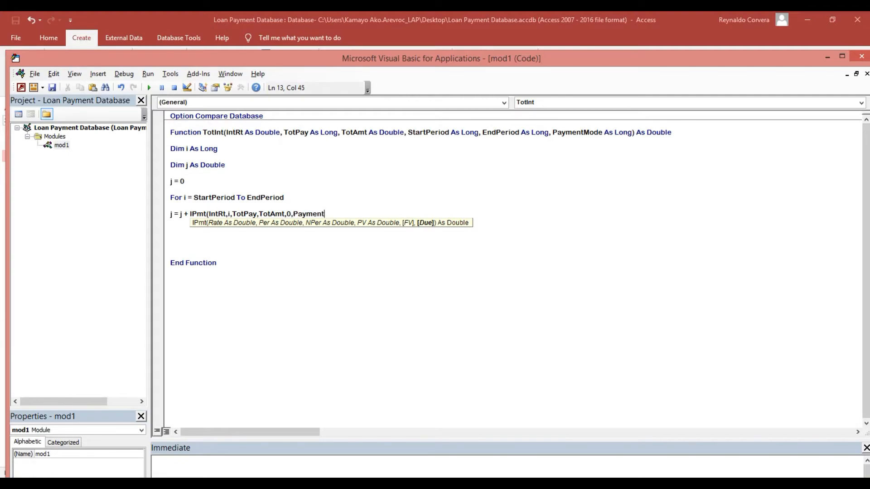
text(Mode))
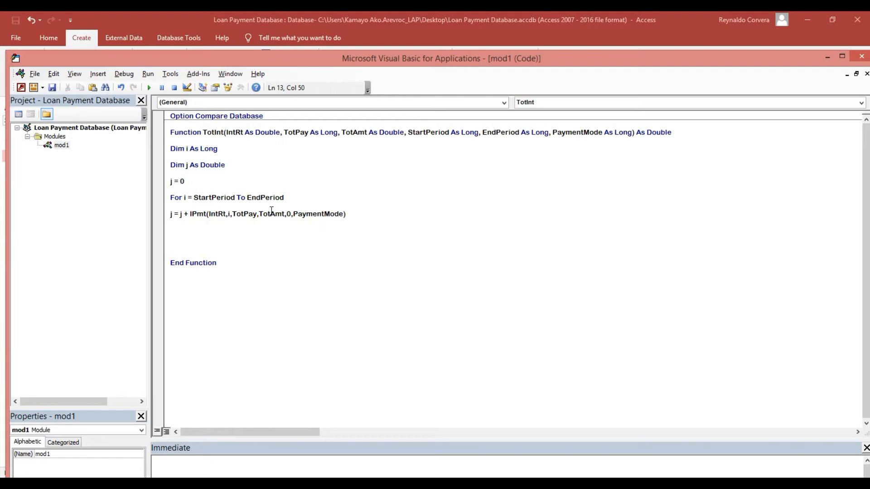
key(Return)
key(Return)
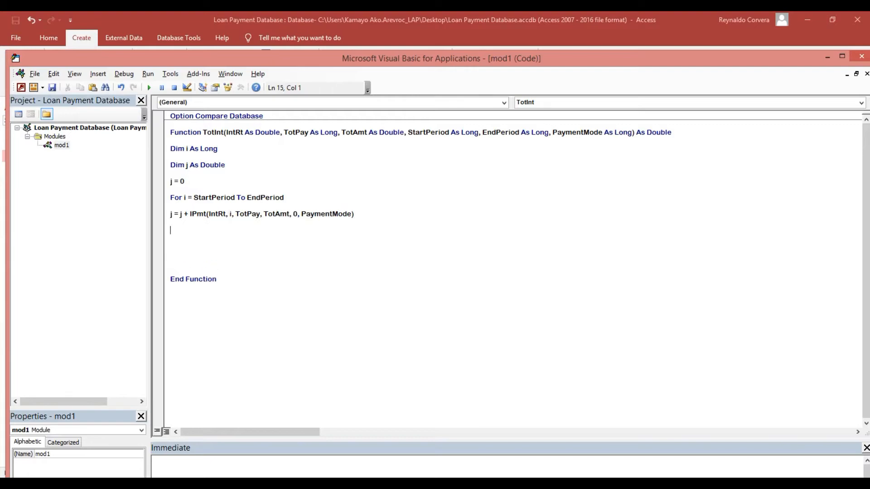
Close the loop with Next i and return the result with TotInt = -Round(j, 2).
text(Next i)
key(Return)
key(Return)
key(Return)
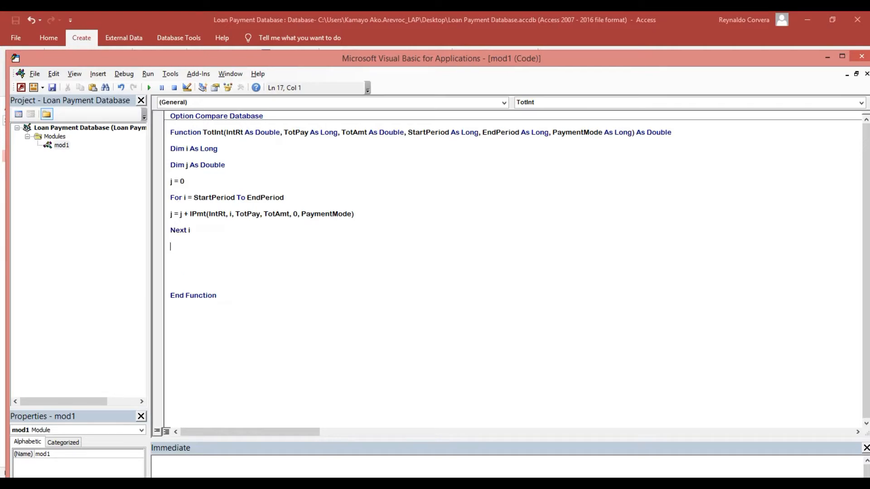
text(T)
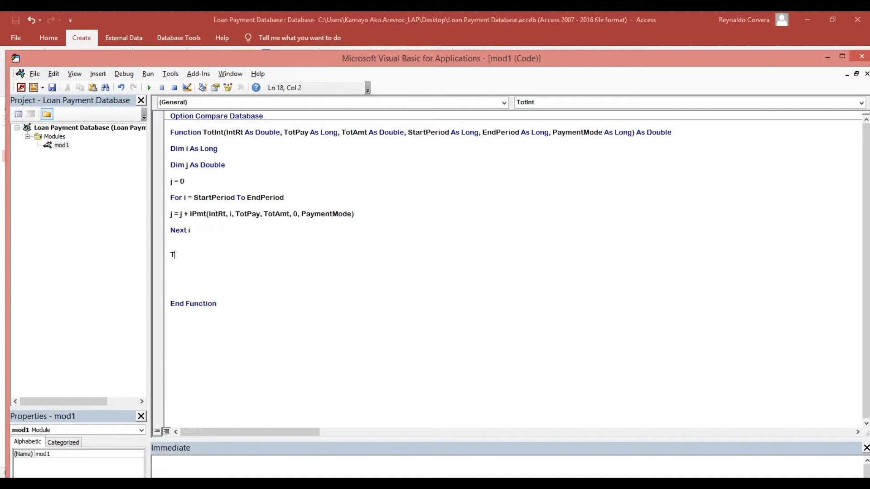
text(otInt=-Round(j)
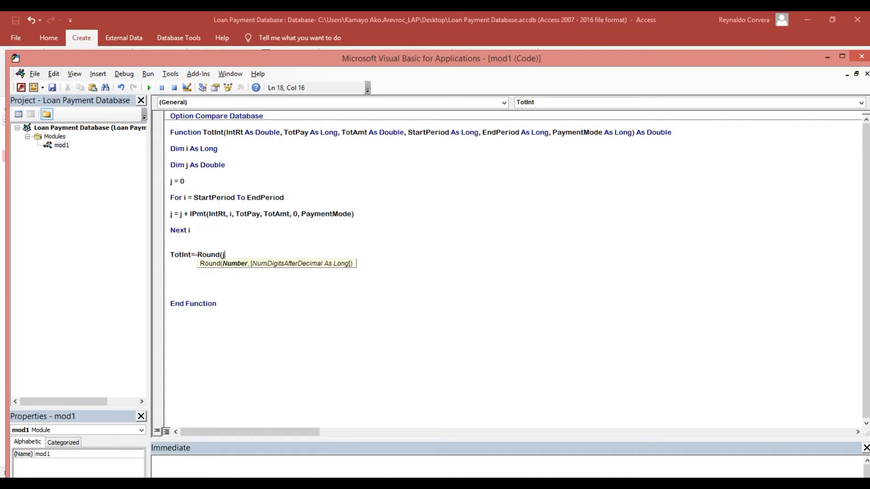
text(,)
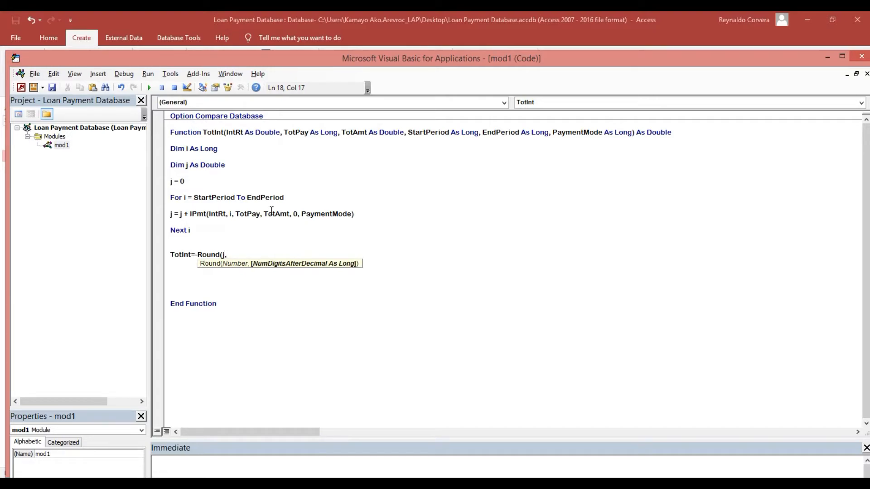
text(2))
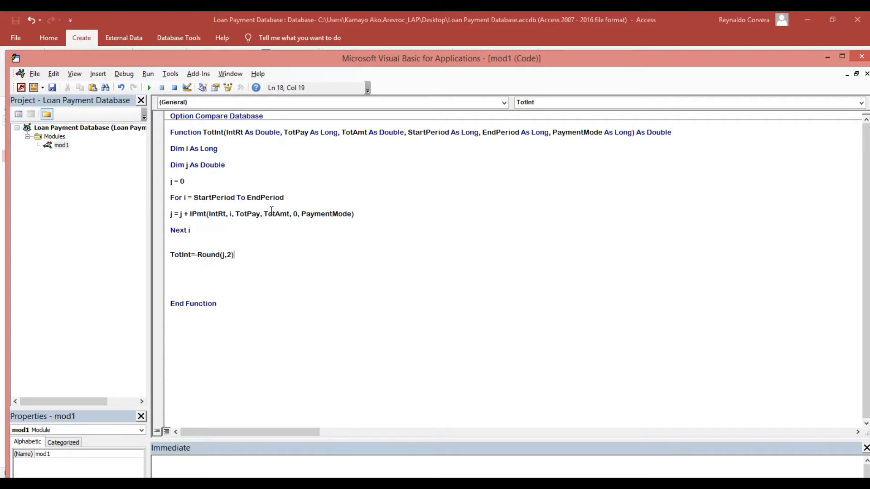
Finish the TotInt return line and save the module under the name mod1.
key(Return)
key(ctrl+s)
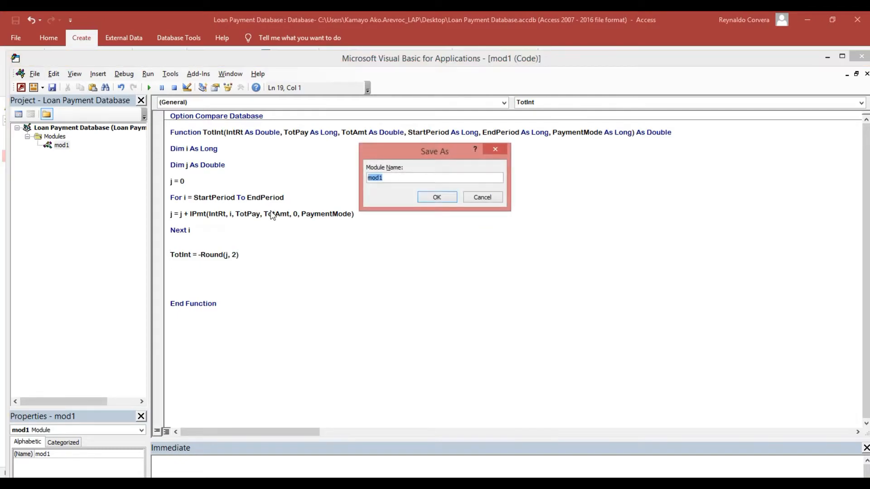
click(435, 198)
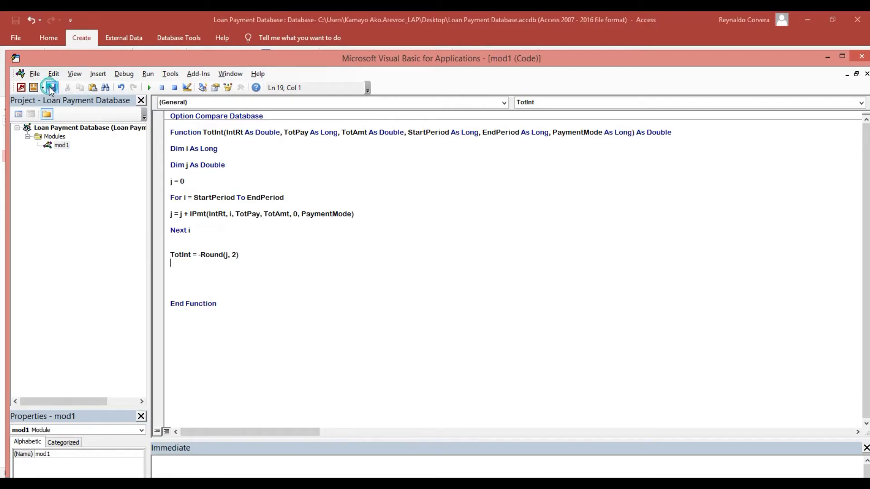
Compile the Loan Payment Database code and close the Visual Basic editor.
click(123, 73)
click(127, 84)
click(862, 58)
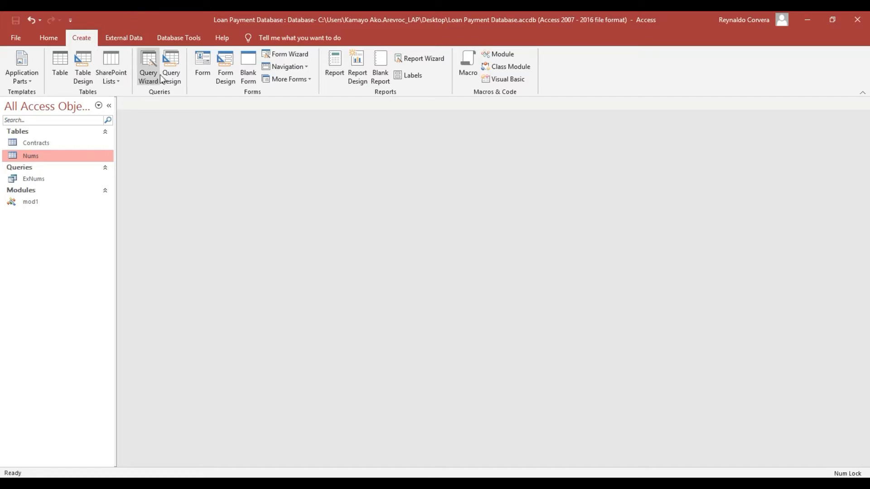
Create a query in design view from the Contracts table and ExNums query, spacing them apart and enlarging the Contracts field list.
click(172, 63)
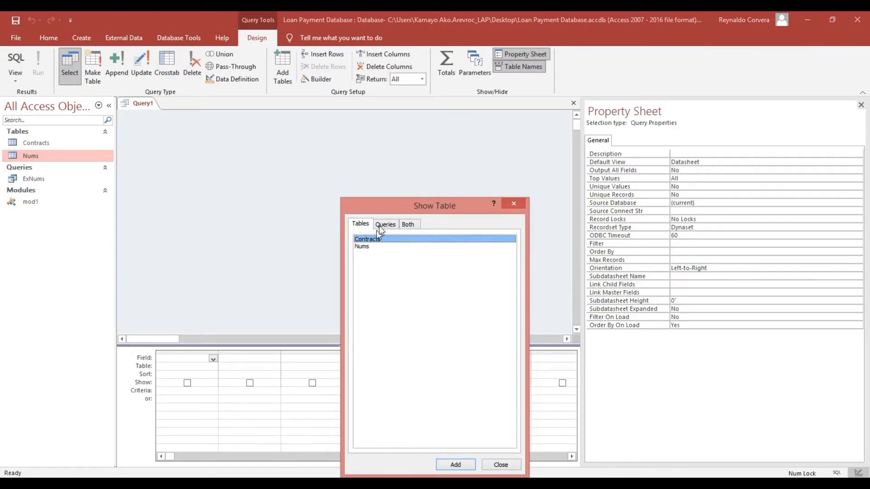
drag(371, 200, 348, 182)
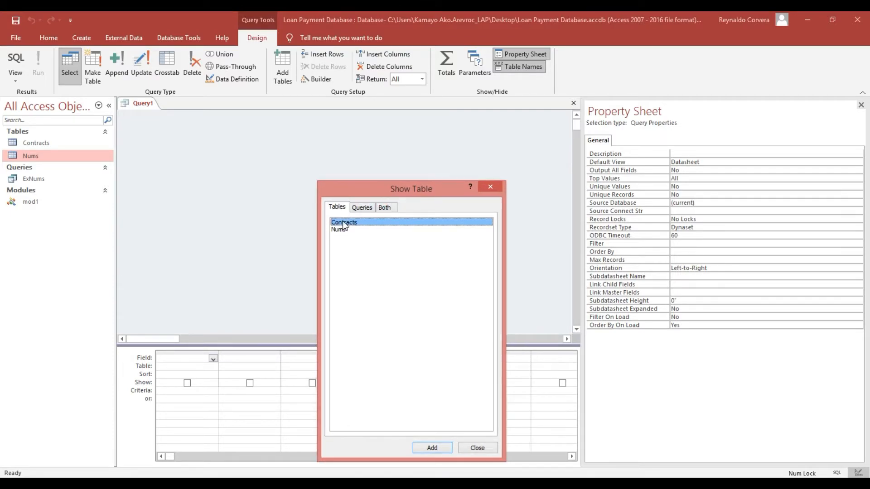
double_click(343, 222)
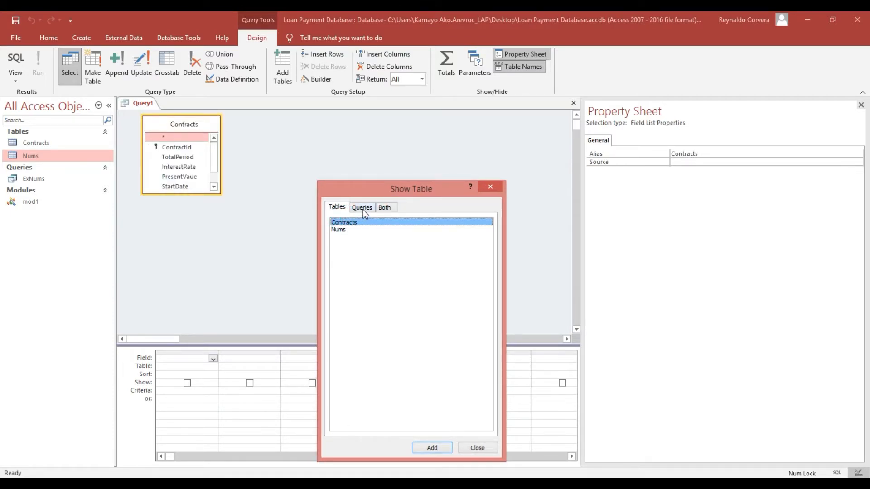
click(363, 208)
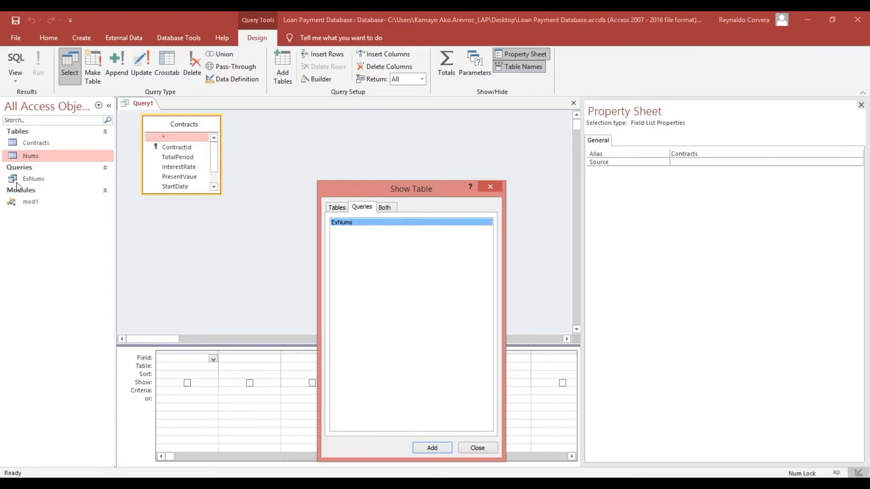
double_click(351, 223)
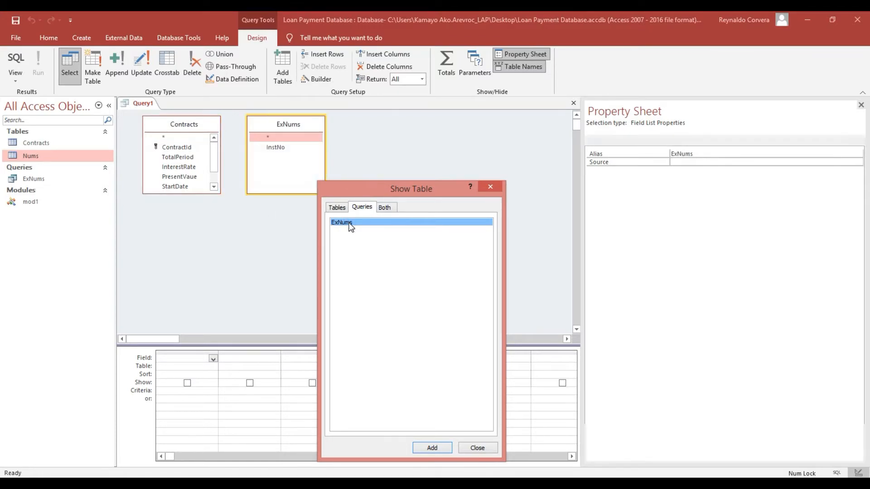
click(478, 449)
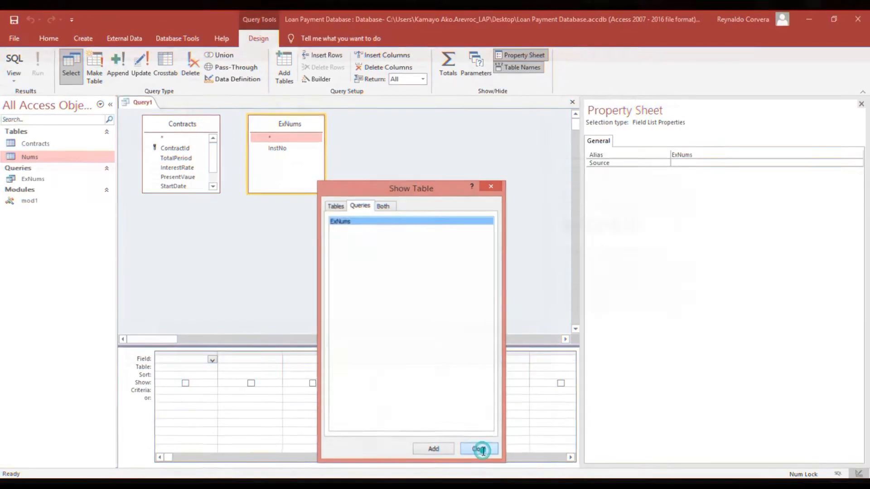
drag(312, 132, 354, 135)
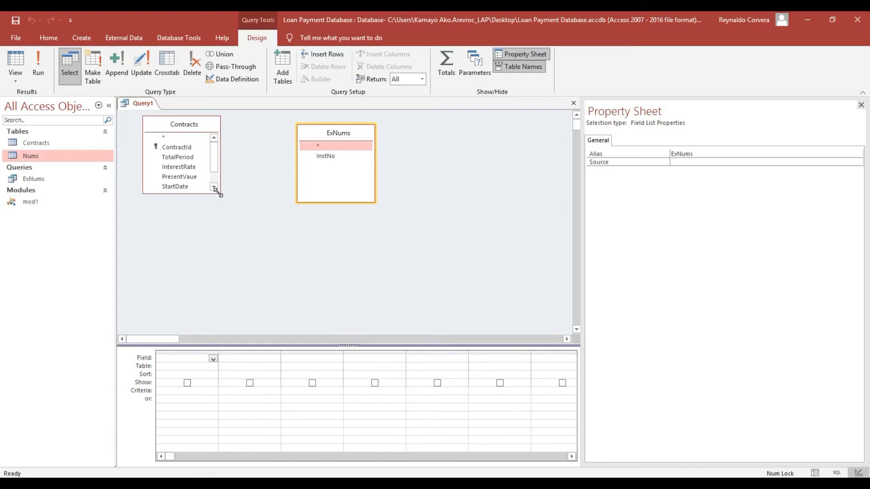
drag(221, 192, 252, 250)
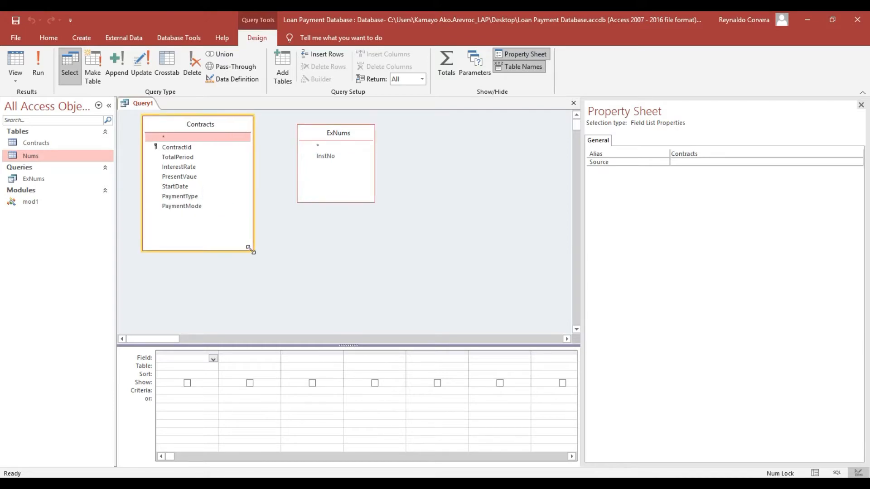
Add the ContractId field from Contracts to the first column of the query grid and sort it ascending.
click(184, 148)
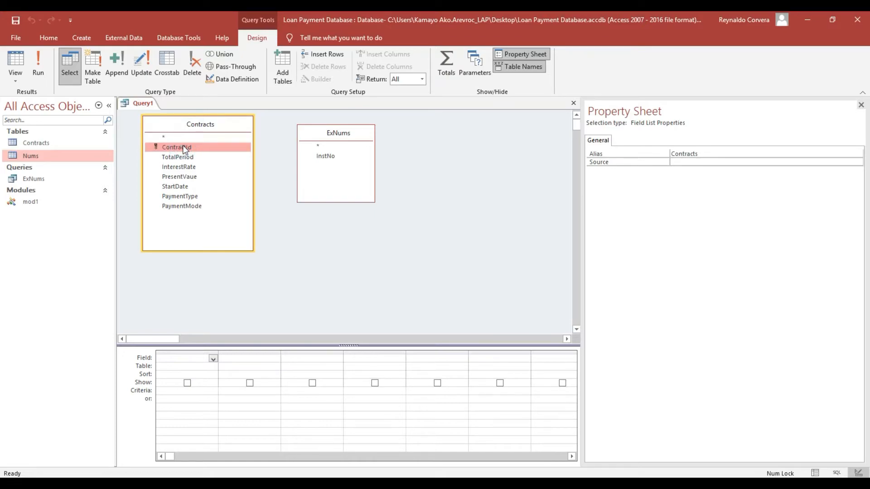
drag(184, 149, 178, 358)
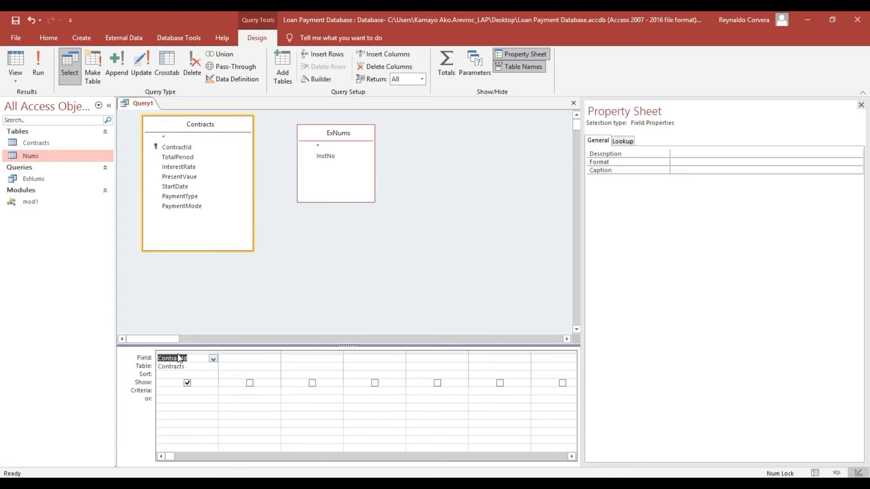
double_click(164, 376)
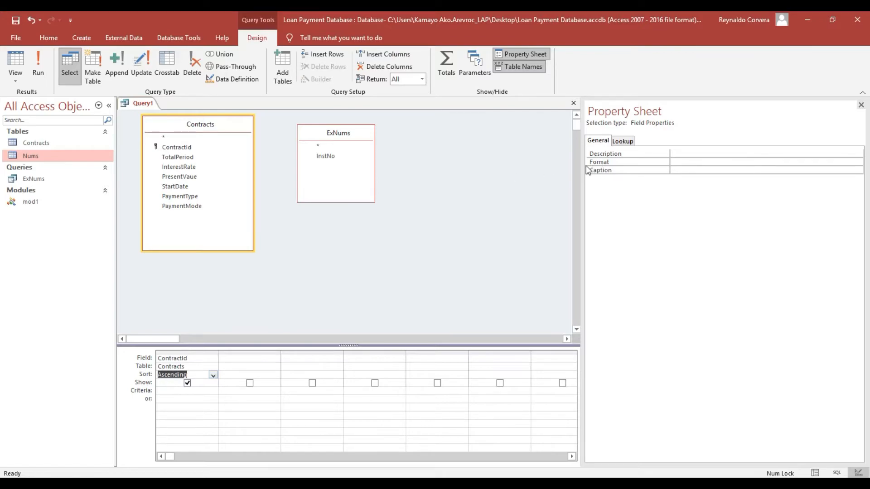
Narrow the property sheet, add InstNo from ExNums as the second query column and sort it ascending.
drag(584, 167, 848, 219)
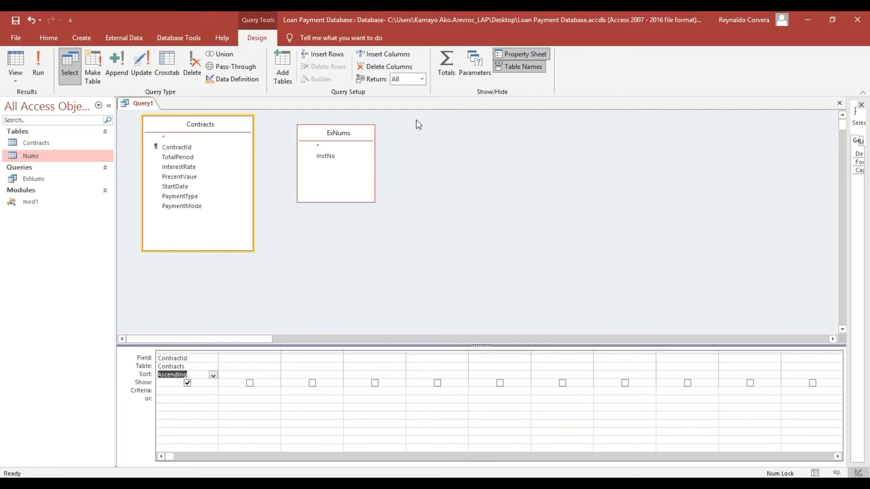
drag(326, 159, 244, 358)
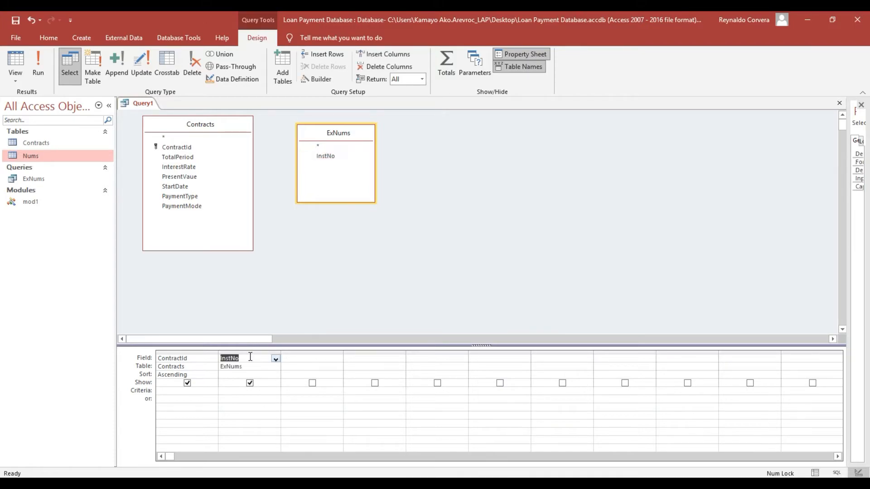
double_click(230, 377)
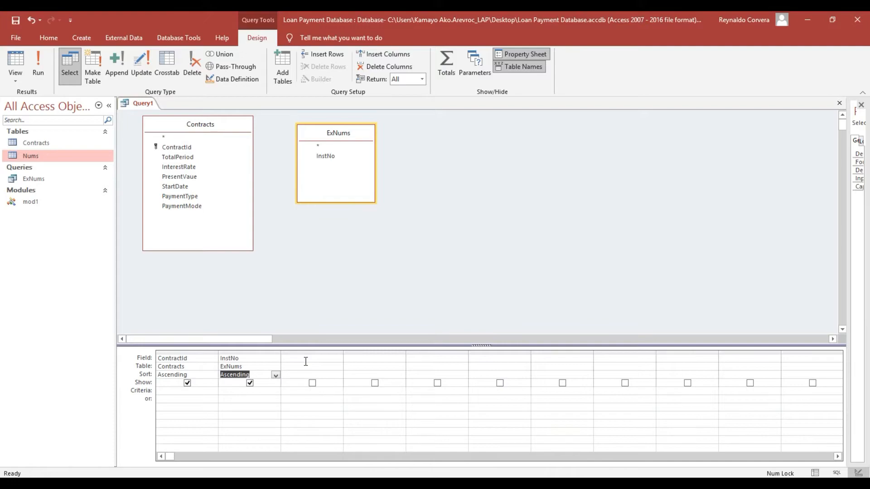
Set the InstNo criteria to Between 1 And [TotalPeriod] using the enlarged expression editor.
click(239, 392)
right_click(238, 391)
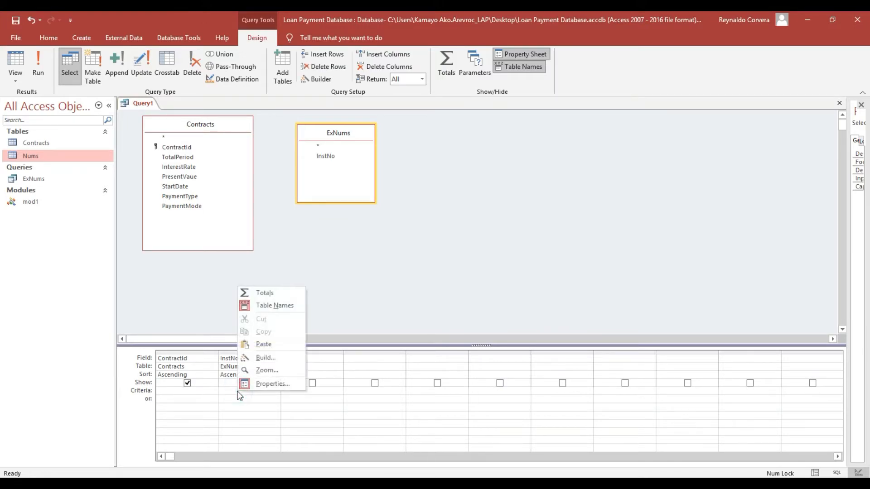
click(268, 370)
drag(278, 126, 334, 208)
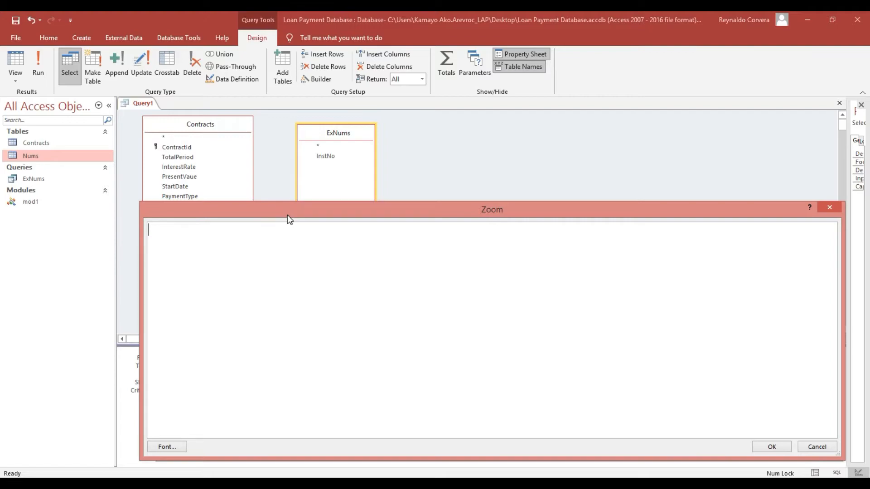
text(Between 1 And [)
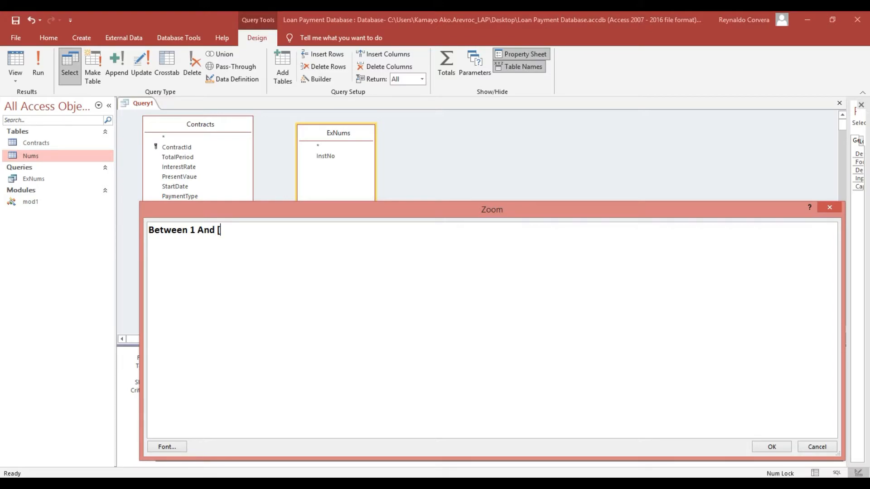
text(TotalPeriod]\)
key(BackSpace)
click(772, 447)
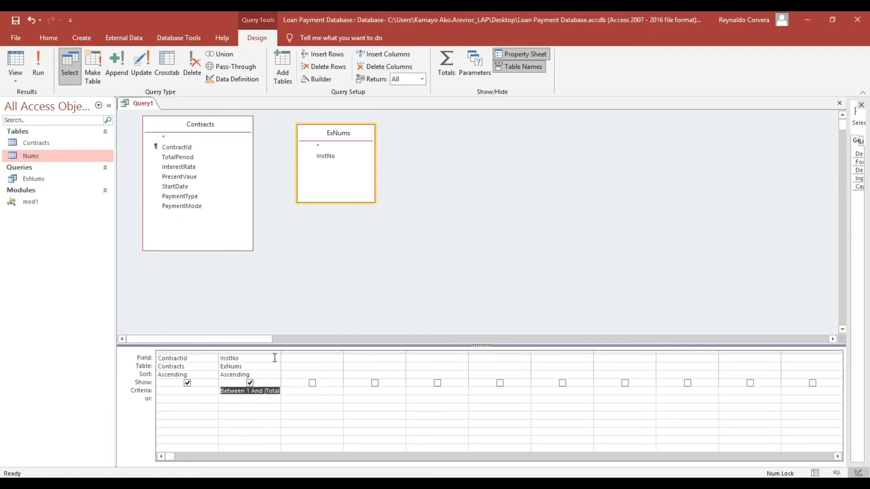
Widen the third query column and begin its field expression in the enlarged editor with Installment: Round.
click(280, 354)
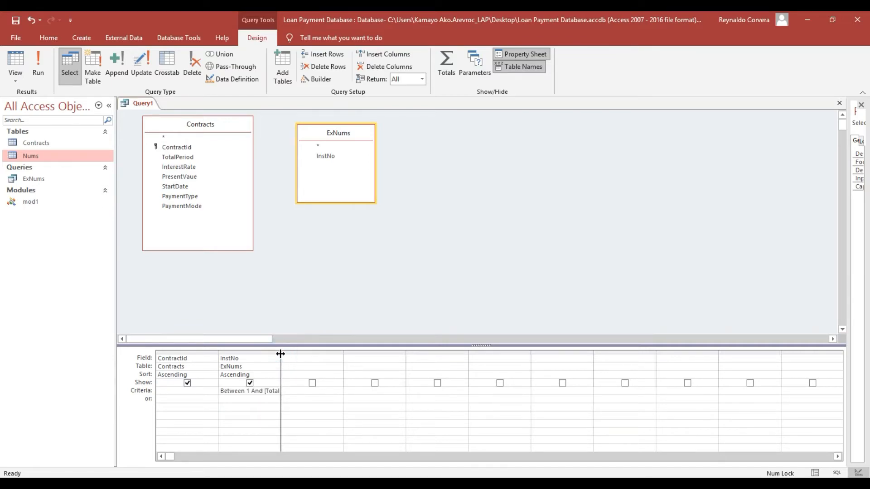
drag(343, 351, 439, 353)
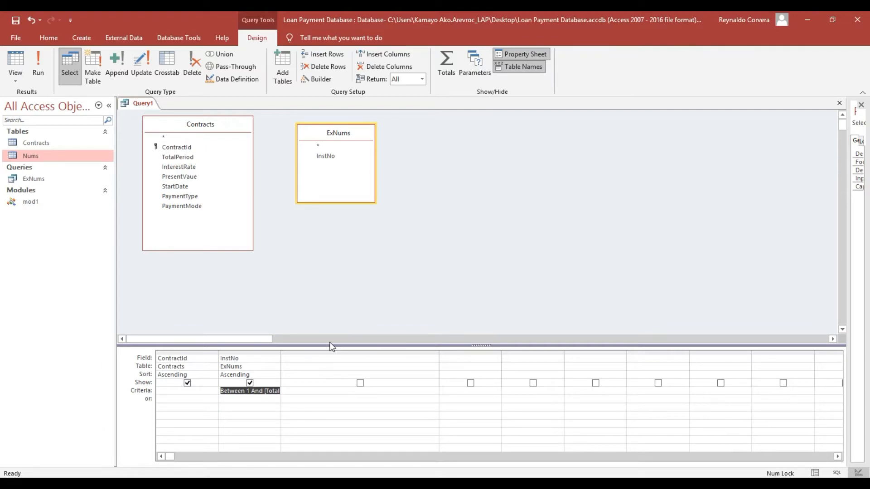
click(300, 358)
right_click(300, 358)
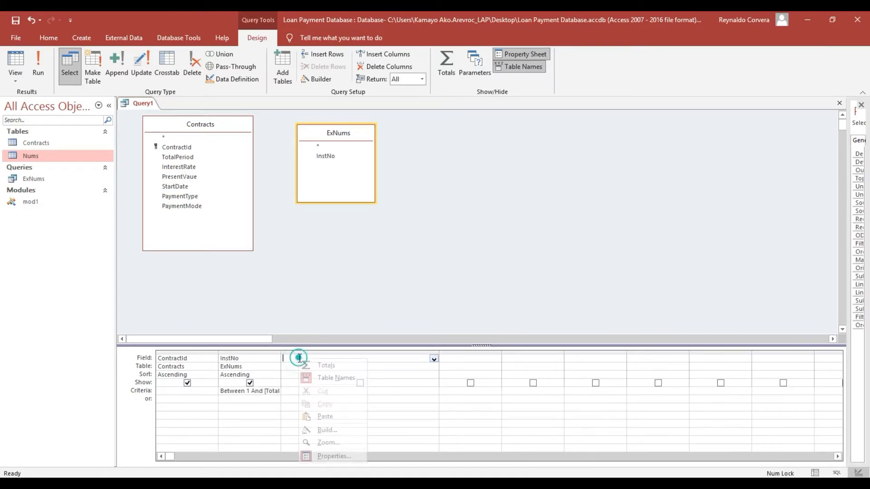
click(334, 442)
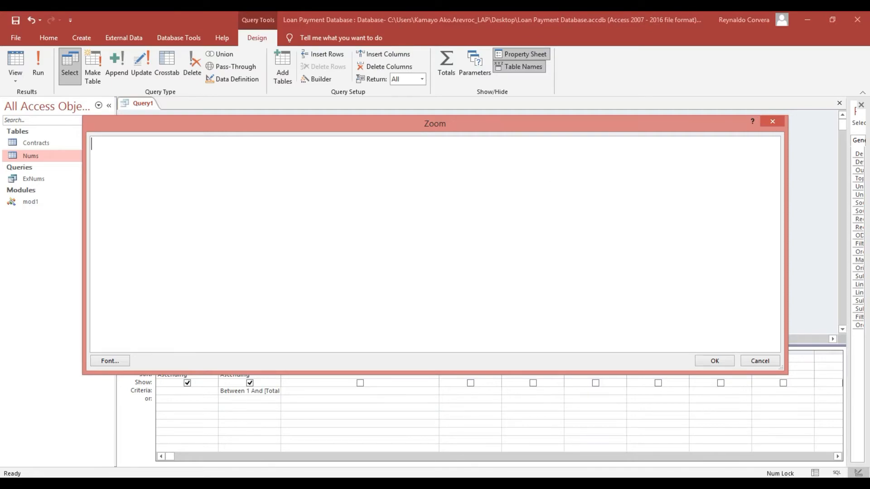
text(Installment: Roun)
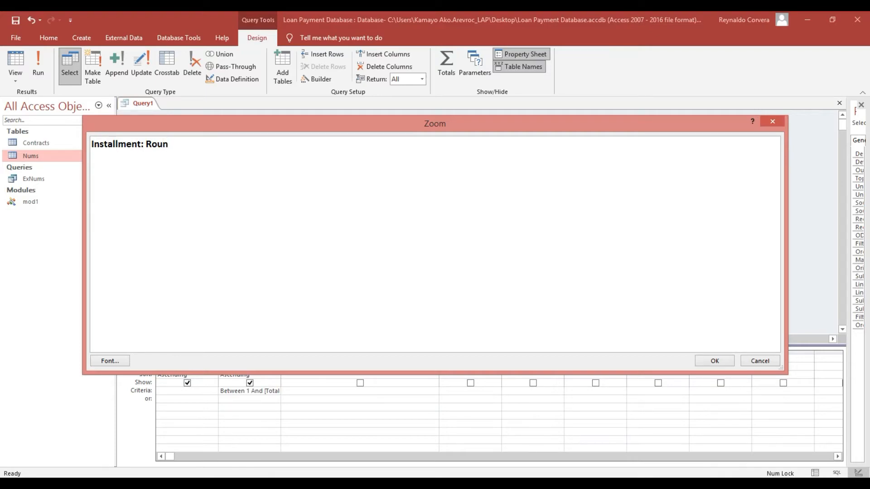
text(d)
Write the example note "0.125 rounds to 0.12" a few lines below the Installment expression.
click(277, 143)
key(Return)
key(Return)
key(Return)
text(0.125 rounds to 0.)
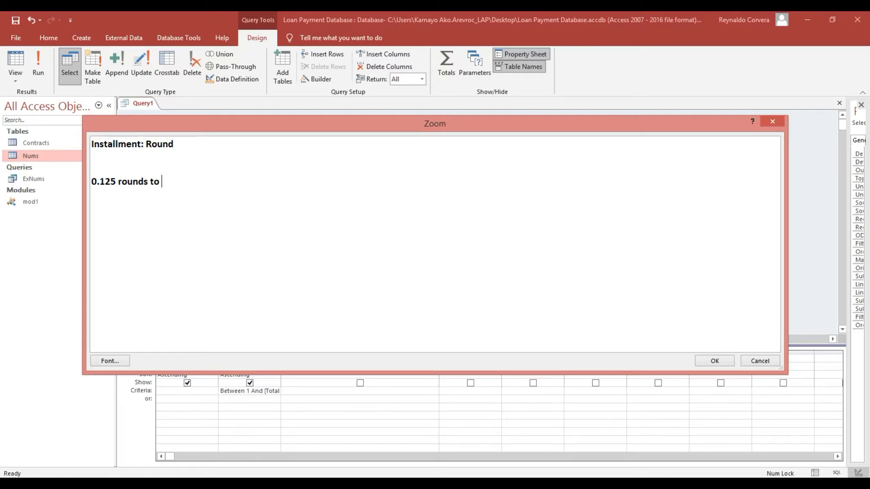
text(12)
Review the numbers in the rounding example and select the whole example line.
click(108, 183)
click(213, 180)
double_click(120, 181)
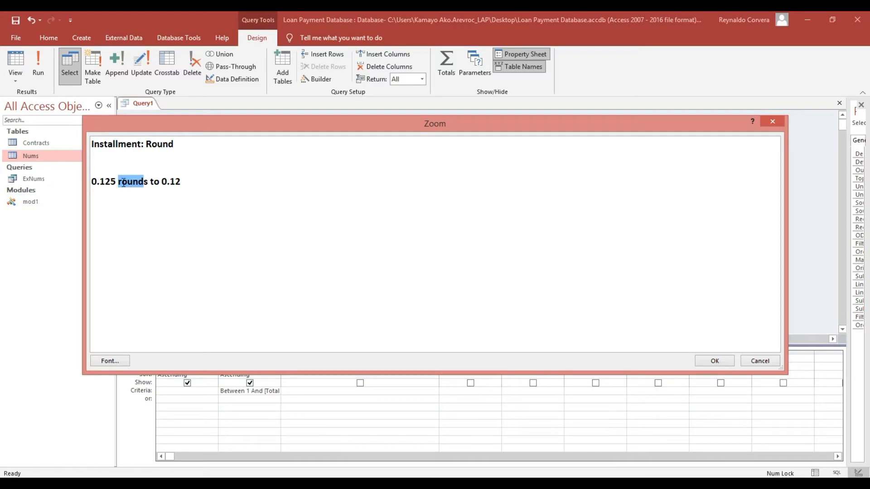
drag(99, 182, 106, 183)
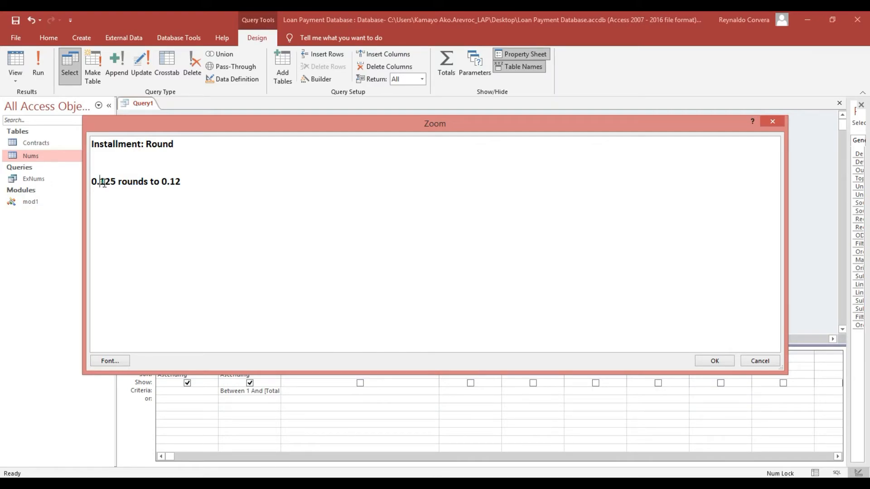
click(214, 182)
drag(214, 181, 87, 180)
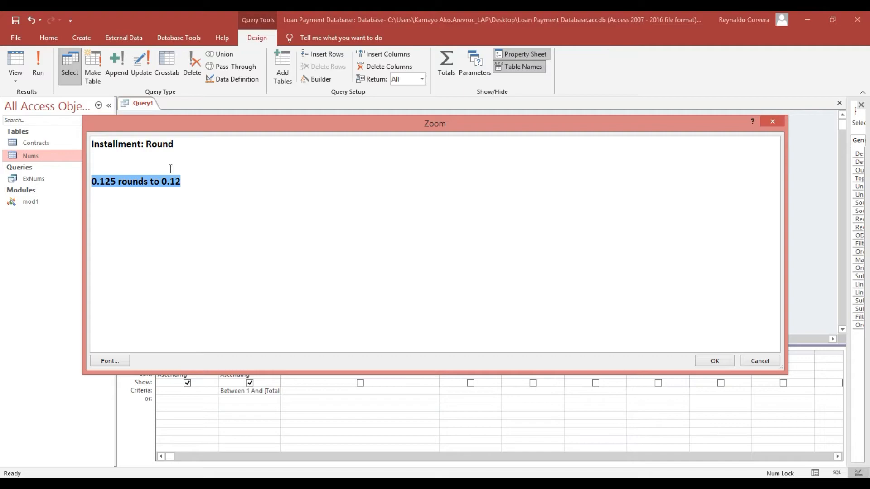
Replace the scratch note below the Installment expression with the rounding example "0.135 rounds to 0.14".
text(0)
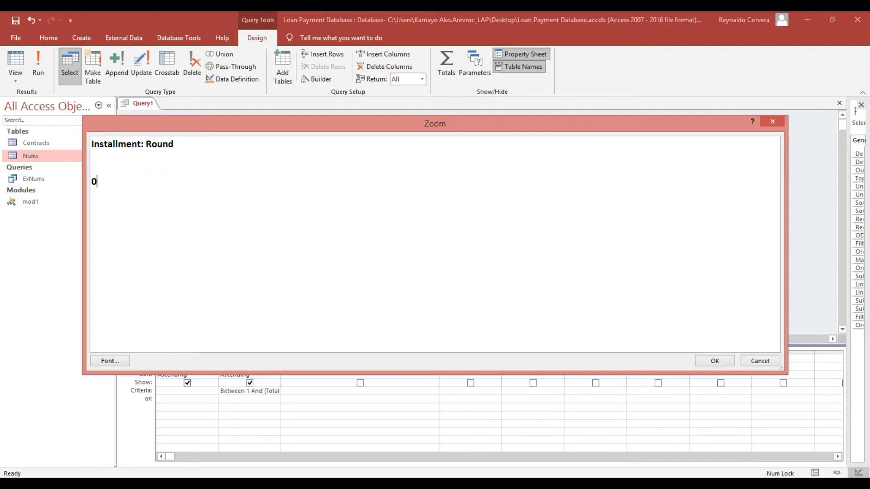
text(.13)
text(5 rounds to 0.14)
drag(172, 184, 179, 184)
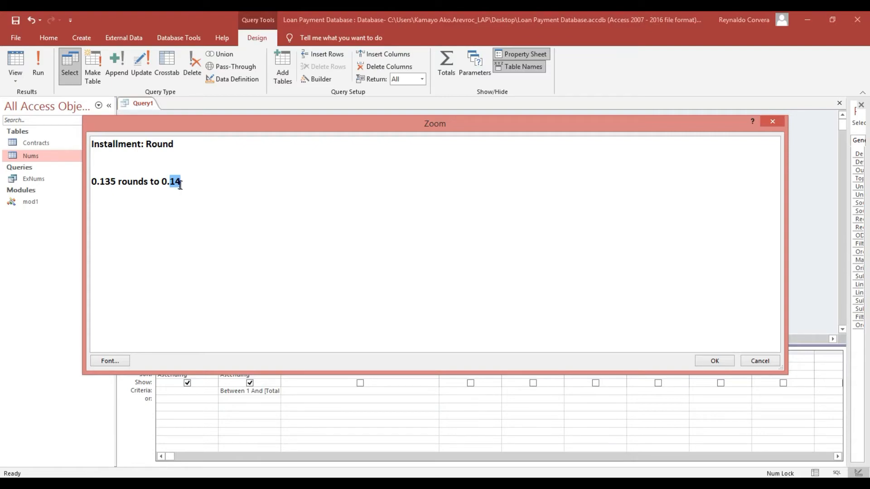
click(191, 184)
mouse_move(106, 183)
mouse_down()
mouse_move(118, 183)
mouse_move(110, 182)
mouse_up()
click(112, 180)
click(218, 183)
drag(218, 182, 82, 181)
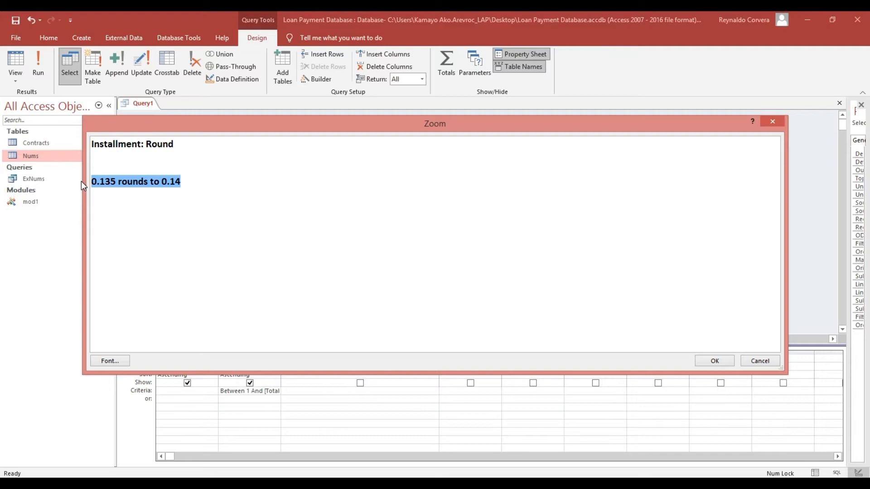
Delete the rounding note and continue the Installment expression after Round with (Pmt([InterestRate]/100,[.
key(Delete)
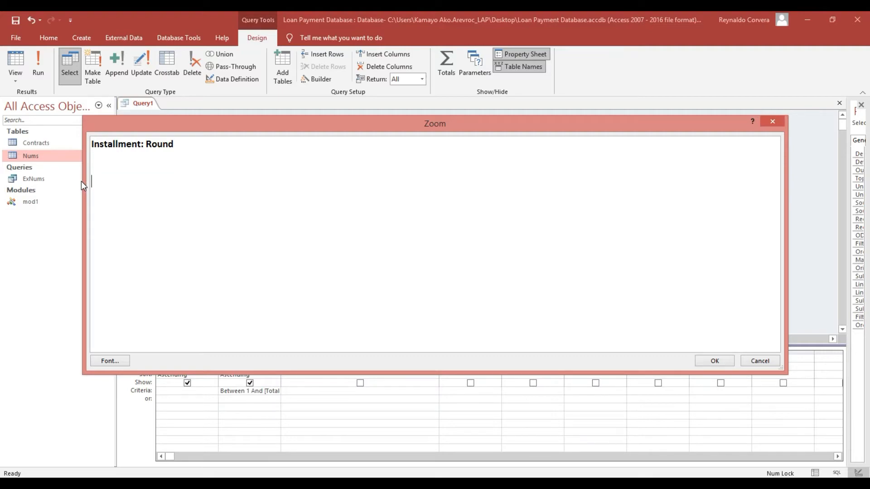
click(203, 146)
text((Pmt)
click(213, 145)
text(()
drag(239, 122, 301, 228)
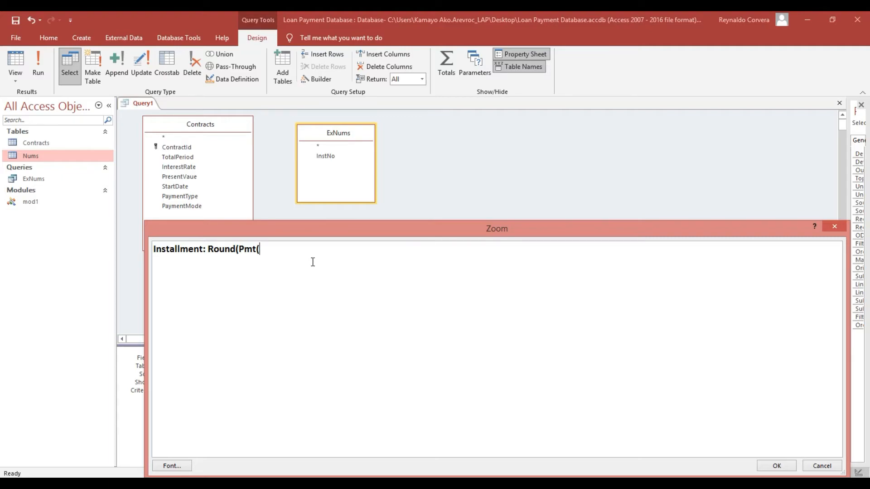
text([InterestRate)
text(]/100,[)
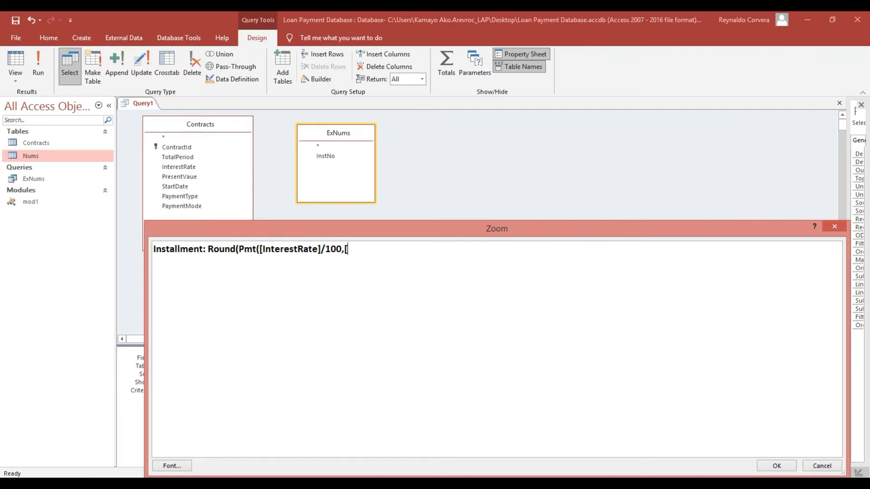
Complete the Installment expression with TotalPeriod],-[PresentValue],0,[PaymentMode]),2) and accept it into the query grid.
text(TotalPeriod],-[Pre)
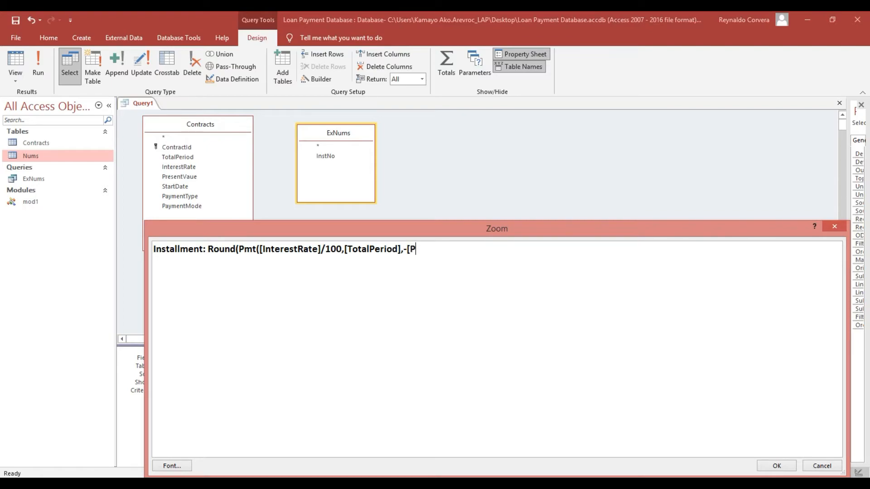
key(BackSpace)
text(esent)
text(Value)
text(])
text(,0)
text(,[)
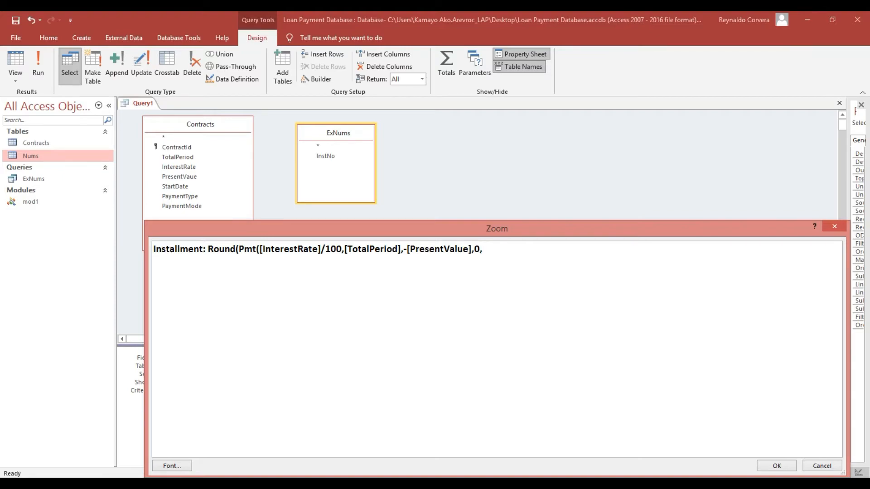
text(PaymentMode)
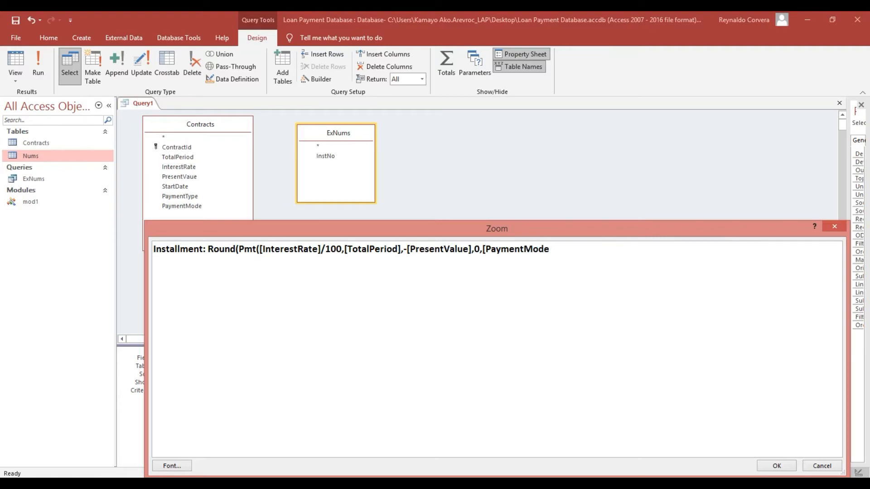
text(]),2))
double_click(155, 250)
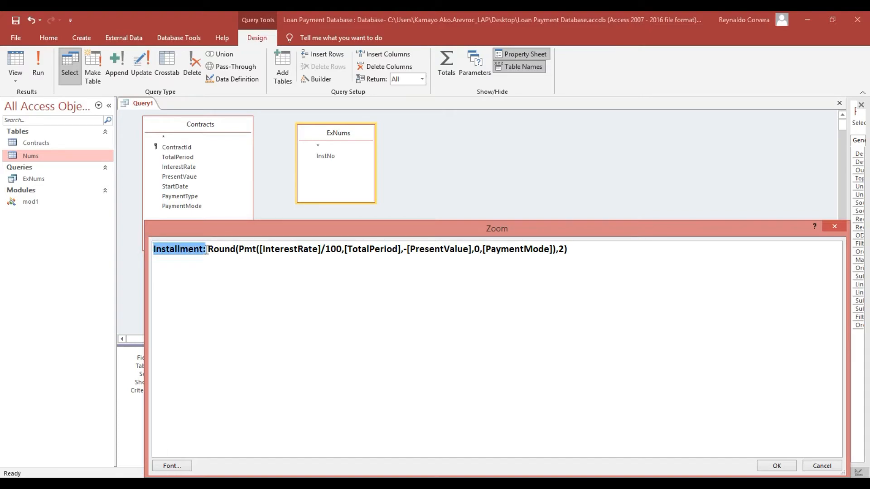
drag(209, 249, 523, 197)
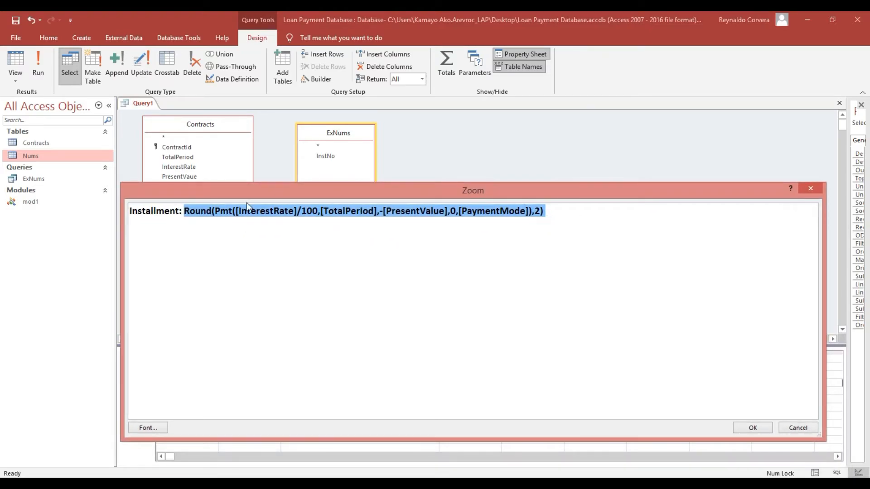
click(280, 219)
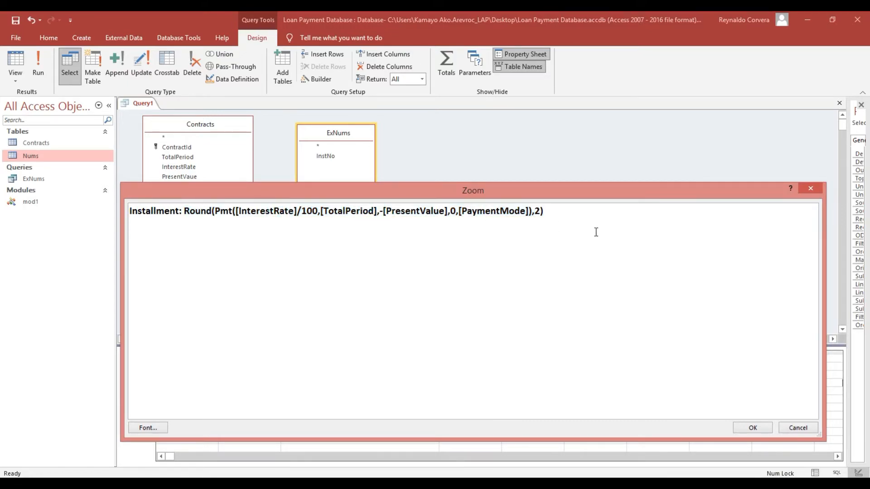
click(750, 428)
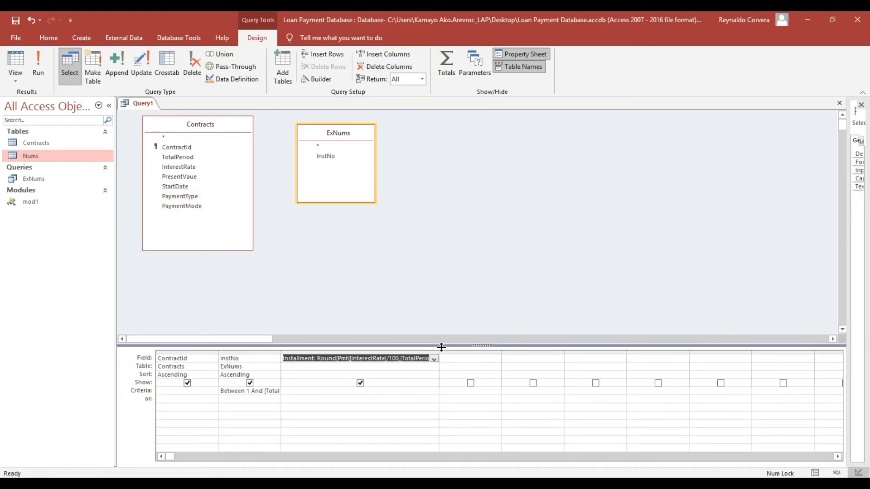
Narrow the Installment column and begin a calculated field in the next, widened column with Due Date: DateAdd("m",.
drag(439, 352, 350, 352)
click(370, 358)
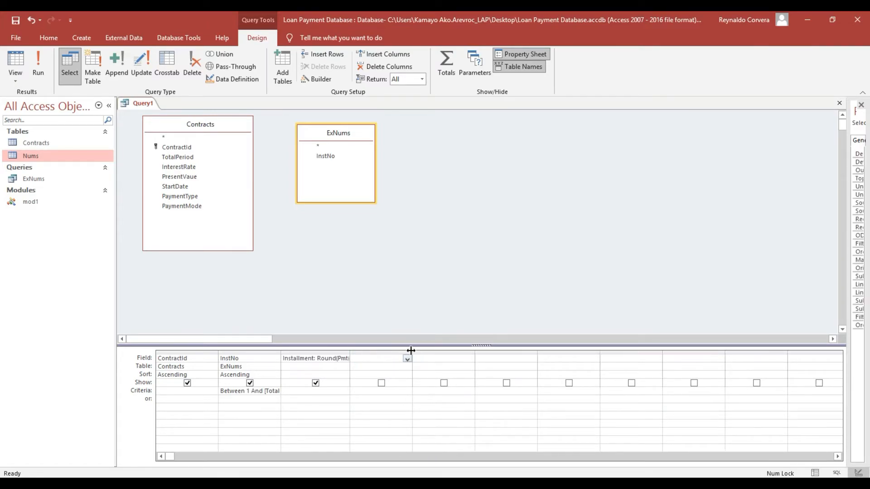
drag(410, 351, 476, 352)
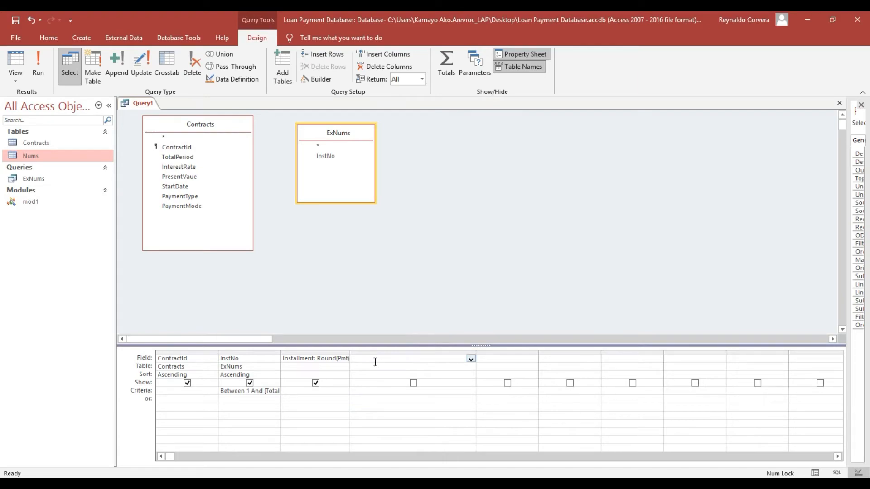
click(375, 361)
right_click(375, 359)
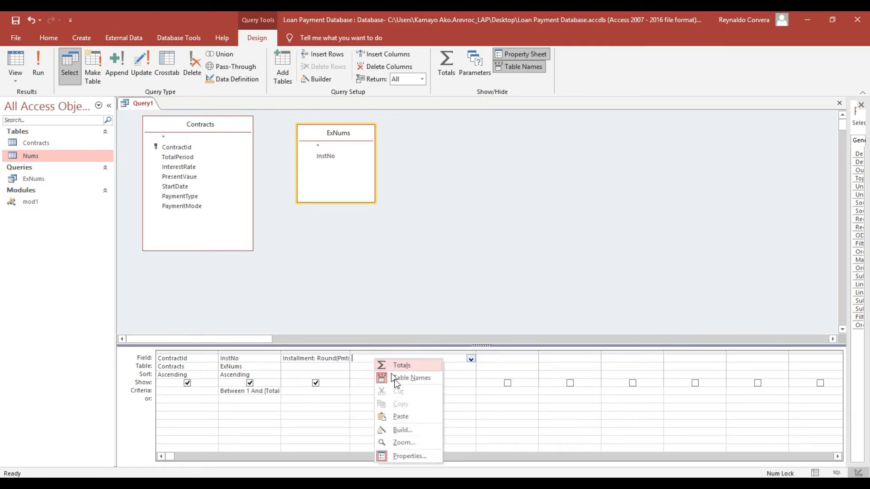
click(402, 442)
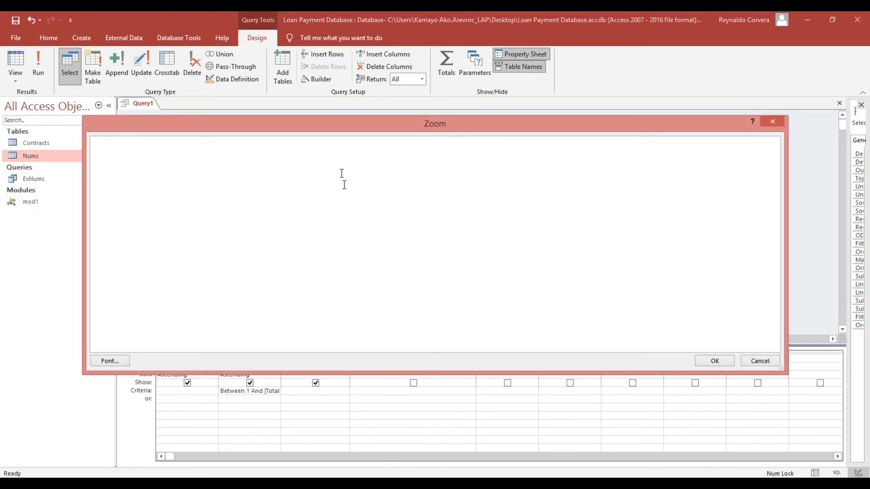
drag(332, 124, 362, 252)
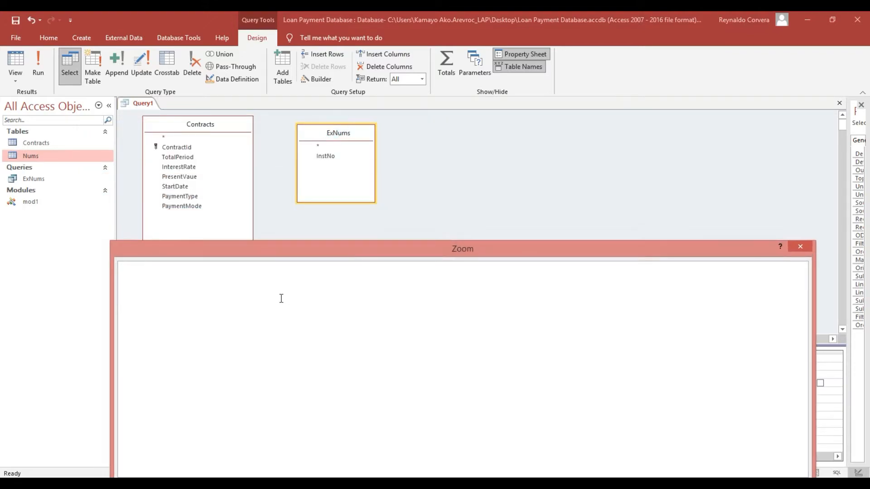
text(Due Date: DateAdd)
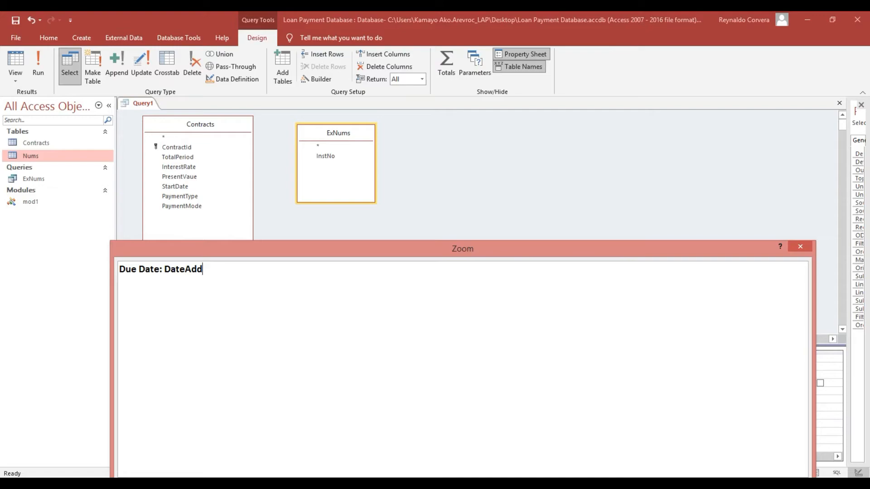
text(("m",)
Continue the Due Date expression with the interval multiplier ([InstNo]-1)*.
text(([)
text(Ins)
key(BackSpace)
key(BackSpace)
key(BackSpace)
text(InstNo)
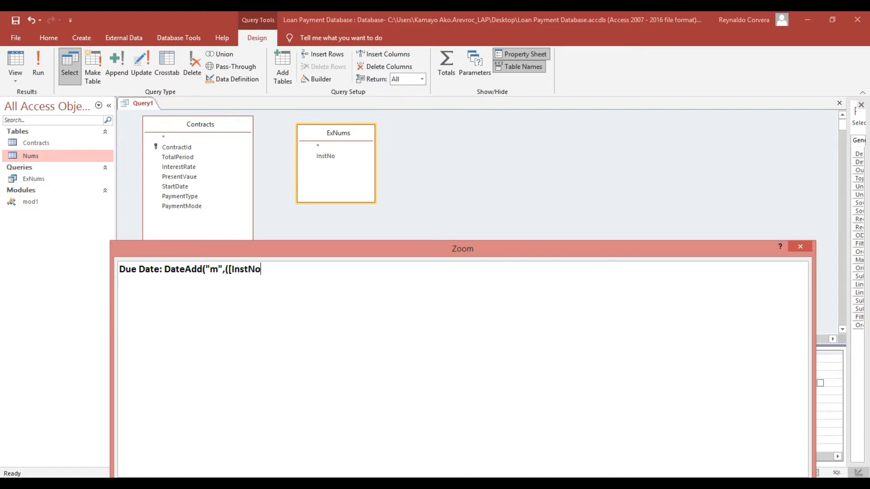
text(])
text(-1)
text())
text(*)
Finish the Due Date expression with [PaymentType],[StartDate]) and accept it into the query grid.
text([Oa)
key(BackSpace)
key(BackSpace)
text(PaymentTyp)
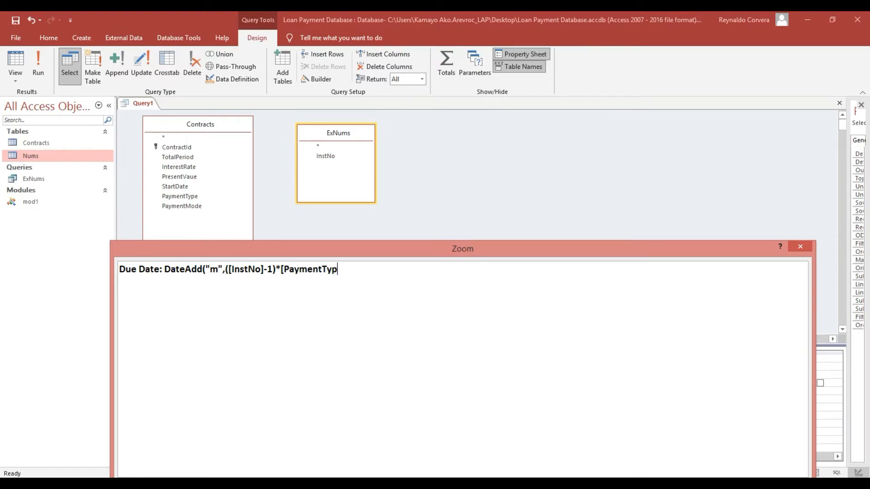
text(e)
text(],)
text([Start)
text(Pe)
key(BackSpace)
key(BackSpace)
text(Date)
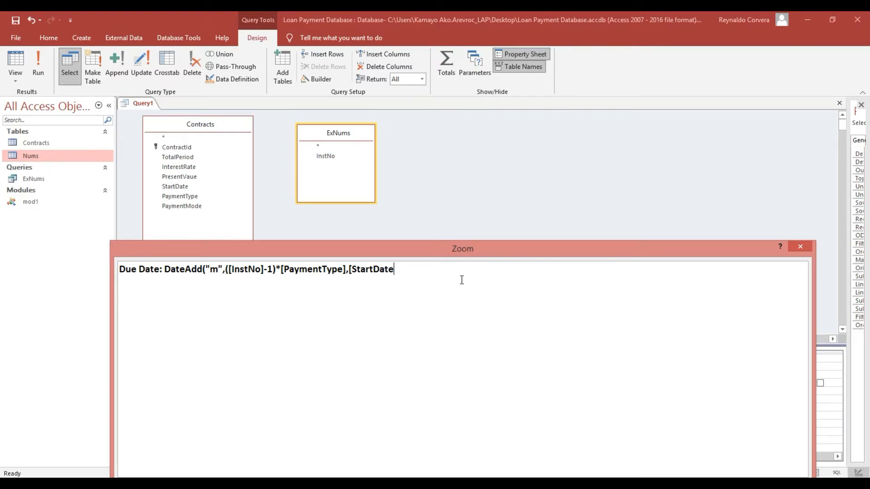
text(]))
drag(511, 248, 492, 173)
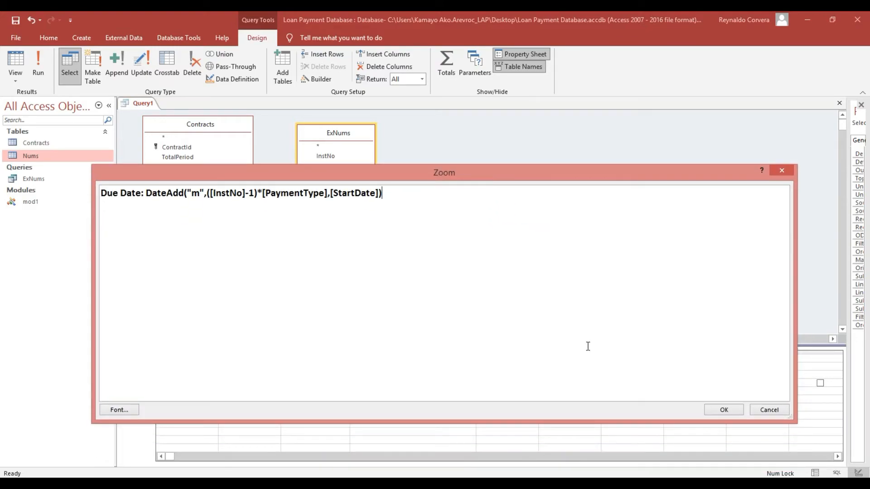
click(720, 410)
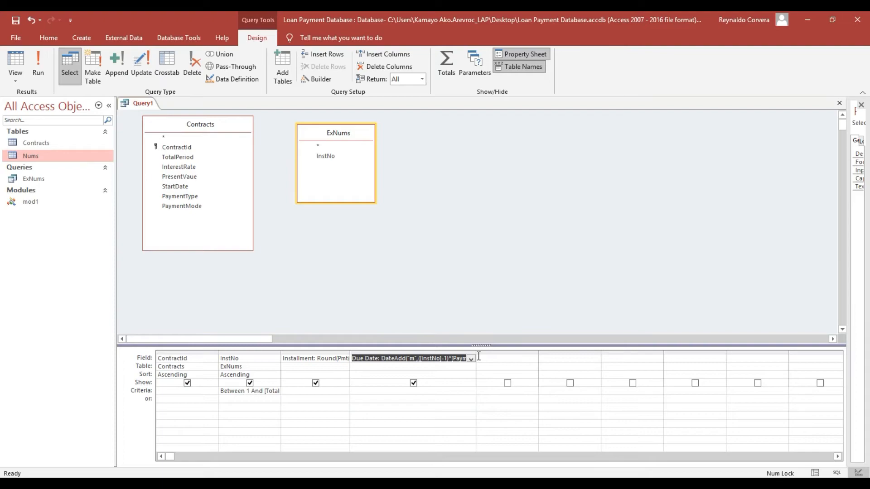
Narrow the Due Date column and begin a calculated field in the next empty column with Interest:Round(IPmt.
drag(476, 356, 403, 357)
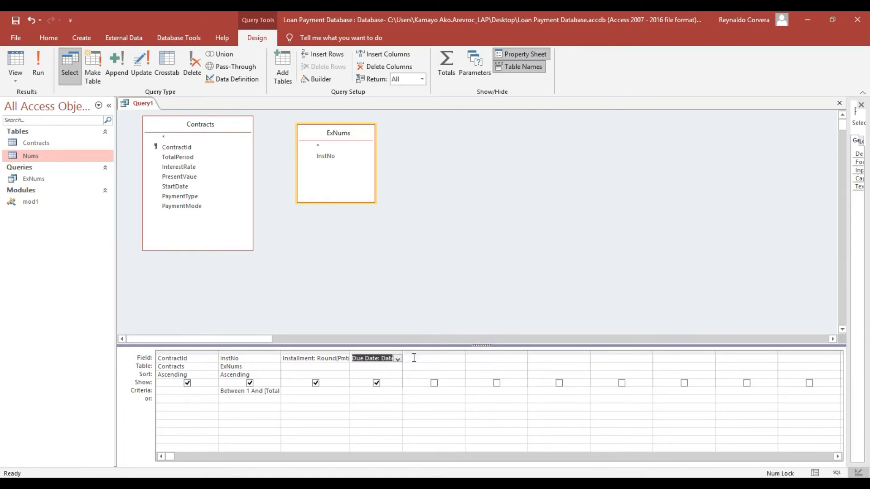
click(413, 358)
right_click(415, 359)
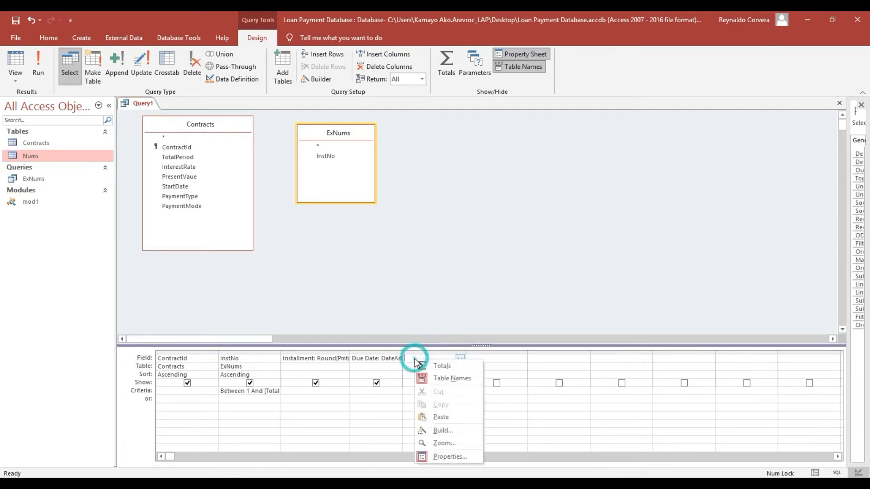
click(442, 443)
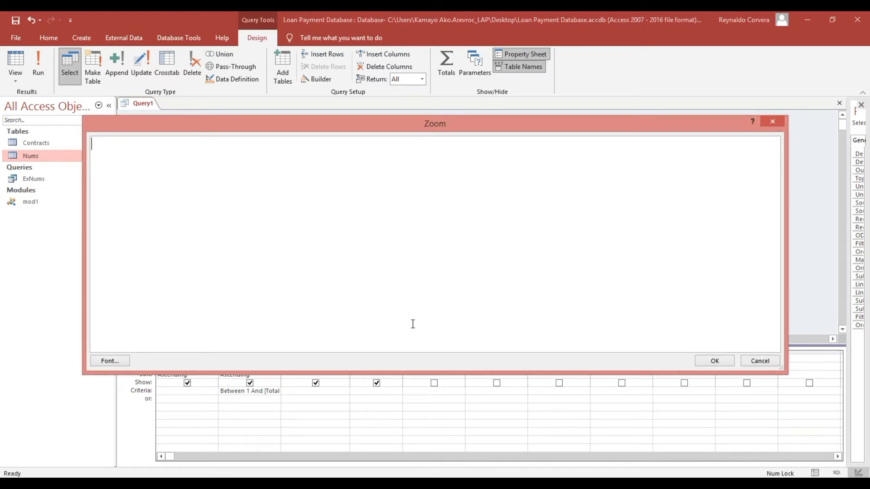
text(Interest:)
text(Round)
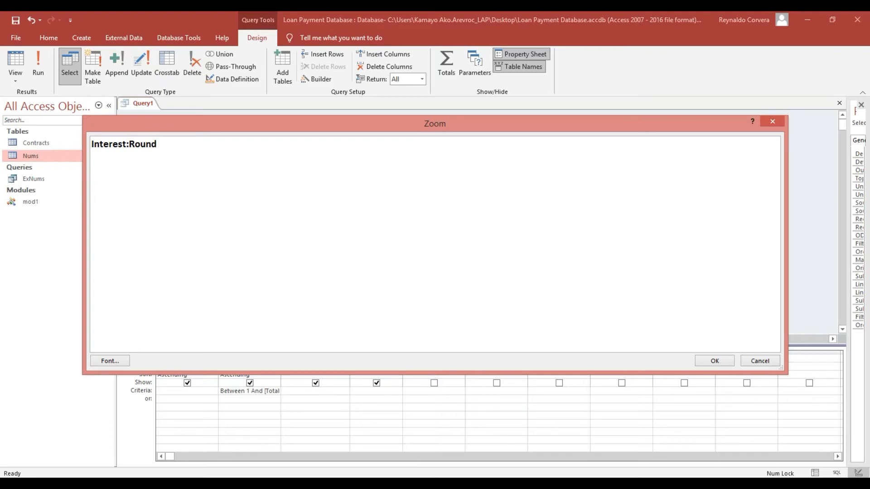
text(()
key(Caps_Lock)
text(IP)
key(Caps_Lock)
text(mt)
Complete the Interest expression with ([InterestRate]/100,[InstNo],[TotalPeriod],-[PresentValue],0,[PaymentMode]),2) and accept it into the query grid.
text(([)
text(Interest)
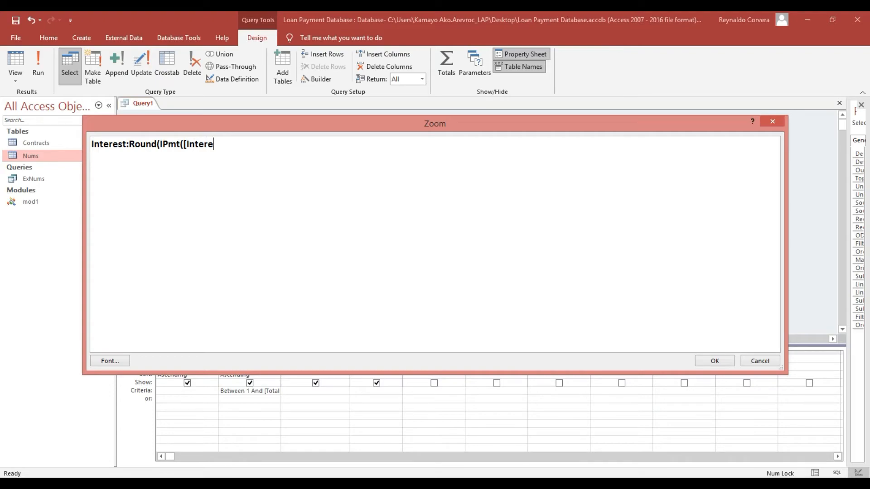
text(Rate]/100,)
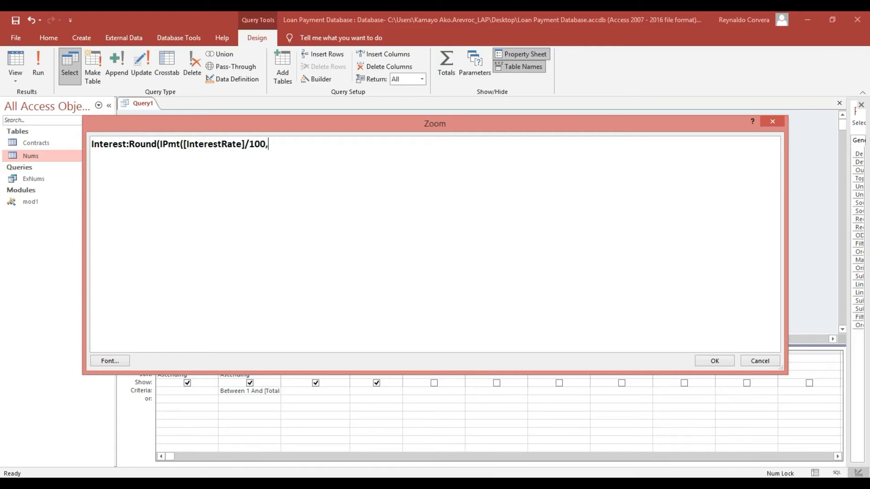
text([Inst)
drag(346, 127, 358, 251)
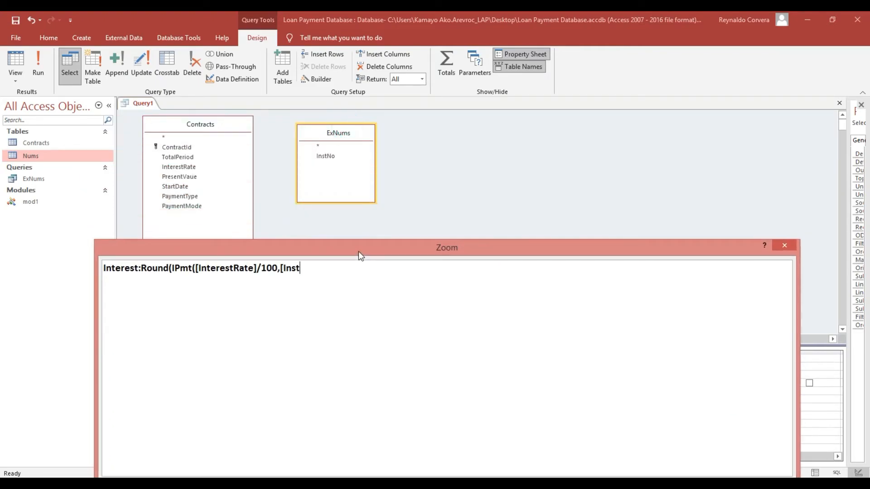
text(No],[TotalPeriod],-[Pre)
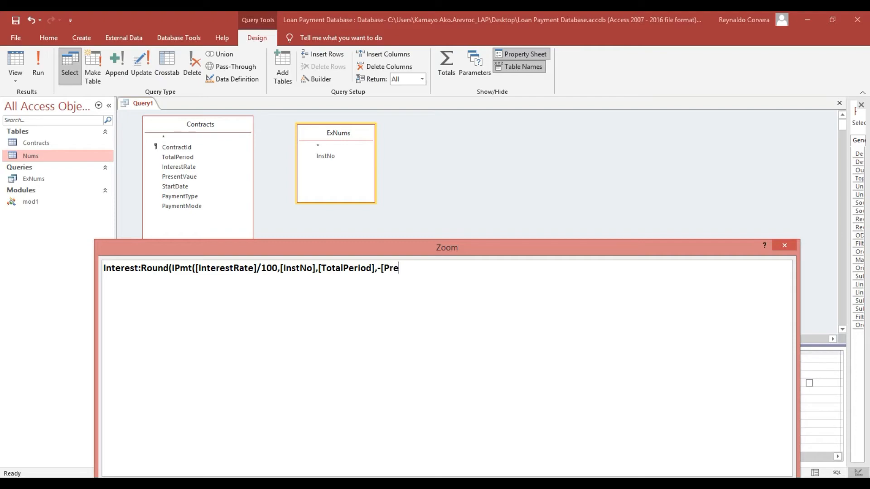
text(sentValue],0,[Payment)
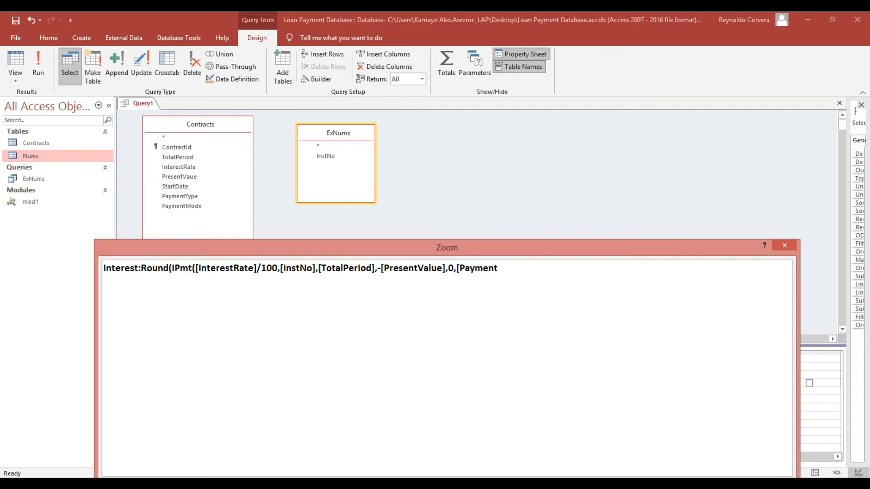
text(Mode]))
text(,2))
drag(424, 246, 413, 157)
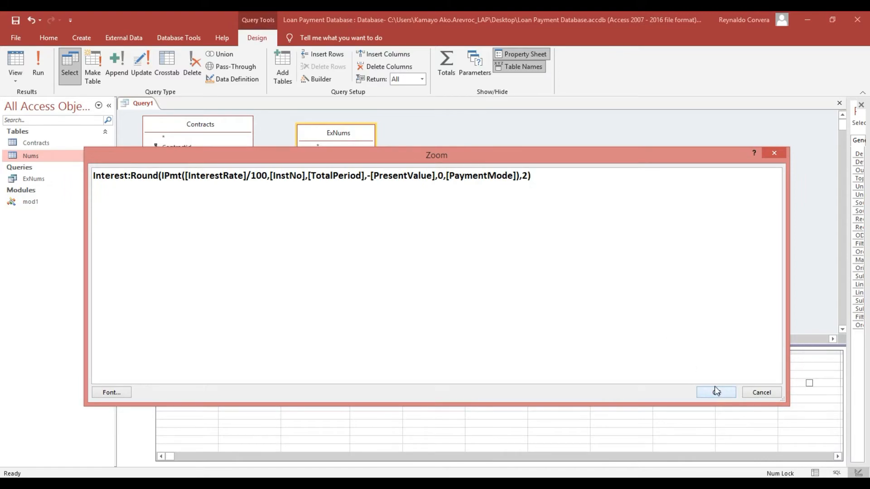
click(715, 390)
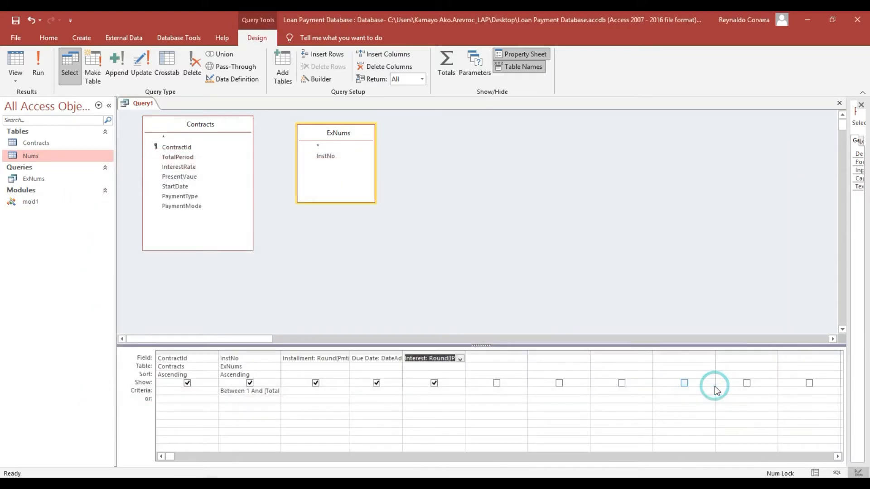
Widen the next empty query column and begin a calculated field there with OutStanding: Round([PresentValue]-.
click(478, 356)
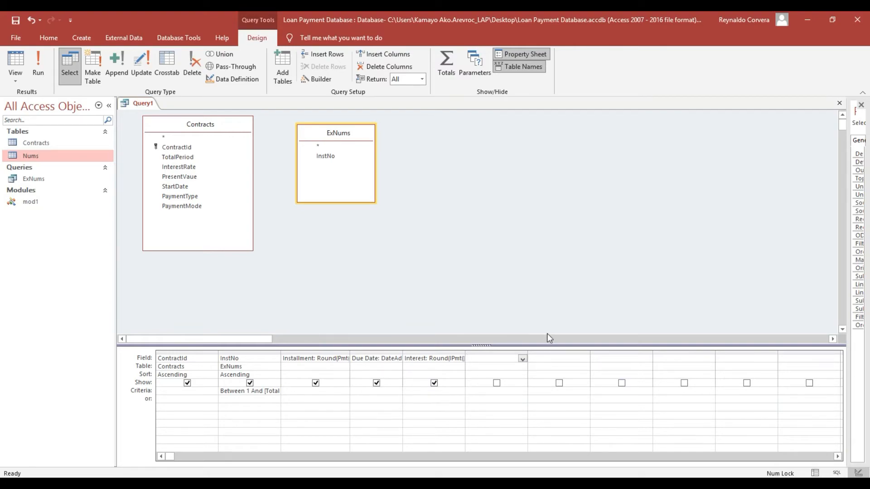
drag(527, 353, 563, 353)
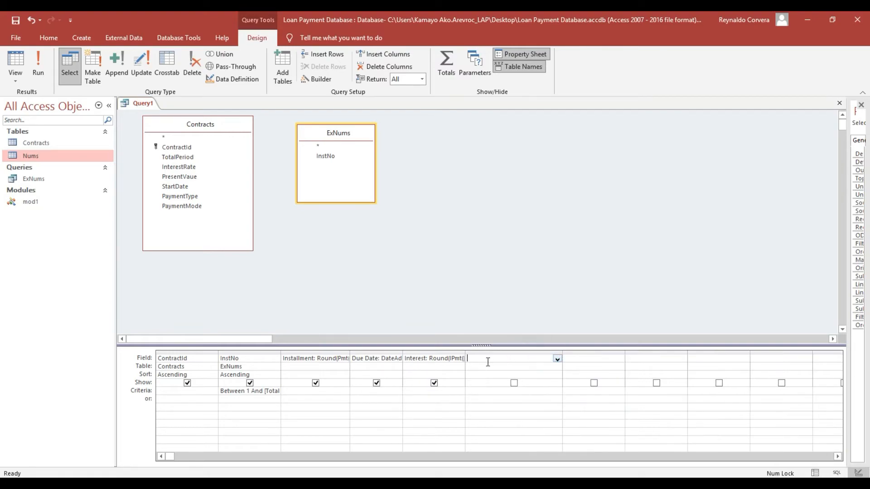
right_click(487, 360)
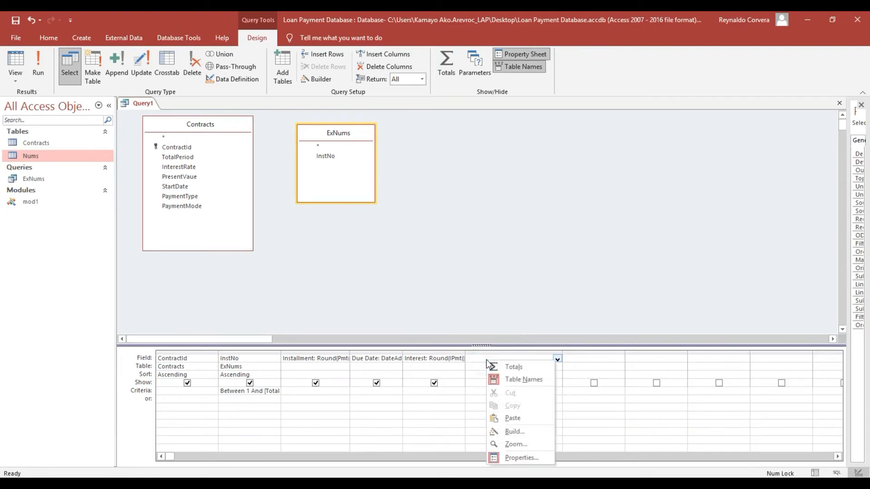
click(516, 441)
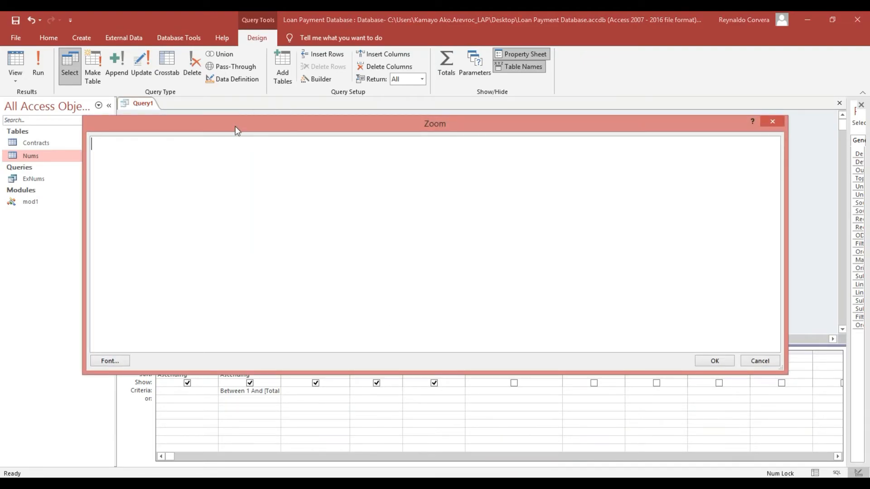
drag(236, 130, 201, 213)
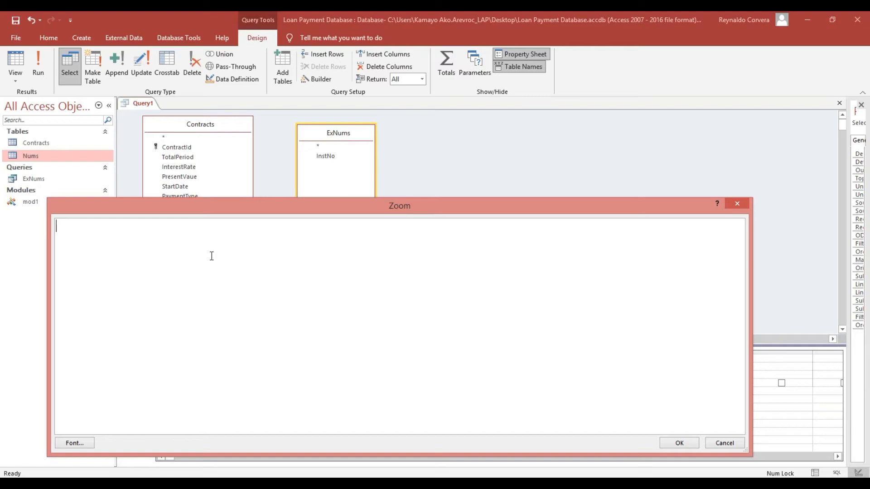
text(OutStanding: Round)
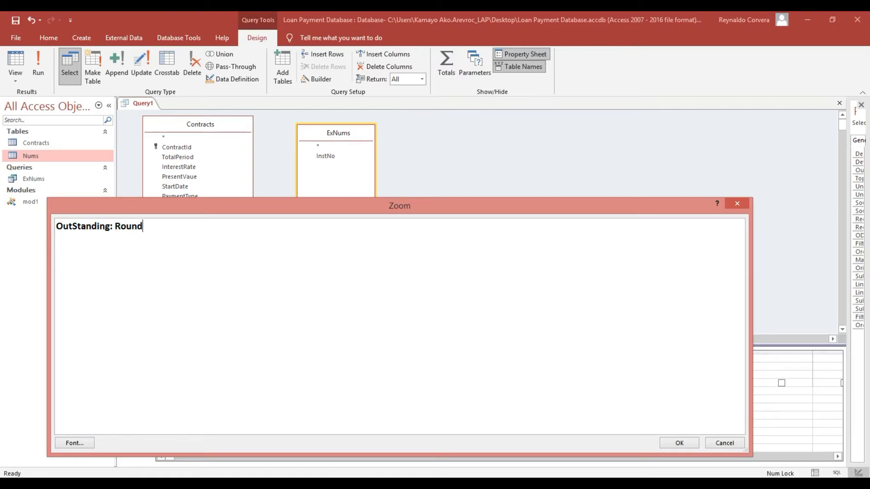
text(()
text([PresentValue]-((Pmt([InterestRate)
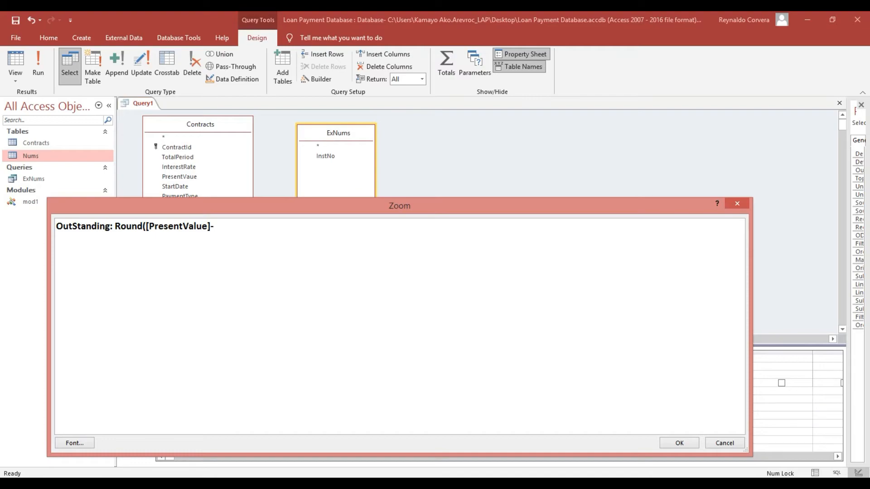
Continue the OutStanding expression with ((Pmt([InterestRate]/100,[TotalPeriod],-[PresentValue],0,[PaymentMode])*[InstNo])-.
text((()
text(Pmt([Interest)
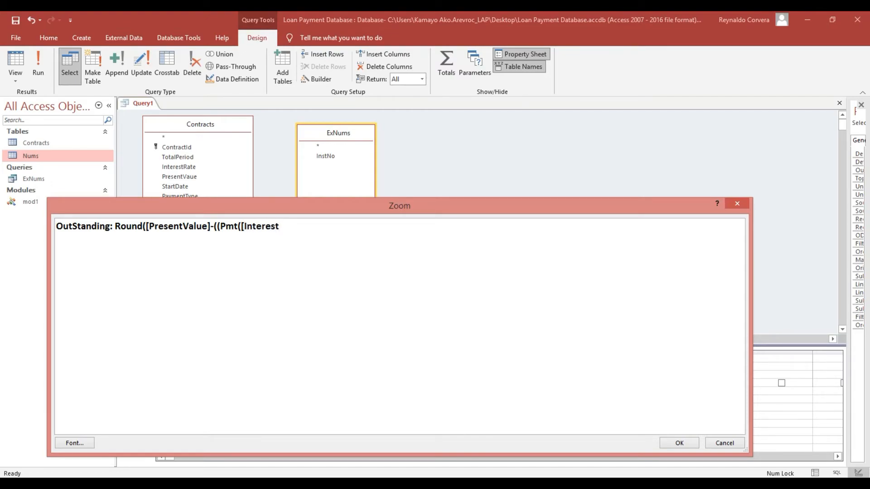
text(Rate)
drag(227, 205, 230, 224)
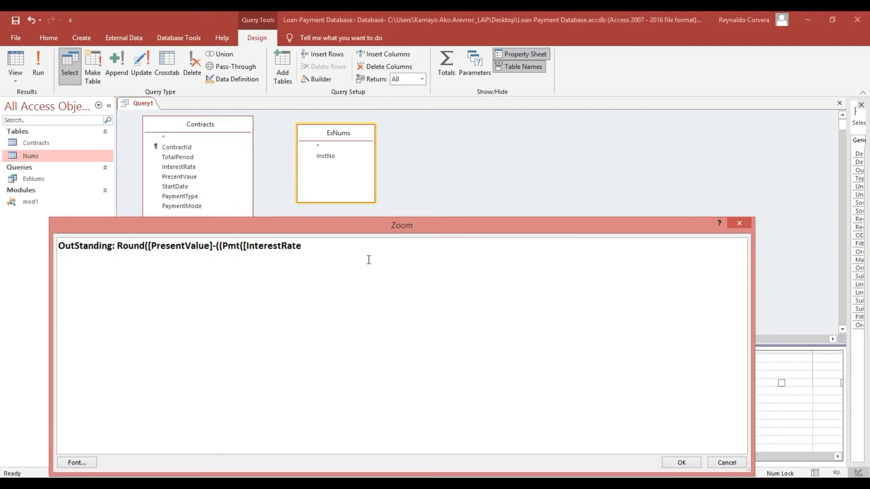
text(]/100,[TotalPerio)
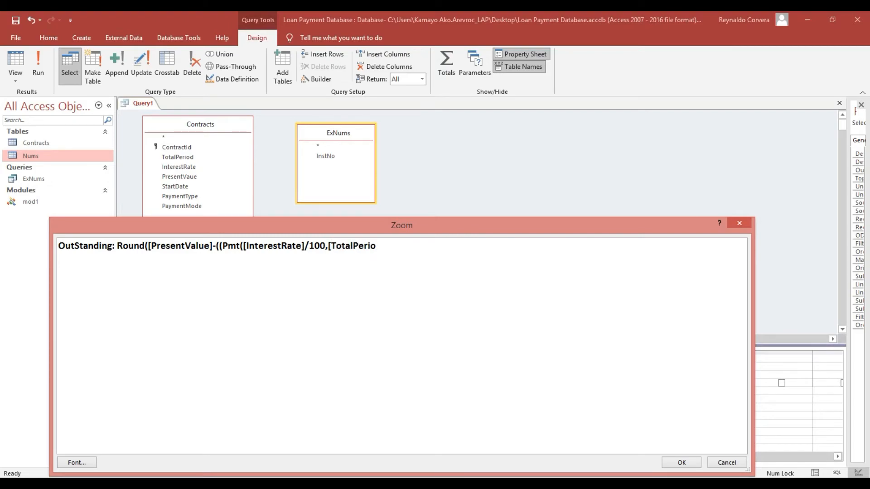
text(d],-[PresentValue)
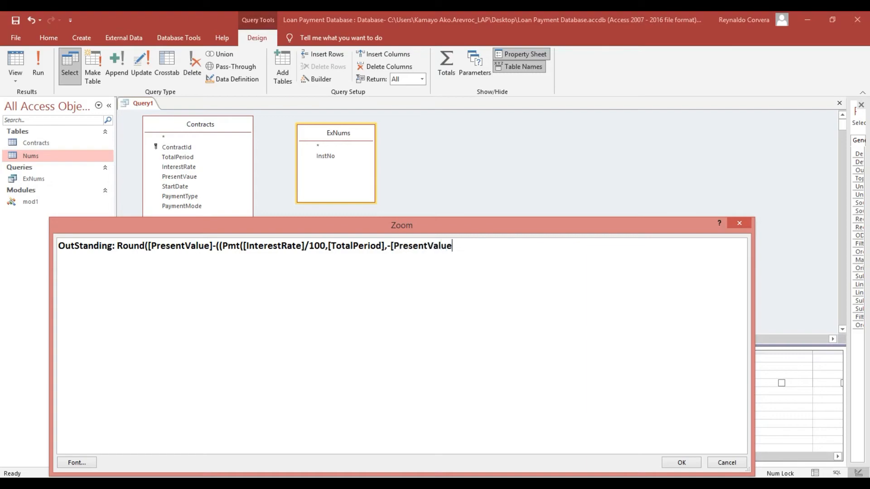
text(],0,[)
drag(192, 224, 168, 234)
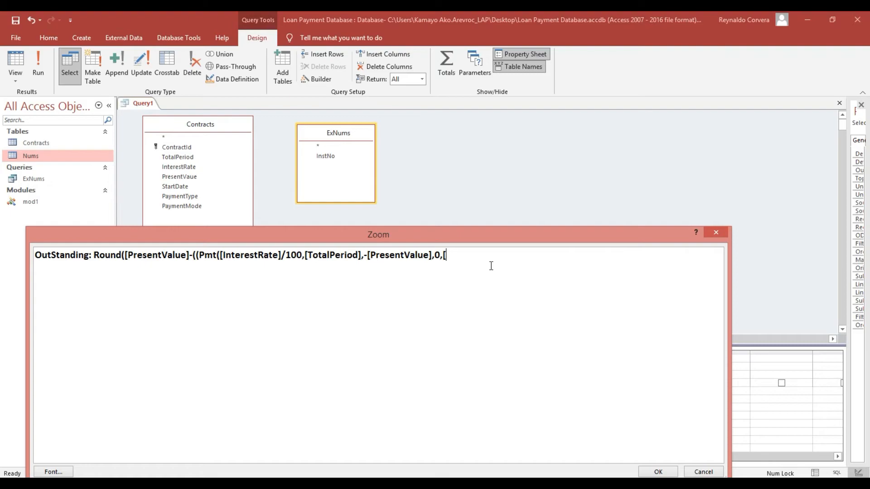
text(PaymentMode])*[Ins)
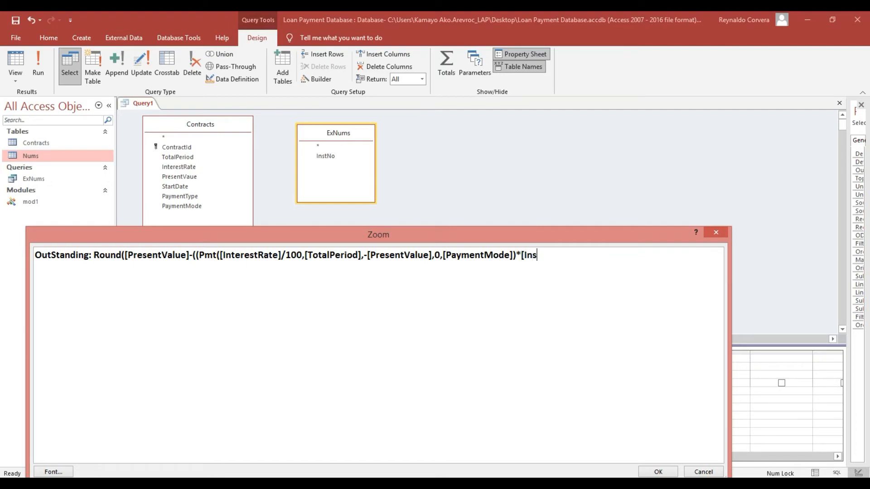
text(tNo])-)
drag(500, 237, 551, 233)
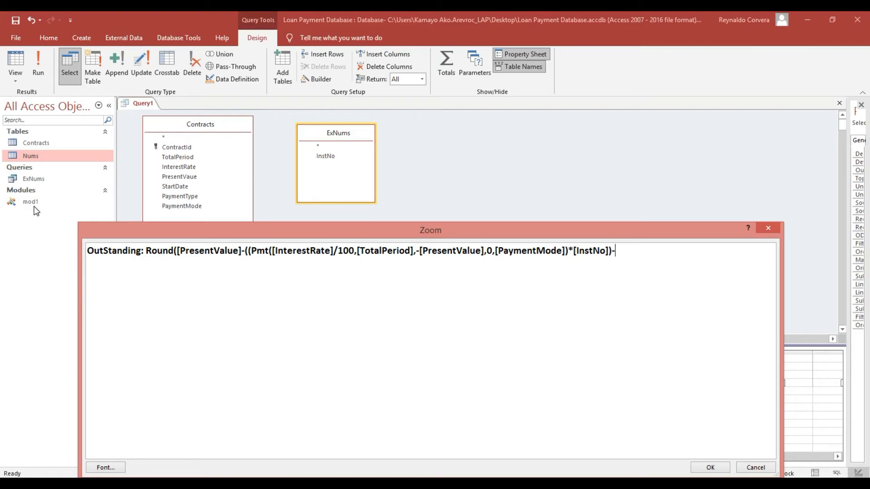
Finish the OutStanding expression with TotInt([InterestRate]/100,[TotalPeriod],[PresentValue],1,[InstNo],[PaymentMode])),2) and accept it into the query grid.
text(TotInt([InterestRate])
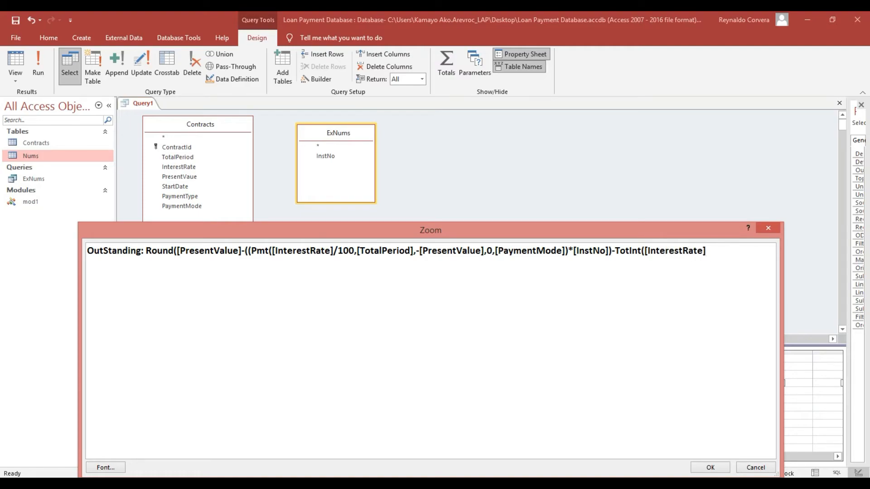
text(/100,[TotalPeriod)
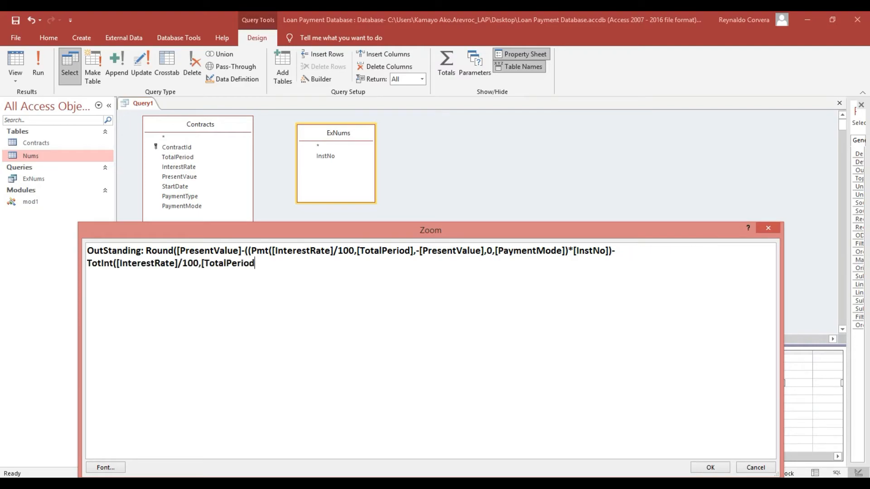
text(],)
text([PresentValue)
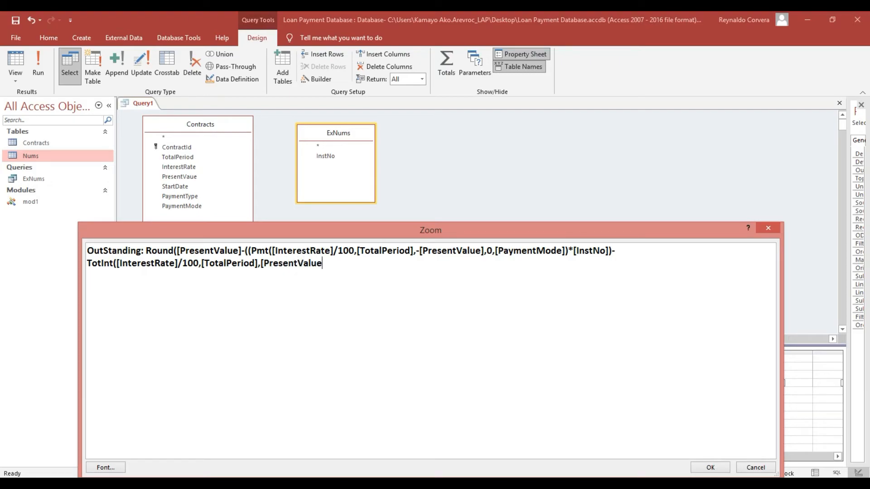
text(],1,[InstNo],[Payment)
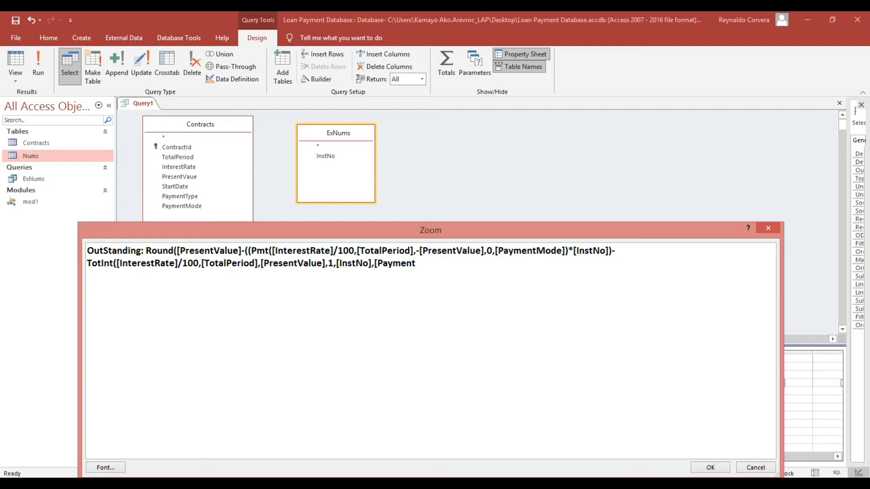
text(Mode])
text())
text(),2))
drag(185, 229, 228, 181)
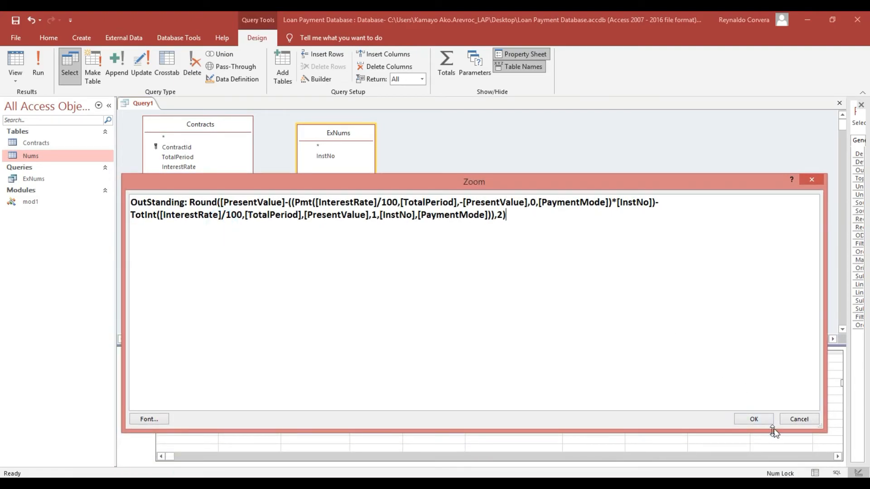
click(752, 424)
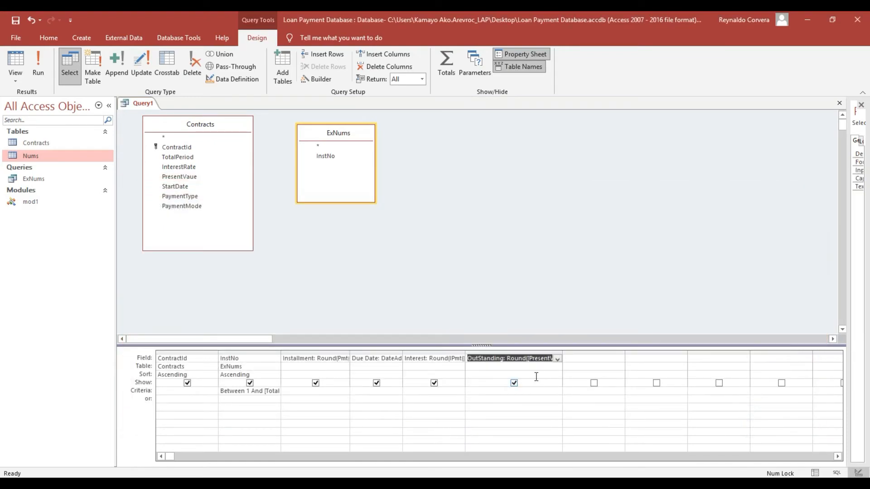
Add a calculated field in the next empty column with the expression Principal:[Installment-[Interest].
click(578, 359)
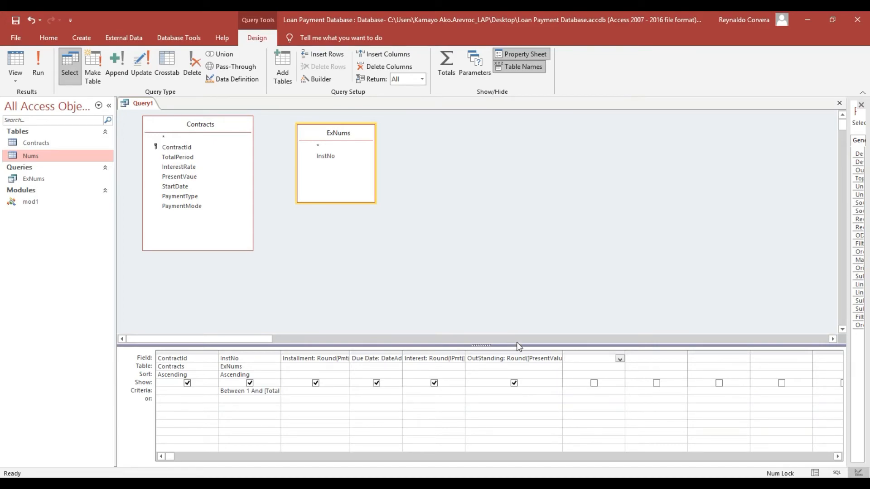
click(577, 358)
right_click(577, 358)
click(599, 440)
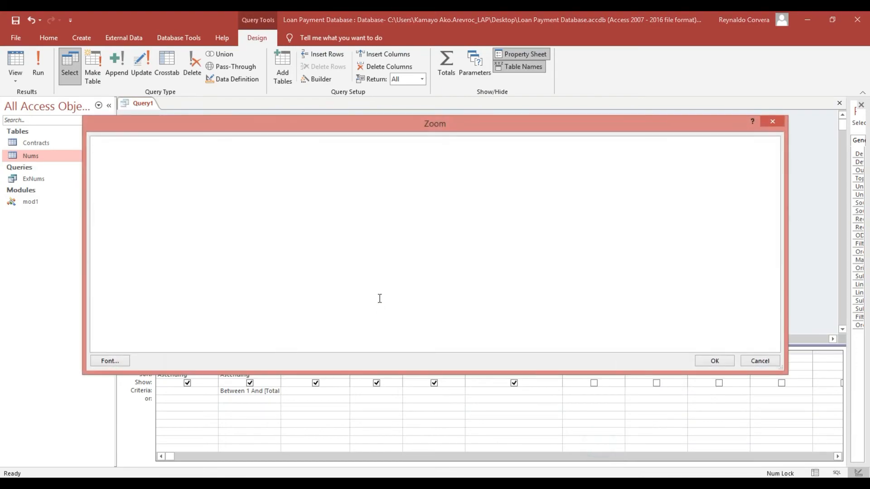
text(Principal:[Installme)
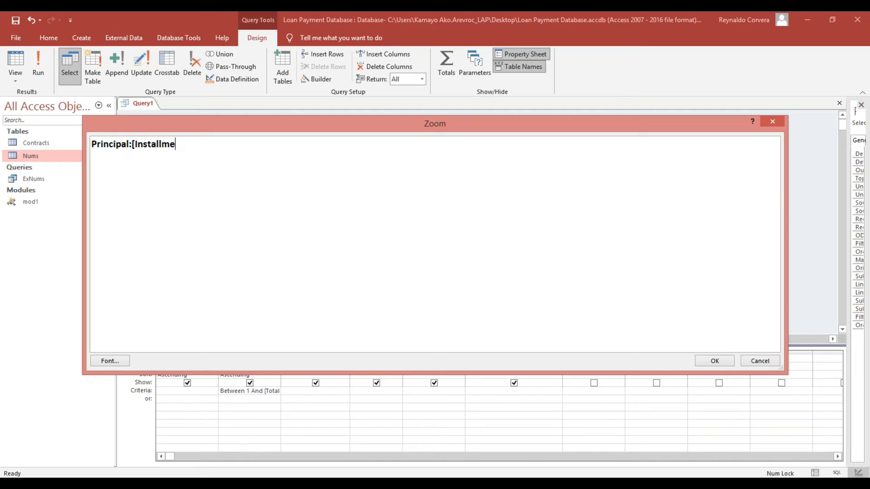
text(nt-[Interest])
drag(295, 124, 627, 387)
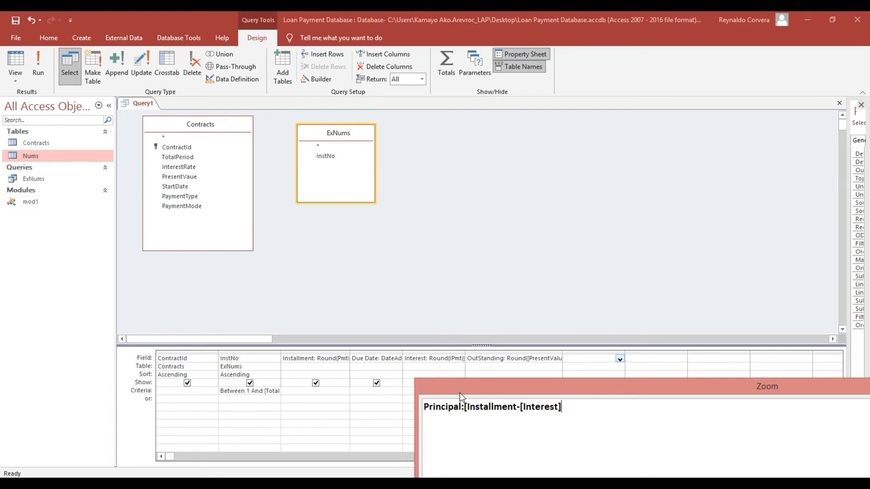
drag(458, 390, 179, 195)
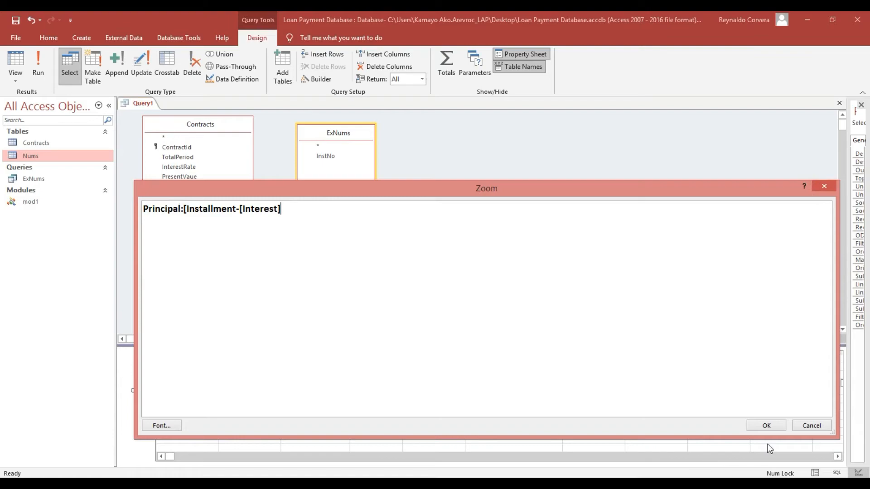
click(766, 426)
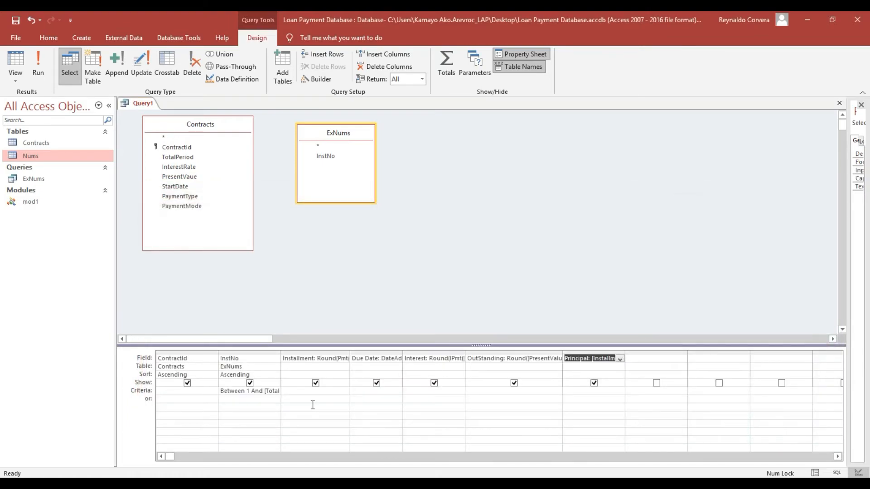
Save the query as RepaymentSchedule and close it.
click(298, 400)
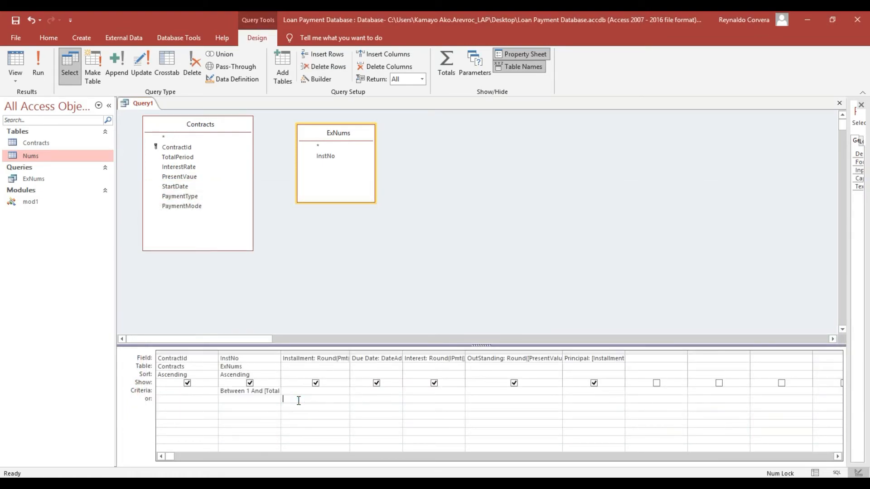
key(ctrl+s)
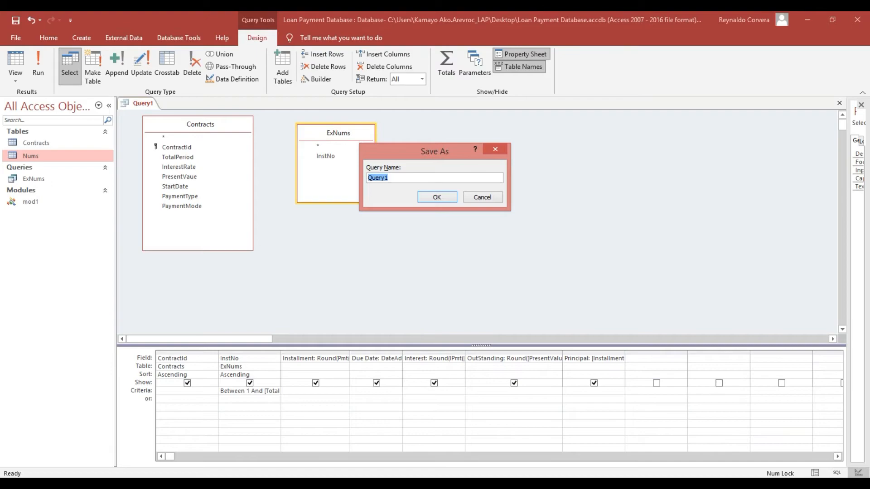
text(RepaymentSchedule)
click(436, 200)
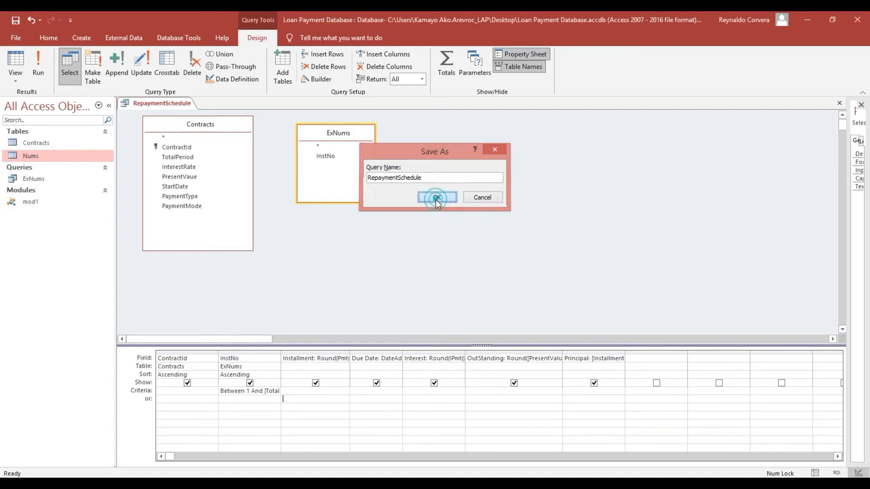
click(16, 20)
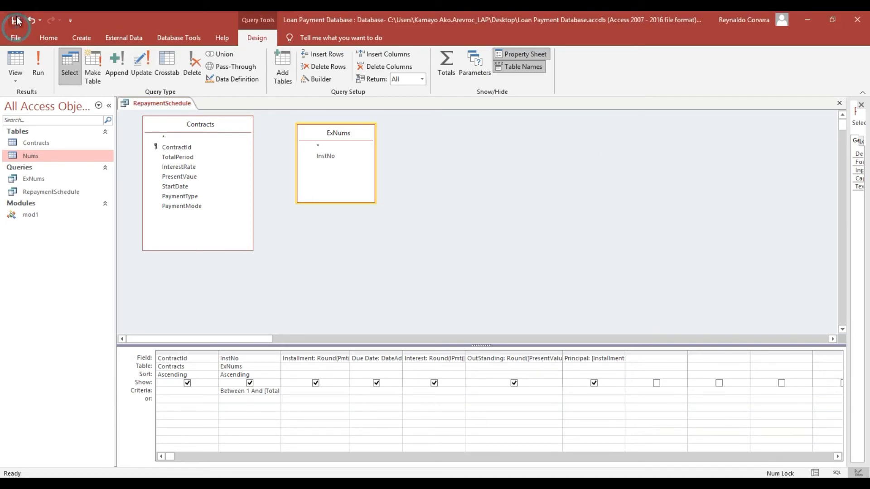
click(839, 103)
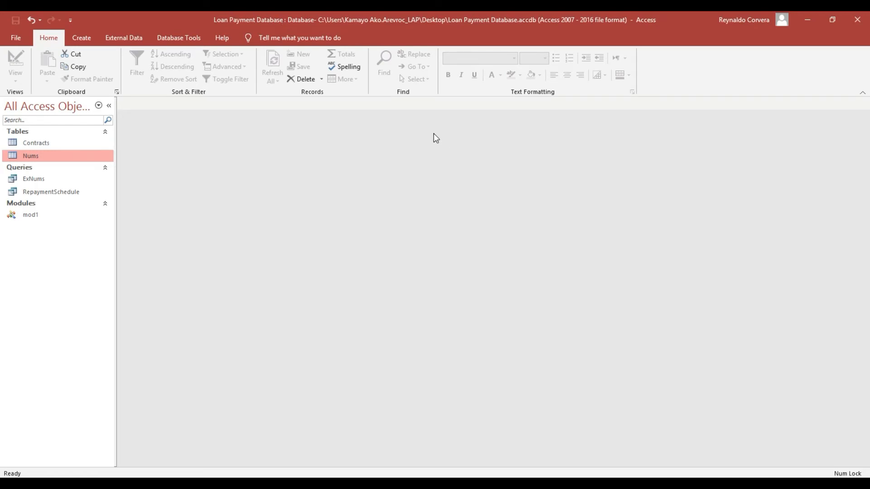
Create a blank form in design view and enlarge its Detail area to about 9.75 by 5.75 inches.
click(84, 39)
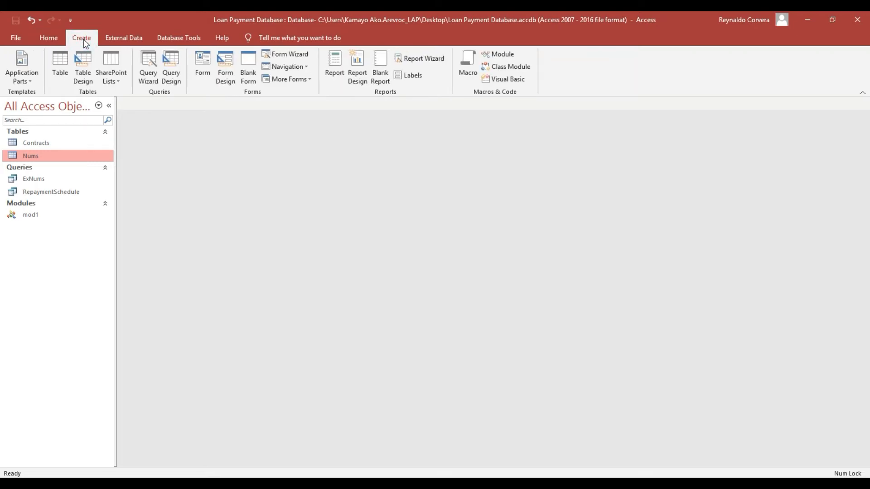
click(218, 71)
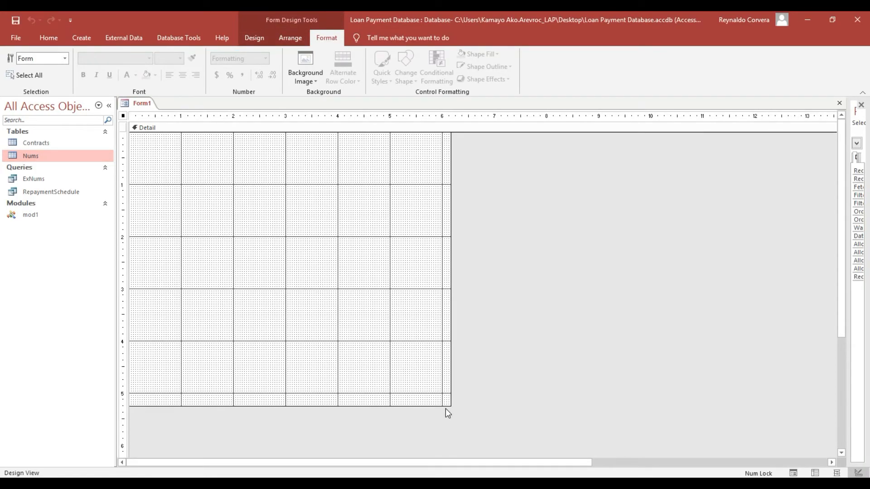
drag(448, 406, 638, 432)
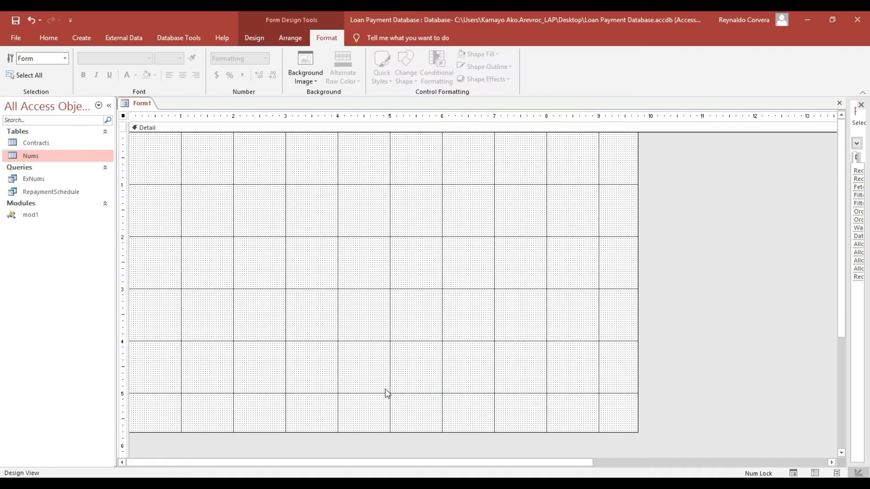
Save the form as frmContracts.
key(ctrl+s)
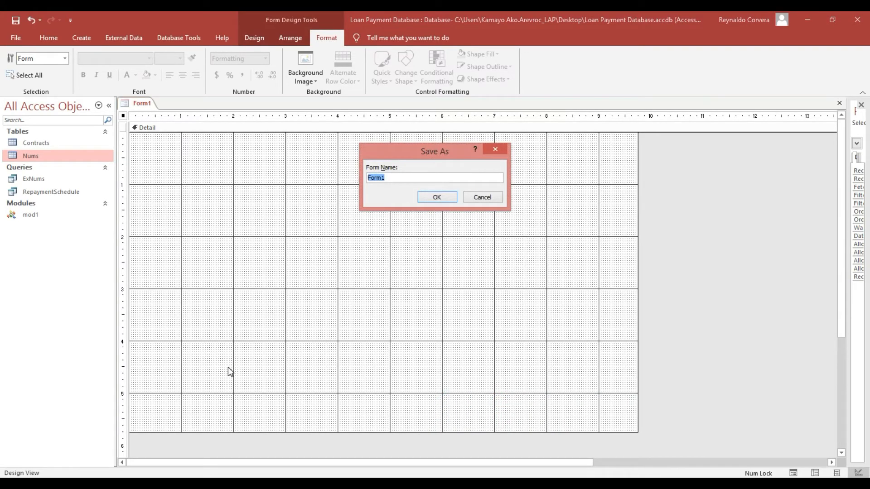
text(frm)
text(Com)
key(BackSpace)
text(ntracts)
click(436, 198)
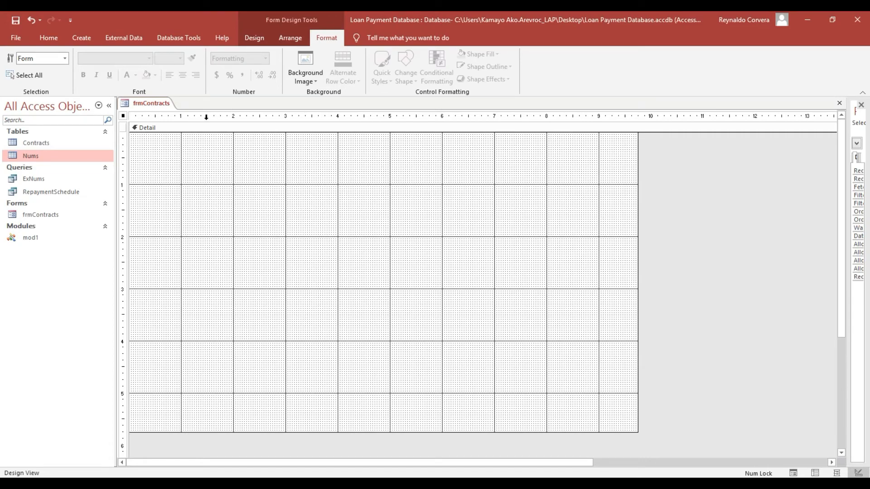
Open the query builder for the form's Record Source and dismiss the Show Table dialog without adding a table.
drag(846, 161, 452, 167)
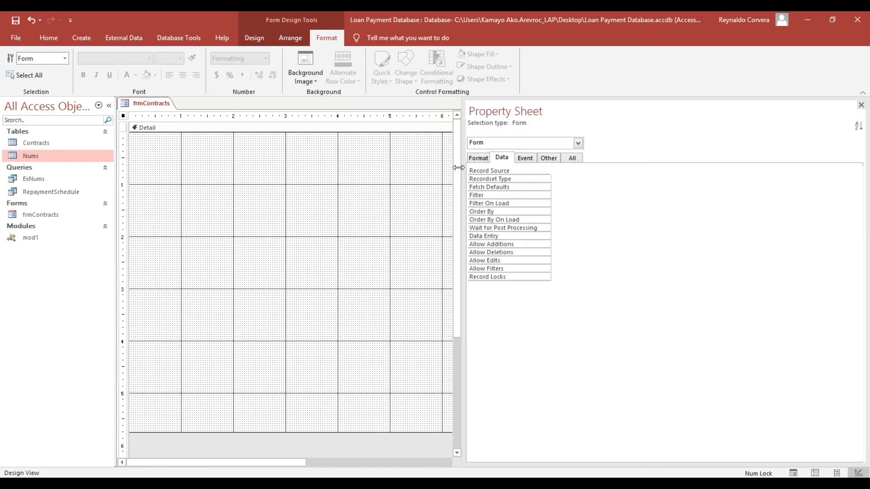
click(21, 145)
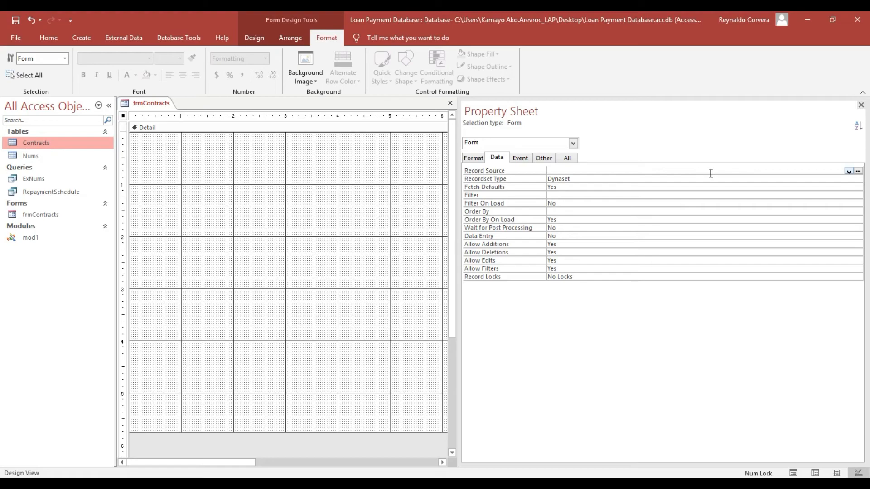
click(858, 172)
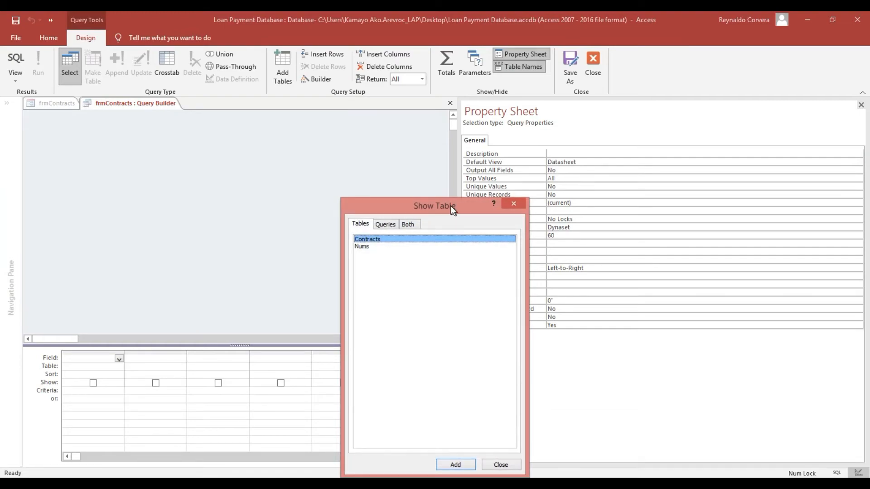
drag(450, 204, 418, 189)
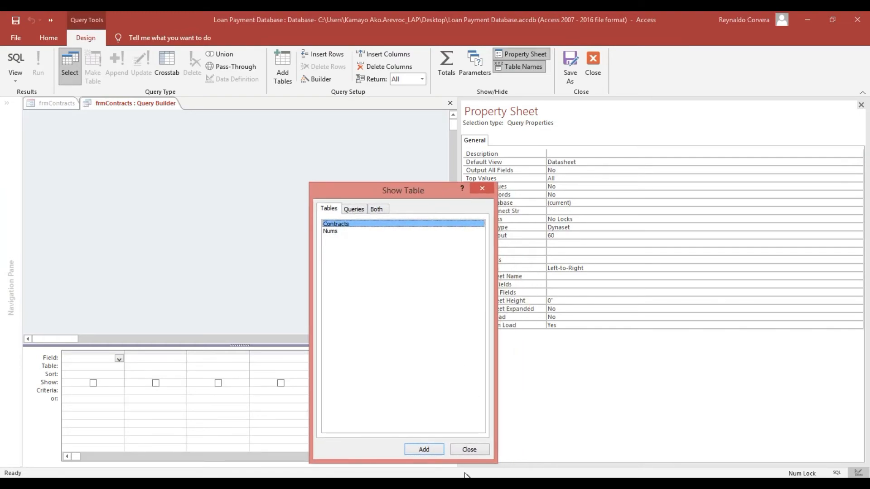
click(468, 450)
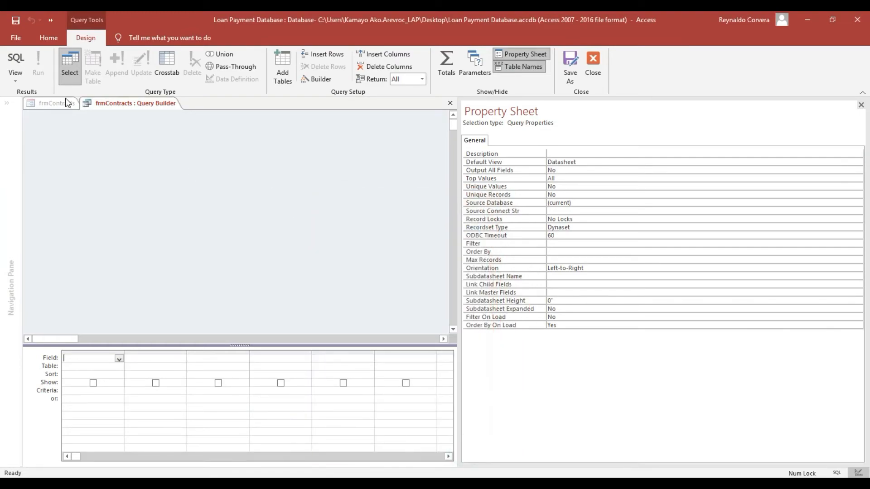
click(14, 63)
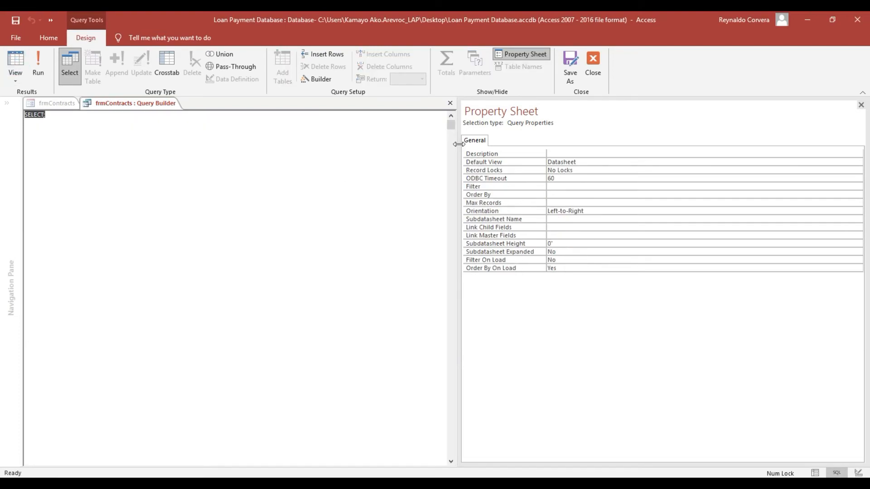
drag(459, 142, 562, 142)
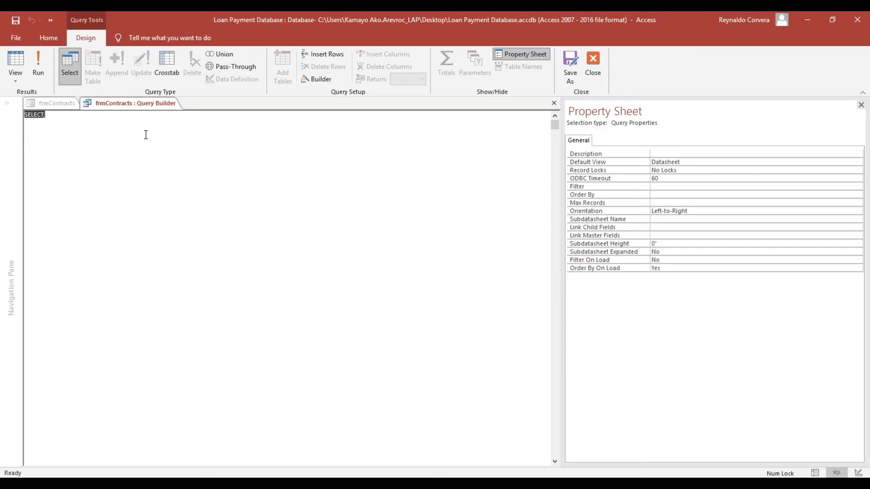
right_click(111, 129)
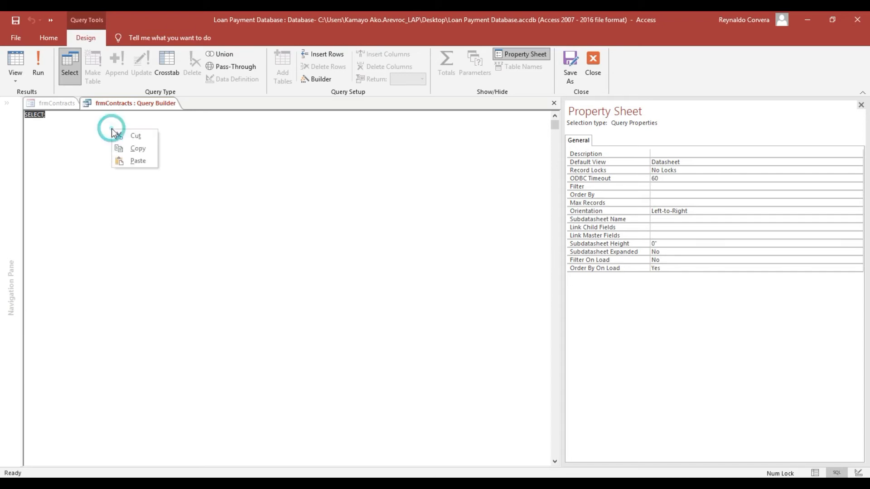
click(40, 135)
click(56, 114)
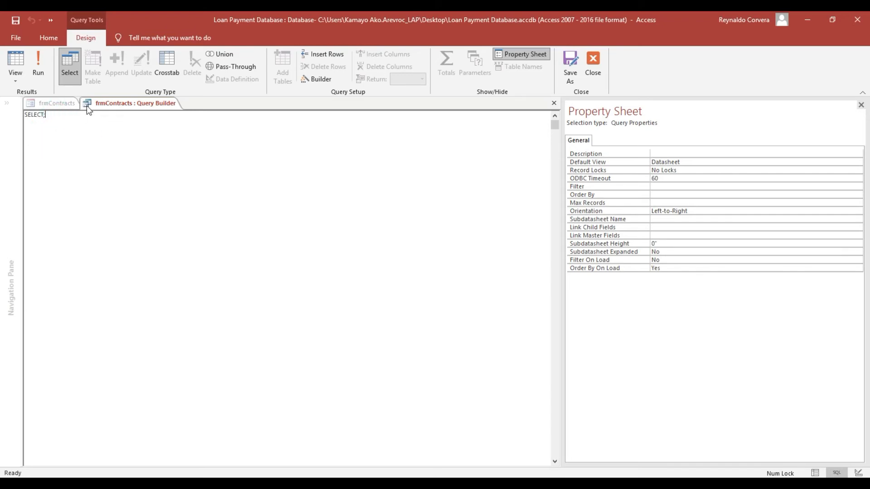
click(21, 81)
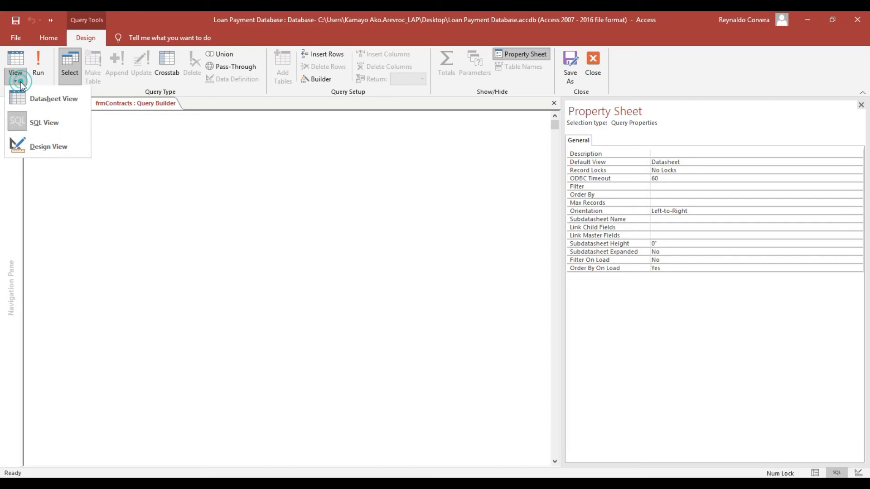
click(31, 143)
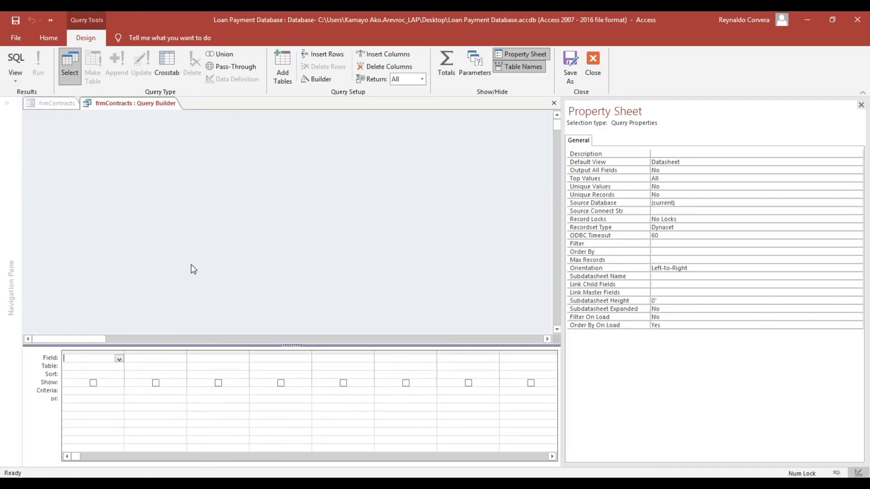
Widen the query builder's first column and working area, and add the Contracts table to the query.
drag(124, 352, 209, 352)
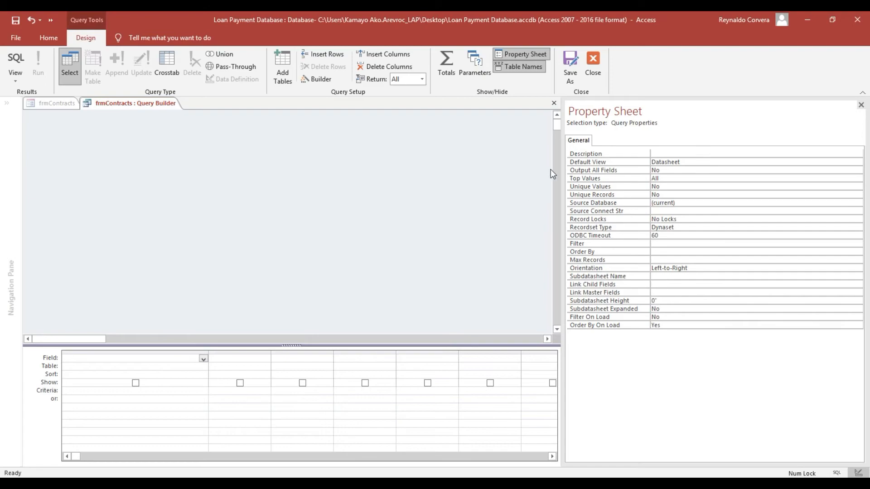
drag(561, 165, 653, 165)
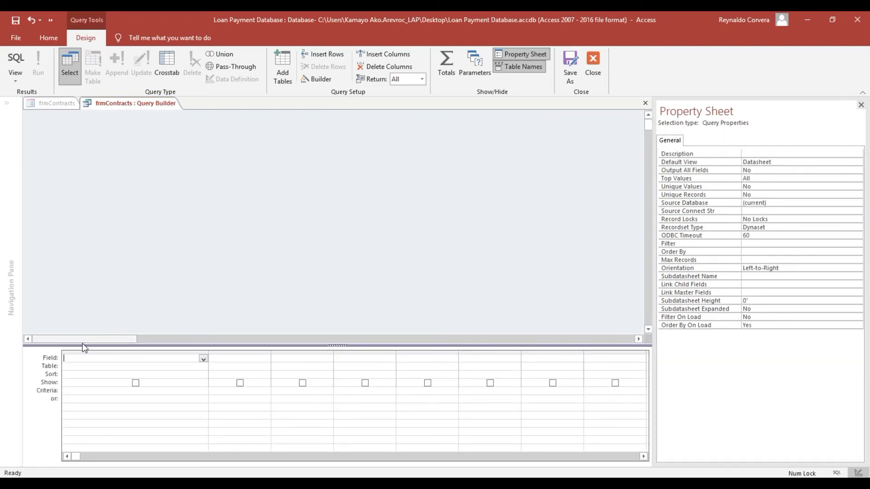
right_click(393, 150)
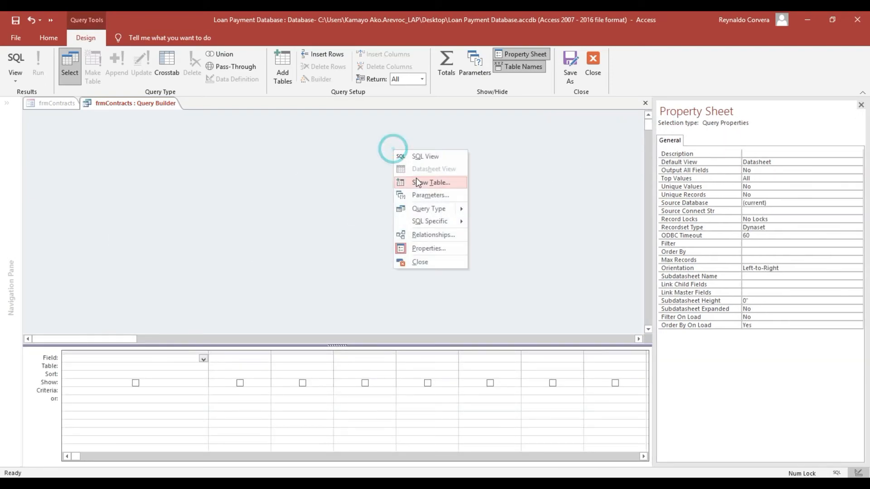
click(422, 179)
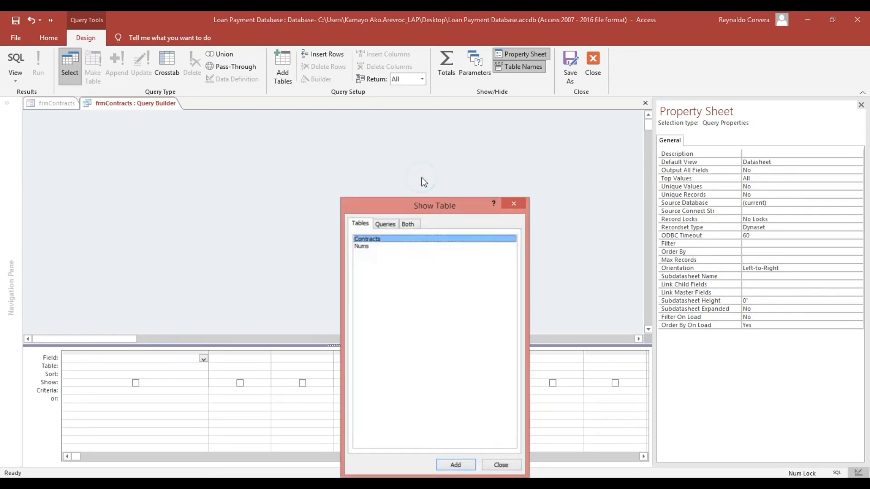
drag(407, 200, 418, 156)
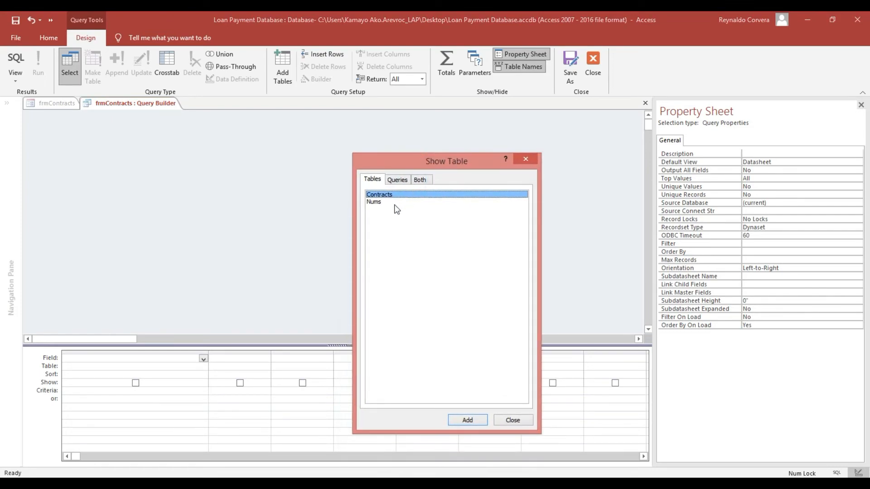
double_click(383, 196)
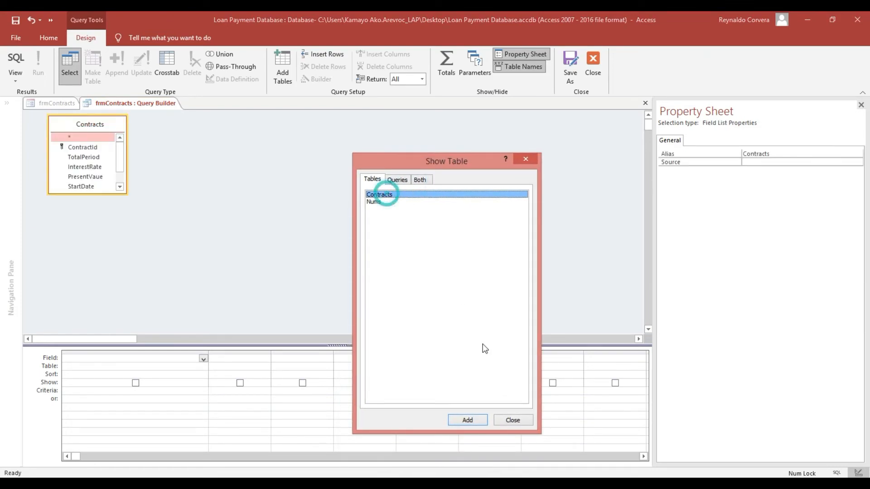
click(513, 421)
Enlarge the Contracts field list, place all its fields (Contracts.*) in the first column, and close the query builder without saving.
drag(127, 194, 161, 257)
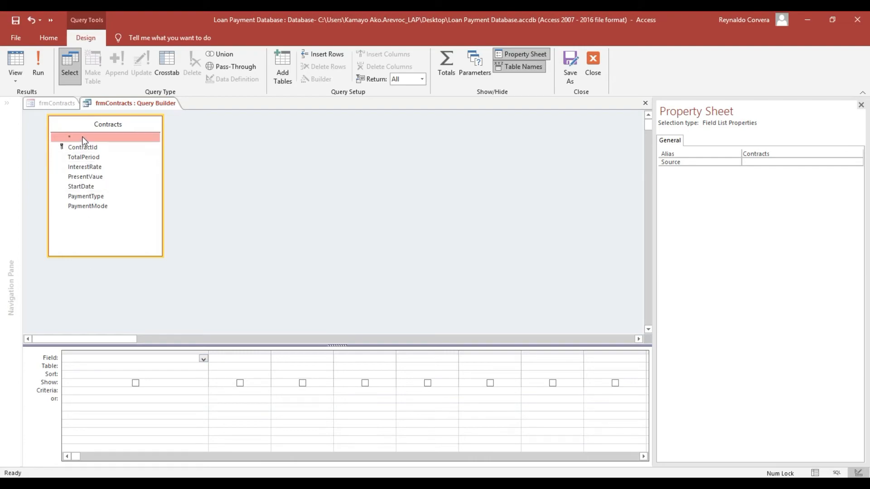
drag(83, 137, 70, 358)
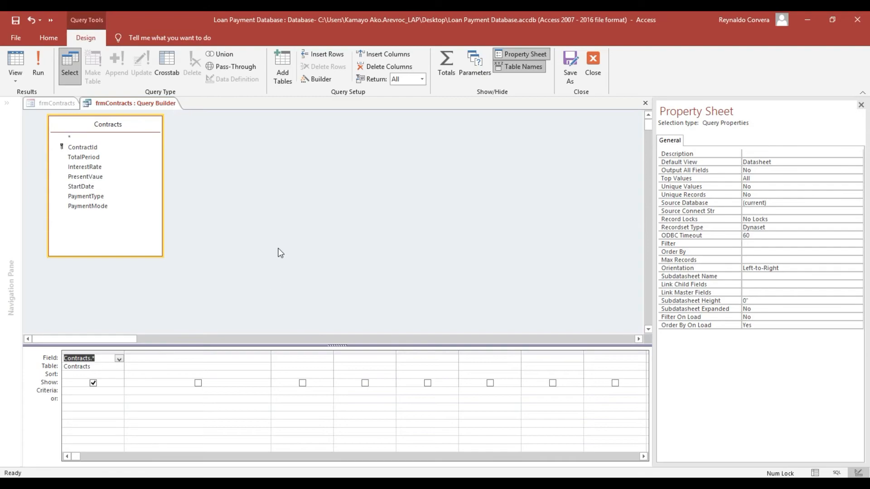
click(600, 63)
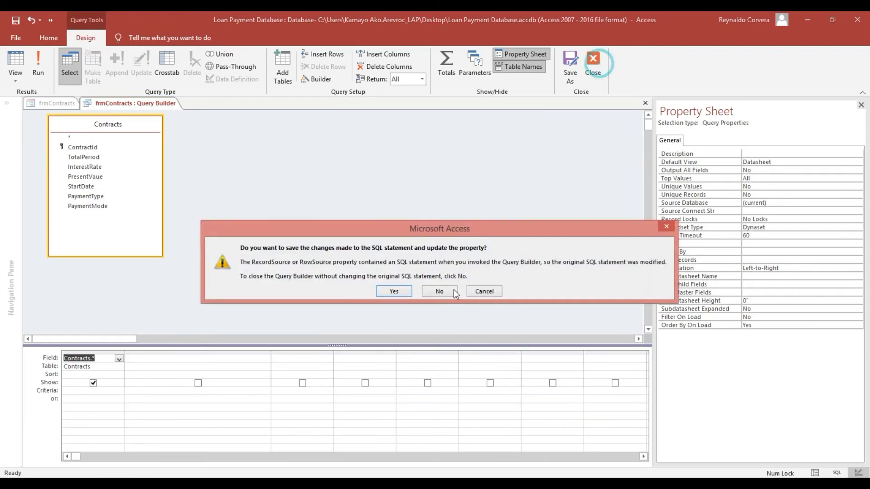
click(443, 292)
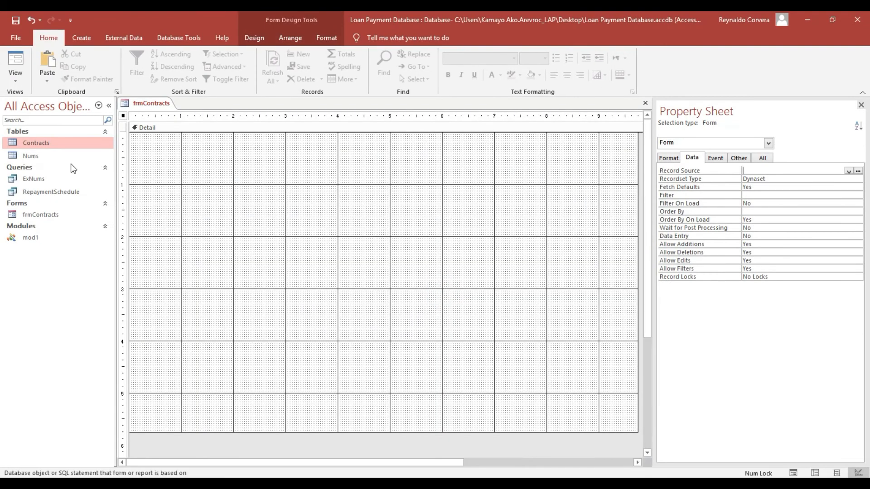
Open the RepaymentSchedule query in design view and start a blank Notepad window, keeping it minimized.
right_click(52, 190)
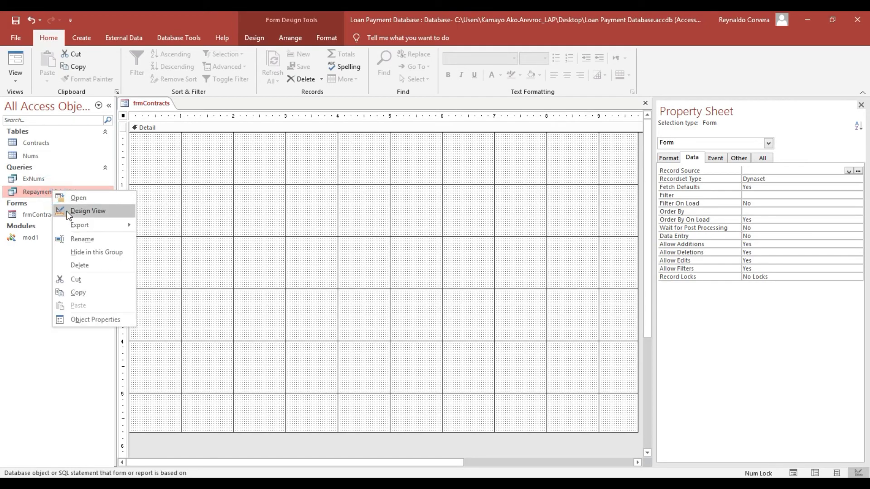
click(69, 213)
key(super+s)
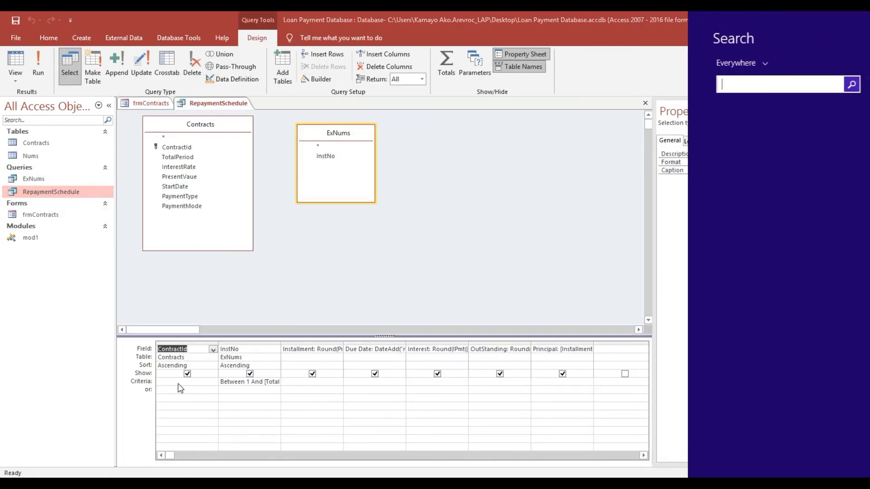
text(notepad)
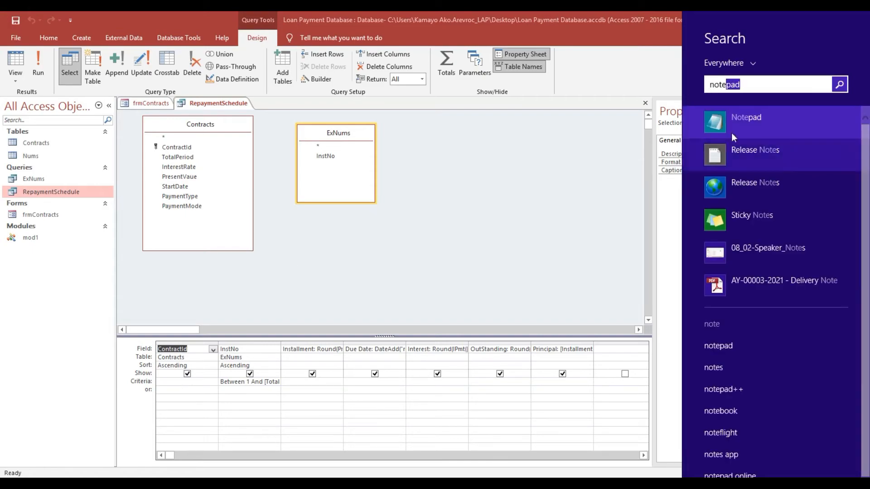
click(734, 136)
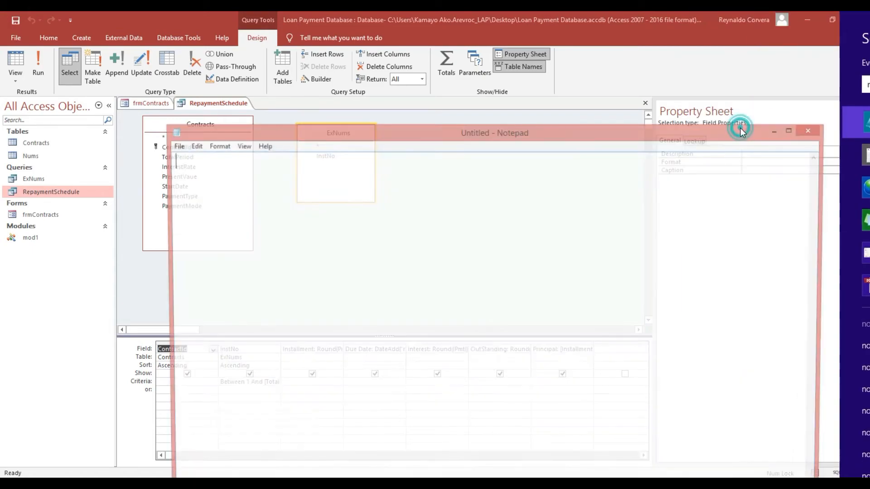
click(779, 131)
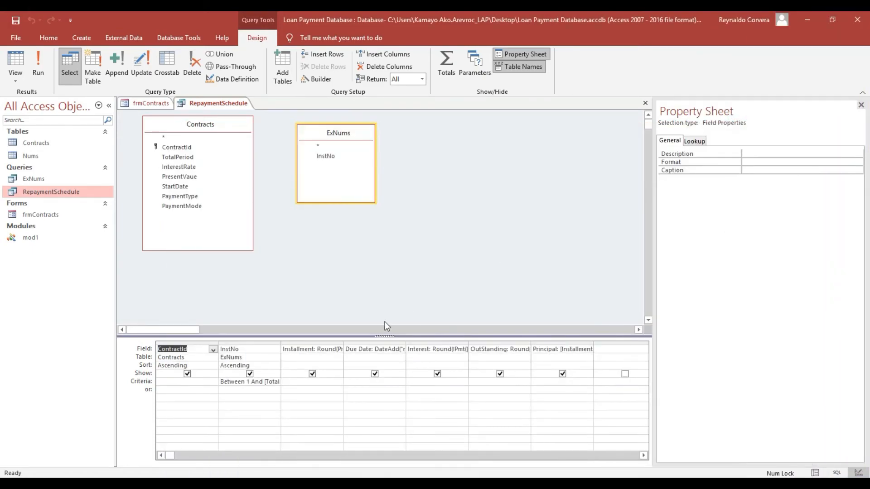
Copy the full Installment field expression from the RepaymentSchedule query using Zoom.
click(319, 352)
right_click(319, 353)
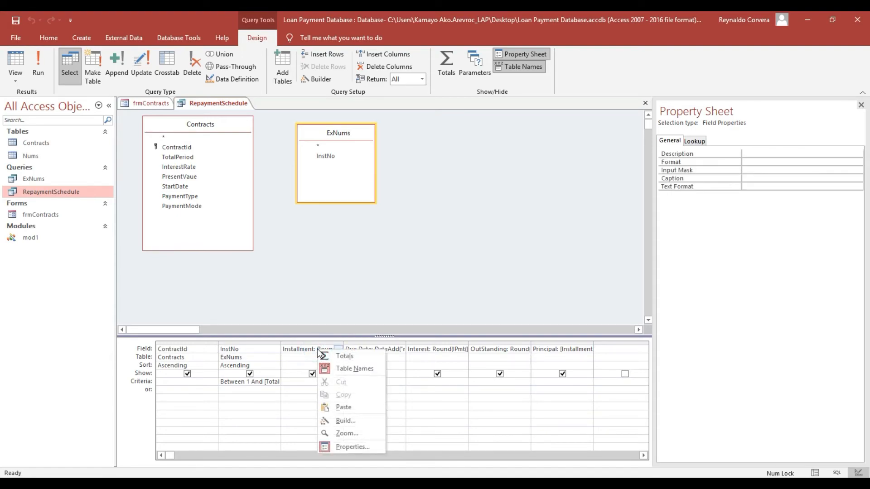
click(353, 436)
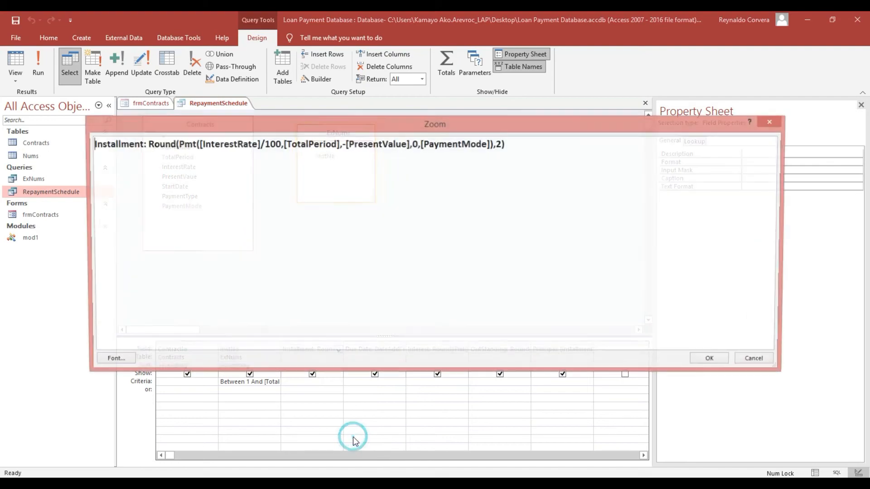
drag(538, 144, 91, 144)
key(ctrl+c)
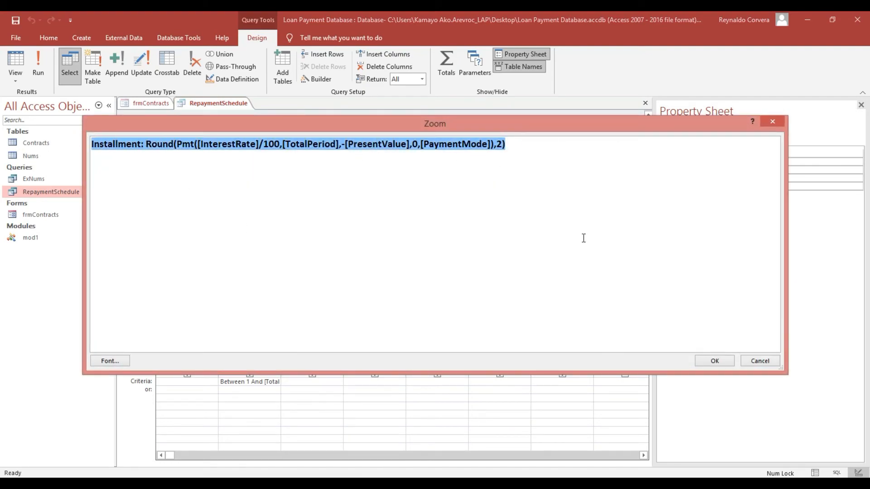
click(715, 361)
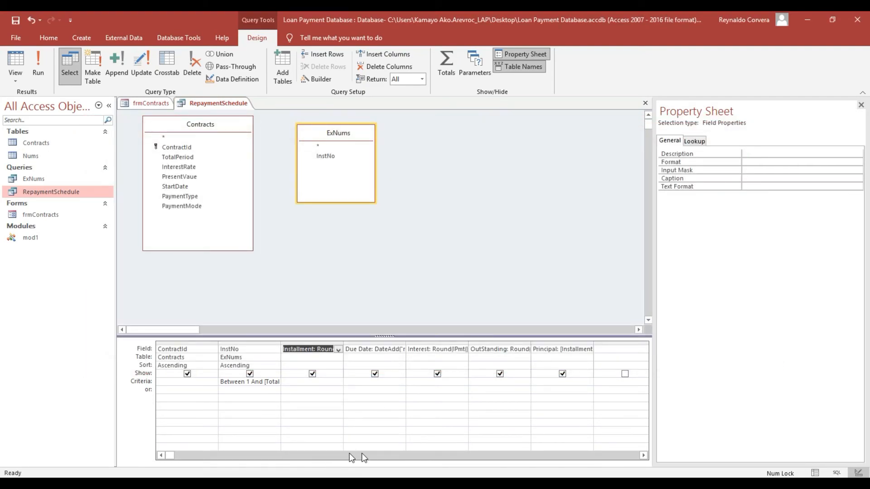
Paste the copied Installment expression into the blank Notepad window, add two line breaks below it, and minimize Notepad.
click(380, 482)
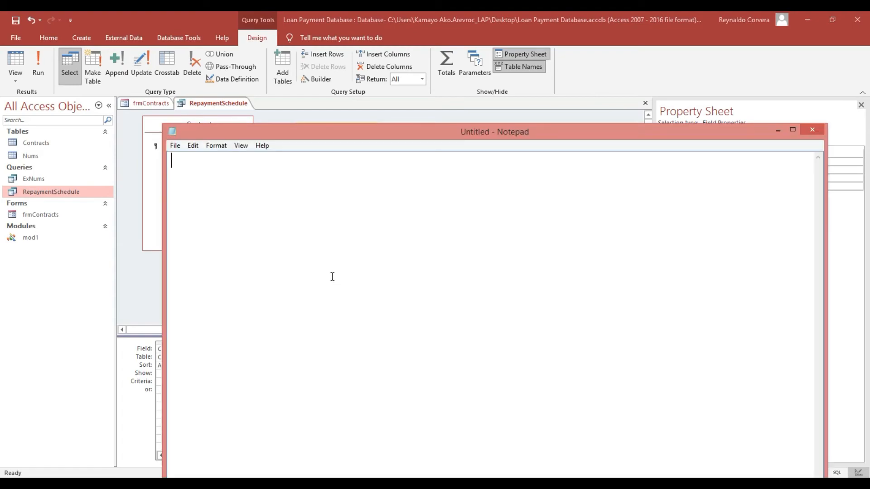
key(ctrl+v)
key(Return)
key(Return)
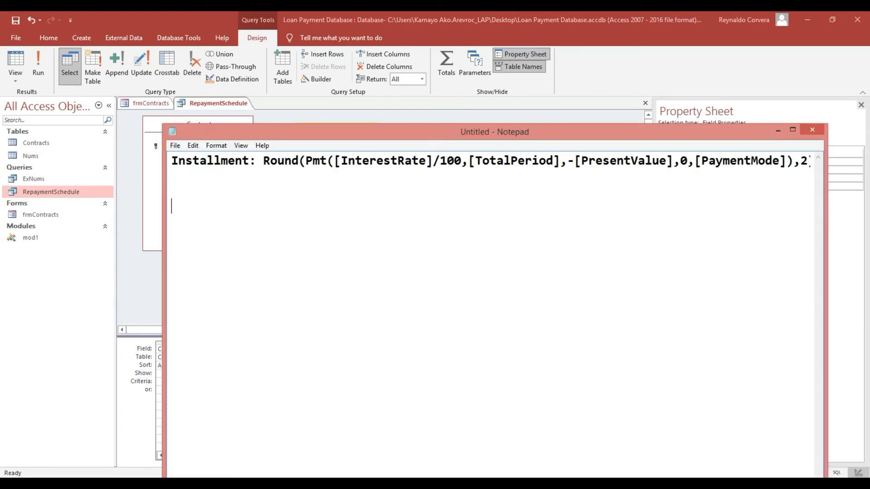
click(778, 131)
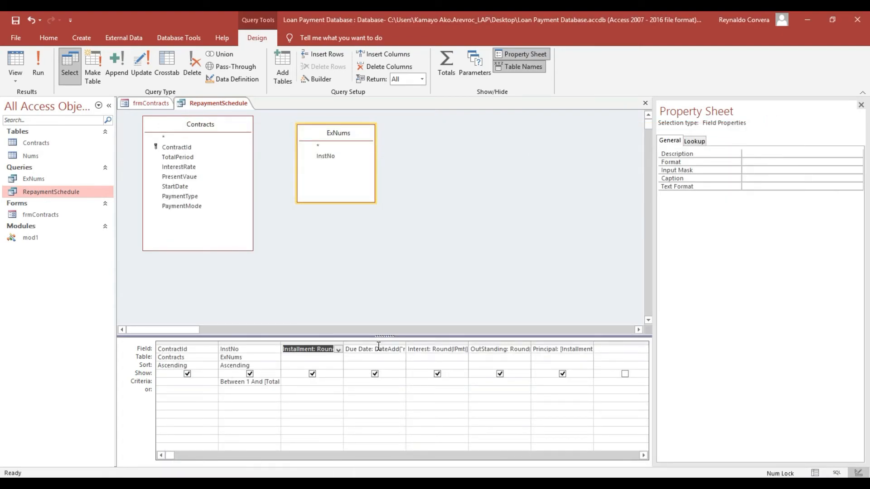
Close the RepaymentSchedule query, widen the frmContracts Property Sheet, and open the query builder for the form's Record Source.
click(433, 349)
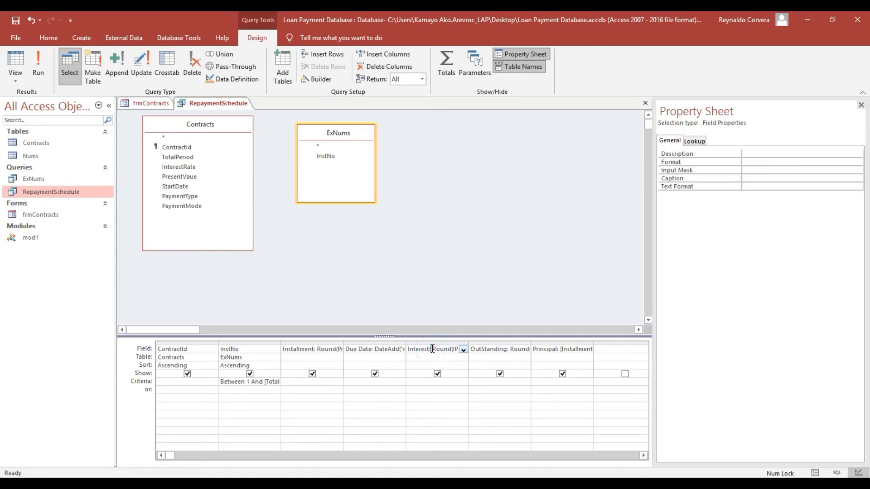
click(644, 104)
click(440, 282)
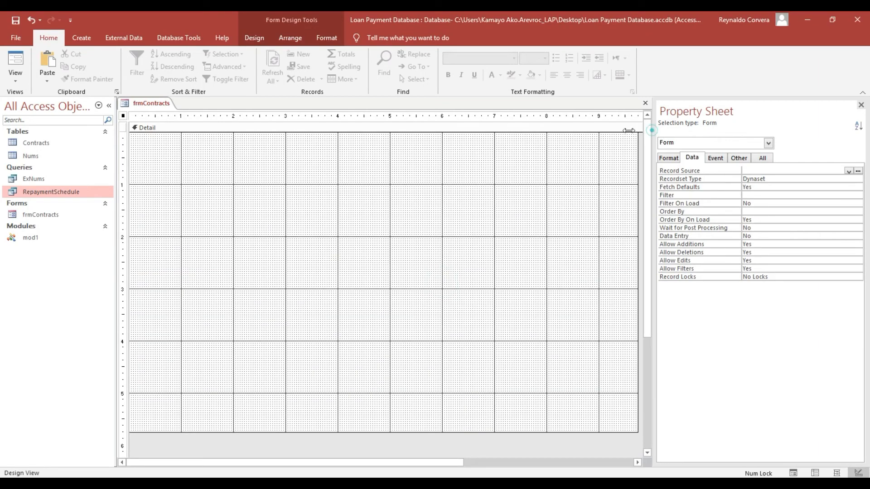
drag(657, 131, 423, 132)
click(535, 170)
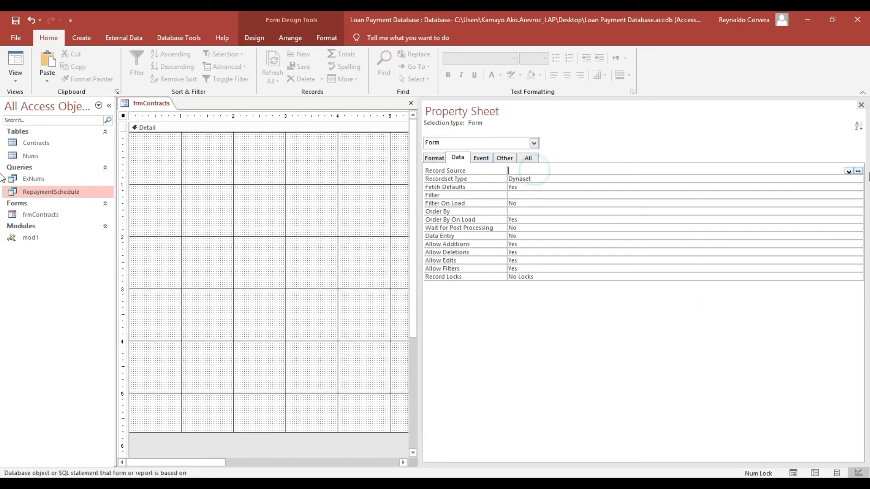
click(857, 171)
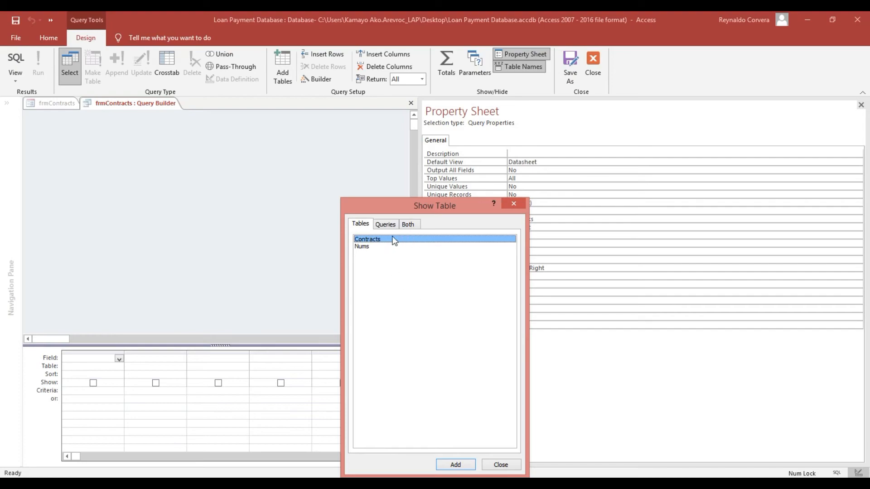
Add the Contracts table to the query builder, enlarge its field list, and place Contracts.* in the first column.
double_click(388, 240)
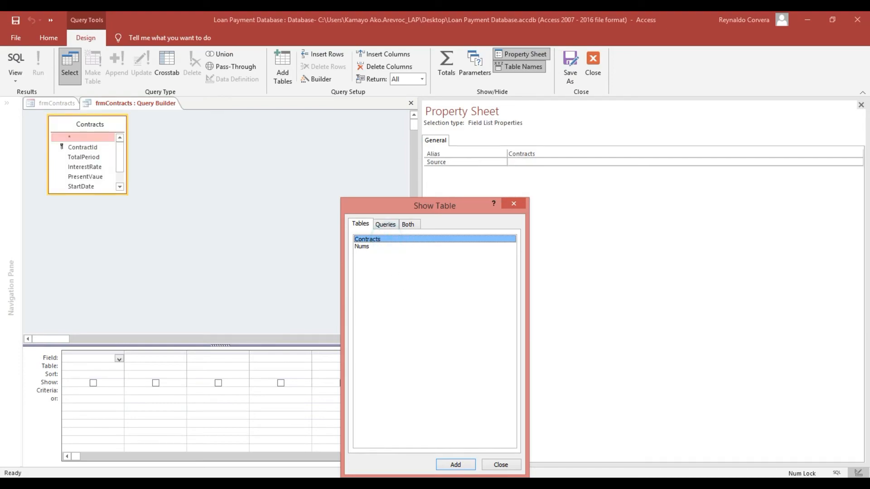
click(501, 466)
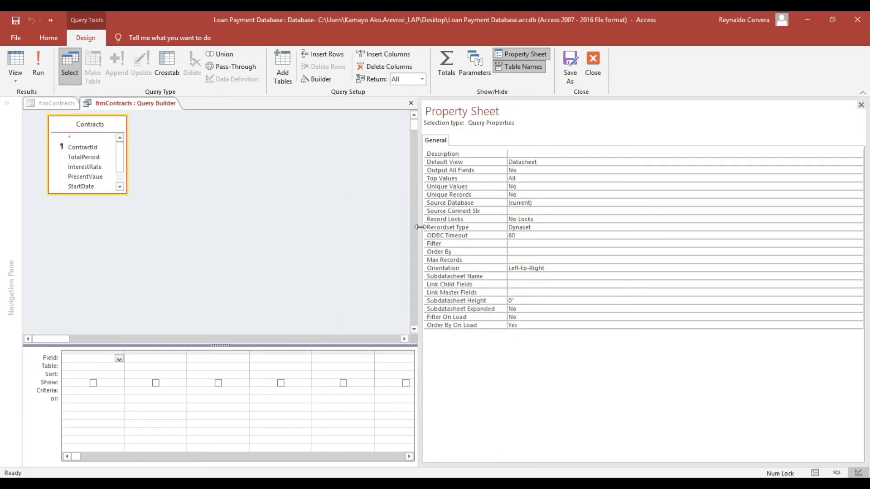
drag(127, 191, 201, 285)
drag(67, 136, 83, 359)
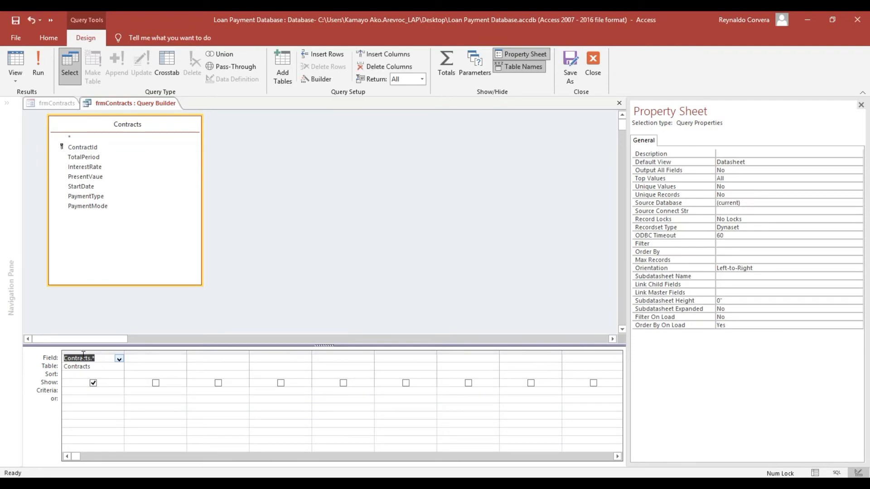
Switch to Notepad, copy the entire Installment expression, and minimize Notepad again.
click(385, 483)
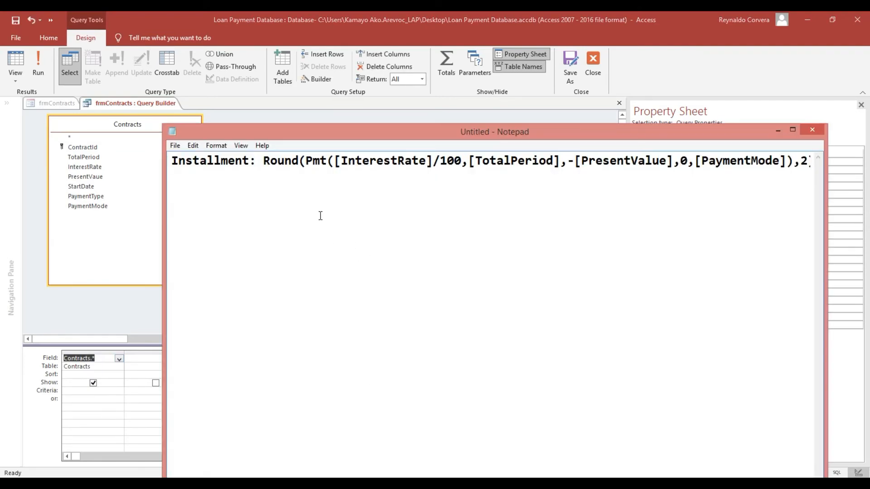
drag(165, 159, 734, 161)
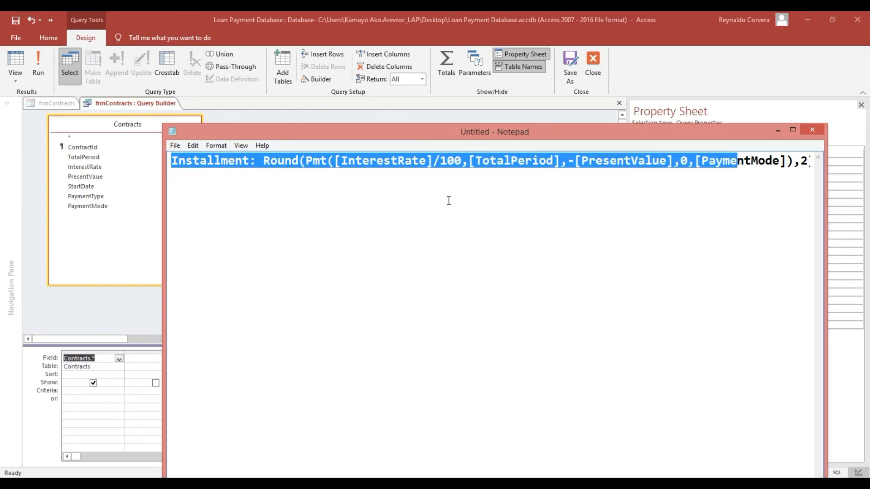
key(ctrl+a)
key(ctrl+c)
click(777, 130)
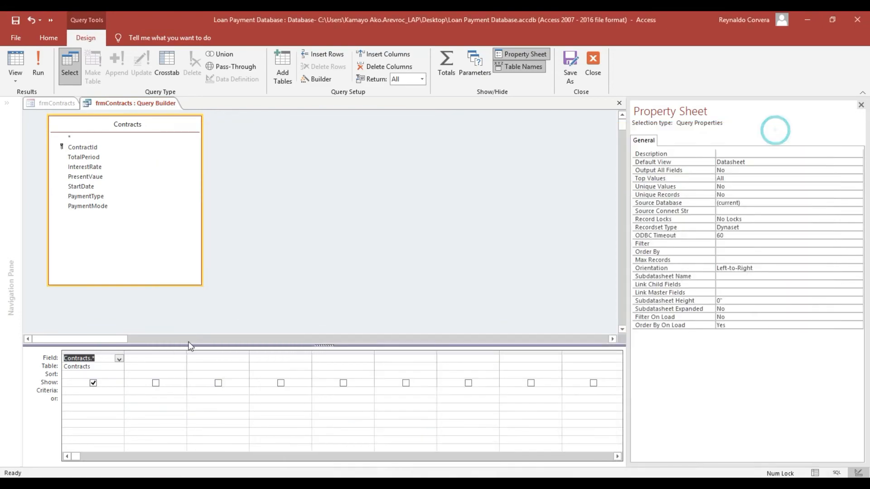
Paste Installment: Round(Pmt([InterestRate]/100,[TotalPeriod],-[PresentValue],0,[PaymentMode]),2) into the second column's field using Zoom, and widen that column.
click(155, 359)
right_click(154, 358)
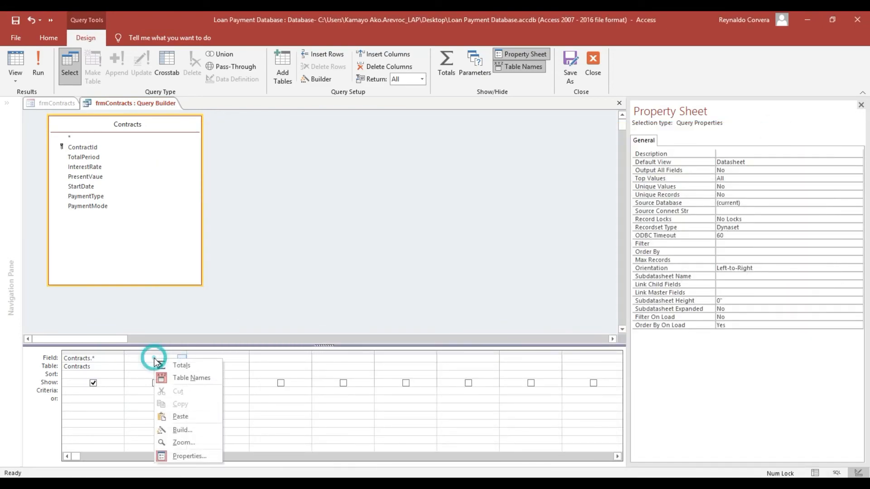
click(177, 443)
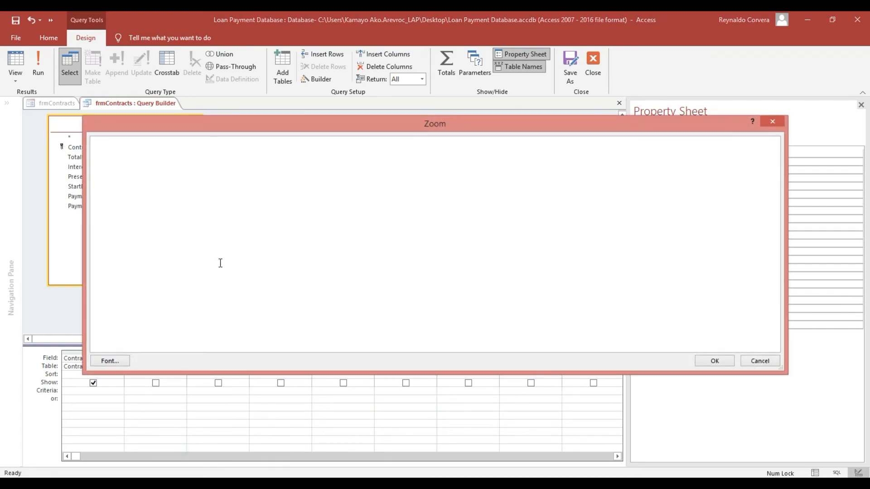
key(ctrl+v)
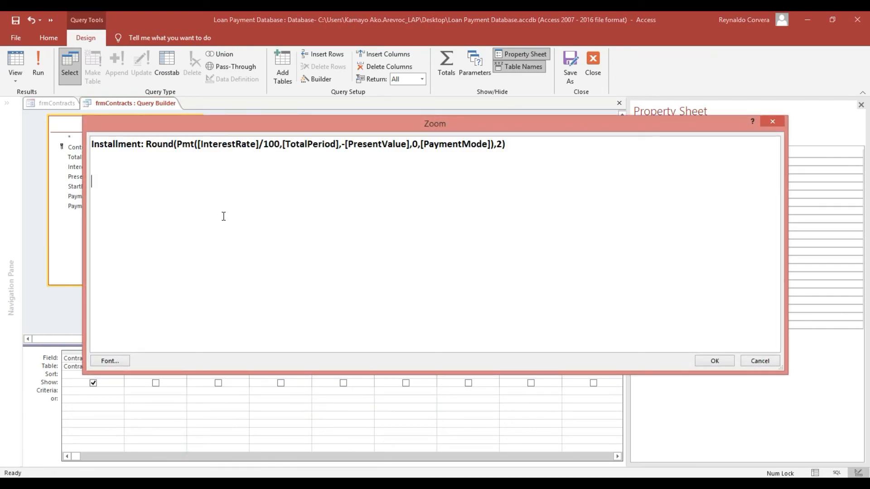
click(145, 144)
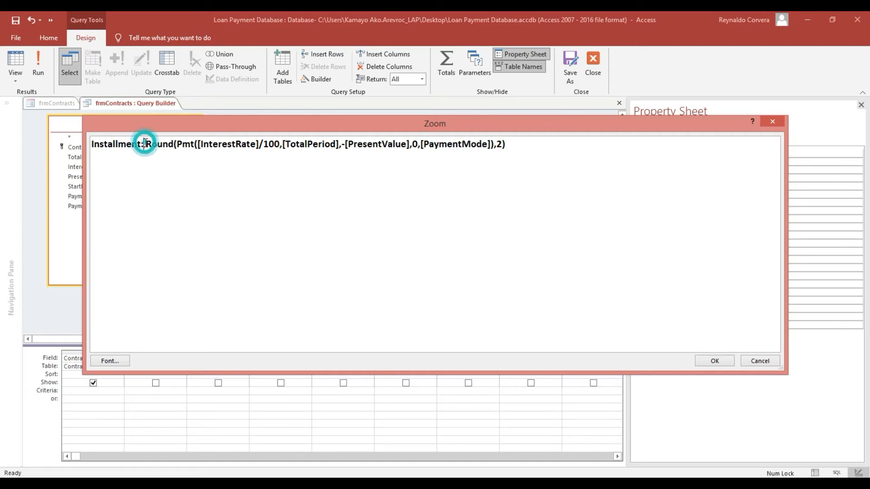
drag(145, 143, 250, 145)
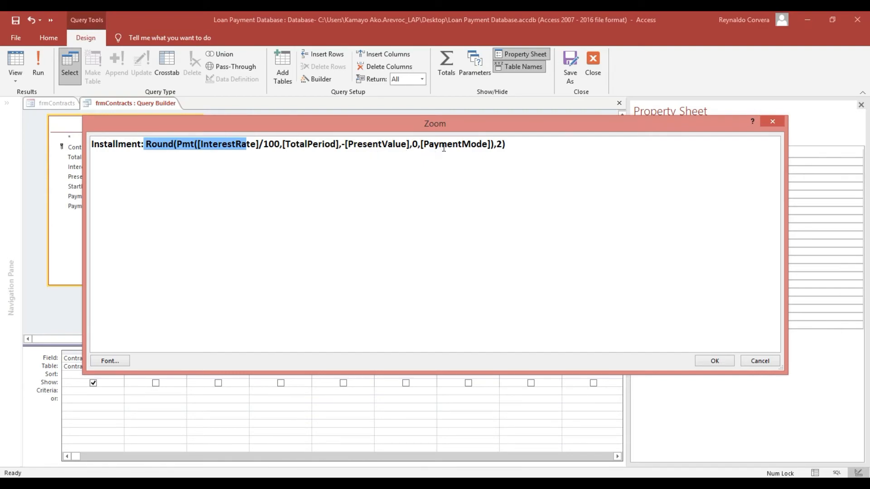
click(716, 360)
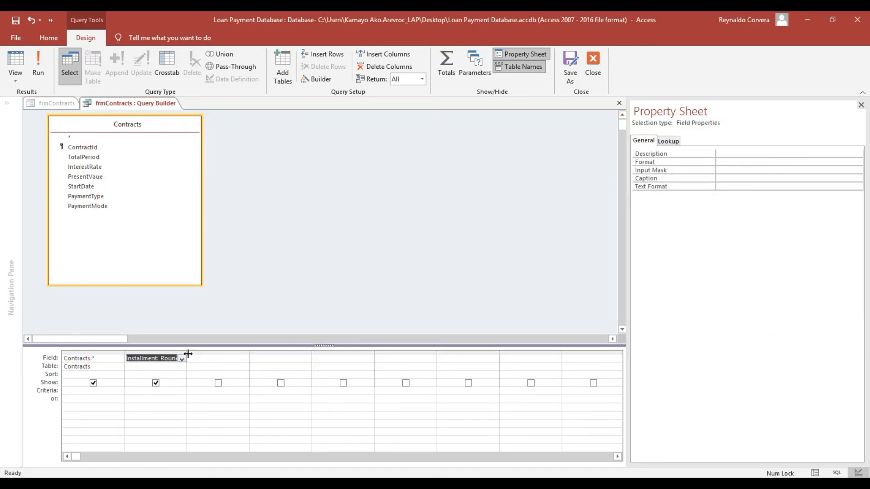
drag(187, 354, 209, 352)
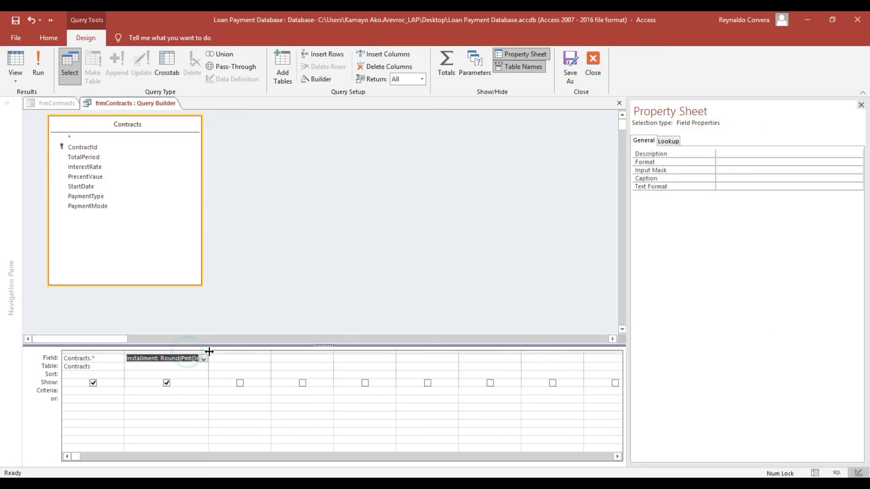
Widen the third column and enter the calculated field Interest: [TotRepayment]-[PresentValue] in it using Zoom.
click(272, 350)
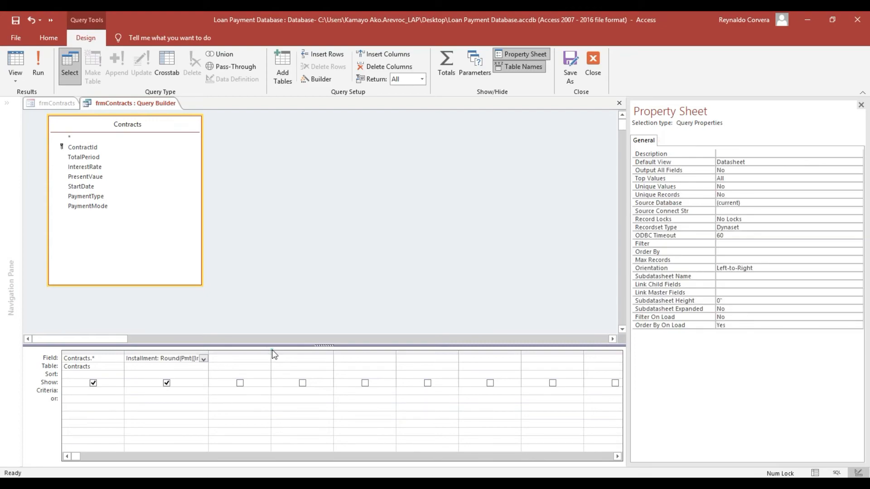
double_click(272, 350)
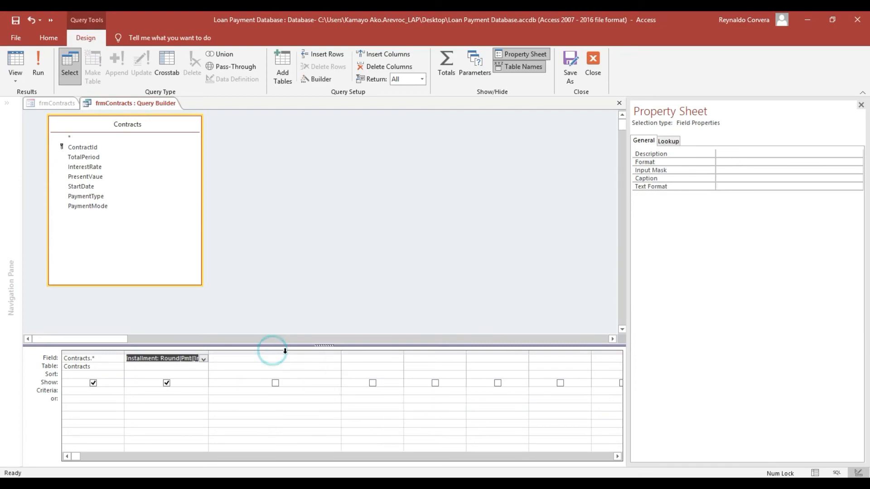
right_click(284, 356)
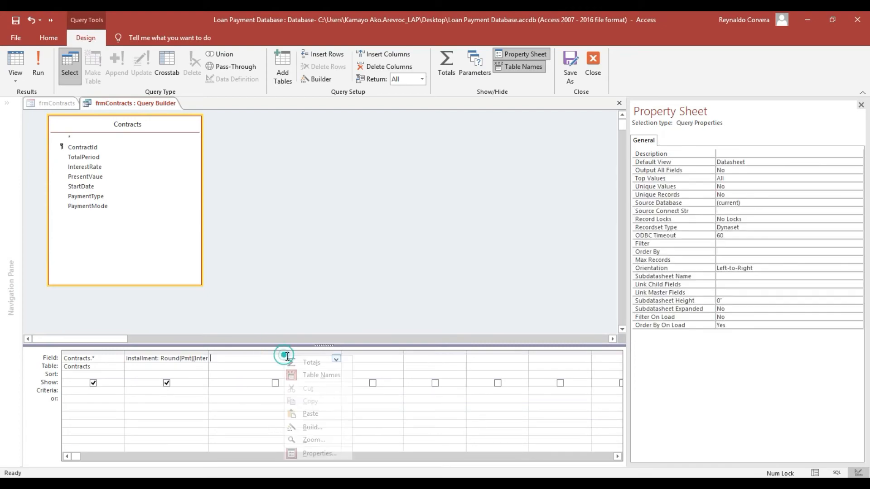
click(309, 440)
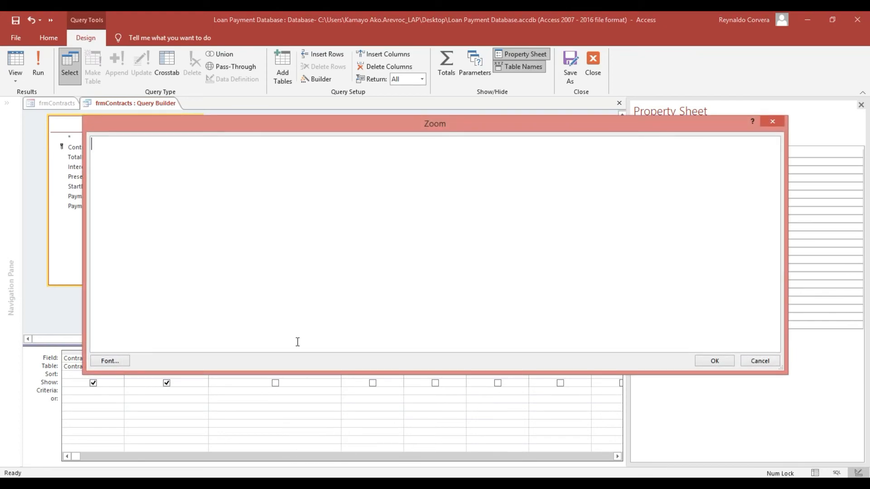
text(Interest:[TotRepayment)
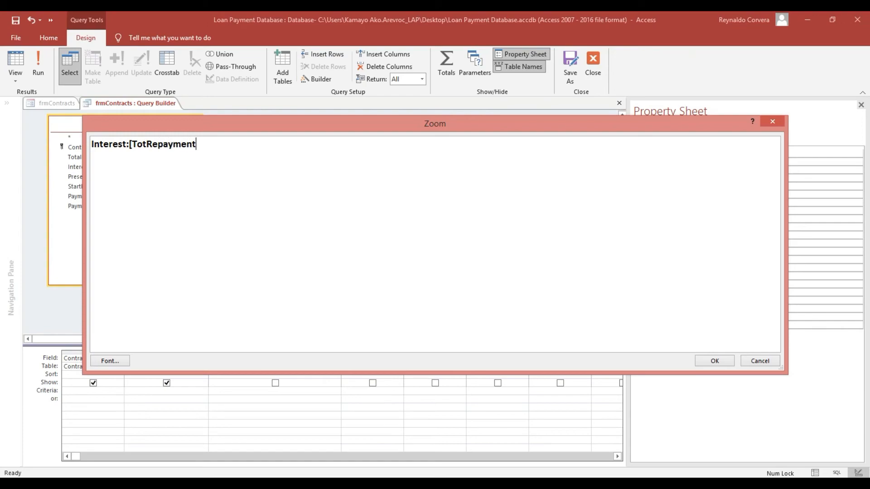
text(]-[PresentValu)
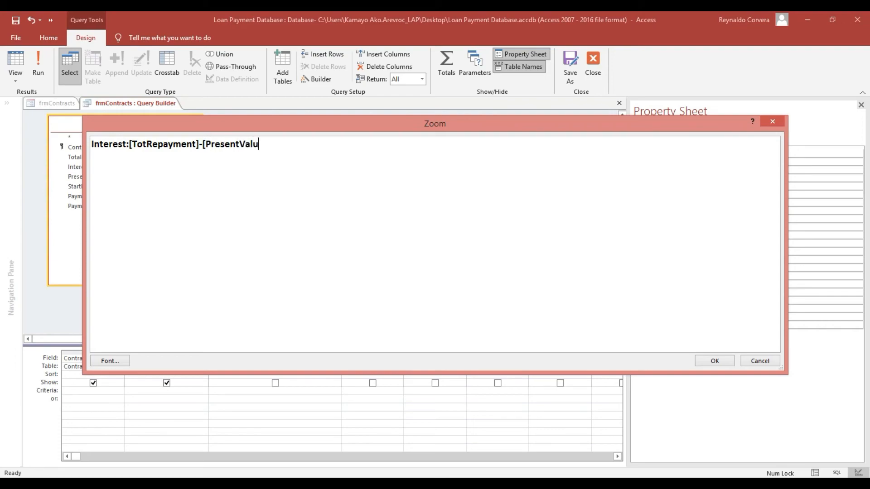
text(e])
click(716, 361)
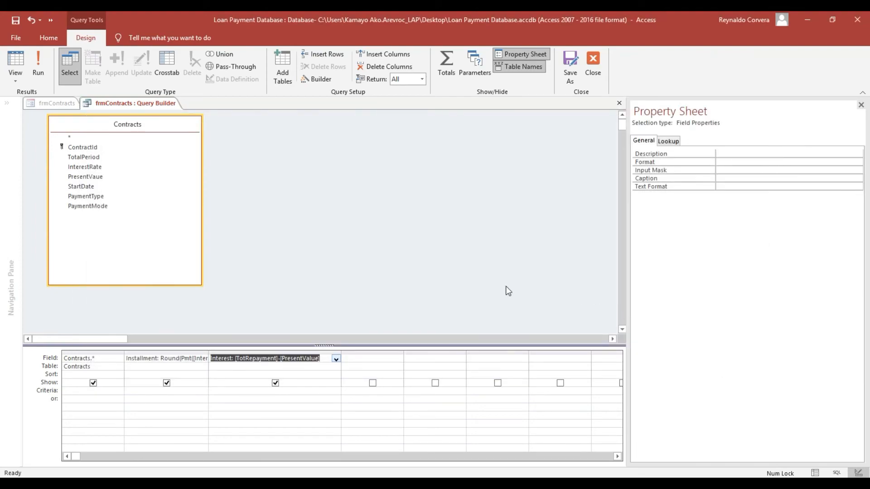
Using Zoom, enter TotRepayment:Round((Pmt(InterestRate]/100,[TotalPeriod],-[PresentValue],0,[PaymentMode]))*[TotalPeriod],2) as the calculated field in the fourth column.
click(355, 358)
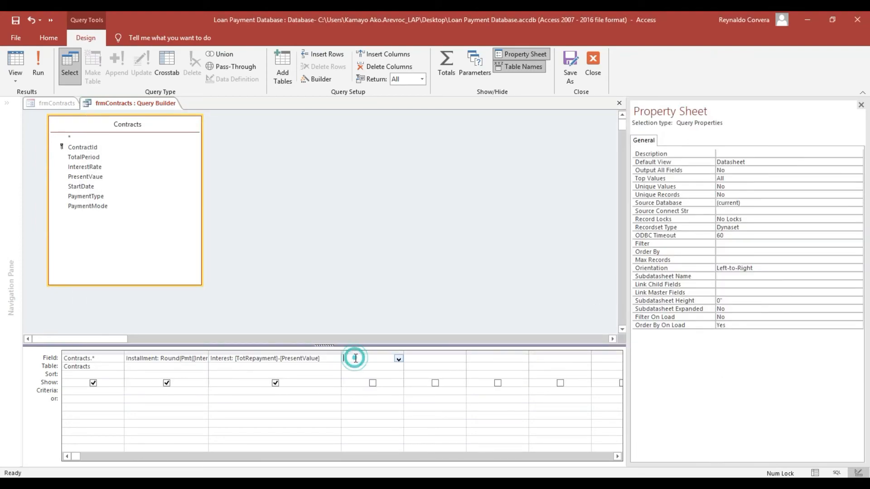
right_click(355, 358)
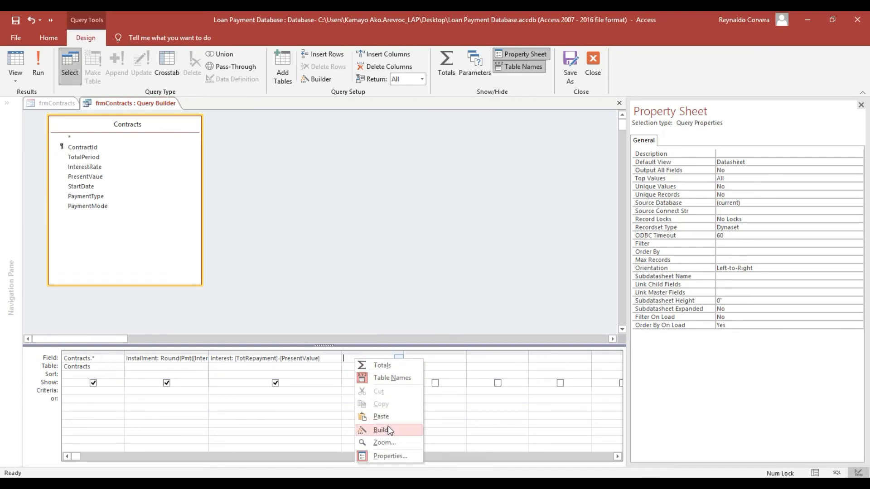
click(384, 443)
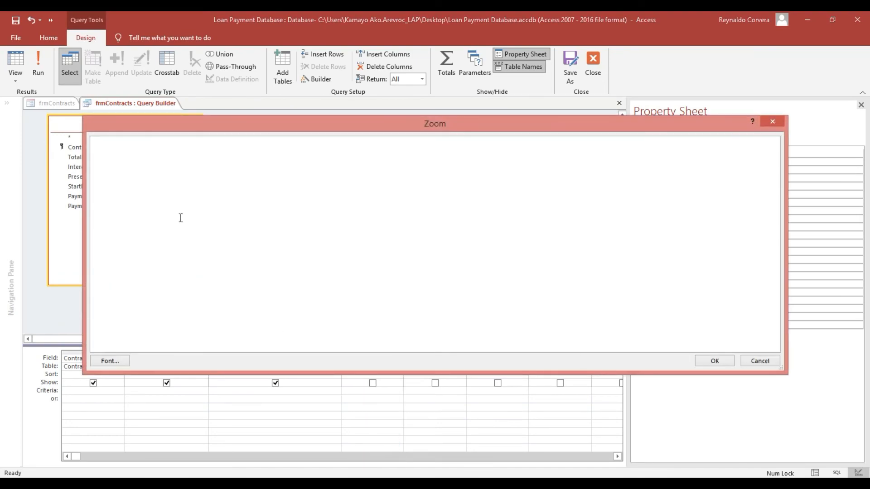
text(TotRepayment:)
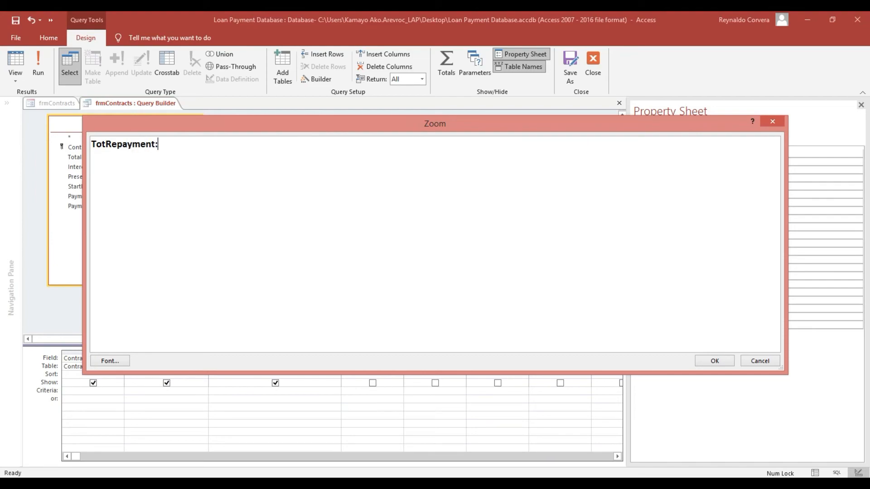
text(Rounde((Pmt()
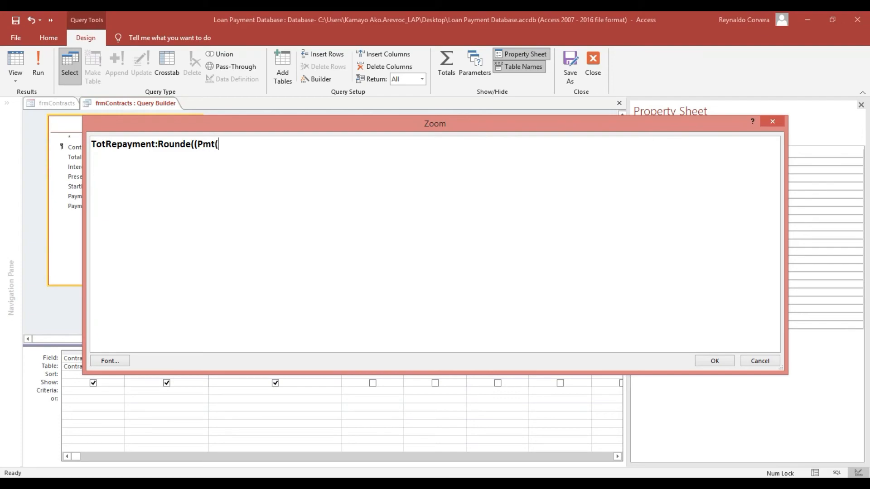
text(InterestRate]/)
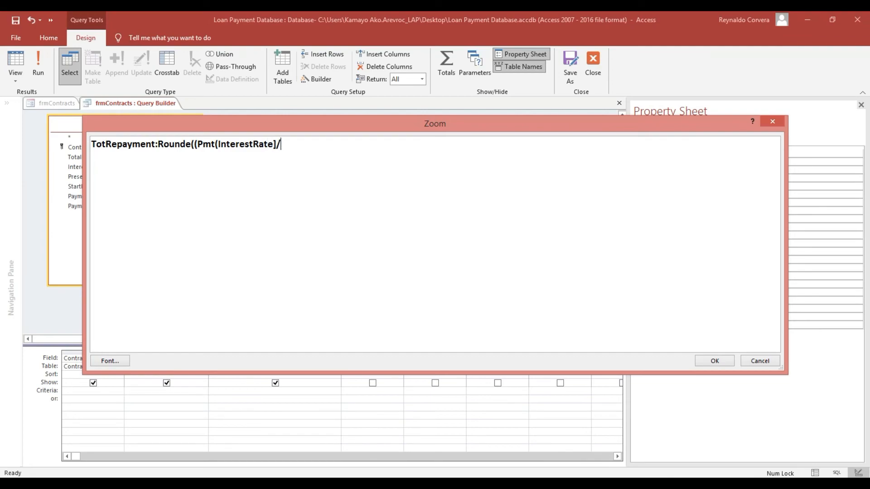
text(100,[TotalPeriod)
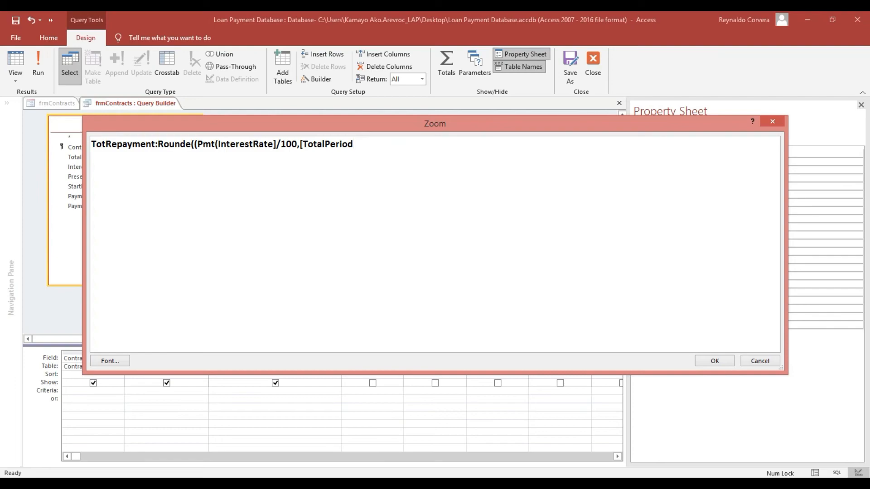
text(],-[PresentValue)
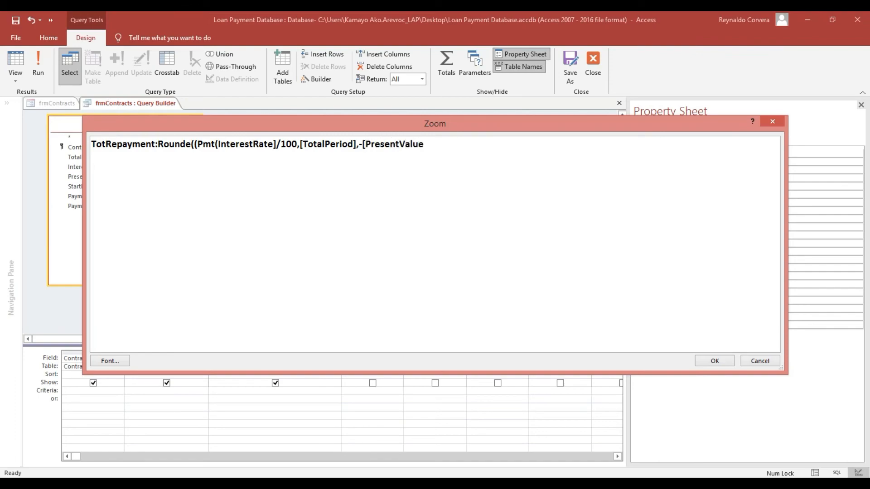
text(],0,[PaymentMode)
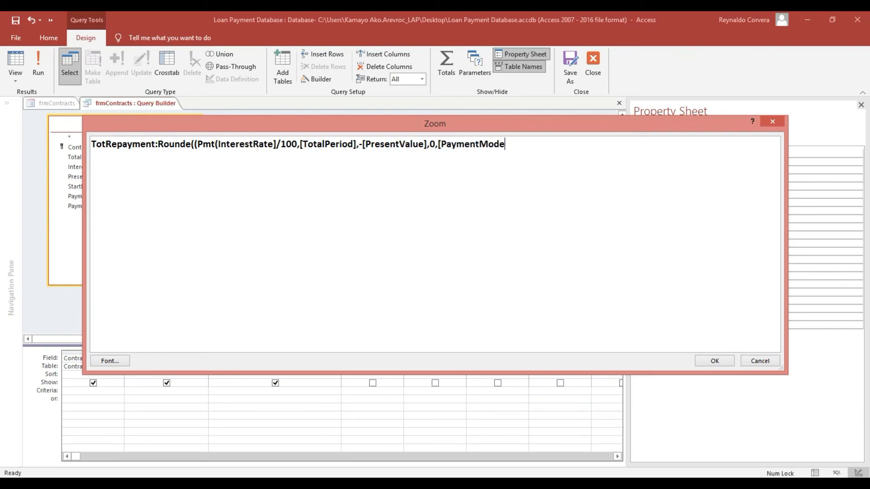
text(])))
click(190, 144)
key(BackSpace)
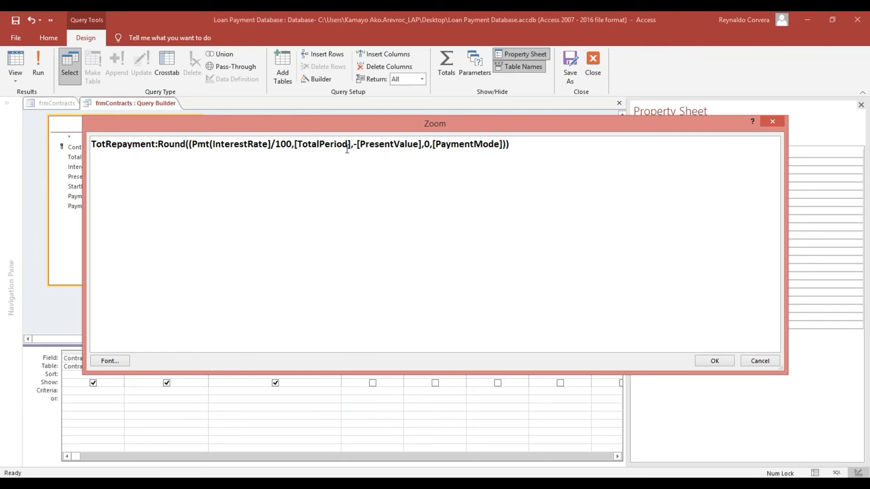
click(532, 139)
text(*[TotalPeriod])
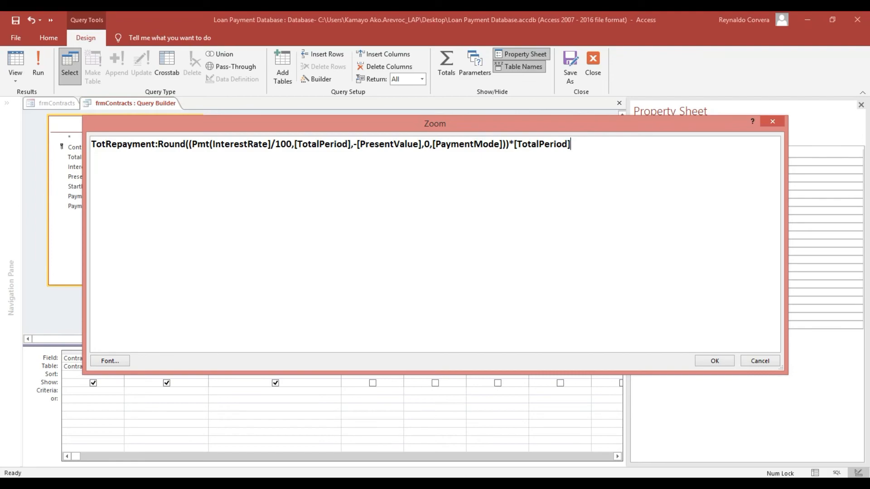
text(,2))
click(715, 361)
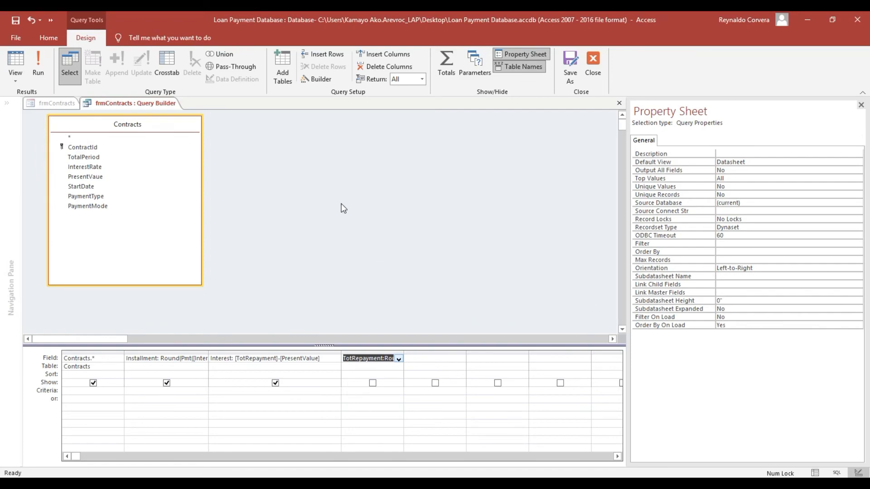
Try to close the query builder and save the changes to the form's record source.
click(592, 62)
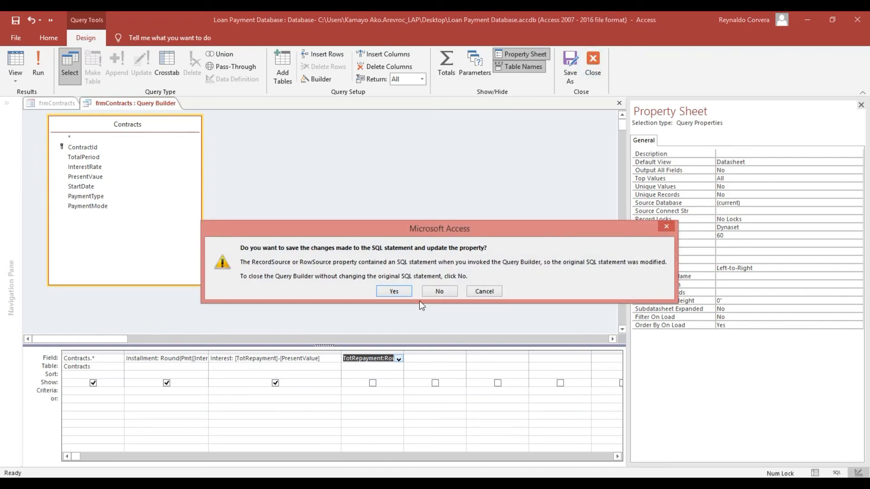
click(398, 293)
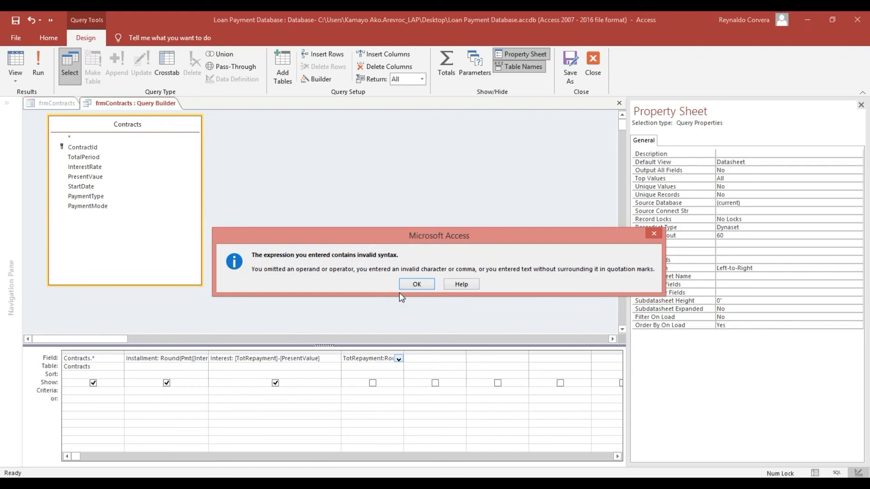
click(410, 284)
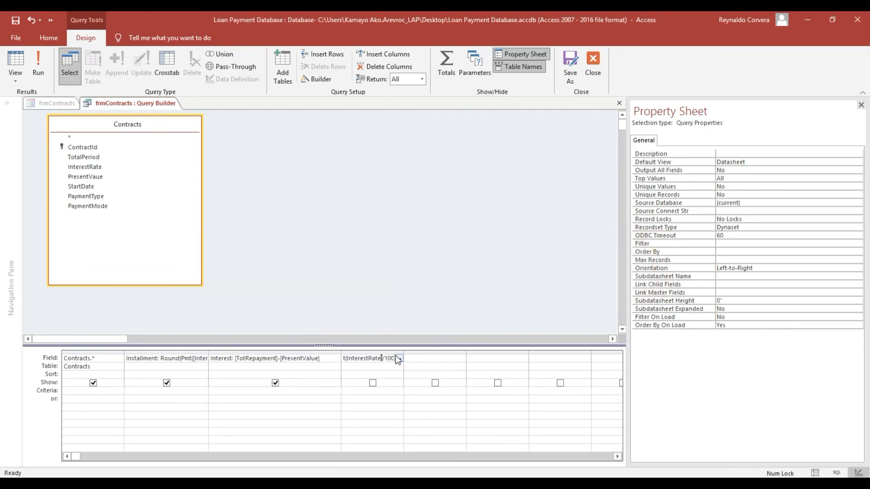
Reopen the TotRepayment expression in Zoom and insert the missing opening bracket before InterestRate, making it Pmt([InterestRate]/100.
right_click(375, 360)
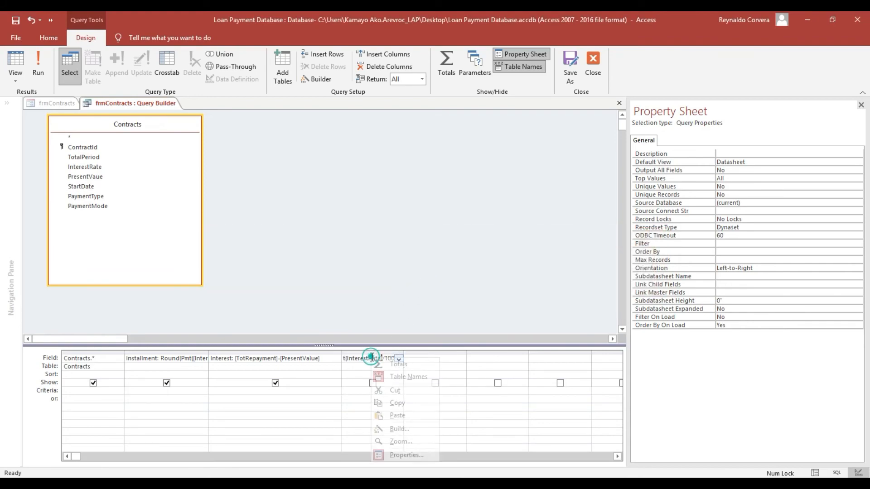
click(391, 437)
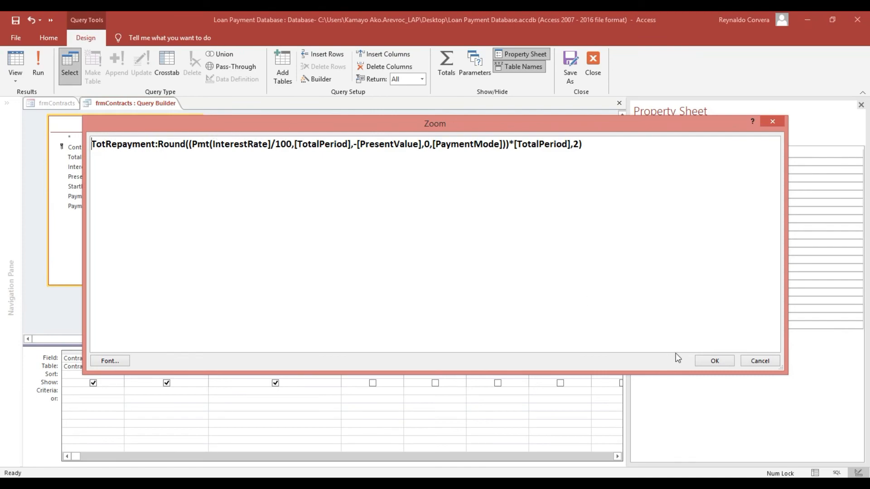
click(715, 361)
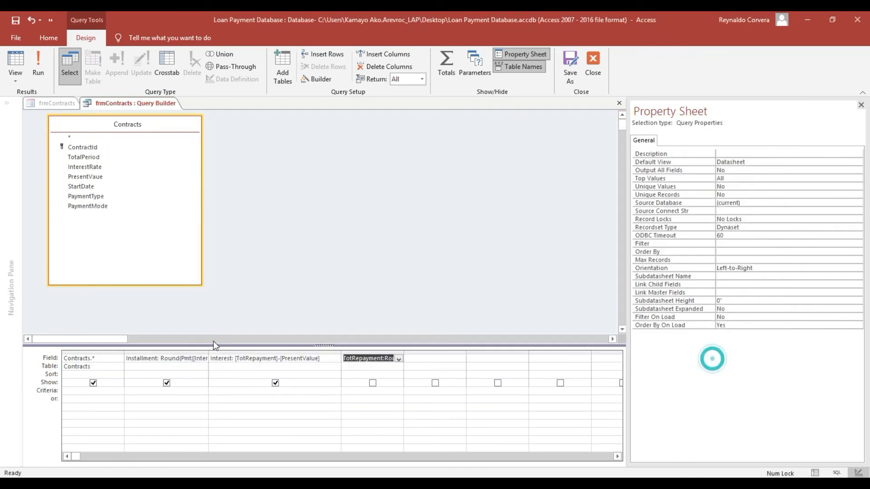
right_click(359, 360)
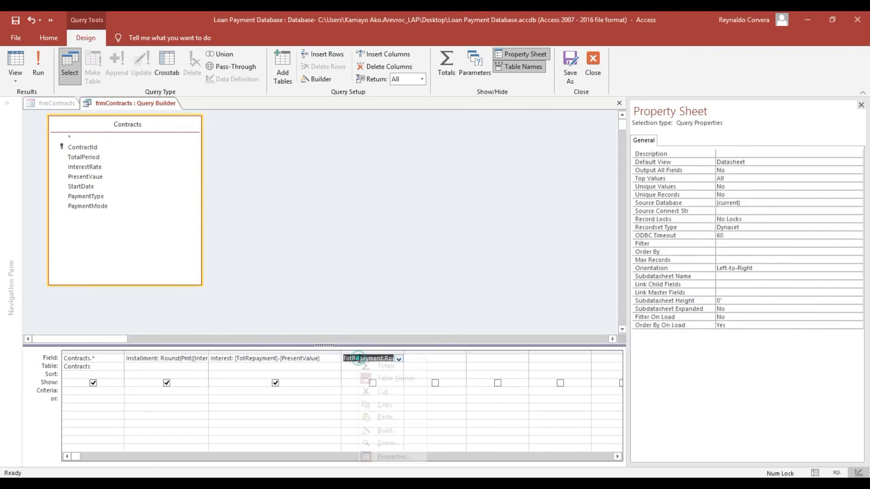
click(387, 443)
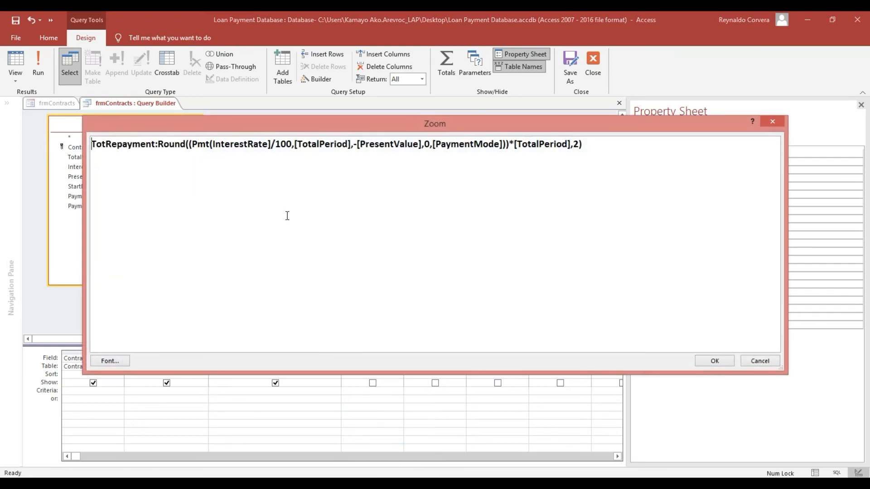
click(192, 144)
click(213, 144)
text([)
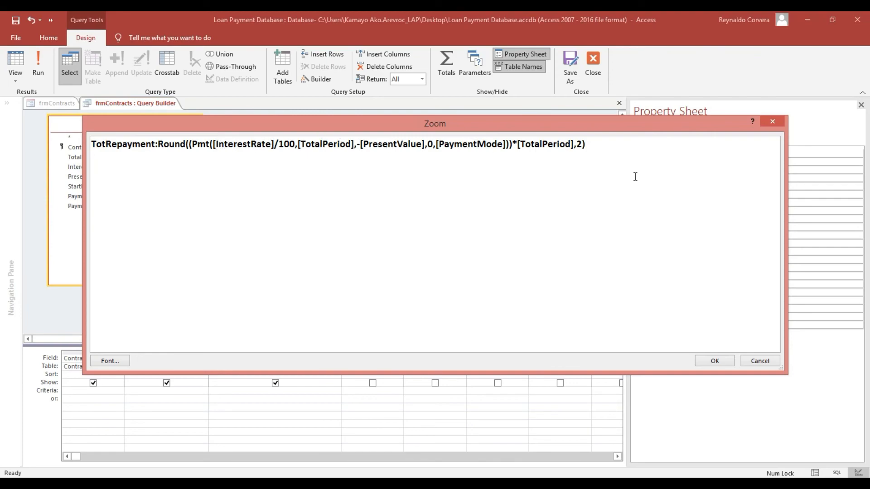
click(723, 370)
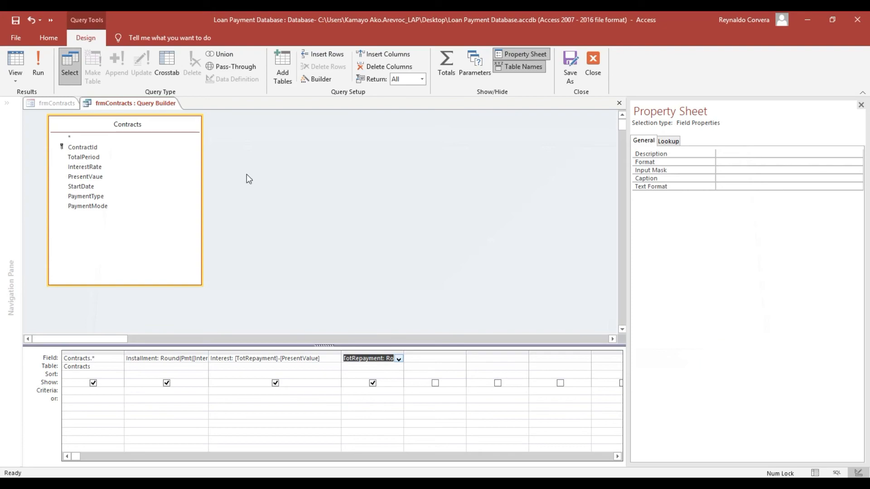
Save the record source query, close the query builder, and adjust the Property Sheet's width to check the Record Source.
click(15, 21)
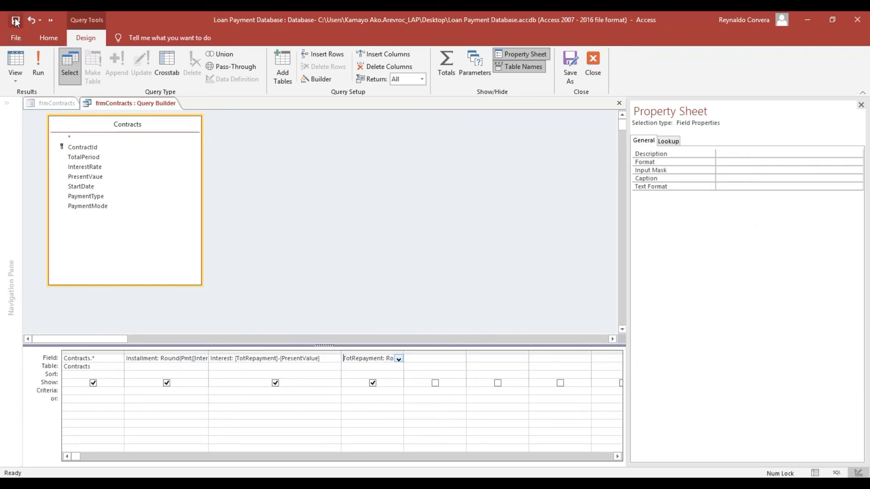
click(594, 59)
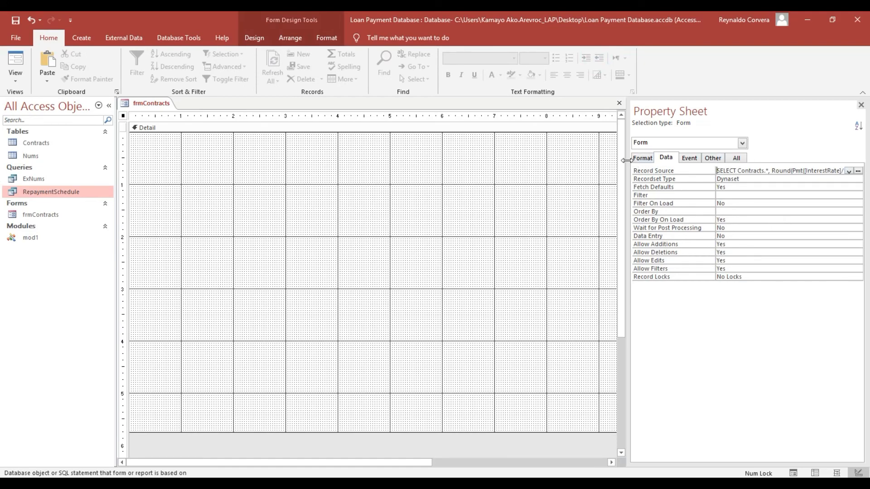
drag(627, 160, 481, 161)
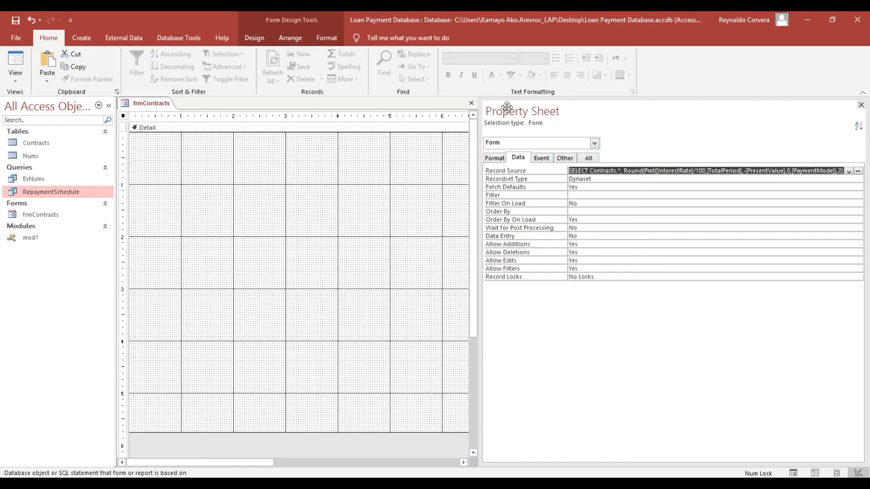
double_click(480, 148)
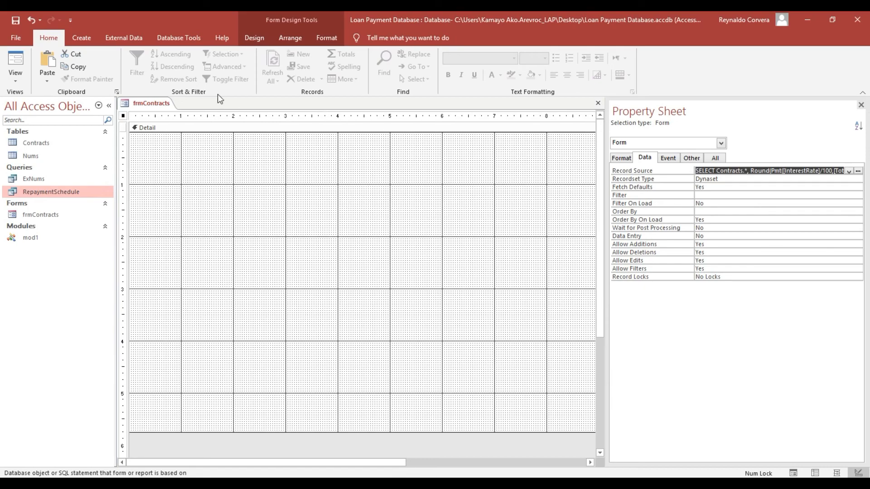
Add the existing ContractId field to the start of the form's Detail section and put its label and text box in a stacked layout.
click(254, 38)
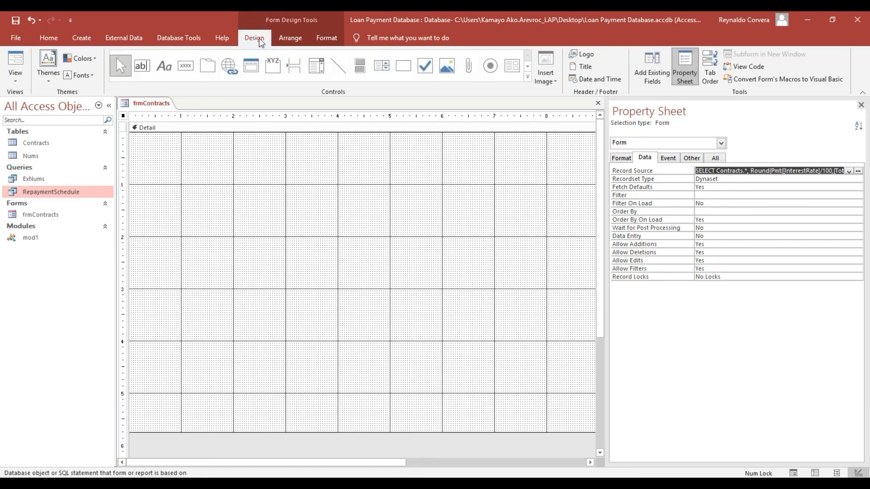
click(660, 75)
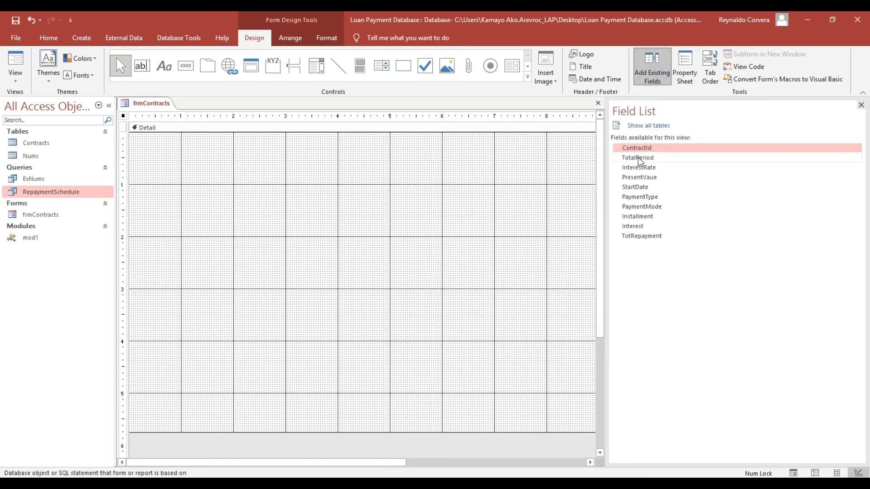
drag(637, 149, 196, 155)
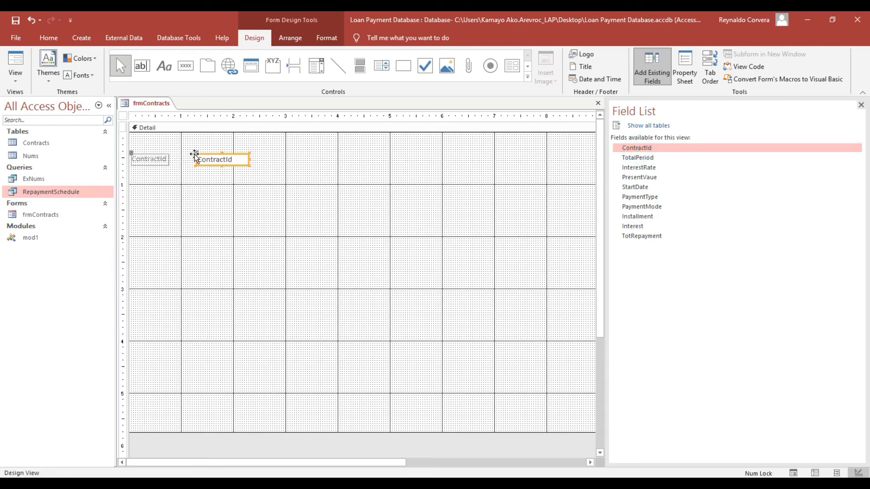
drag(151, 180, 235, 145)
right_click(235, 145)
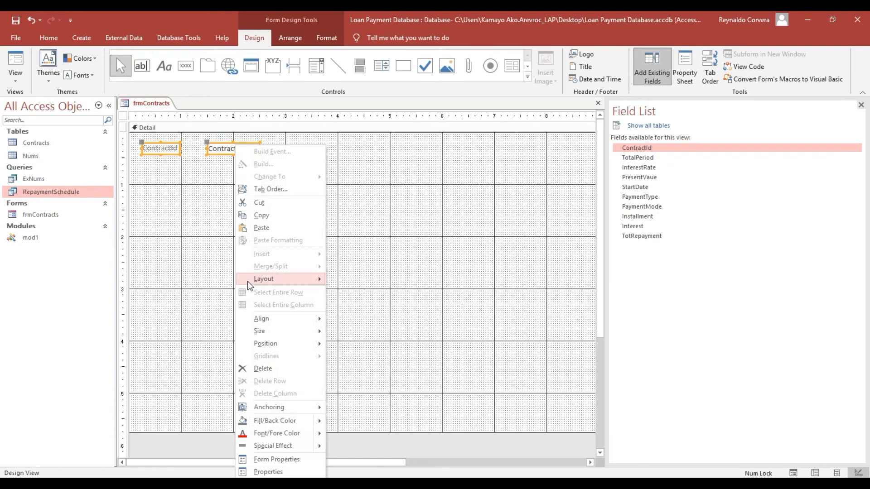
mouse_move(260, 284)
click(355, 293)
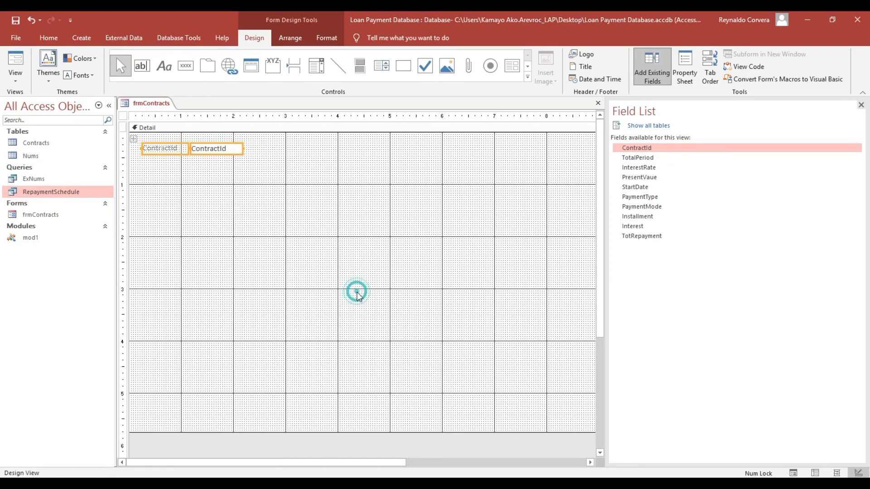
Set the ContractId label's font color to the black theme color and open the label's text for editing.
click(166, 160)
click(169, 173)
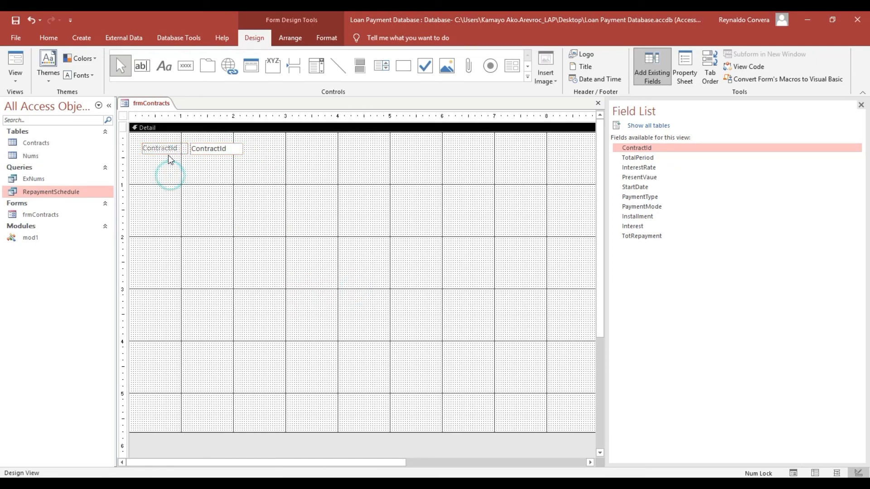
click(169, 149)
click(49, 37)
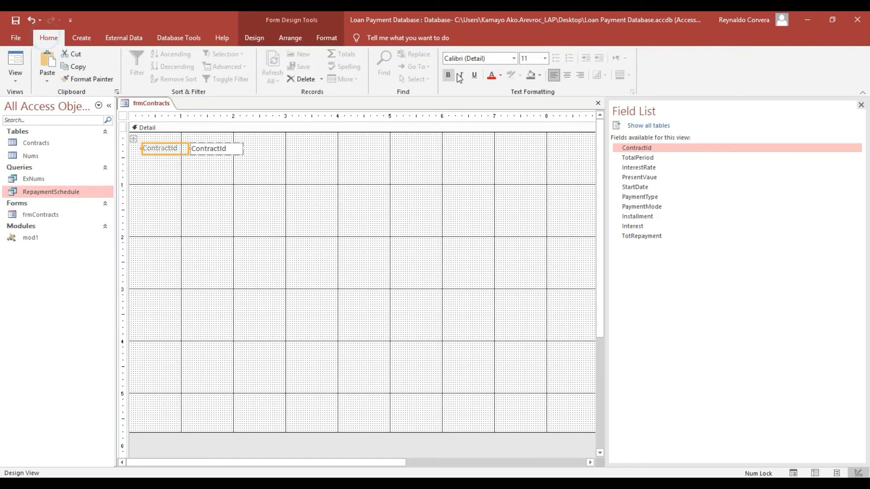
click(501, 75)
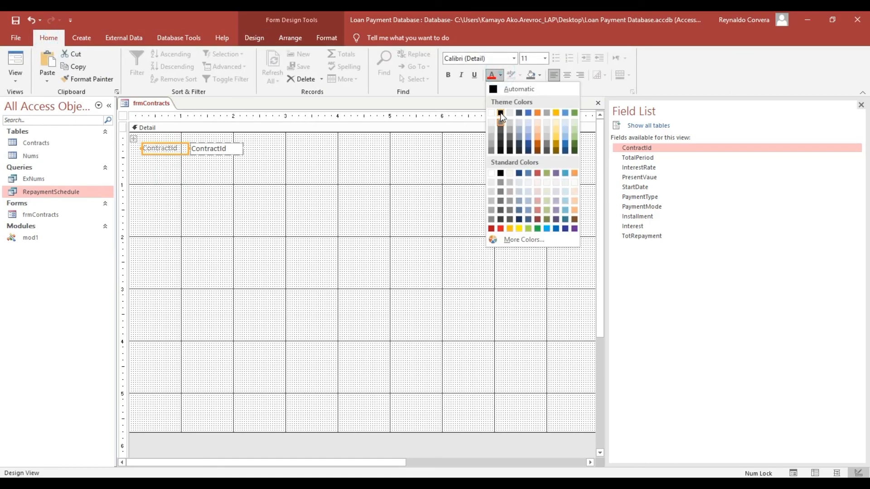
click(499, 111)
click(153, 148)
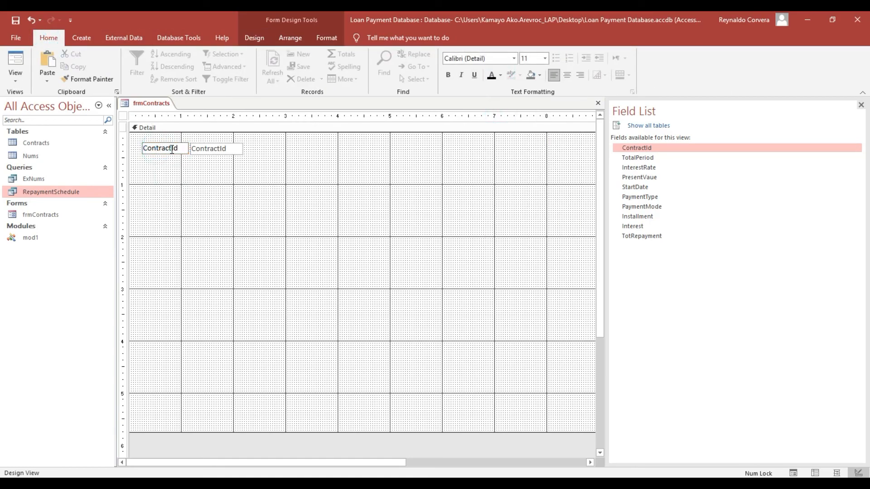
Change the ContractId label's text to Contract Id and set the font color of the label and its text box to black.
click(179, 171)
click(195, 149)
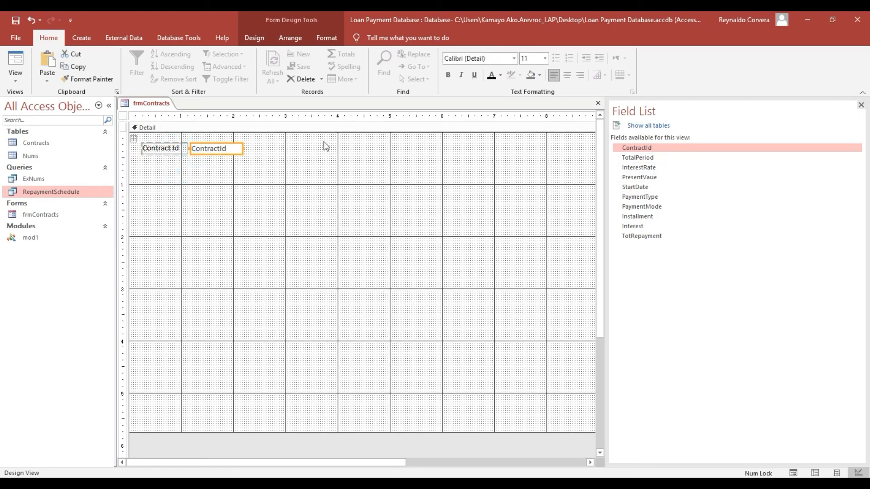
drag(158, 173, 239, 146)
click(492, 75)
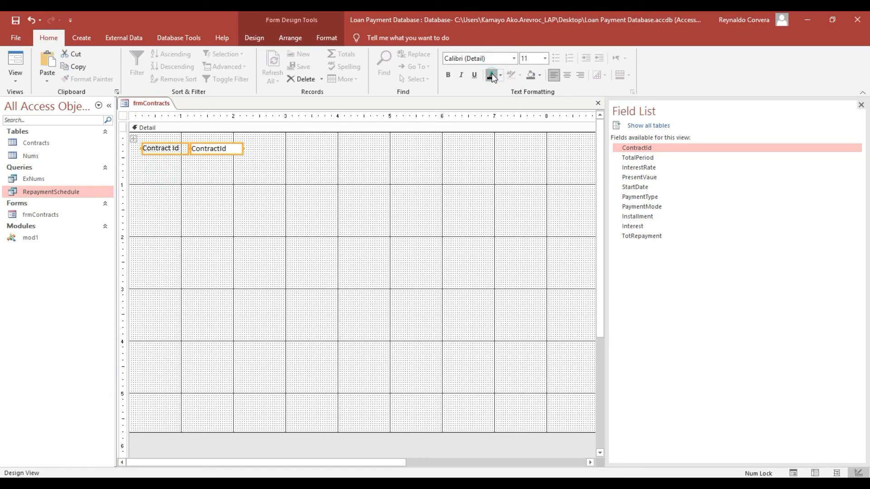
click(314, 161)
drag(170, 179, 214, 153)
click(501, 76)
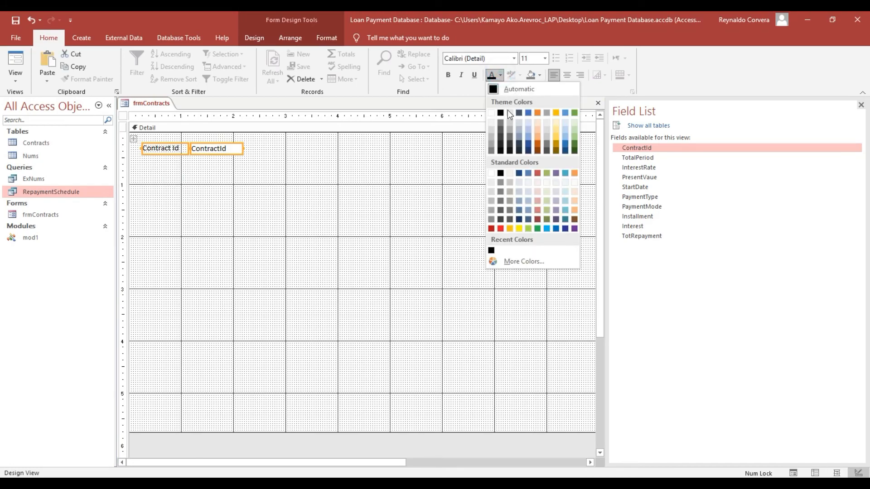
click(501, 110)
click(286, 156)
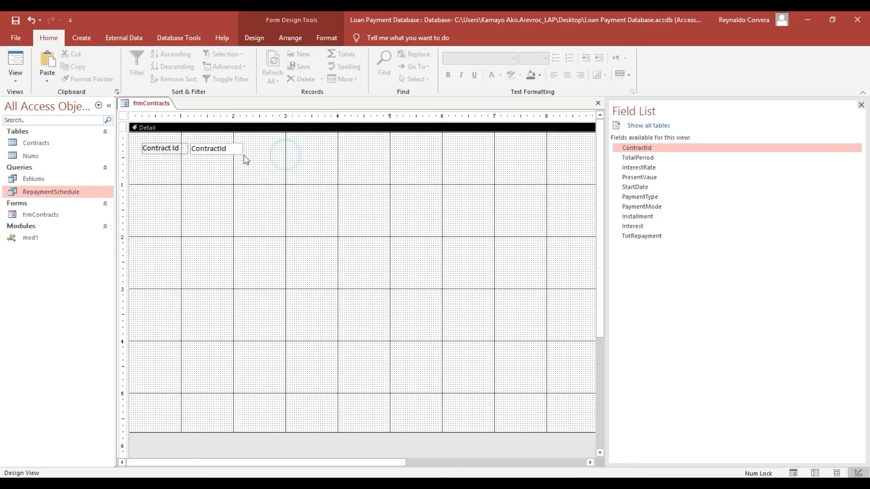
click(221, 150)
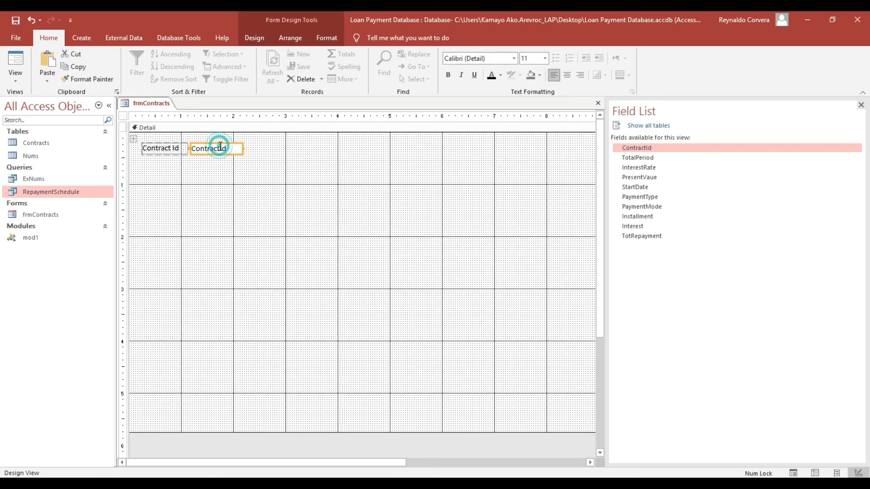
click(341, 162)
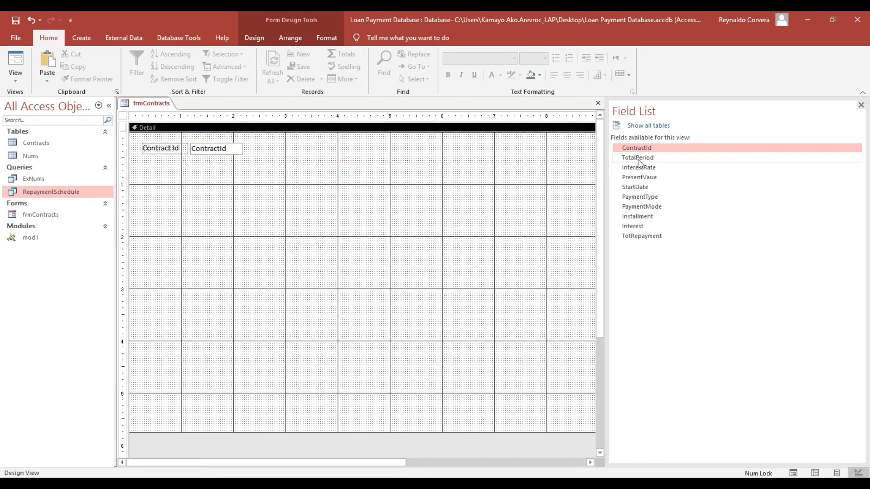
Add the TotalPeriod field to the stacked layout below ContractId and reduce the control padding of the whole layout.
drag(638, 159, 217, 155)
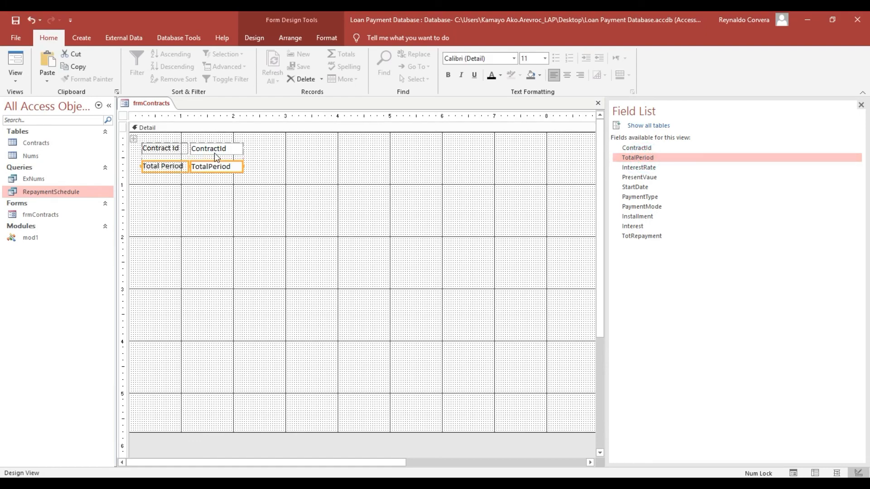
click(133, 139)
right_click(179, 149)
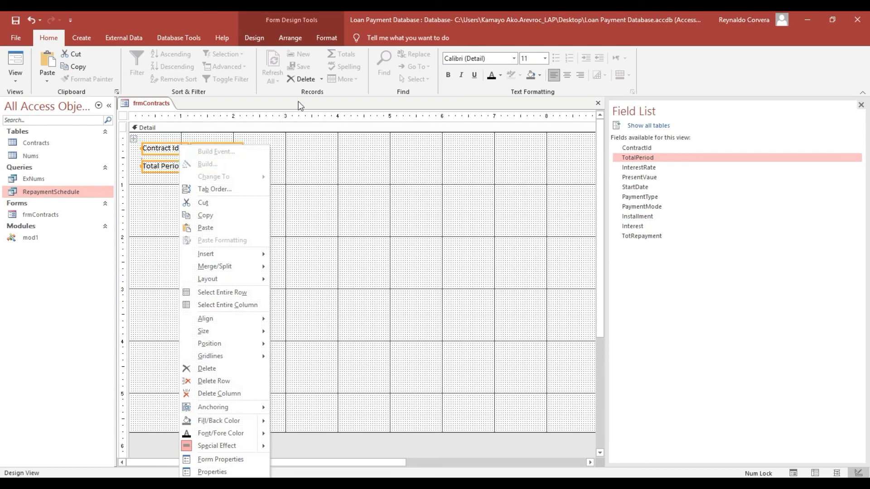
click(289, 39)
click(288, 39)
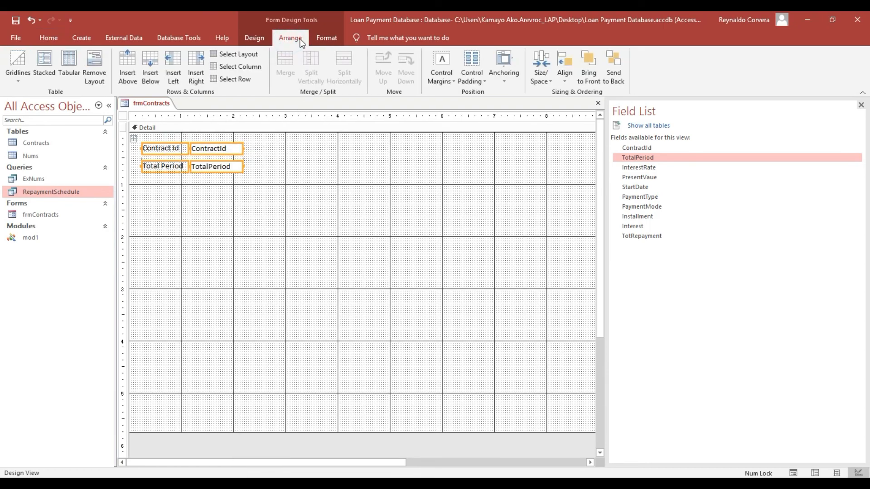
click(473, 83)
click(493, 122)
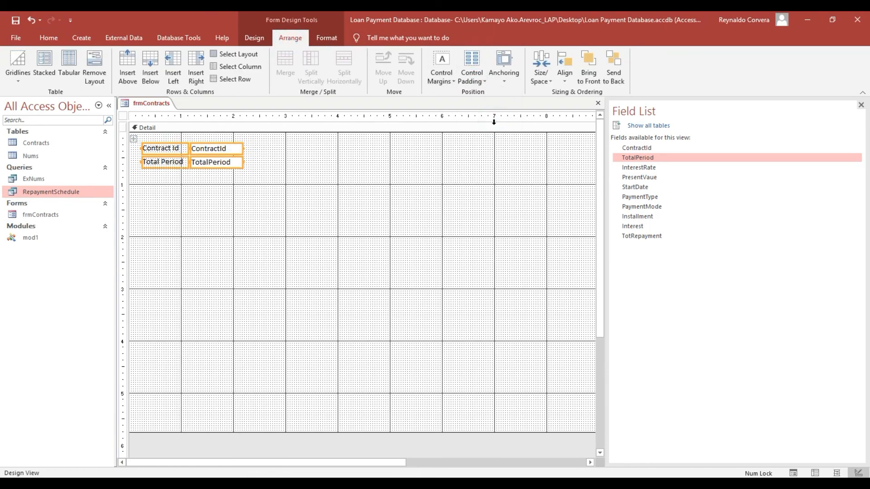
click(273, 177)
Widen the text box column slightly and nudge the whole layout a little to the left.
drag(228, 192, 250, 154)
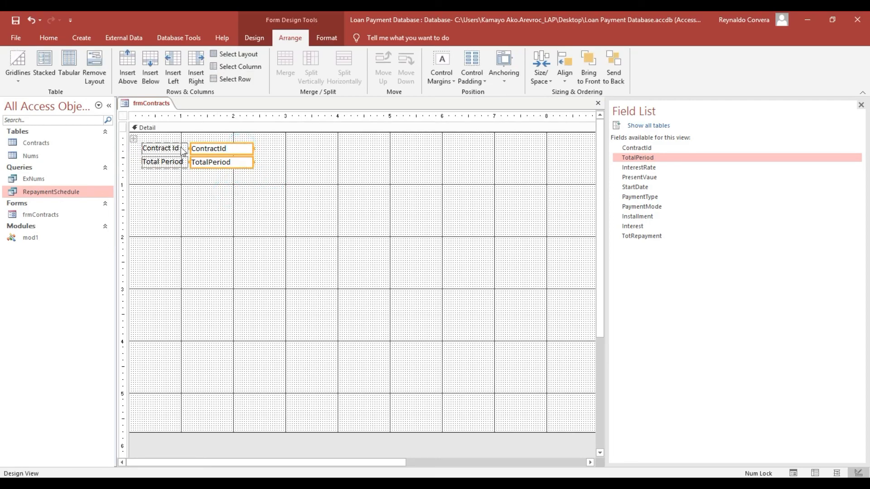
click(134, 139)
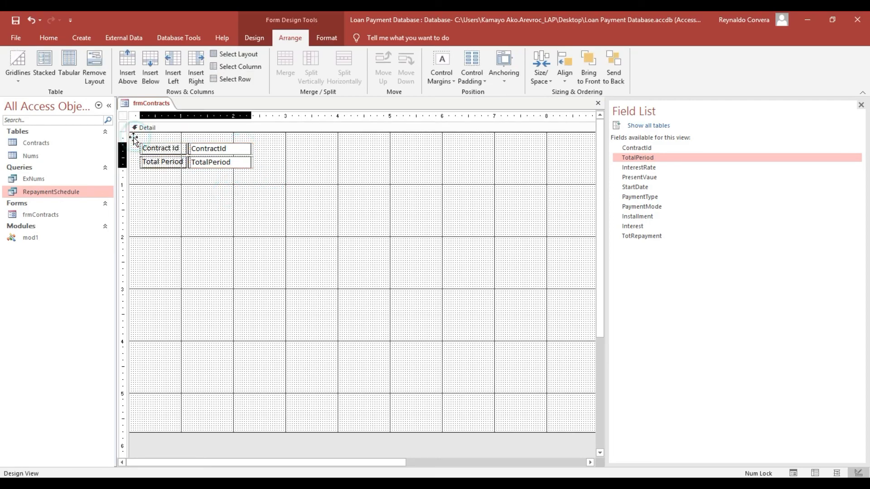
click(304, 155)
Add the InterestRate and PresentVaue fields to the stacked layout below TotalPeriod.
drag(648, 167, 234, 165)
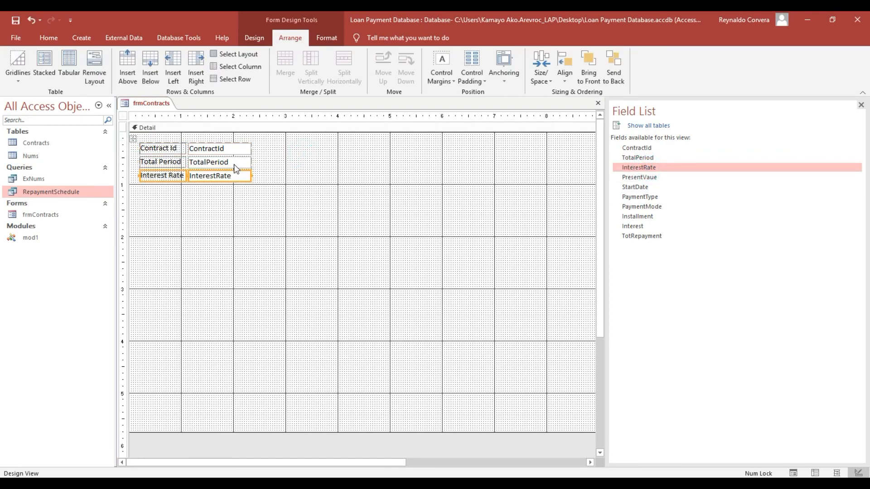
click(651, 181)
drag(651, 182, 228, 183)
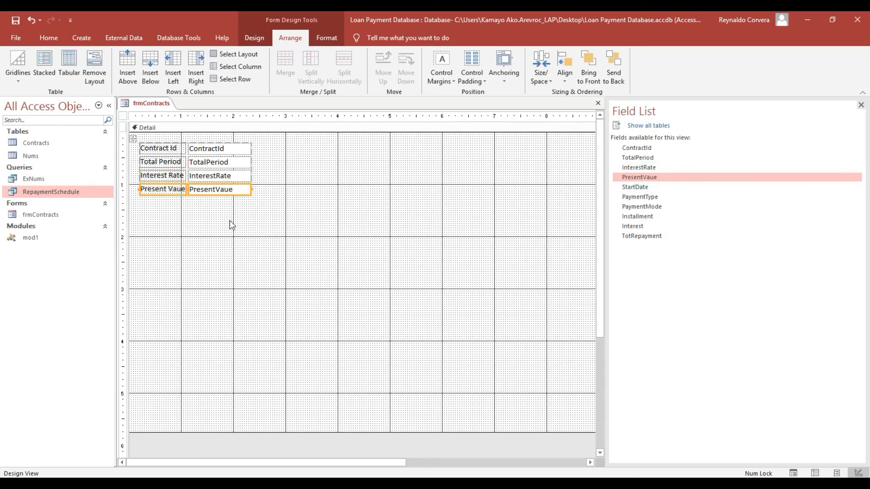
Widen the label column of the stacked layout so the Present Vaue label has extra room.
click(175, 245)
click(165, 191)
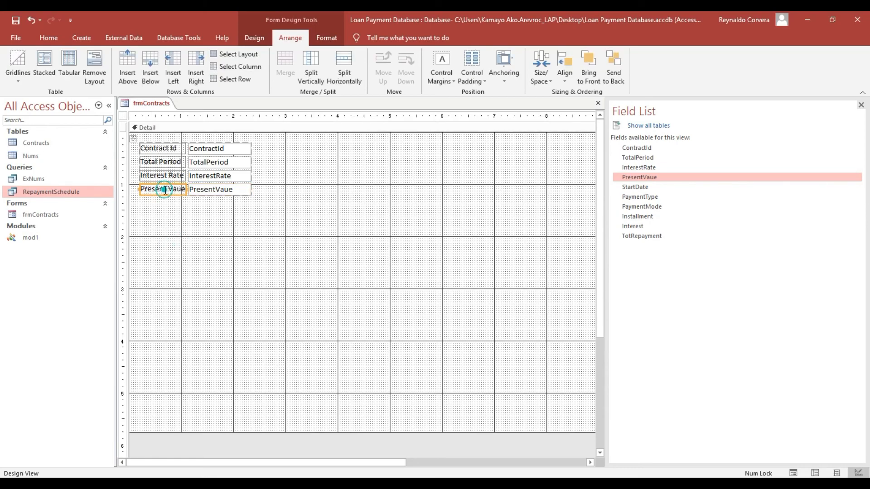
key(shift+Right)
key(shift+Right)
key(shift+Right)
key(shift+Right)
key(shift+Right)
key(shift+Right)
key(shift+Right)
key(shift+Right)
key(shift+Right)
key(shift+Right)
key(shift+Right)
key(shift+Right)
key(shift+Right)
key(shift+Right)
key(shift+Right)
key(shift+Right)
key(shift+Right)
key(shift+Right)
key(shift+Right)
key(shift+Right)
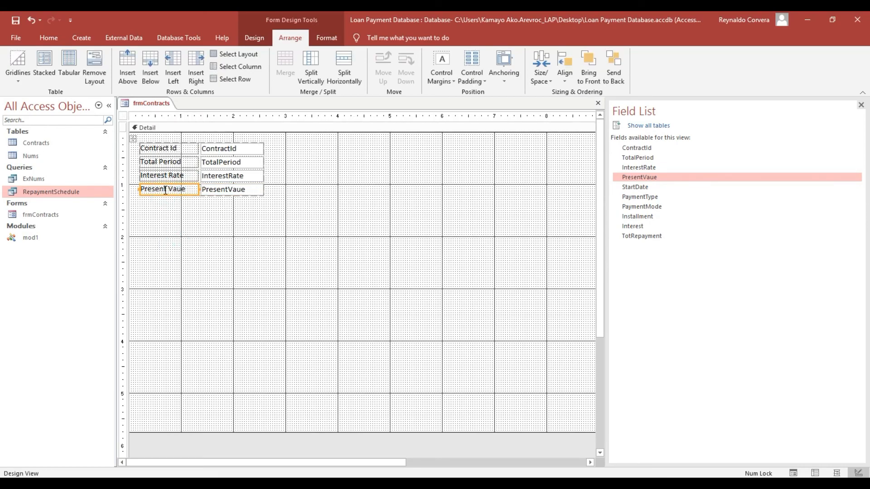
Widen the text box column of the stacked layout using the PresentVaue text box.
click(244, 185)
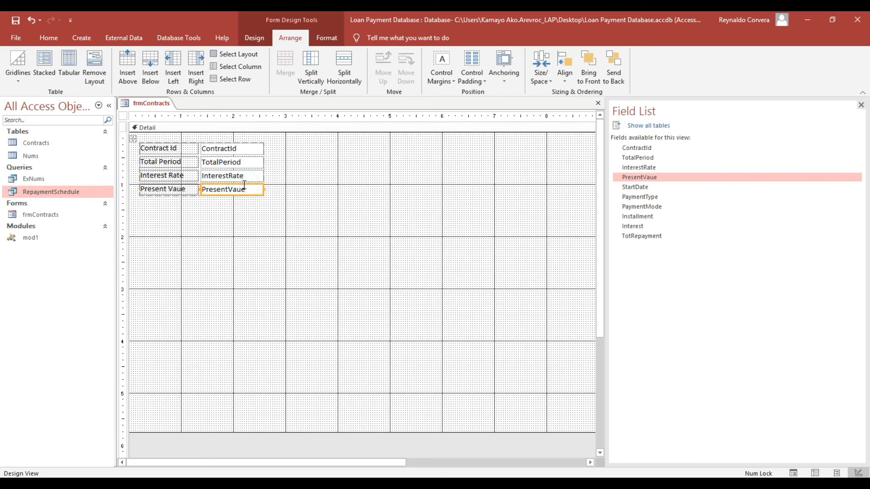
key(shift+Right)
key(shift+Right)
key(shift+Right)
key(shift+Right)
key(shift+Right)
key(shift+Right)
key(shift+Right)
key(shift+Right)
key(shift+Right)
key(shift+Right)
key(shift+Right)
key(shift+Right)
key(shift+Right)
key(shift+Right)
key(shift+Right)
key(shift+Right)
key(shift+Right)
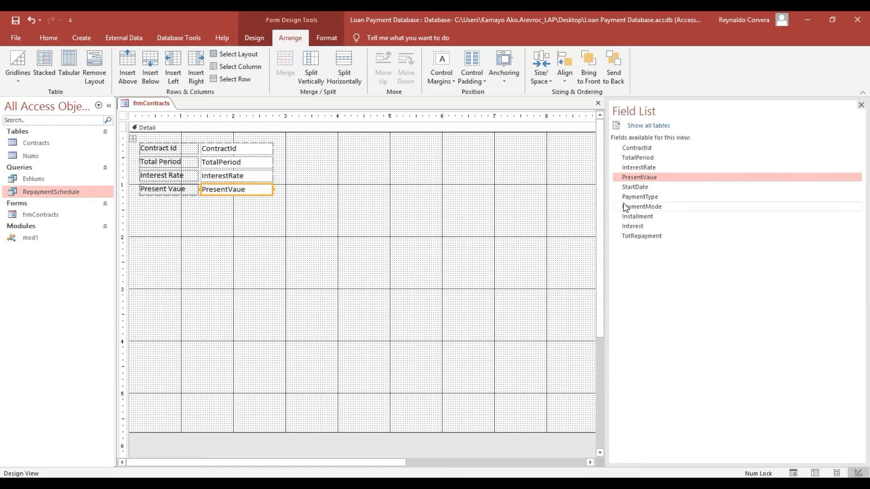
Add the StartDate field to the stacked layout below PresentVaue.
click(636, 187)
drag(639, 189, 228, 194)
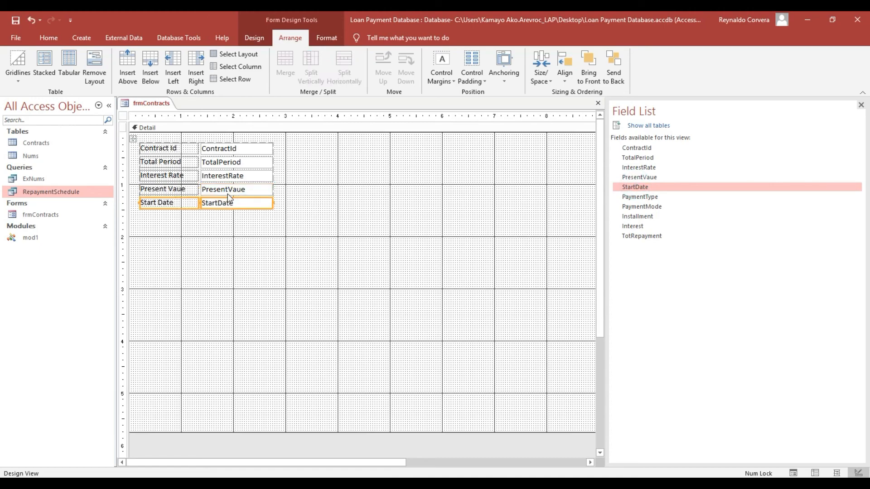
click(150, 213)
click(171, 235)
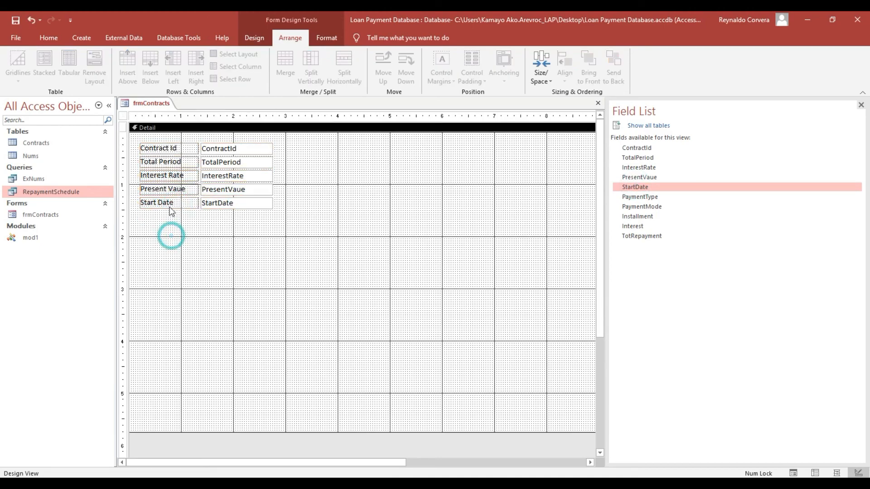
Change the StartDate label's text to First Installment Date and widen the text box column slightly.
click(169, 204)
click(178, 202)
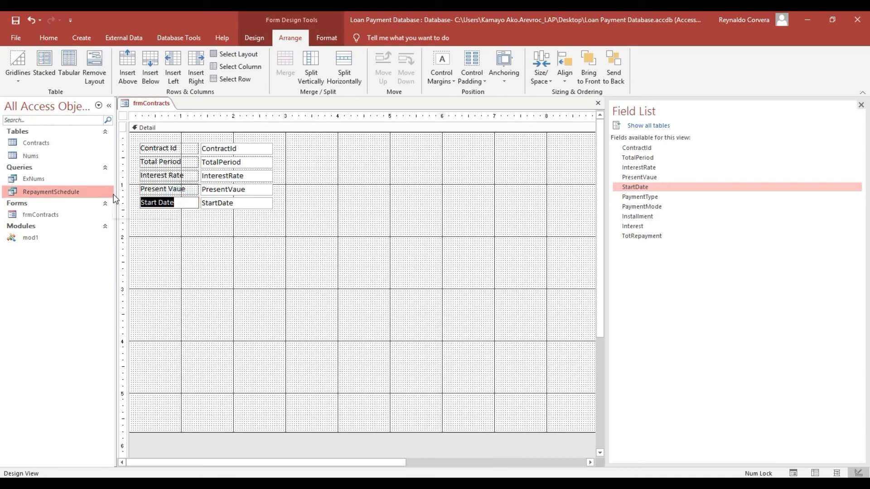
text(First)
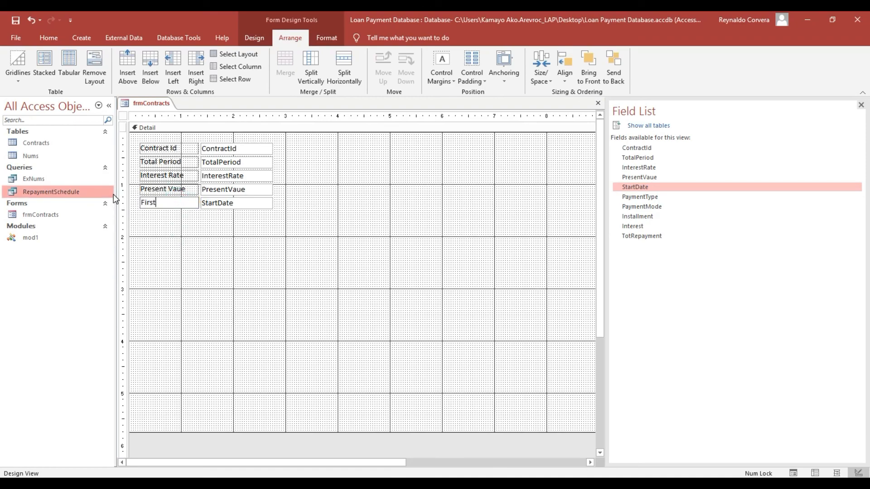
text( Installment Date)
click(349, 165)
click(192, 205)
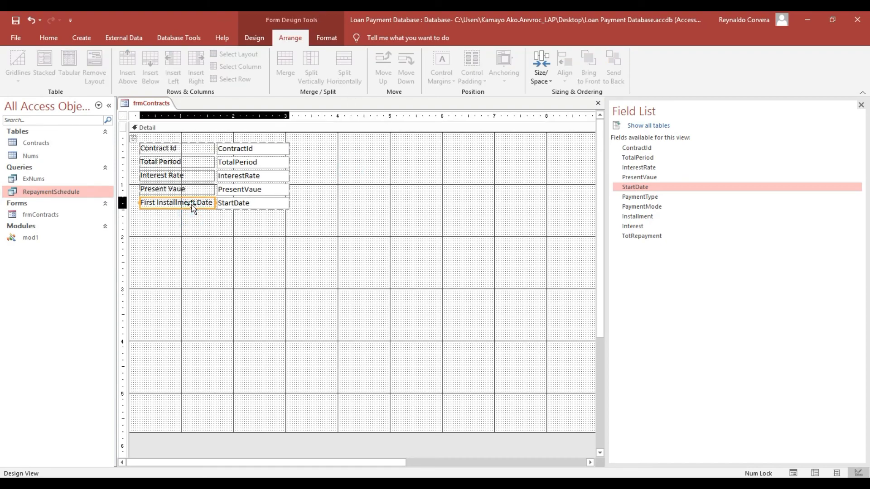
click(266, 208)
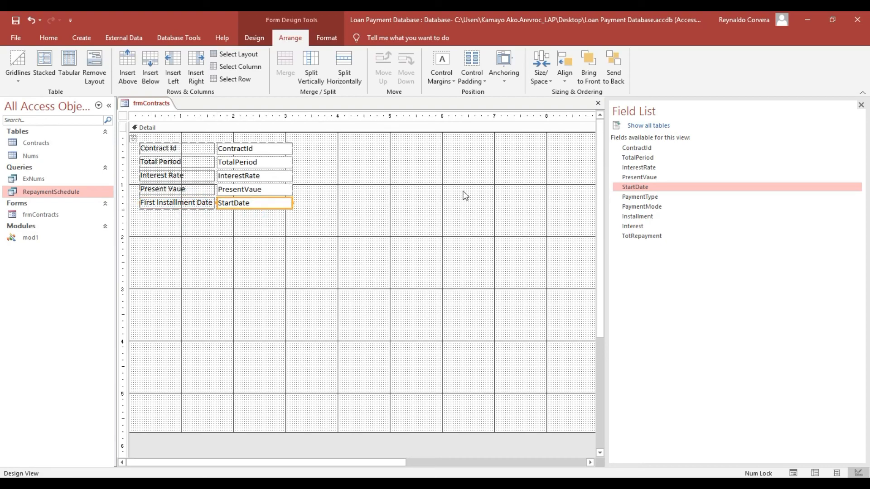
Add the PaymentType field to the stacked layout below StartDate and open its label's text for editing.
click(644, 194)
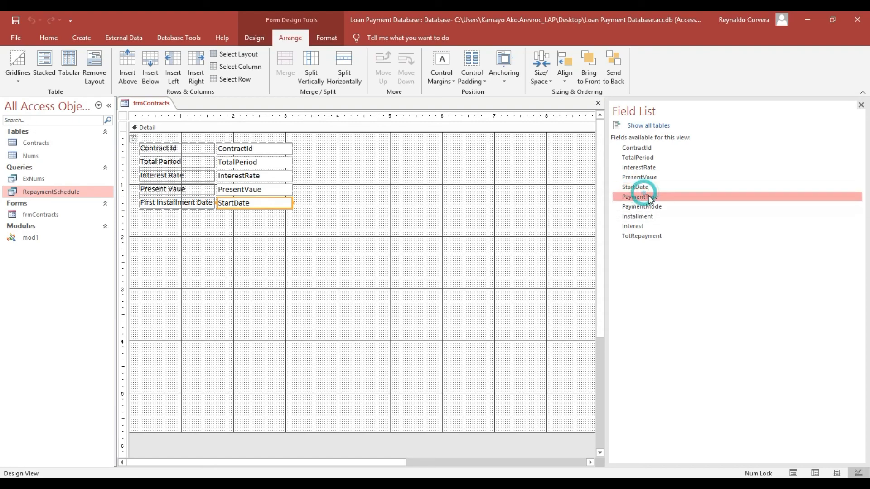
drag(650, 200, 257, 208)
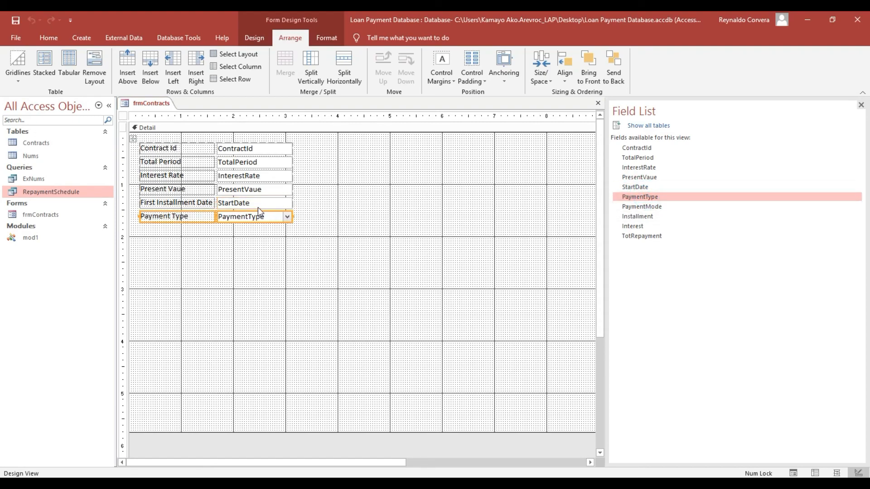
click(207, 234)
click(162, 217)
click(188, 217)
drag(188, 217, 173, 217)
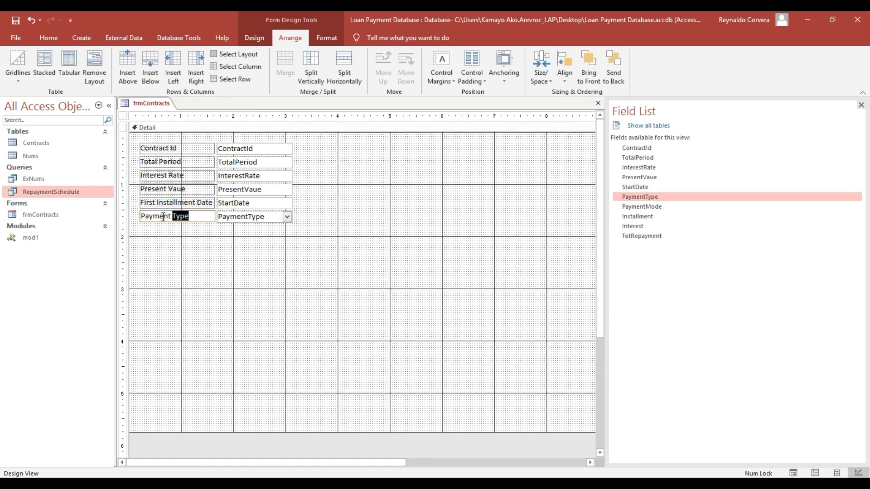
click(190, 217)
Check the Caption property of the PaymentType field in the Contracts table's design, and close the table.
right_click(55, 141)
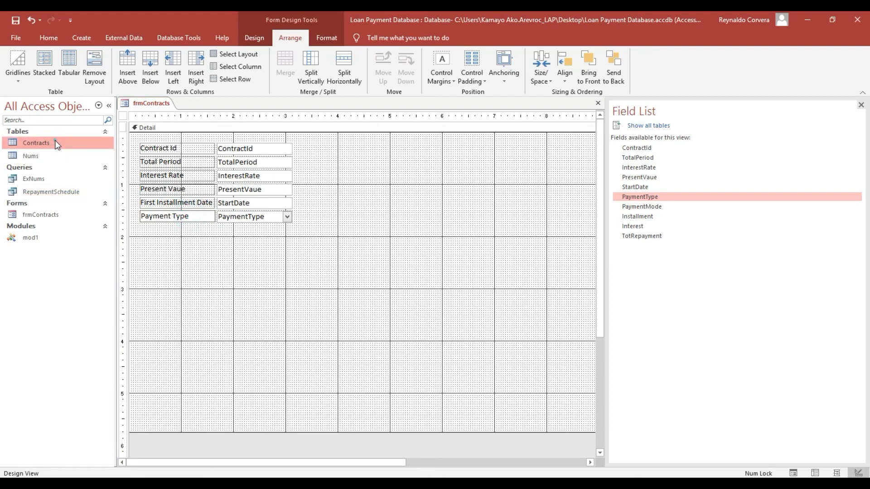
click(91, 161)
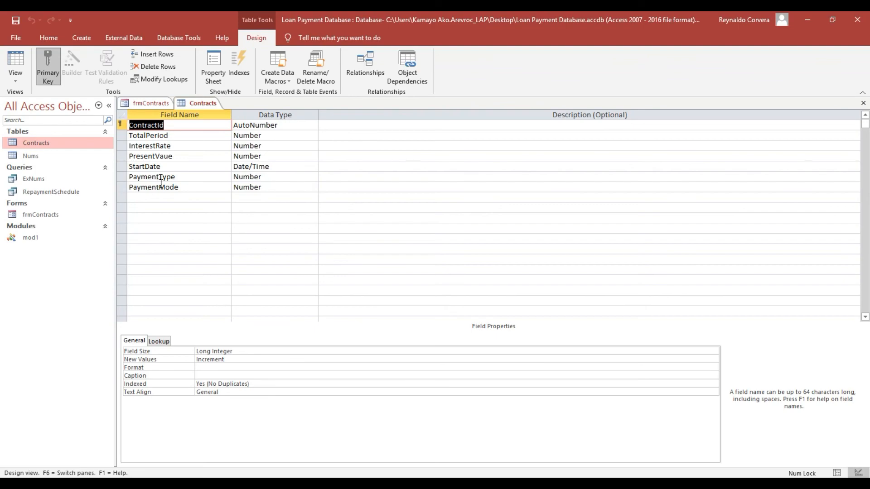
click(160, 179)
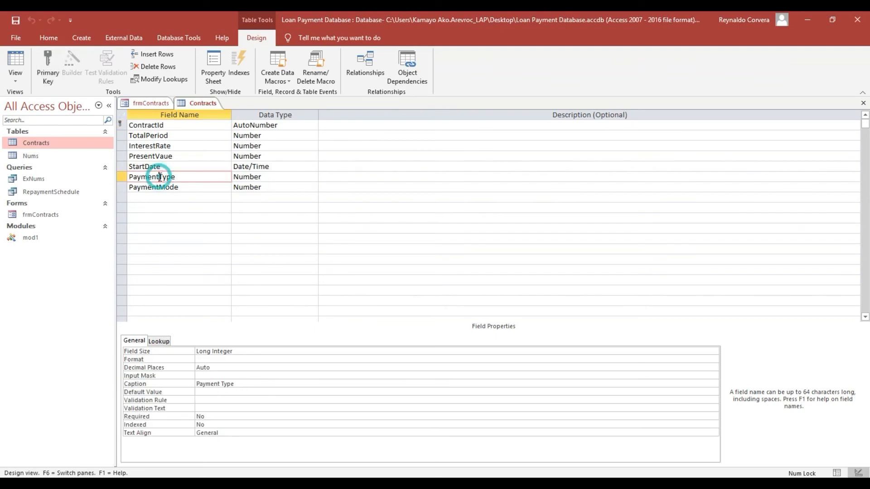
click(135, 383)
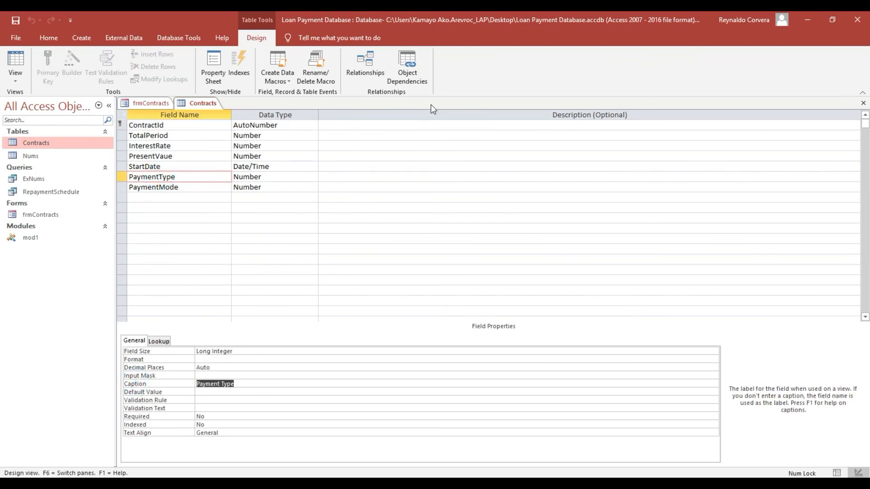
click(863, 103)
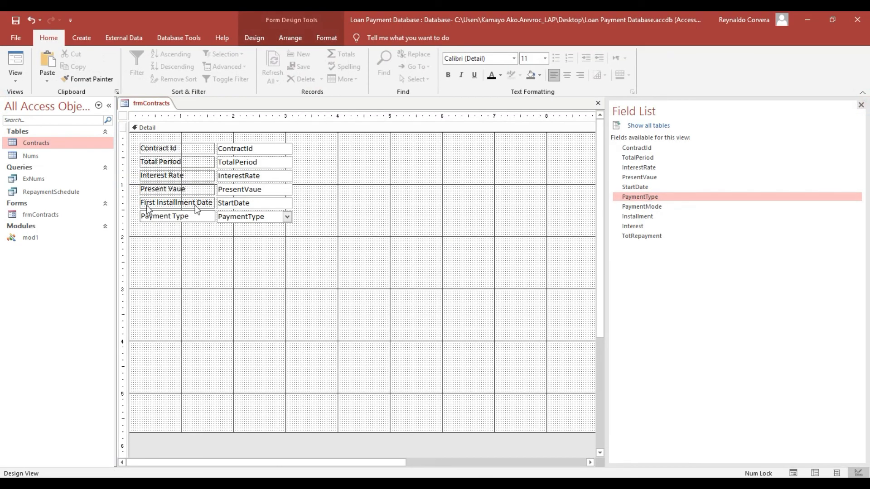
Add the PaymentMode field to the stacked layout below PaymentType.
click(169, 234)
click(170, 225)
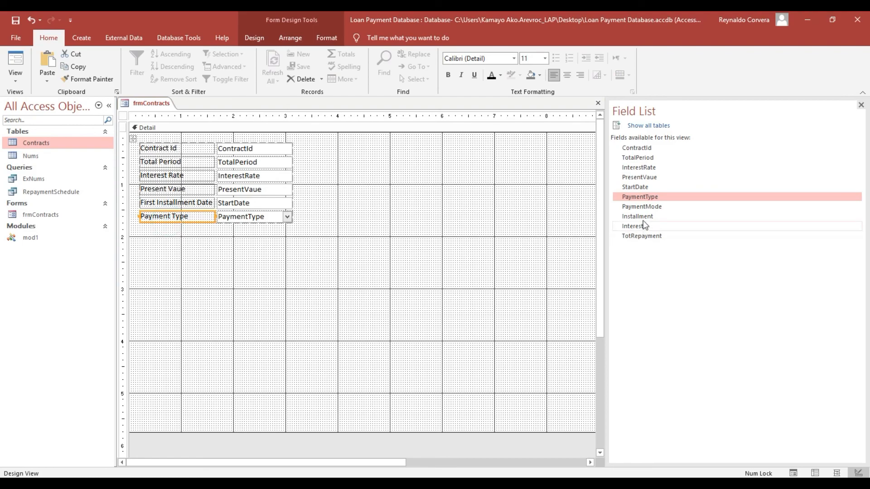
click(648, 207)
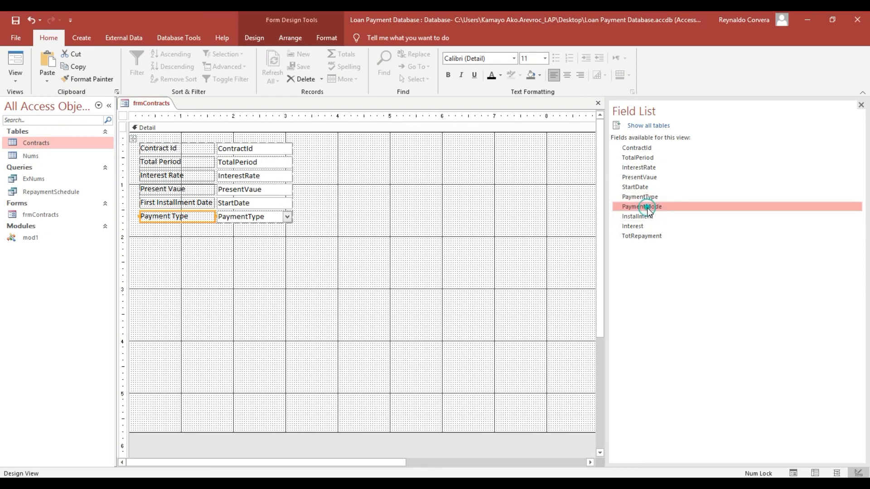
drag(648, 210, 235, 227)
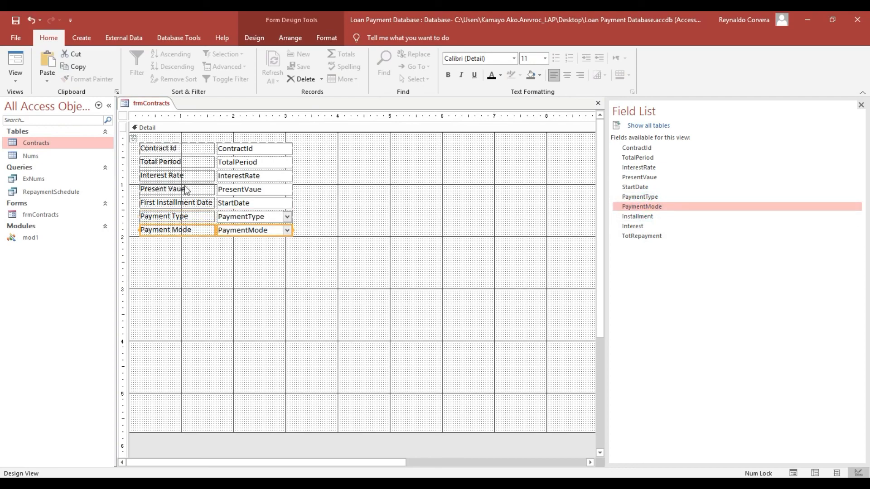
Set the control padding of the entire stacked layout, from Contract Id through Payment Mode, to Medium.
click(133, 139)
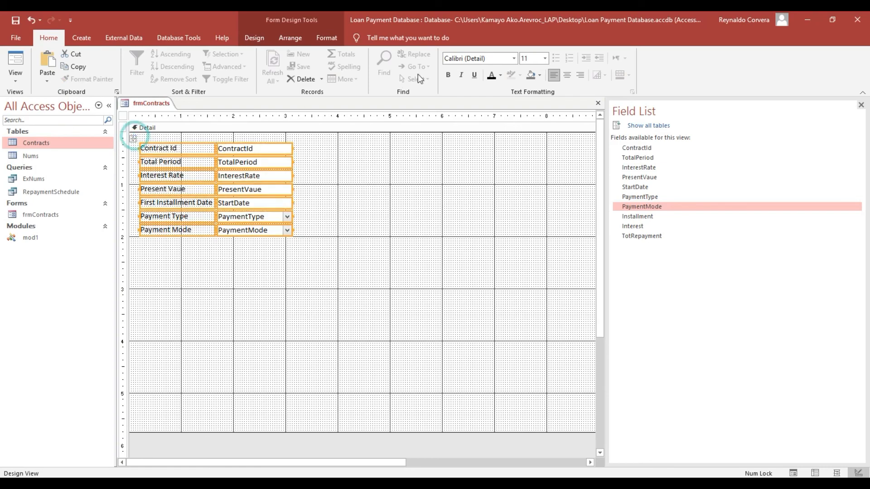
click(290, 39)
click(475, 81)
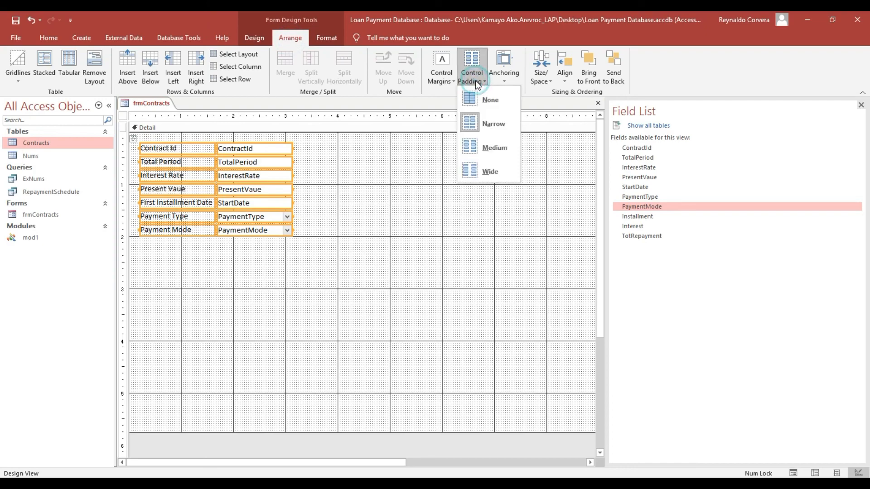
click(489, 145)
click(426, 183)
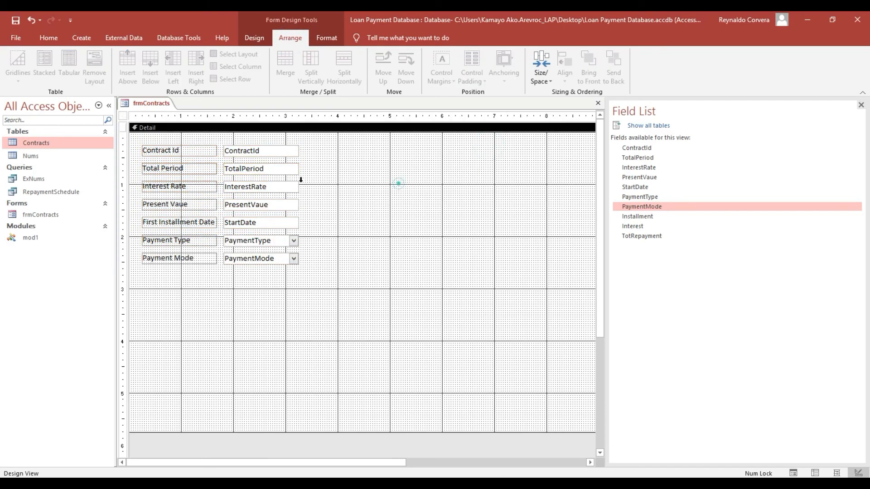
Widen the stacked layout's text box column by six increments and its label column by three increments.
click(251, 147)
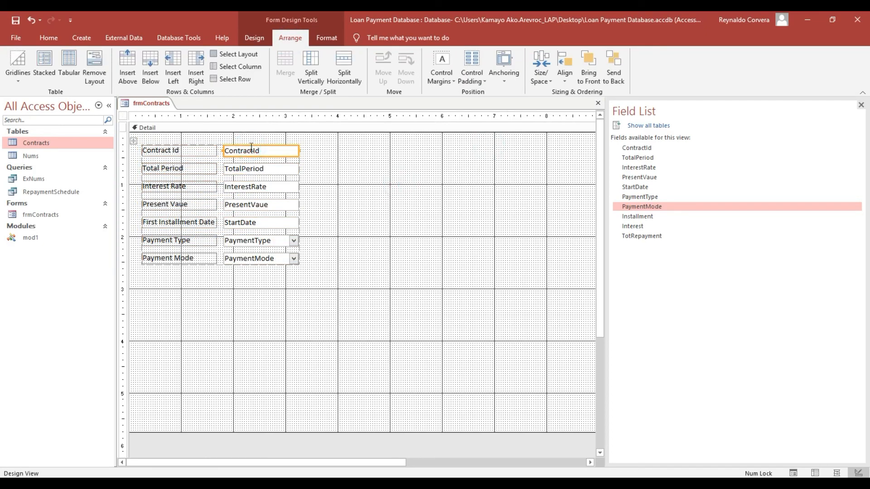
key(shift+Right)
key(shift+Right)
key(shift+Right)
key(shift+Right)
key(shift+Right)
key(shift+Right)
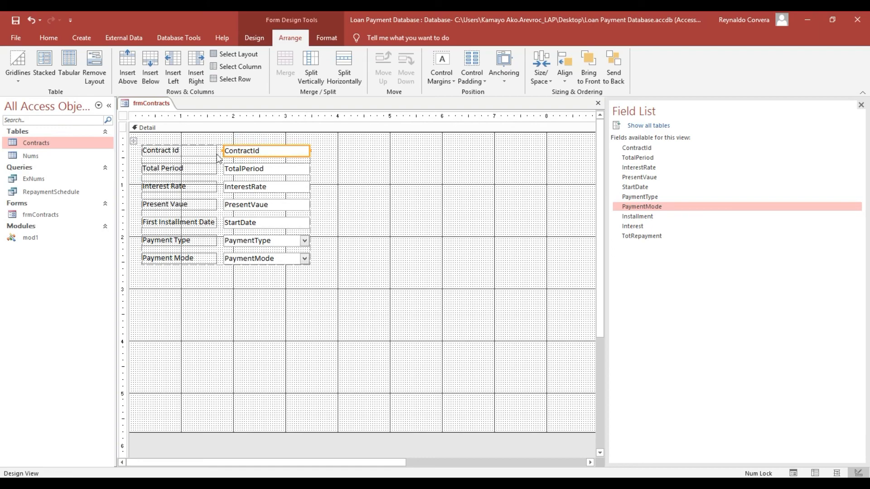
click(200, 150)
key(shift+Right)
key(shift+Right)
key(shift+Right)
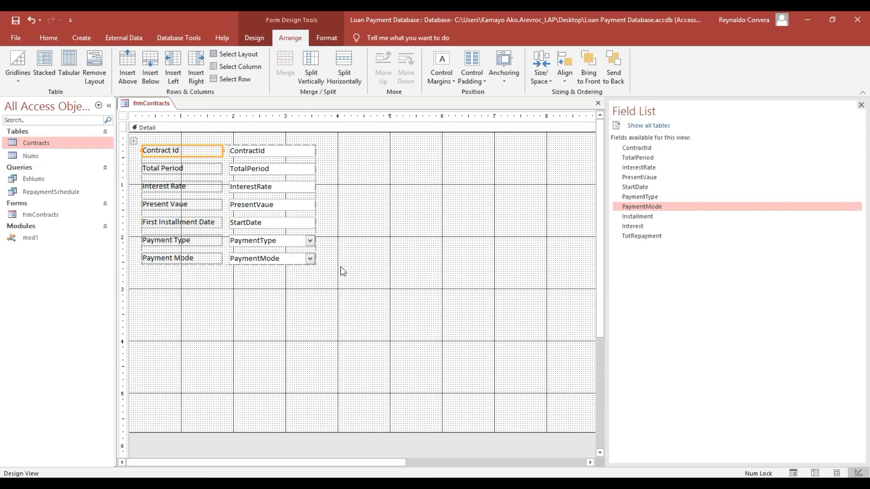
click(131, 142)
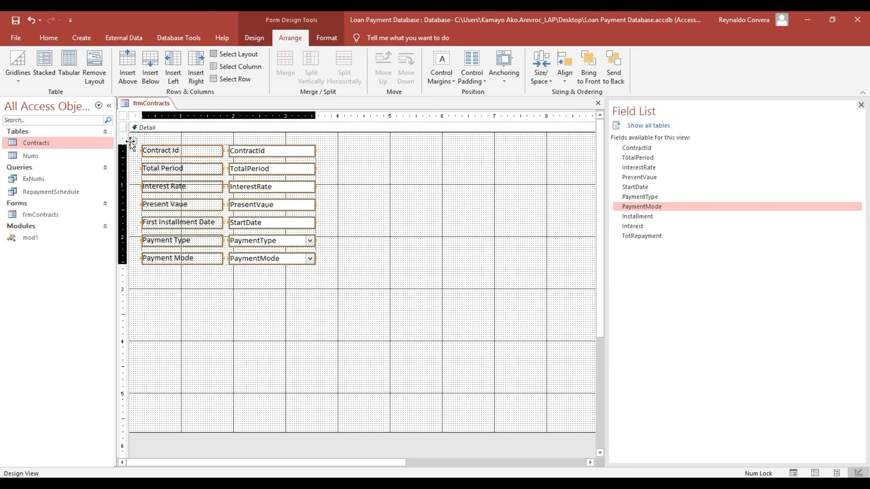
click(183, 286)
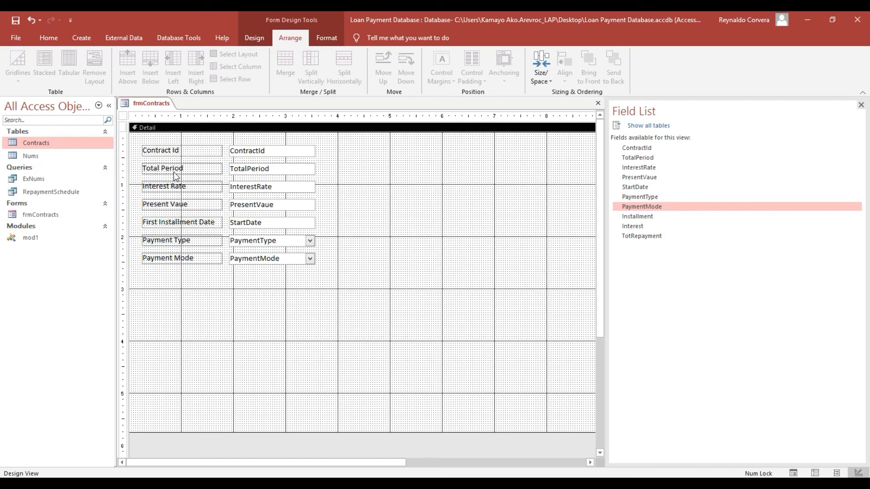
click(174, 171)
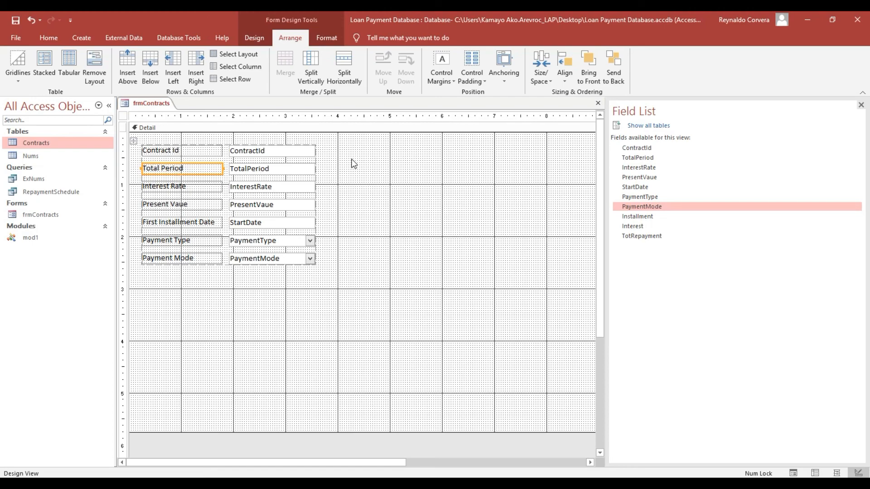
click(182, 191)
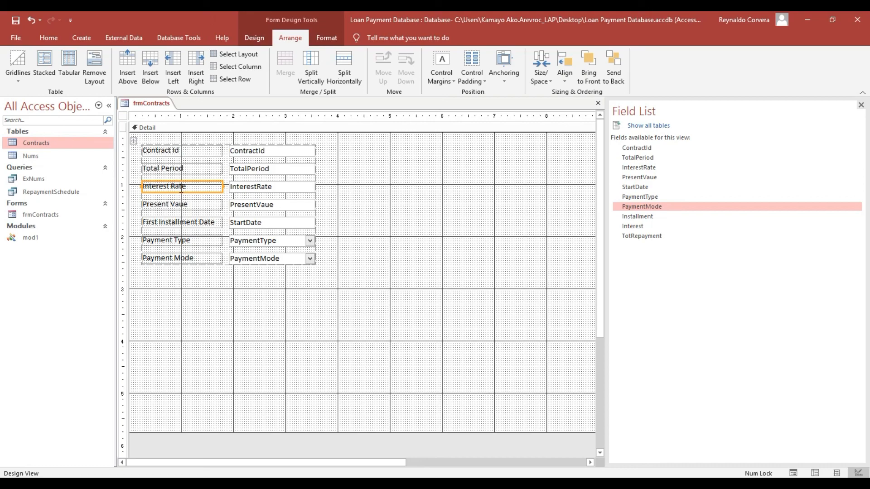
click(181, 206)
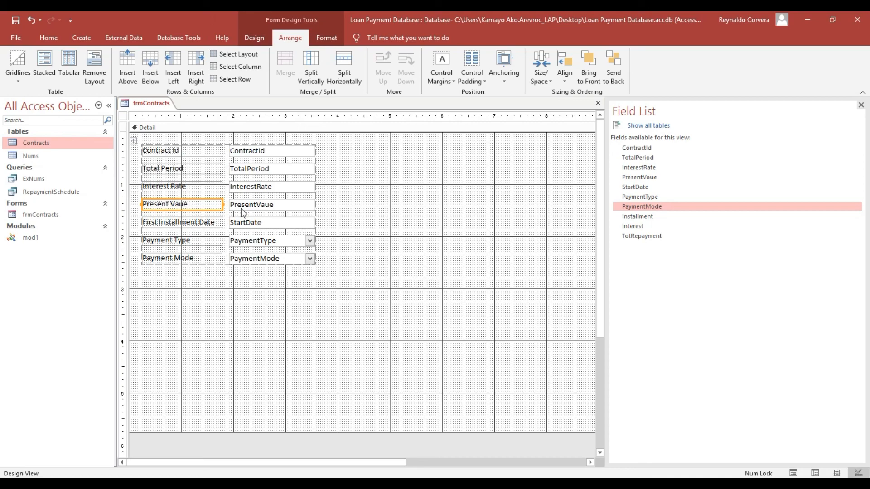
click(170, 225)
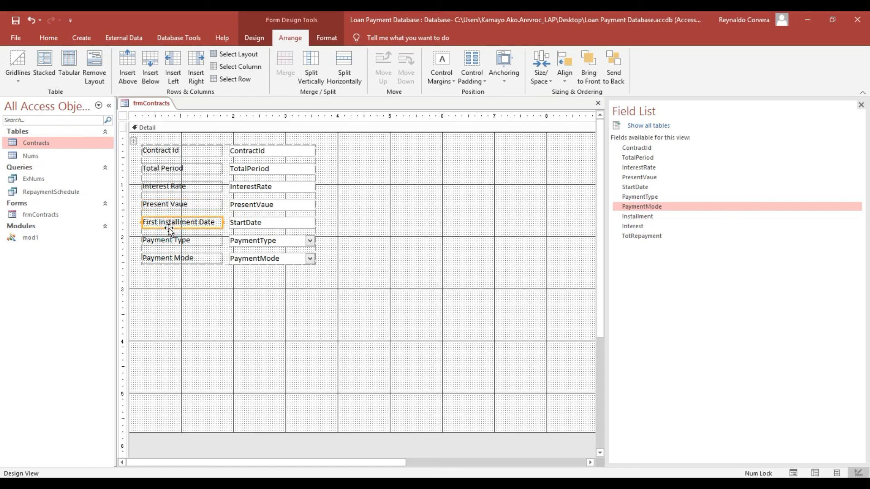
click(285, 240)
click(171, 281)
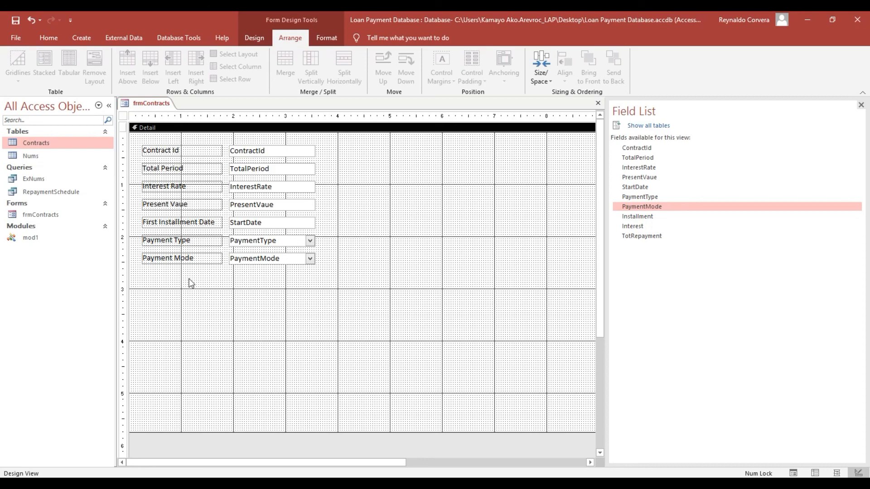
Collapse the Navigation Pane and draw a rectangle about 2.96" wide and 2" high to the right of the stacked fields.
click(637, 217)
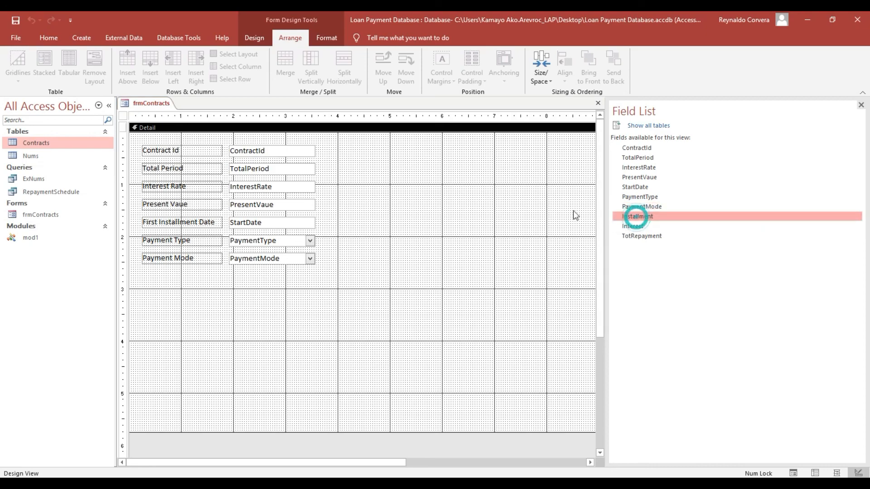
click(109, 107)
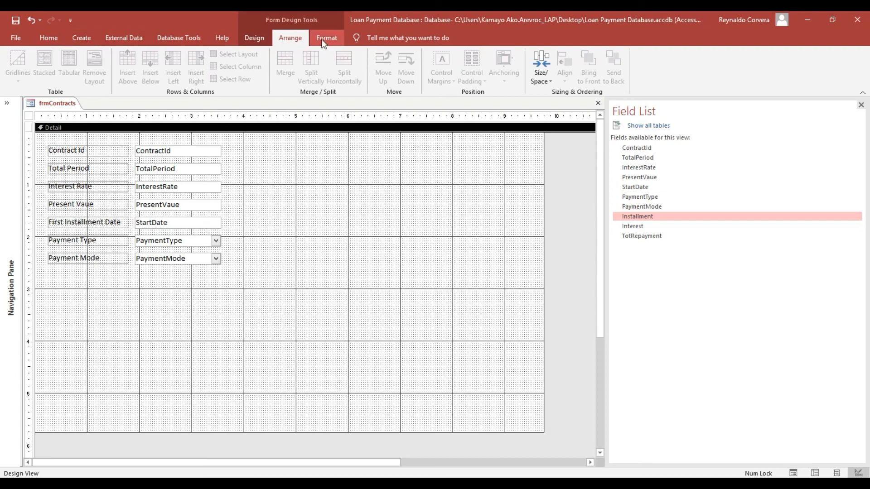
click(252, 39)
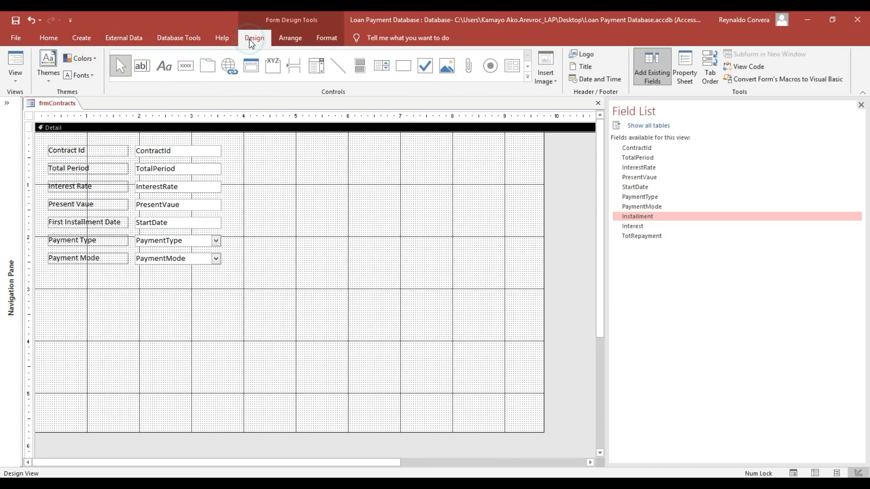
click(405, 68)
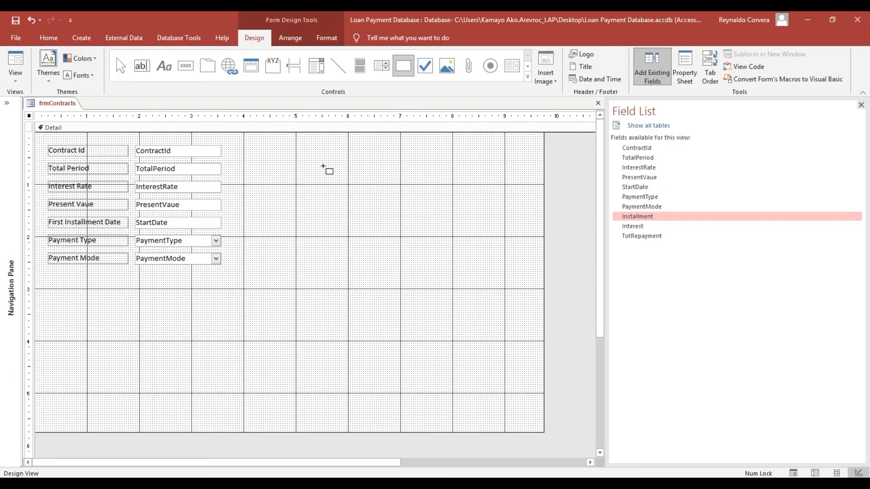
mouse_move(327, 156)
mouse_down()
mouse_move(471, 265)
mouse_move(470, 252)
mouse_up()
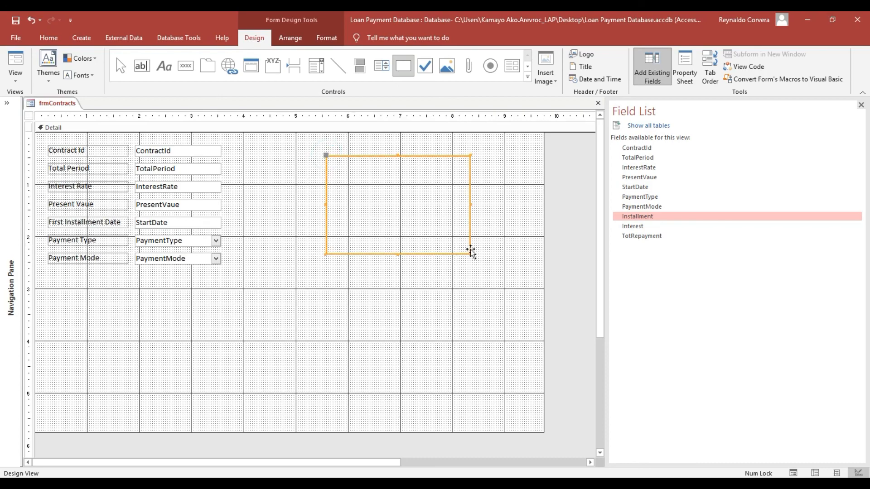
click(401, 150)
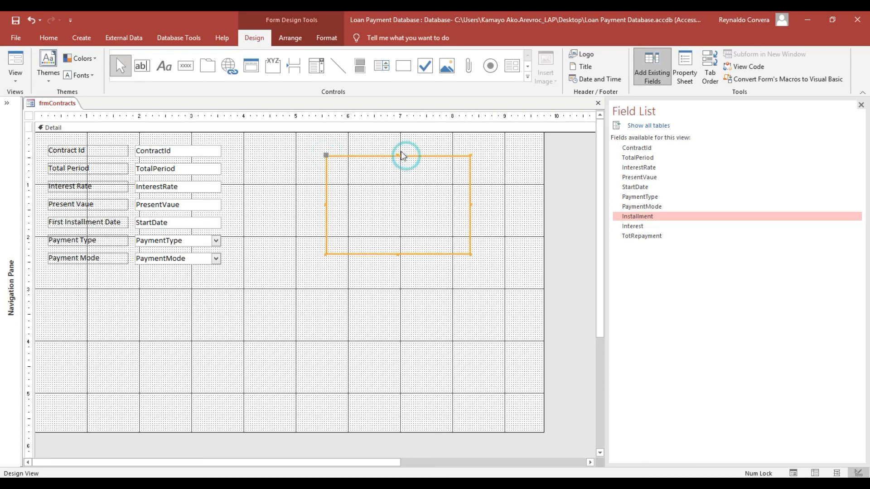
click(423, 156)
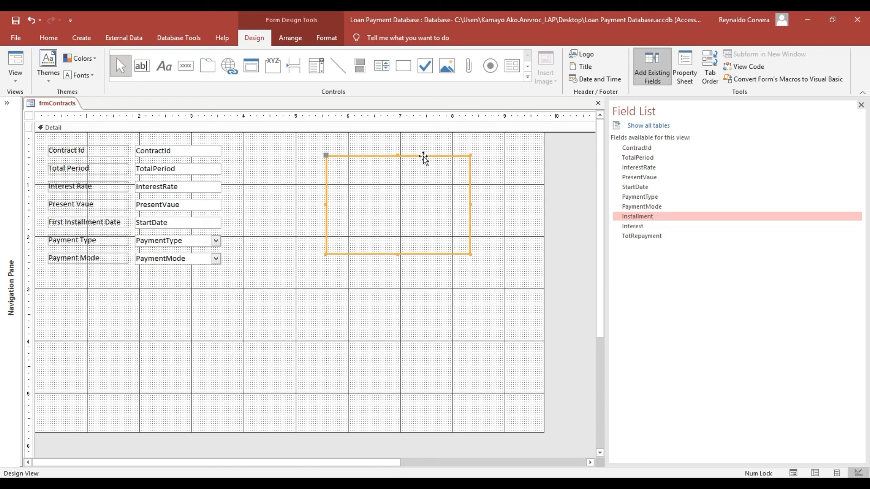
drag(423, 155, 386, 153)
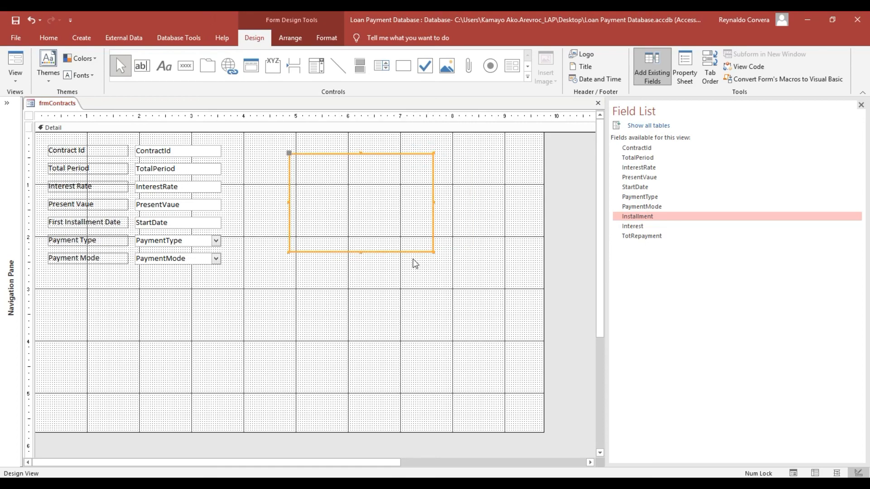
drag(435, 253, 444, 258)
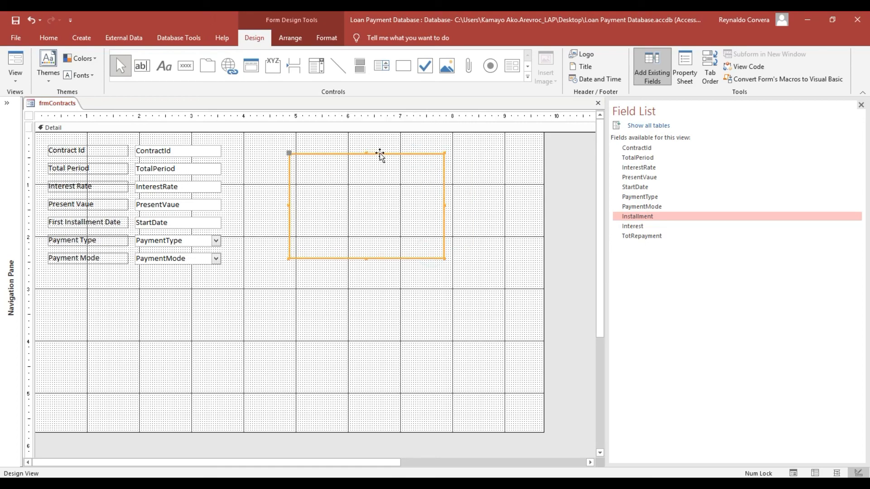
Set the rectangle's Special Effect property to Shadowed.
double_click(29, 116)
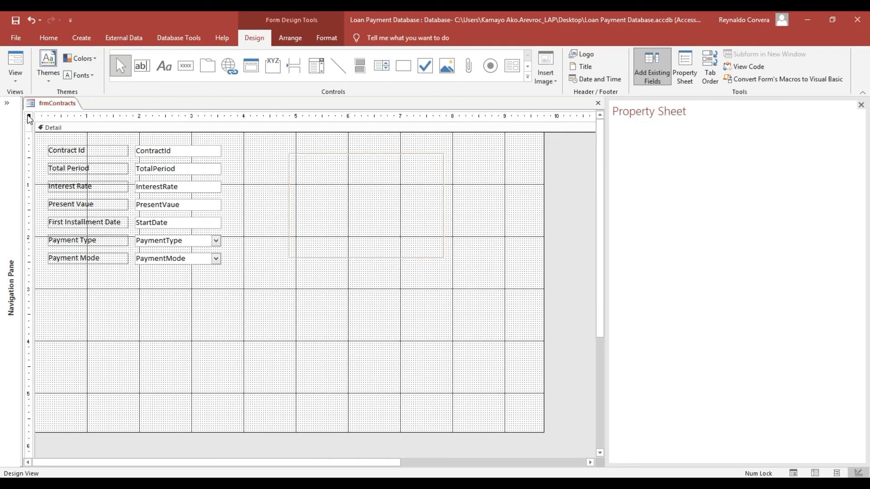
click(332, 156)
click(359, 153)
click(621, 158)
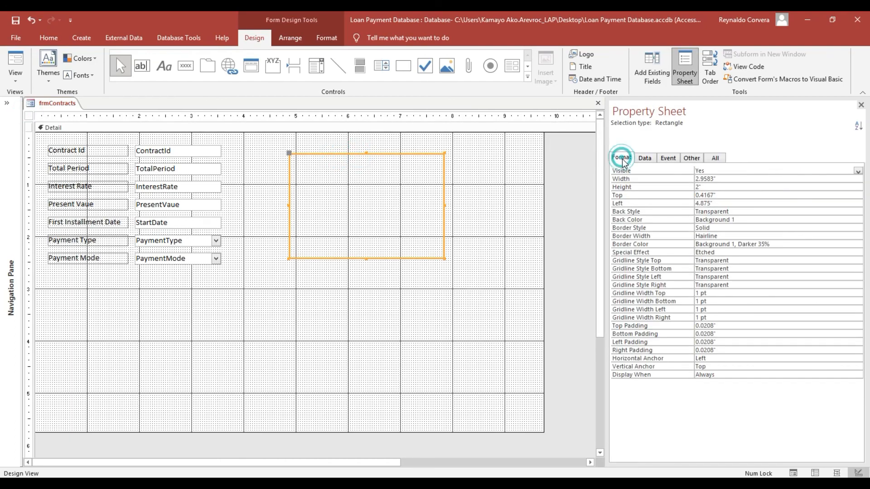
click(641, 252)
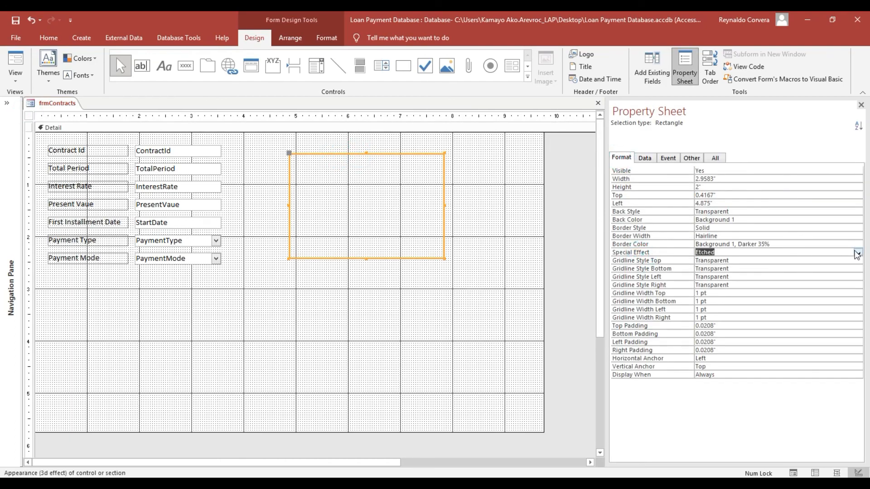
click(858, 252)
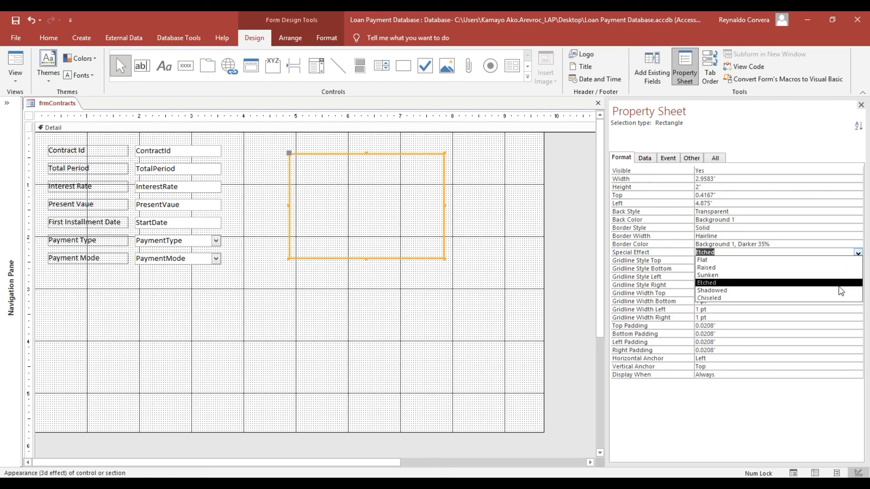
click(838, 290)
click(439, 249)
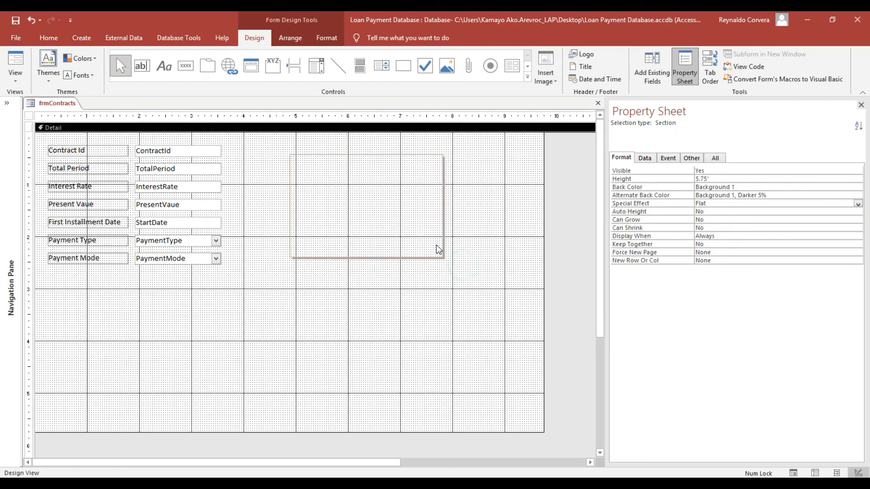
Widen the rectangle to about 3.29" and move it slightly down and right, to about 0.58" top and 4.96" left.
click(437, 243)
drag(443, 256, 462, 258)
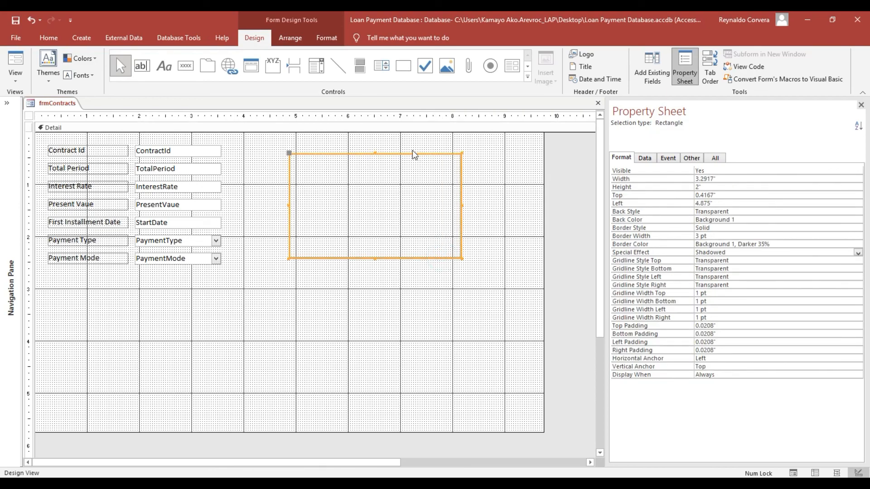
drag(413, 155, 417, 163)
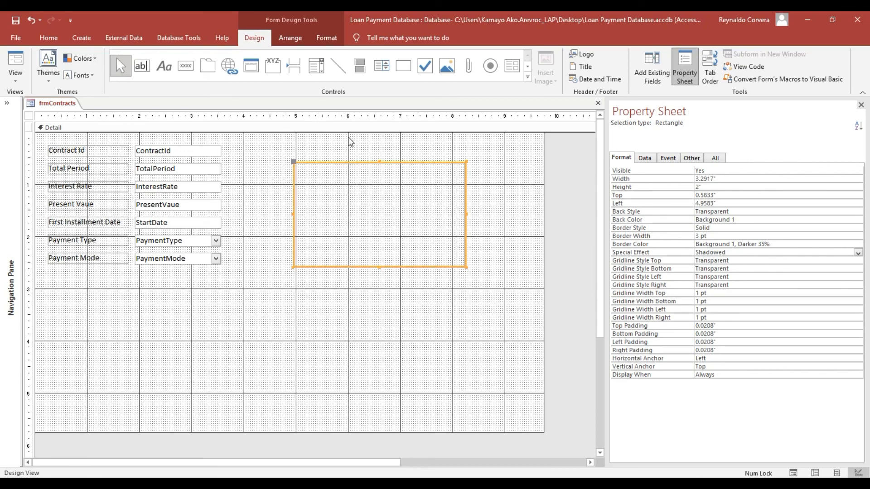
click(348, 137)
click(164, 67)
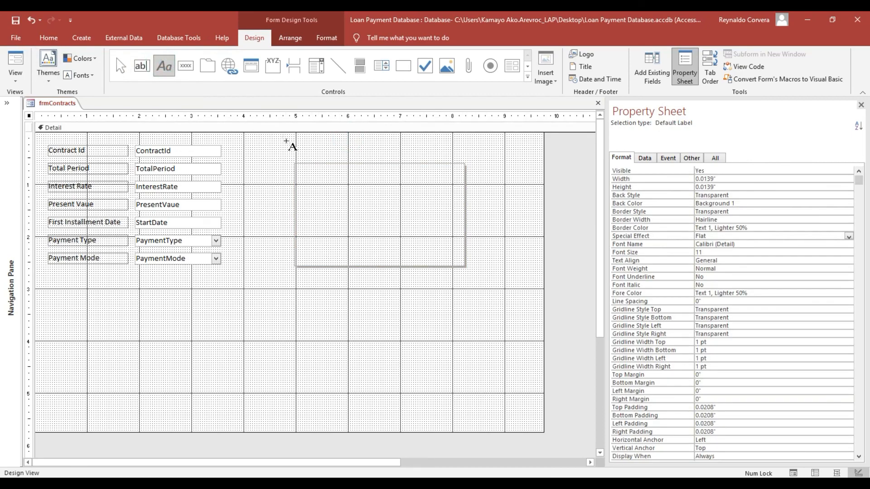
drag(298, 141, 372, 163)
key(Caps_Lock)
key(BackSpace)
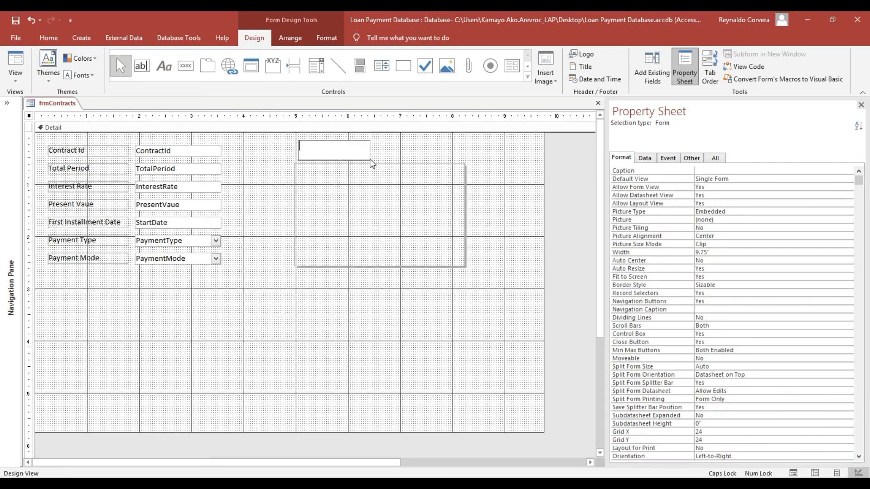
click(372, 163)
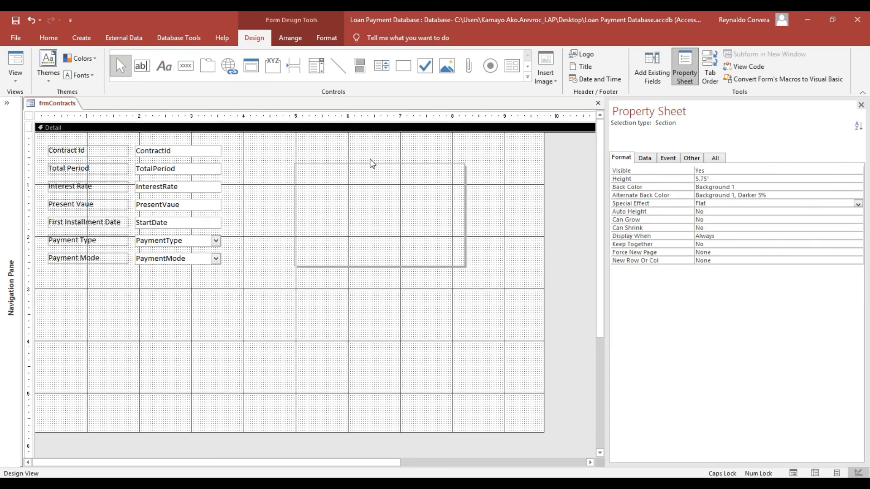
click(142, 67)
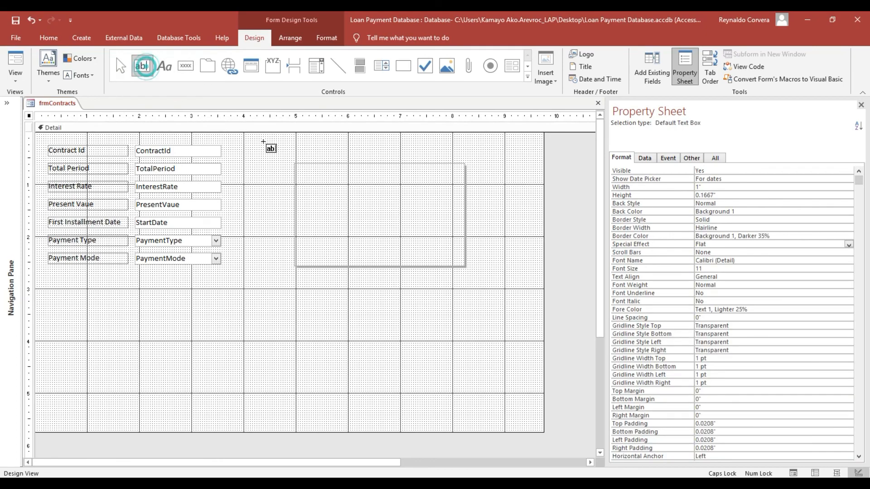
click(299, 143)
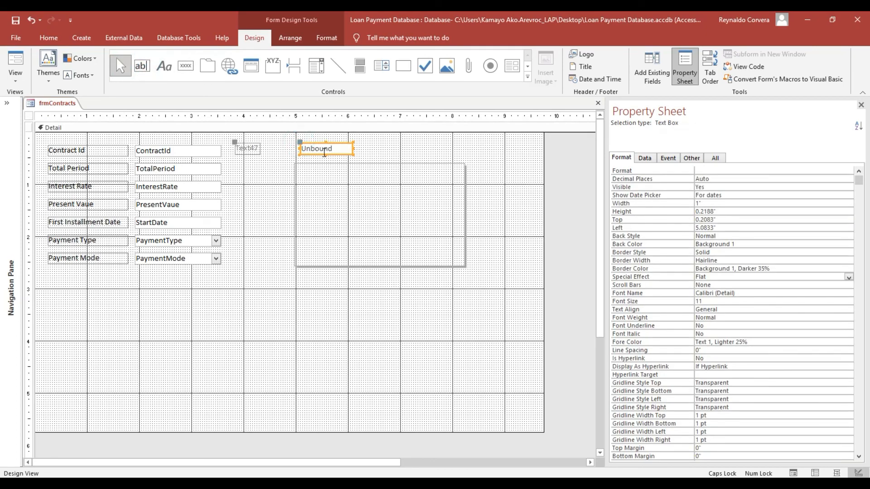
key(ctrl+z)
Add a label about 2.38" wide above the rectangle with the caption Statistics.
click(163, 66)
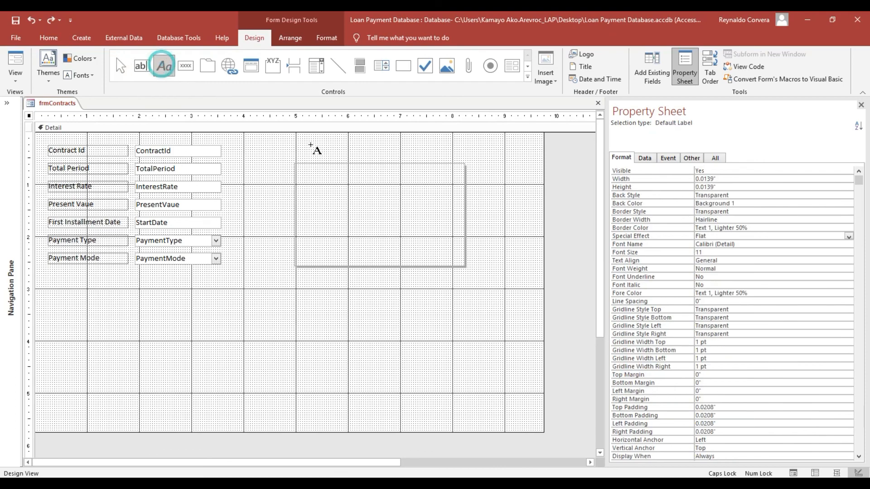
drag(292, 145, 417, 160)
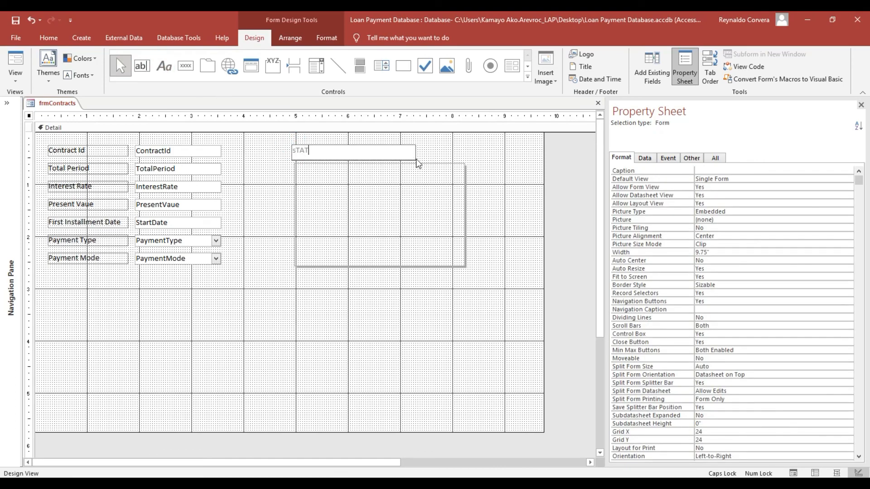
key(BackSpace)
key(BackSpace)
key(Caps_Lock)
click(423, 145)
click(383, 151)
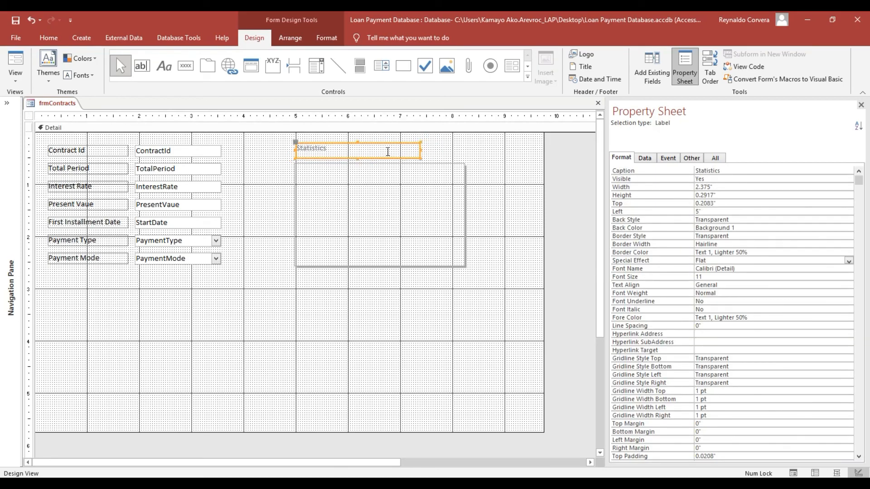
Format the Statistics label in bold, with black Text 1 font color and size 18.
click(49, 38)
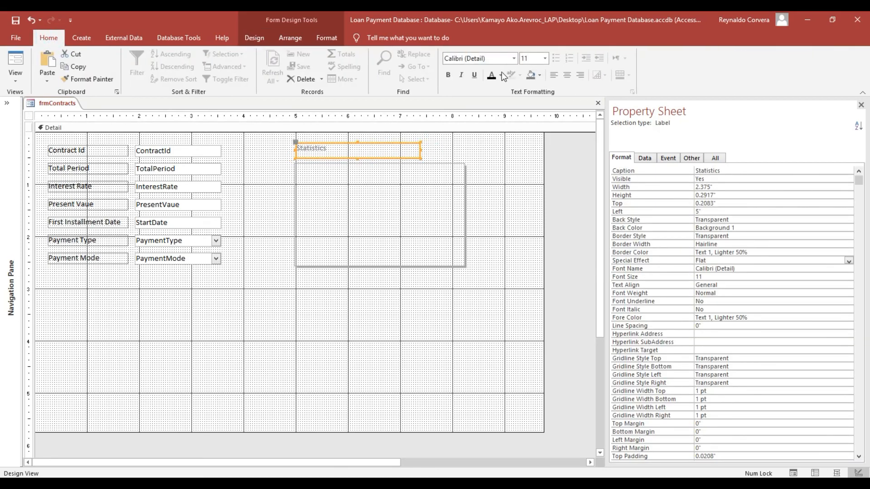
click(491, 75)
key(ctrl+b)
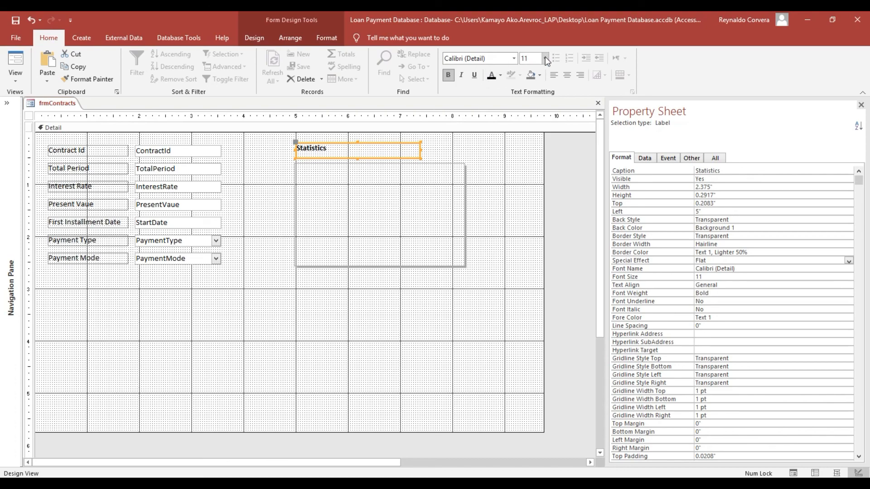
click(545, 58)
click(532, 142)
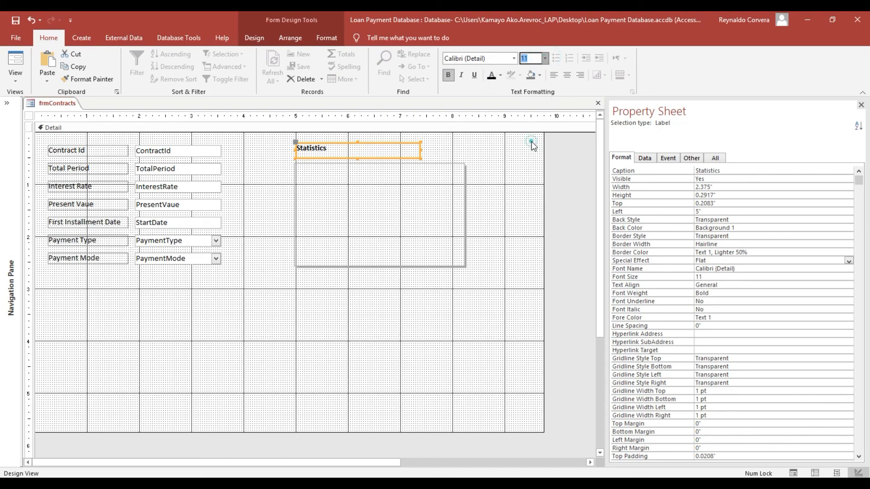
click(466, 141)
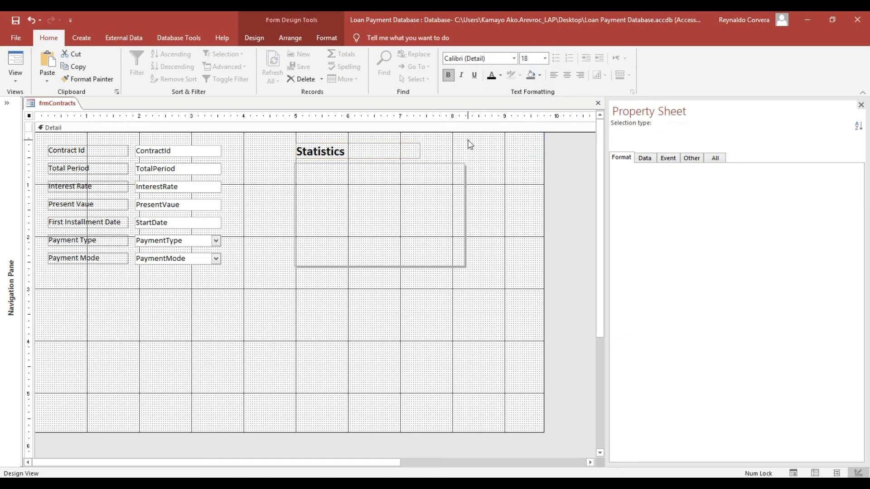
Add the existing Installment field to the form and position its label and text box near the rectangle's upper edge.
click(255, 39)
click(648, 68)
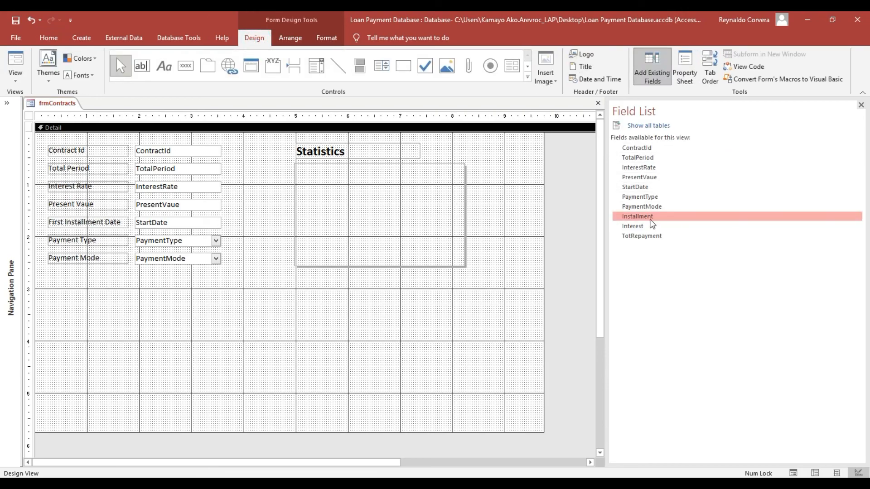
drag(652, 223, 402, 181)
click(354, 199)
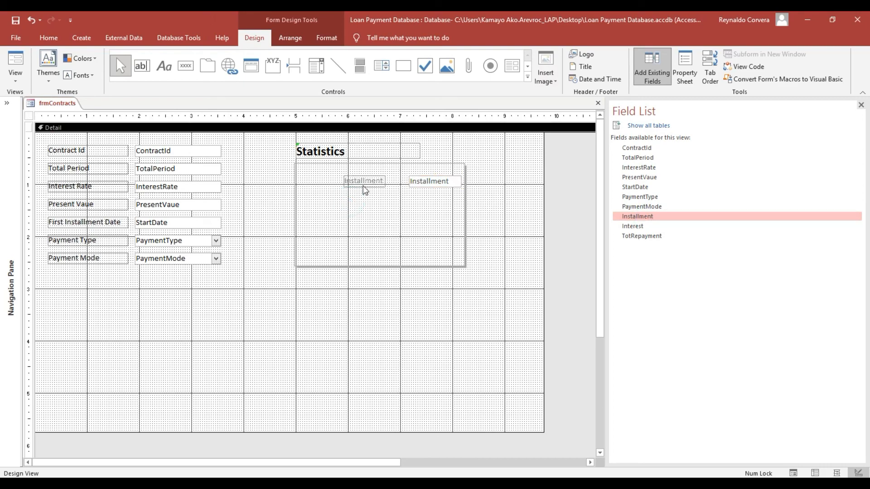
drag(356, 198, 418, 183)
drag(424, 180, 389, 175)
click(338, 198)
drag(339, 202, 355, 172)
Copy the formatting of the TotalPeriod field to the new Installment field with Format Painter.
click(189, 169)
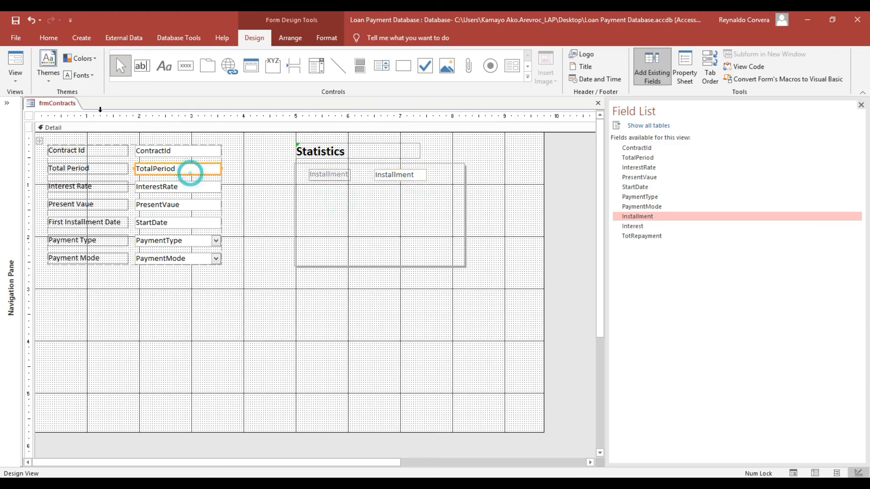
click(17, 38)
click(12, 40)
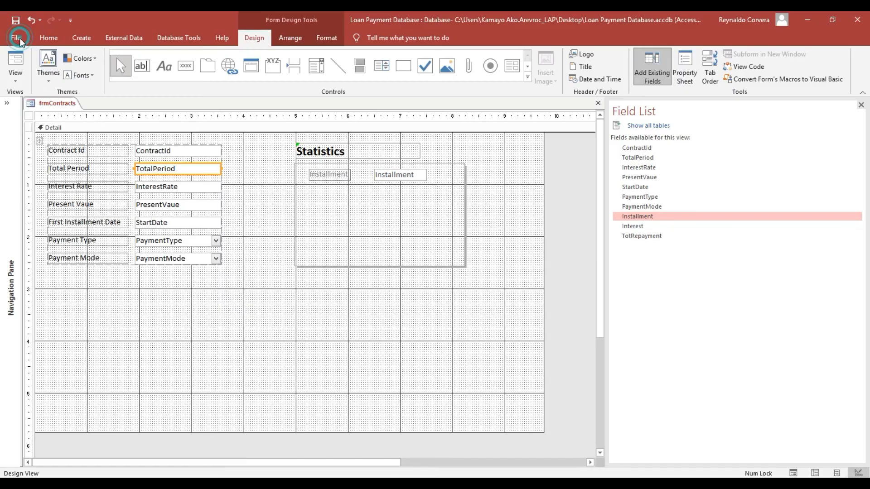
click(48, 40)
click(85, 76)
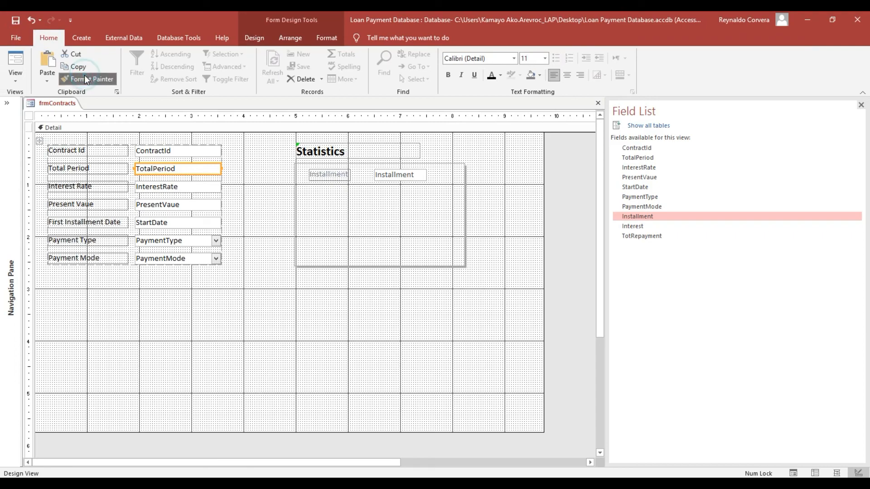
click(398, 178)
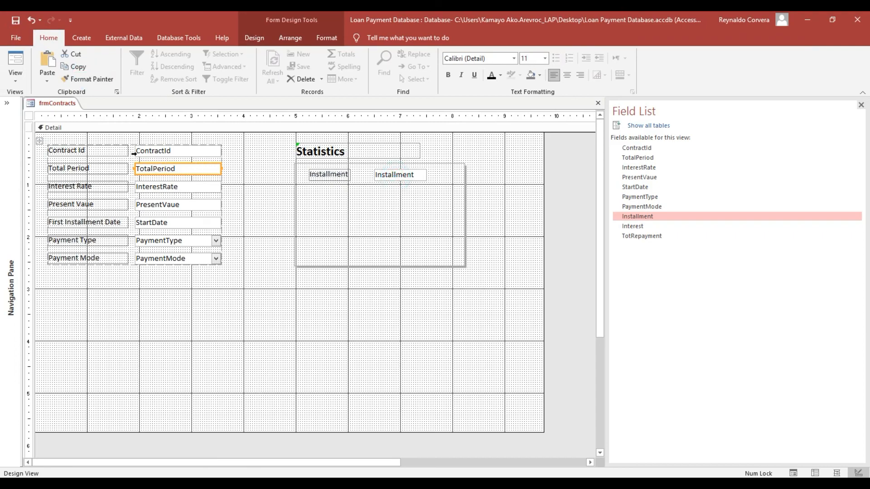
Arrange the Installment label and its text box in a stacked layout.
click(398, 192)
click(385, 175)
drag(325, 189, 387, 175)
right_click(387, 175)
click(437, 280)
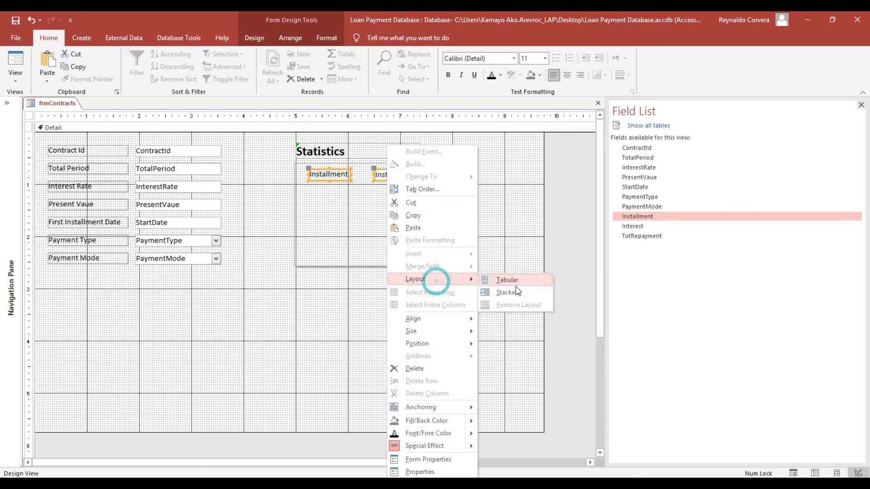
click(515, 292)
click(352, 189)
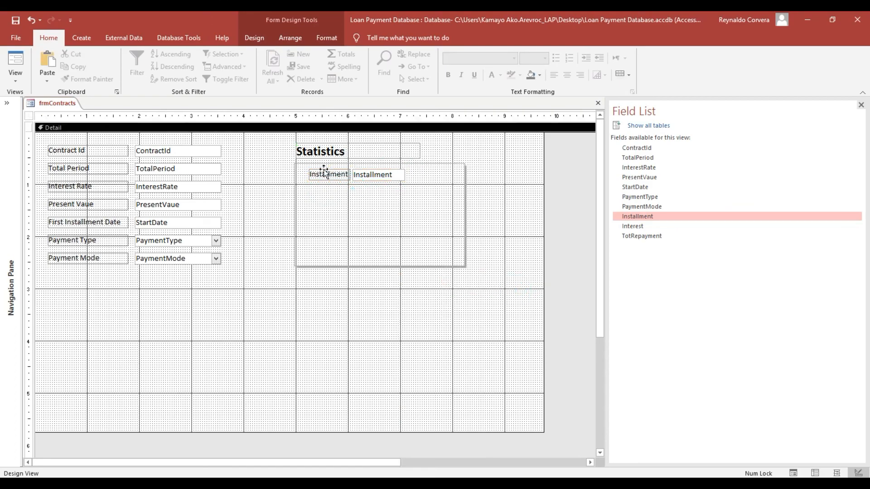
Widen the Installment label by five increments and shift its stacked layout slightly down and left.
click(323, 169)
key(shift+Right)
key(shift+Right)
key(shift+Right)
key(shift+Right)
key(shift+Right)
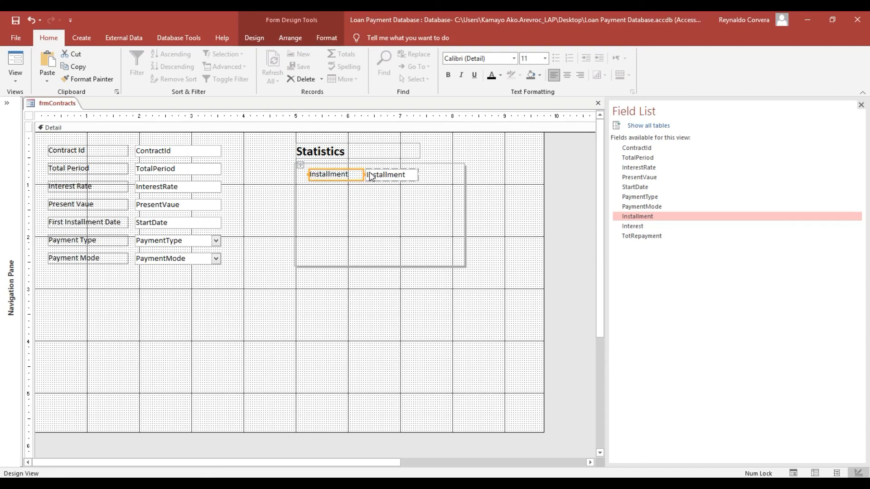
click(363, 220)
click(382, 182)
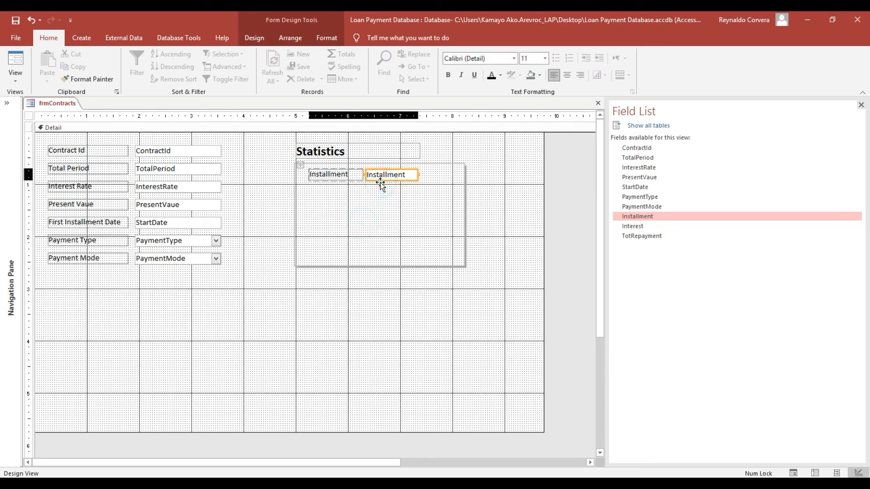
drag(381, 183, 379, 185)
click(444, 216)
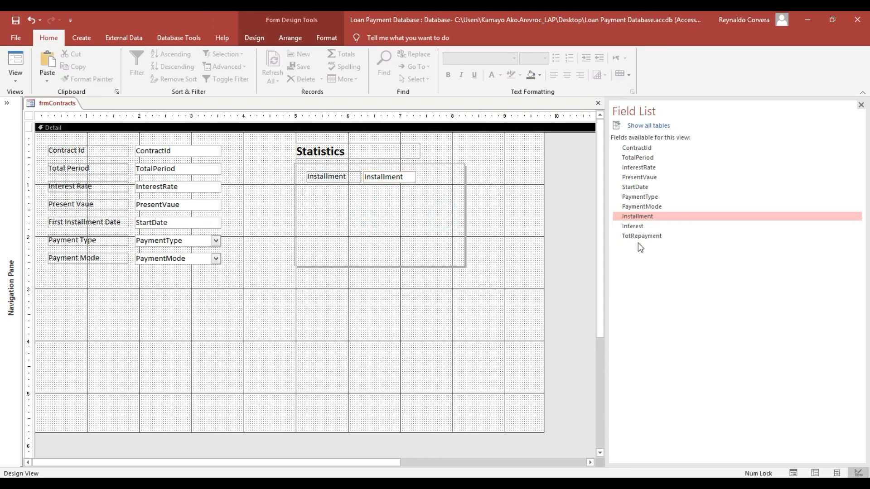
Add the TotRepayment and Interest fields below Installment in the stacked layout.
drag(641, 236, 399, 188)
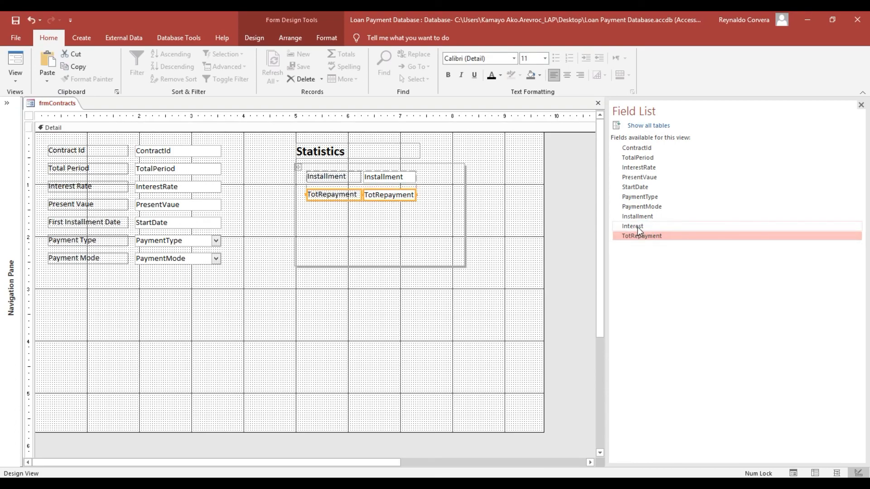
drag(637, 227, 393, 200)
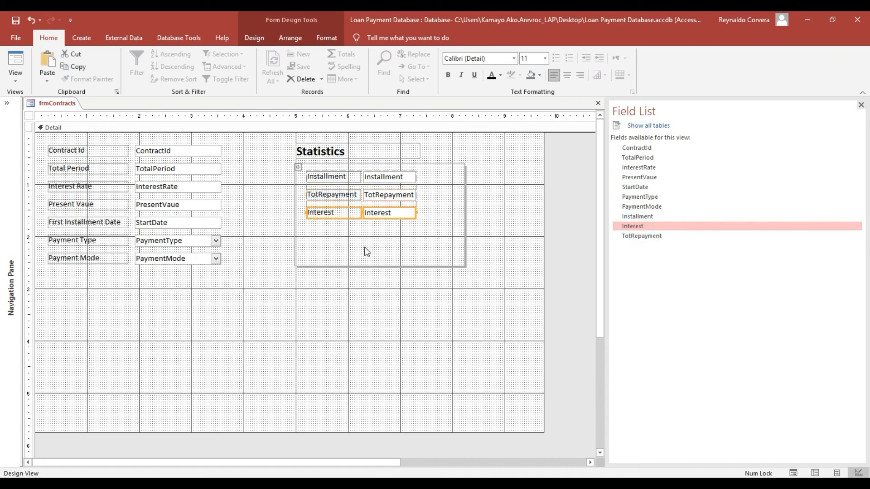
click(360, 247)
Widen the Installment, TotRepayment and Interest text boxes by six increments.
click(327, 178)
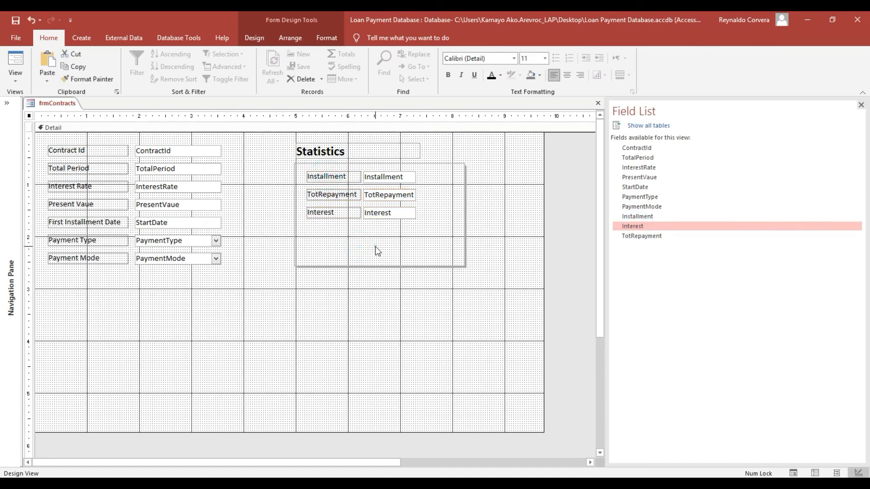
drag(369, 243, 393, 178)
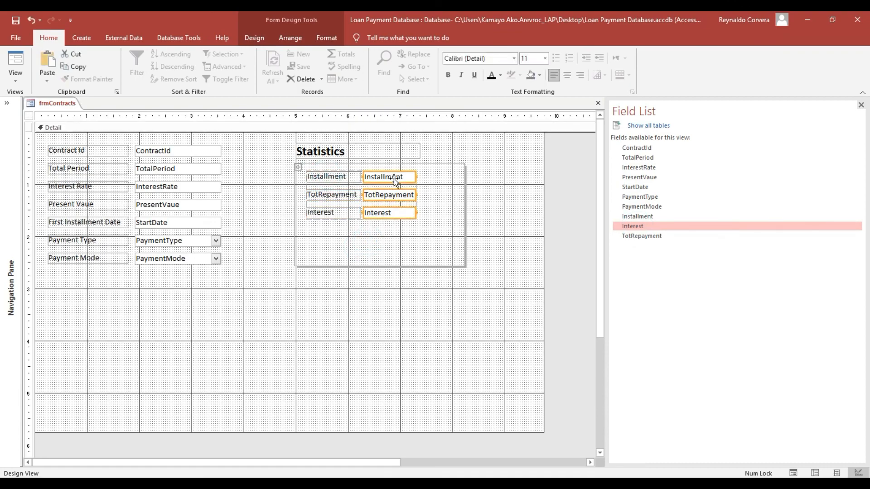
key(shift+Right)
key(shift+Right)
key(shift+Right)
key(shift+Right)
key(shift+Right)
key(shift+Right)
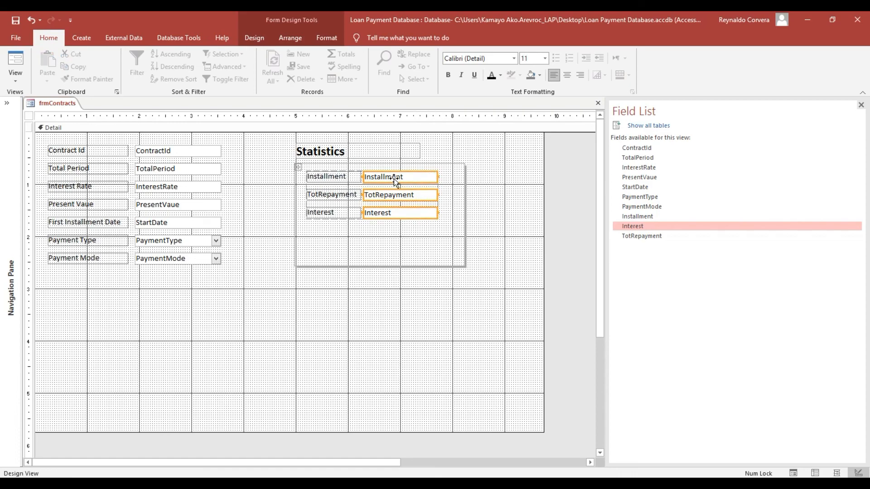
click(413, 249)
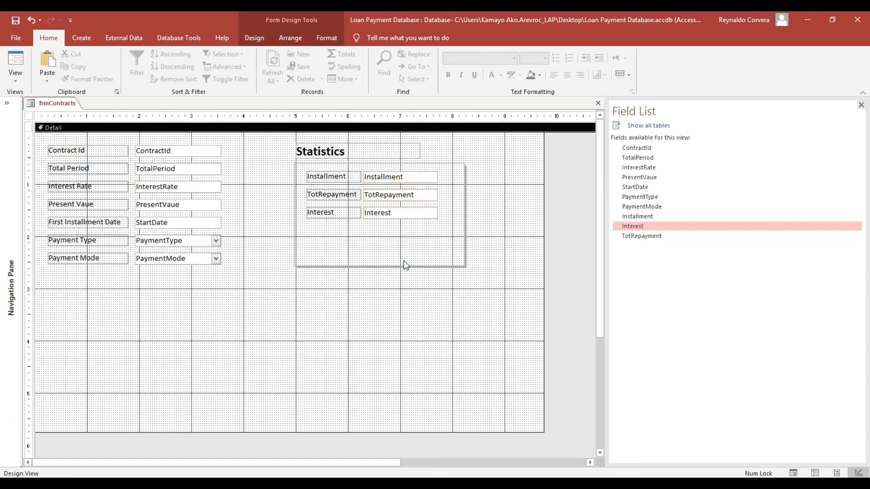
Nudge the whole Statistics field layout down by five increments and save the form.
click(330, 177)
click(296, 168)
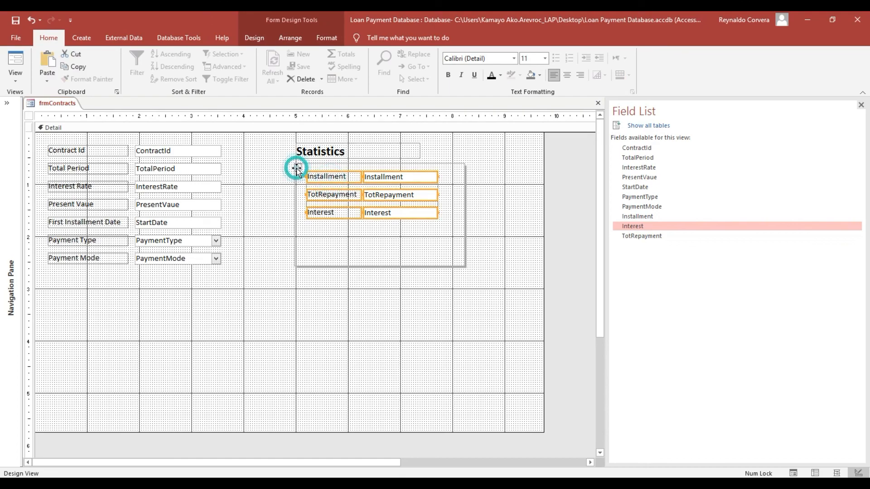
key(Down)
key(Down)
key(Down)
key(Down)
key(Down)
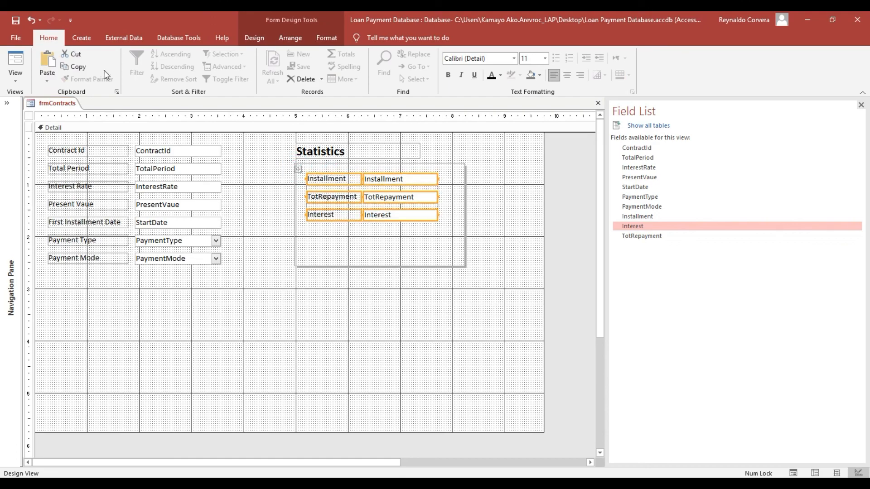
click(18, 21)
Shorten the rectangle so its lower edge sits near the 2" ruler mark, and narrow the form to just past the rectangle.
click(329, 267)
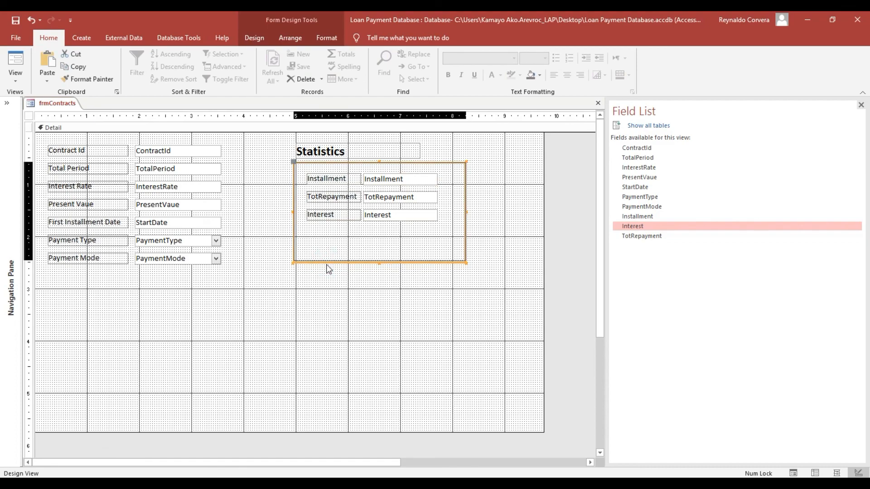
key(shift+Up)
key(shift+Up)
key(shift+Up)
key(shift+Up)
key(shift+Up)
key(shift+Up)
key(shift+Up)
key(shift+Up)
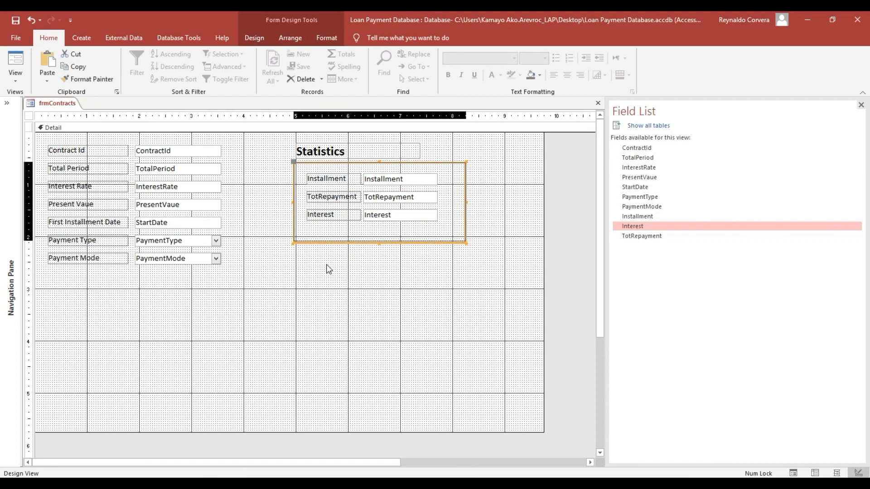
key(shift+Up)
key(shift+Up)
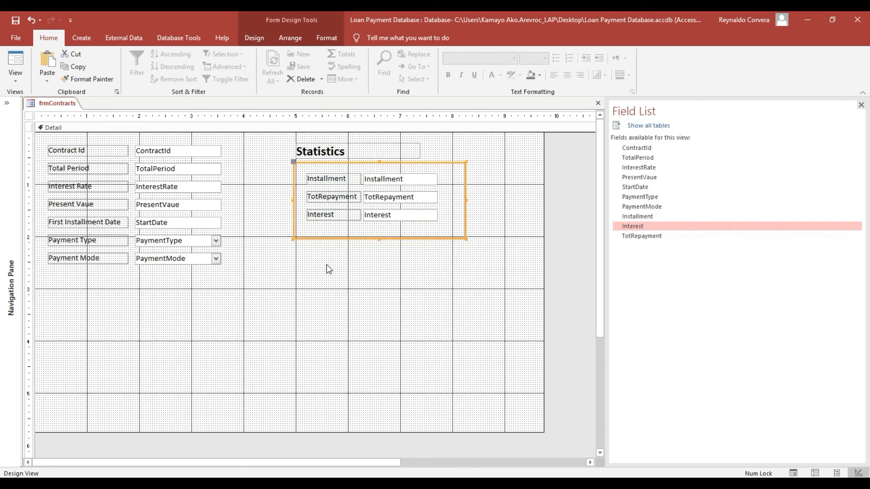
click(485, 189)
drag(545, 195, 487, 188)
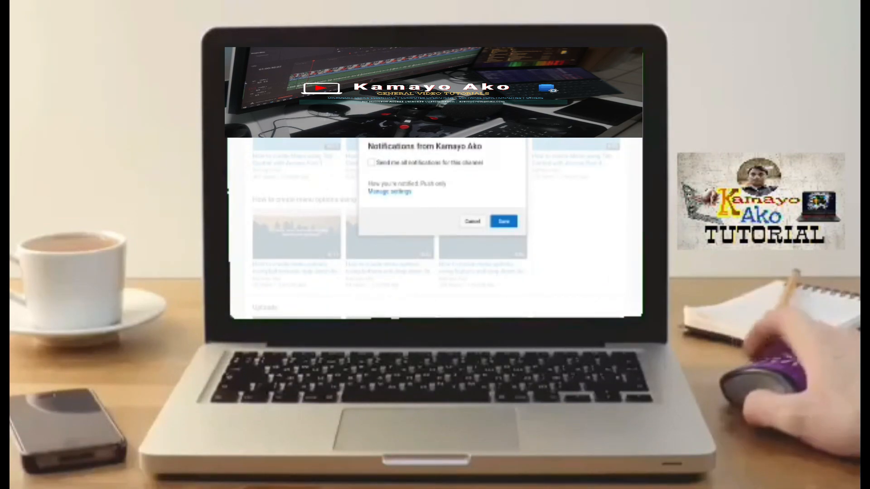
click(370, 164)
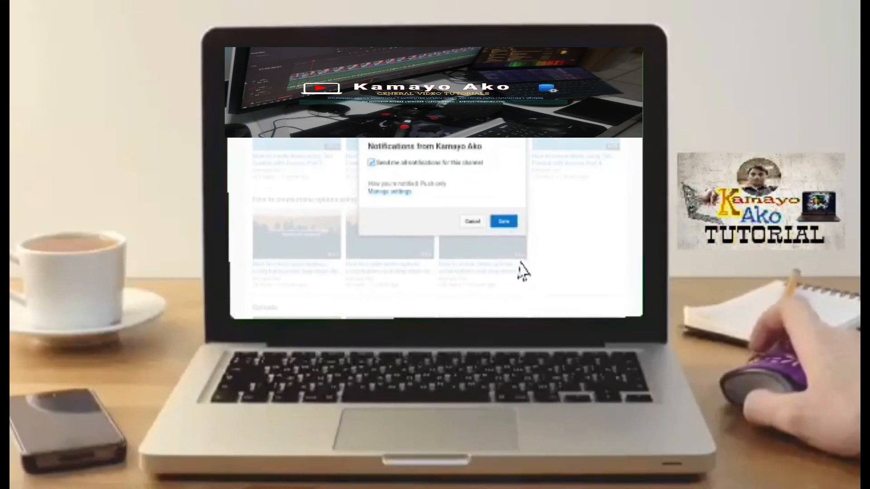